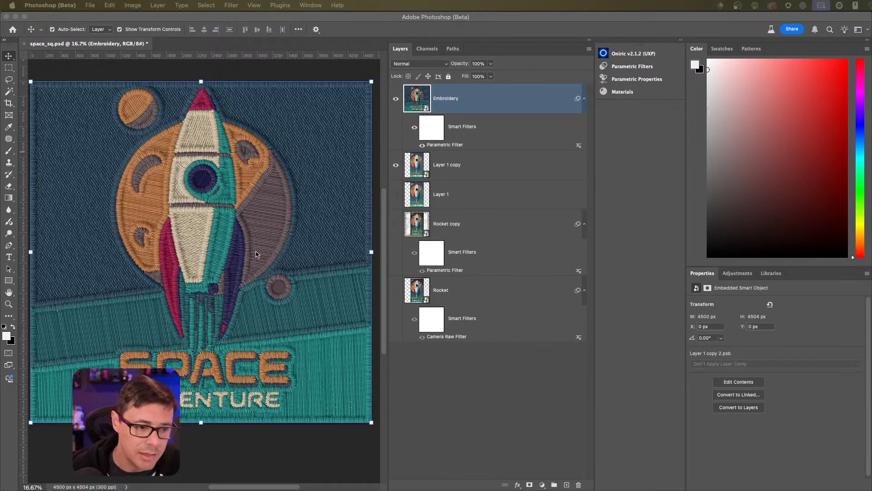
# Examine the embroidery stitching on the rocket, moon and title text up close, and view the whole artwork again.
pyautogui.click(324, 185)
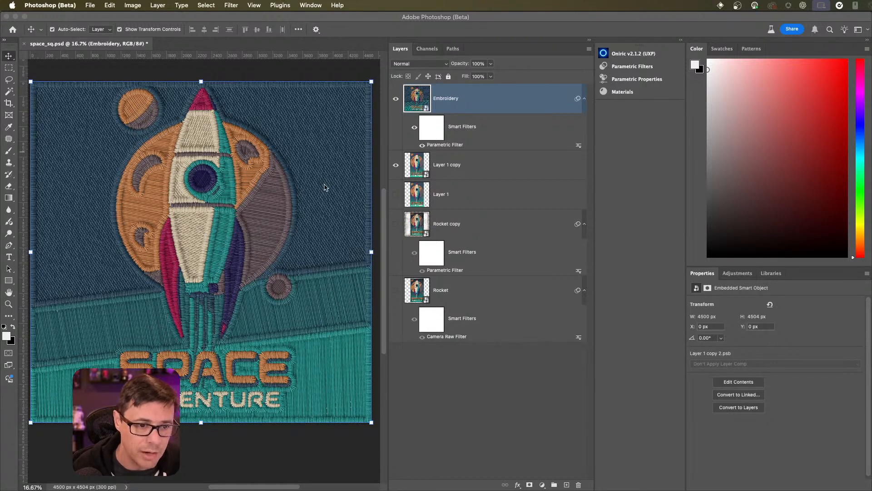
pyautogui.press('super+plus')
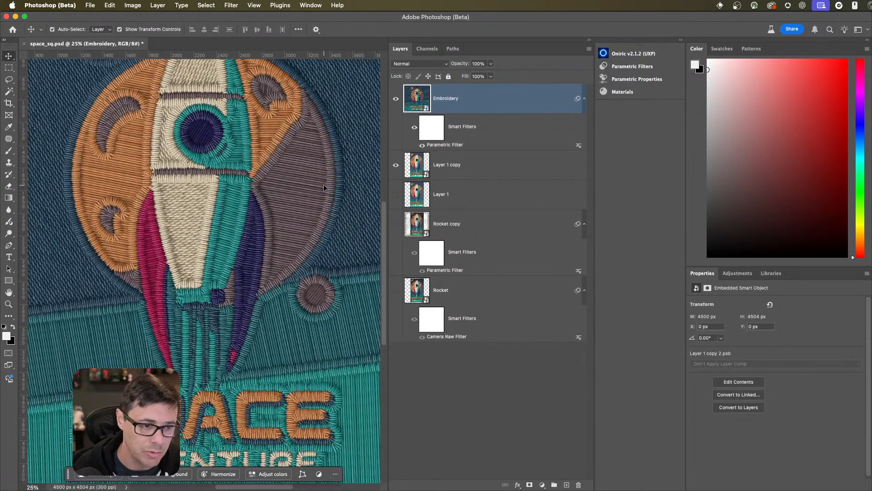
pyautogui.moveTo(257, 197); pyautogui.dragTo(309, 319)
pyautogui.scroll(-8, 309, 320)
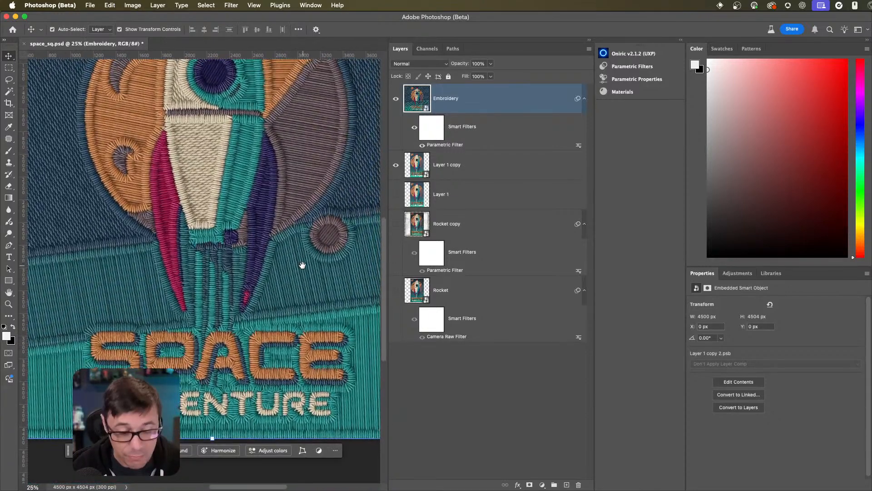
pyautogui.scroll(3, 303, 270)
pyautogui.press('super+minus')
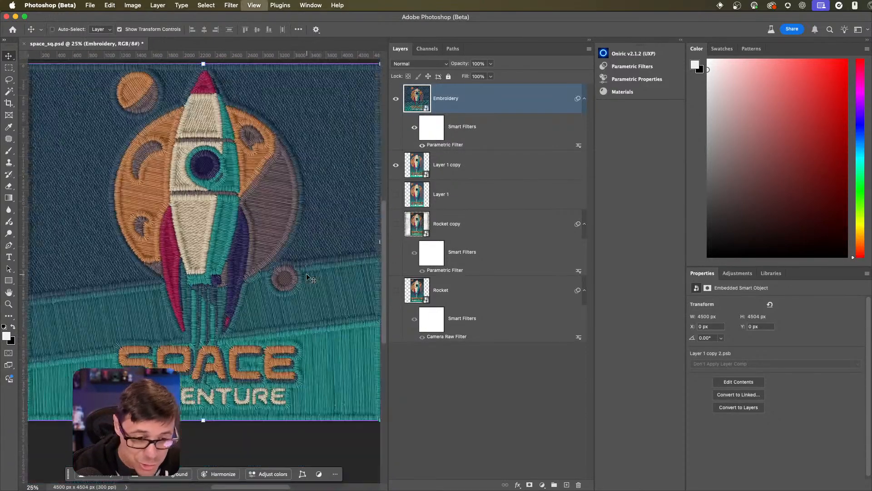
pyautogui.moveTo(325, 231); pyautogui.dragTo(325, 237)
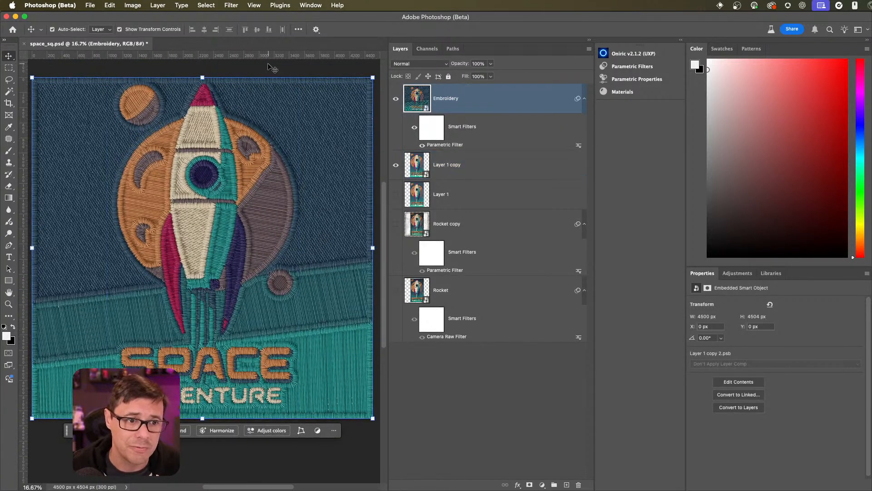
pyautogui.click(343, 74)
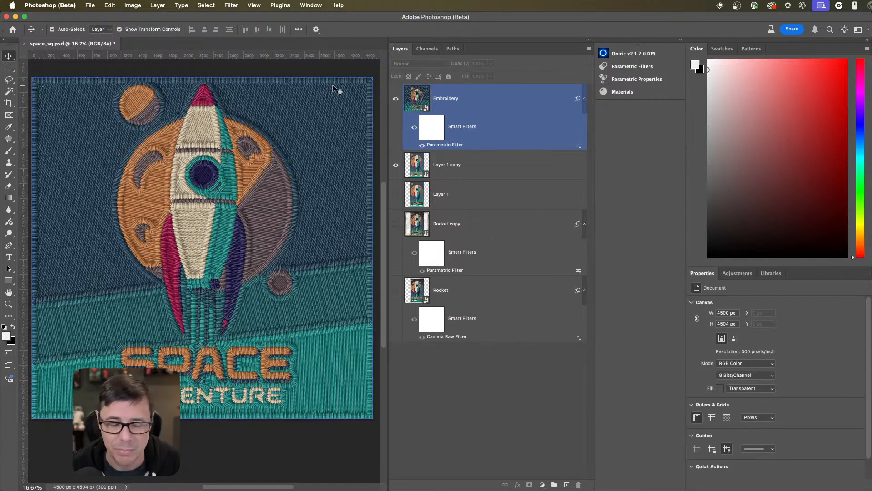
# Compare the artwork versions by hiding the Embroidery and Layer 1 copy layers, showing Rocket copy, and showing Embroidery again.
pyautogui.click(396, 99)
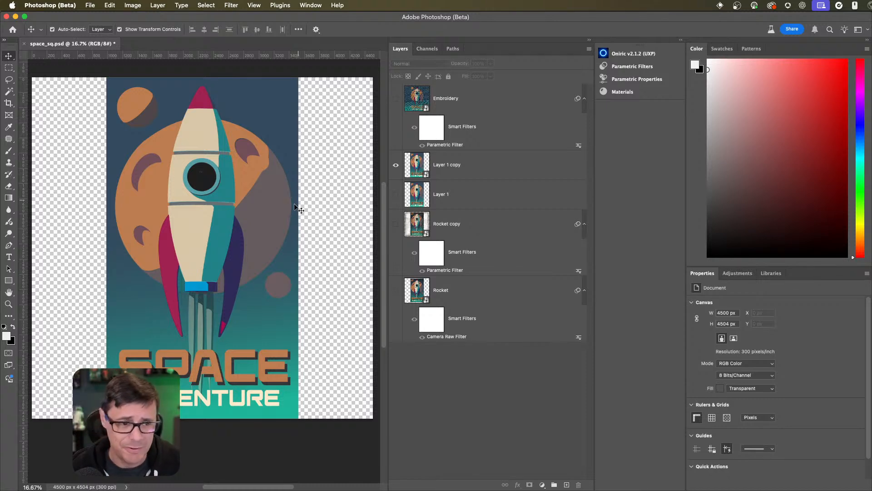
pyautogui.click(396, 166)
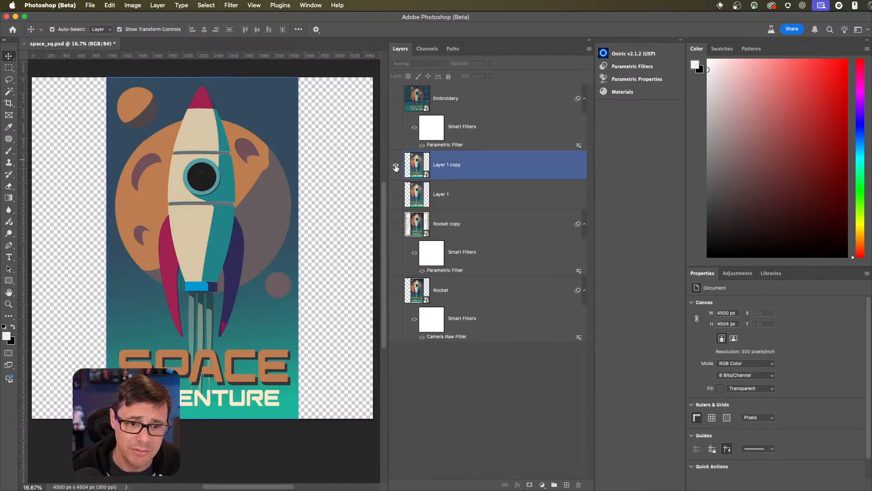
pyautogui.click(396, 166)
pyautogui.click(395, 224)
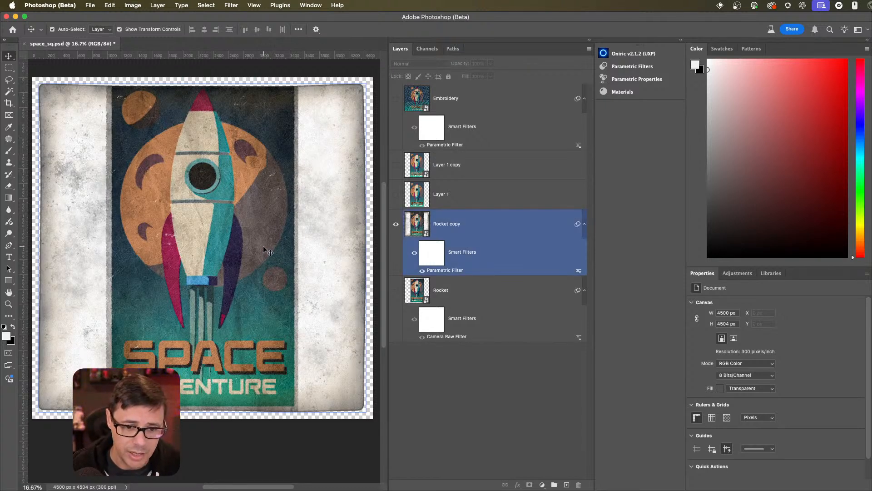
pyautogui.click(379, 280)
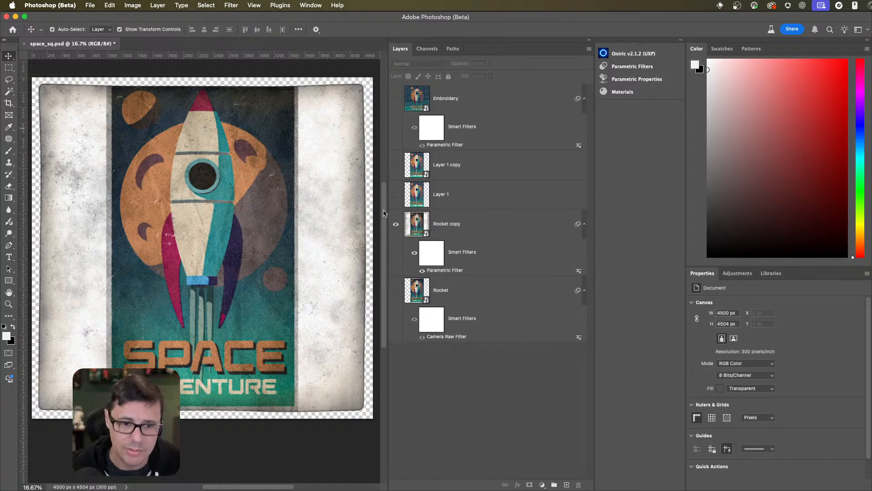
pyautogui.click(396, 98)
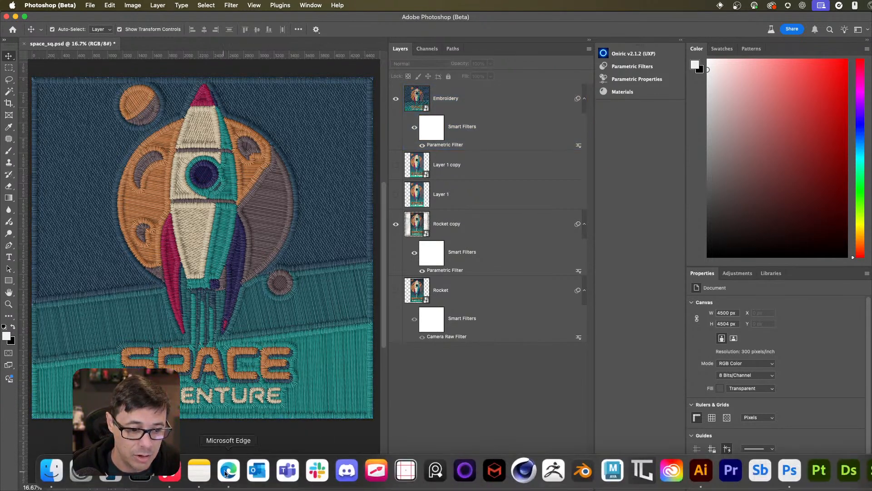
# Switch to Adobe Project Neo in Microsoft Edge, look through the saved files and create a new design.
pyautogui.click(236, 473)
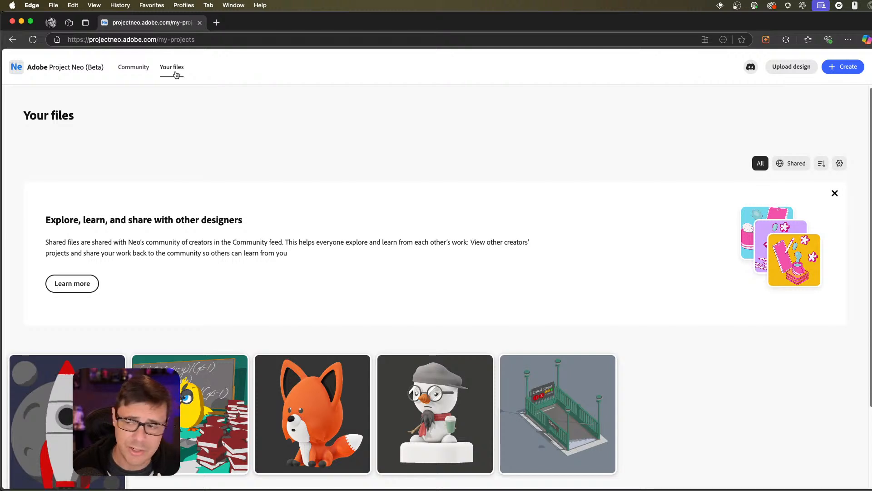
pyautogui.scroll(-2, 313, 199)
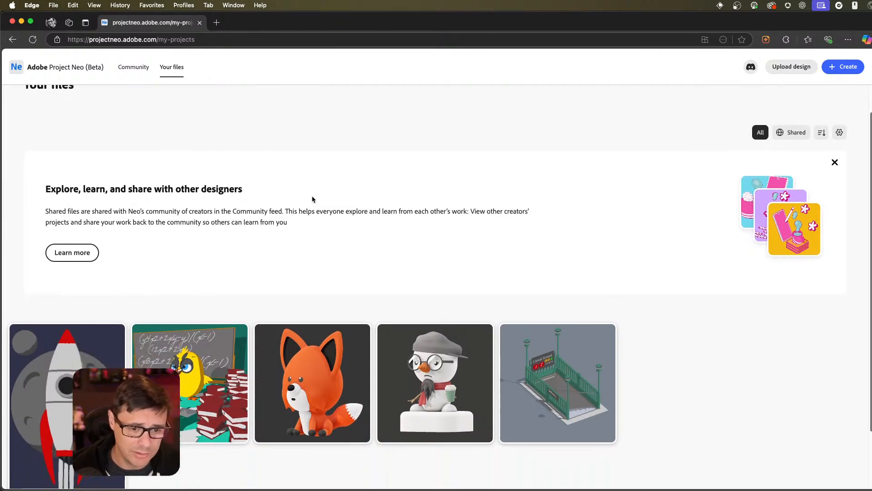
pyautogui.scroll(-2, 244, 234)
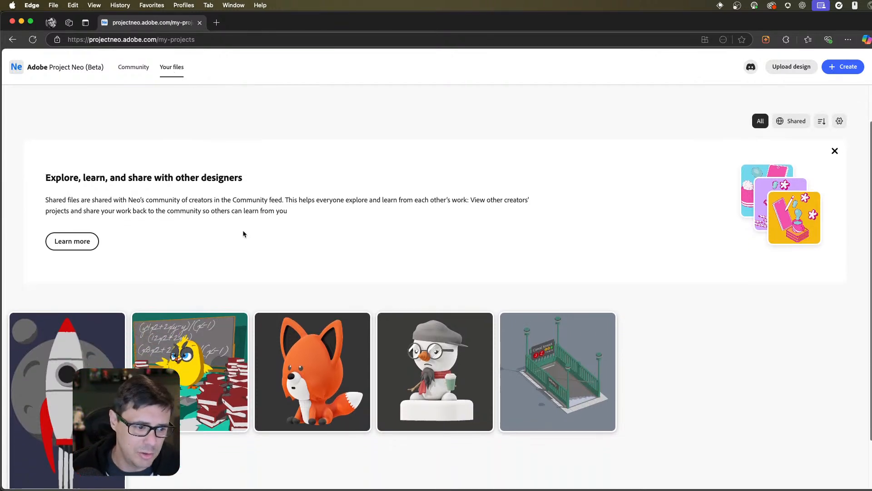
pyautogui.scroll(-1, 146, 239)
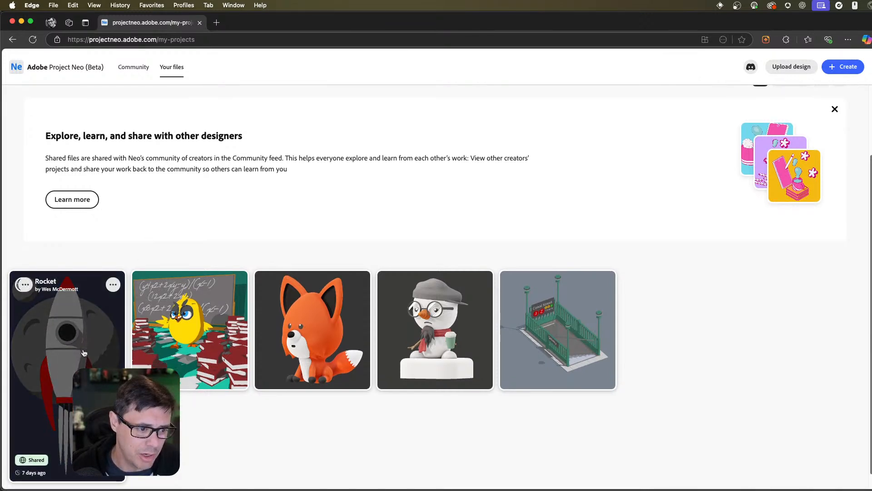
pyautogui.scroll(4, 246, 115)
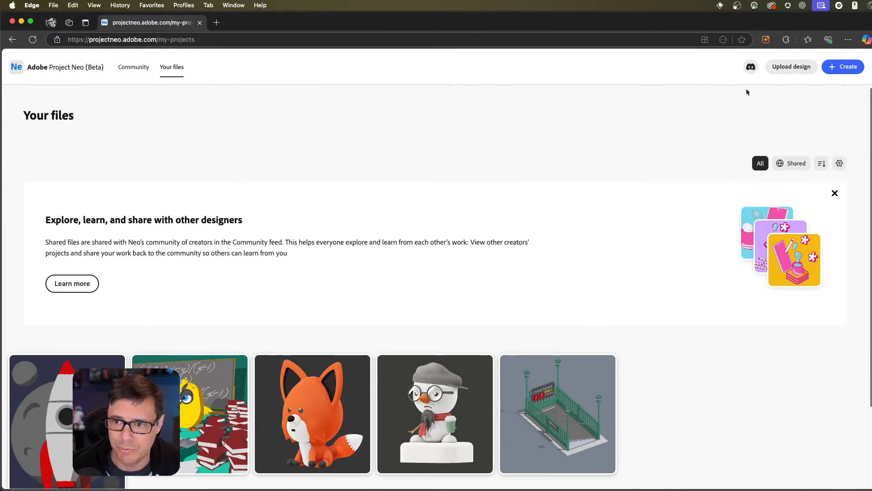
pyautogui.click(844, 67)
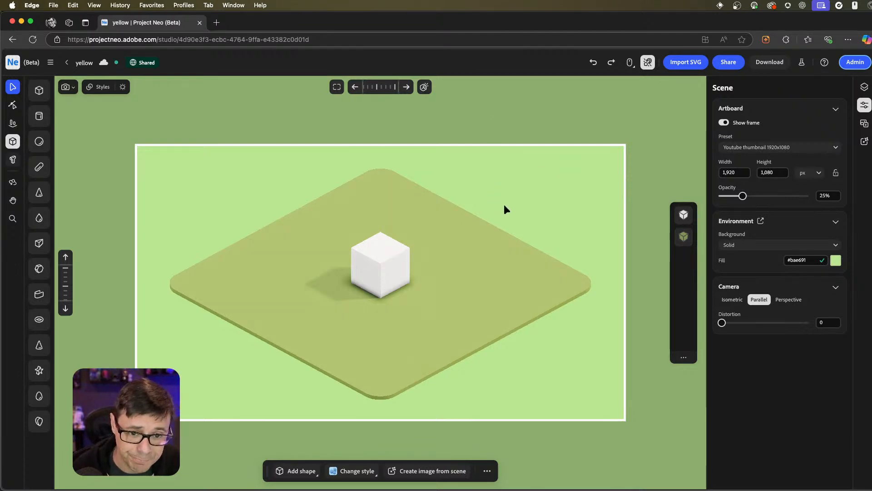
# View the starter cube and ground plane from several angles, and check the available input device and camera options.
pyautogui.moveTo(485, 201)
pyautogui.mouseDown(button='middle')
pyautogui.moveTo(502, 203)
pyautogui.moveTo(473, 206)
pyautogui.moveTo(540, 203)
pyautogui.moveTo(473, 195)
pyautogui.moveTo(404, 209)
pyautogui.moveTo(481, 241)
pyautogui.moveTo(517, 196)
pyautogui.moveTo(459, 192)
pyautogui.moveTo(446, 232)
pyautogui.moveTo(469, 204)
pyautogui.moveTo(490, 214)
pyautogui.moveTo(473, 209)
pyautogui.moveTo(482, 194)
pyautogui.moveTo(486, 213)
pyautogui.moveTo(469, 200)
pyautogui.moveTo(484, 215)
pyautogui.mouseUp(button='middle')
pyautogui.moveTo(476, 259); pyautogui.dragTo(442, 191, button='middle')
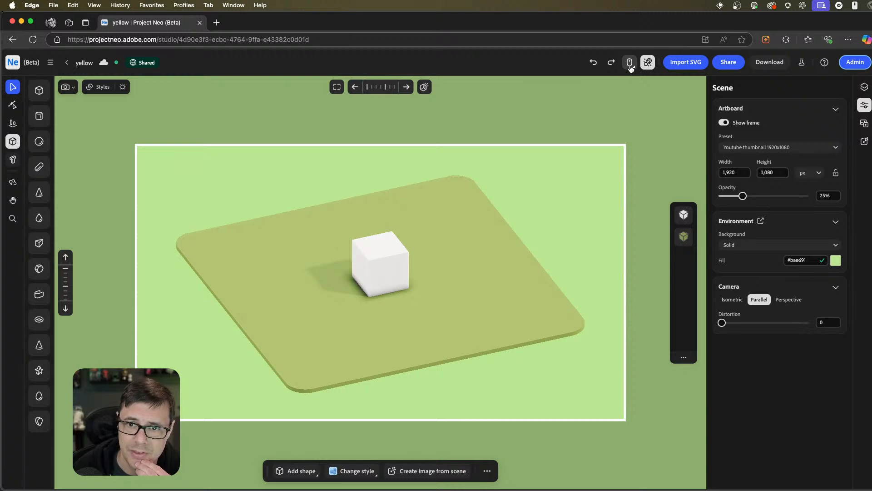
pyautogui.click(629, 67)
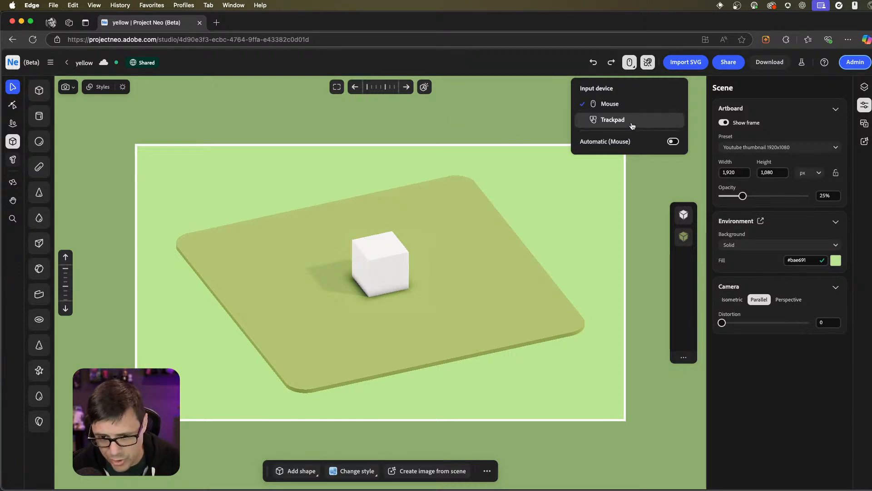
pyautogui.click(528, 111)
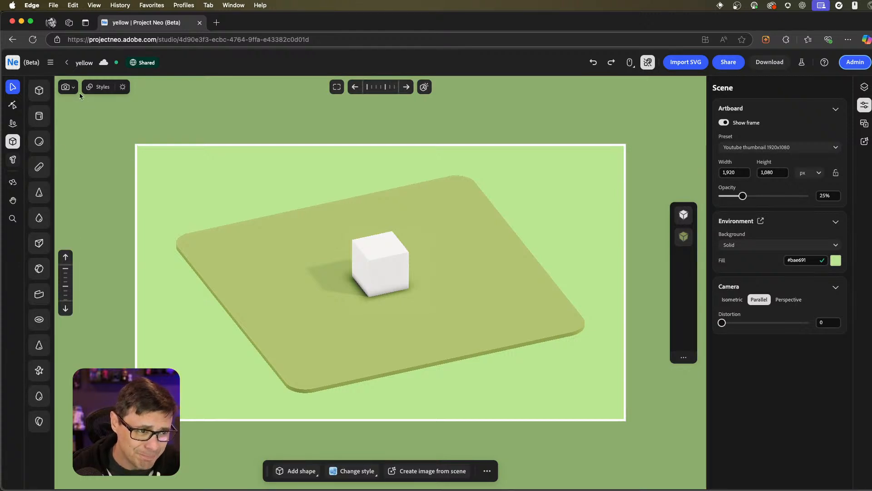
pyautogui.click(68, 86)
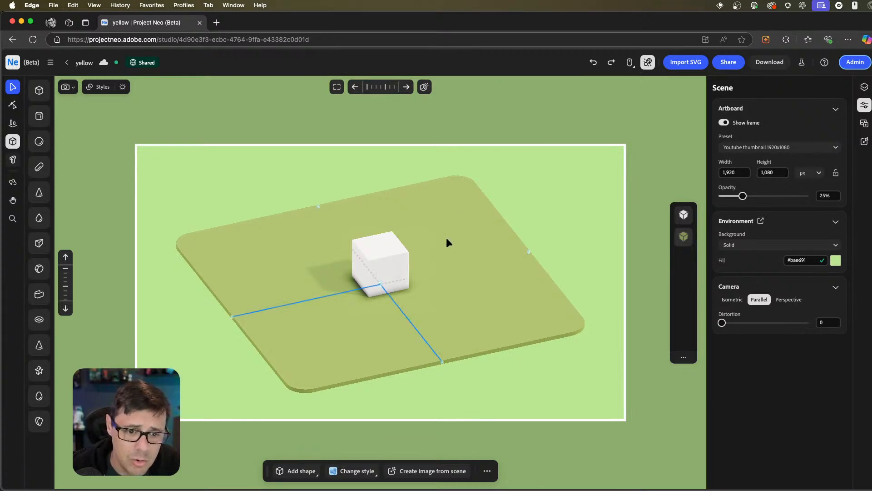
pyautogui.moveTo(446, 238)
pyautogui.mouseDown(button='middle')
pyautogui.moveTo(465, 235)
pyautogui.moveTo(436, 234)
pyautogui.moveTo(445, 240)
pyautogui.mouseUp(button='middle')
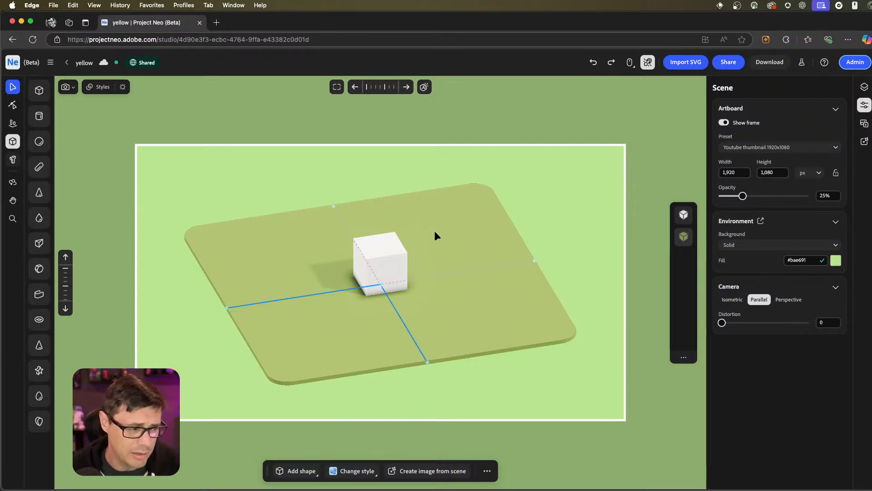
pyautogui.moveTo(446, 283); pyautogui.dragTo(501, 242, button='middle')
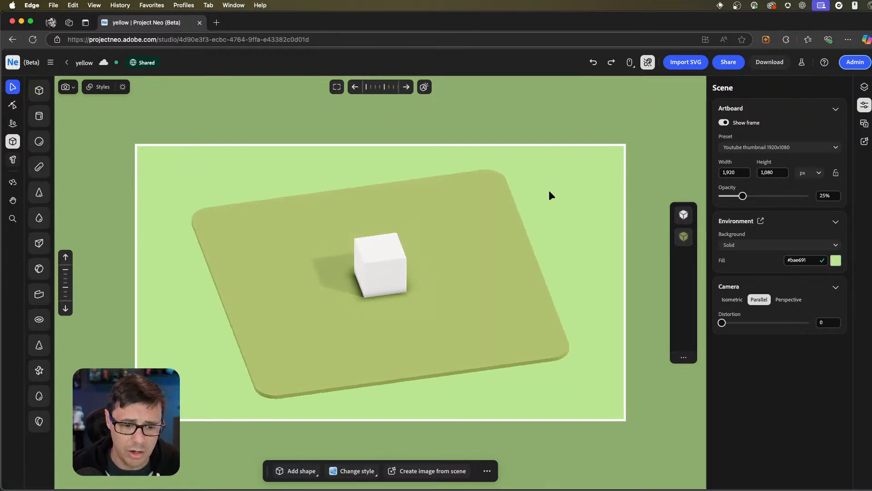
# Change the artboard preset to Instagram story 1080x1920 and turn off the artboard frame.
pyautogui.click(724, 123)
pyautogui.click(724, 122)
pyautogui.click(724, 122)
pyautogui.click(724, 123)
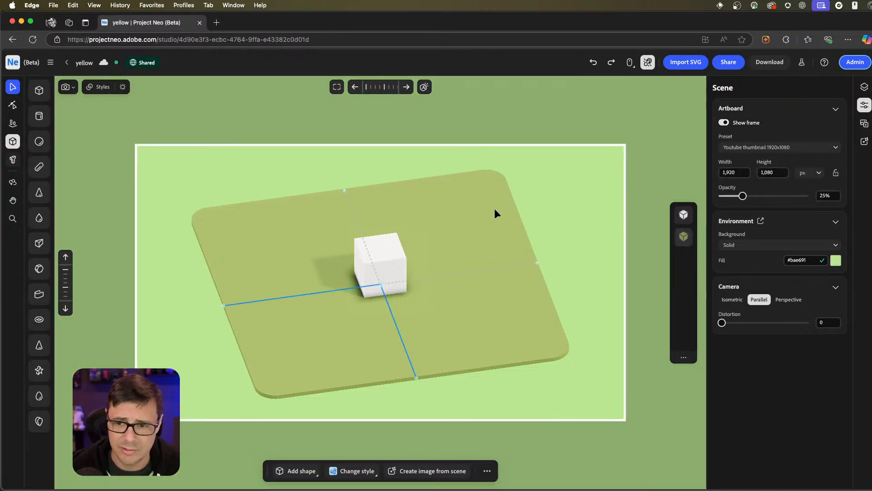
pyautogui.click(784, 149)
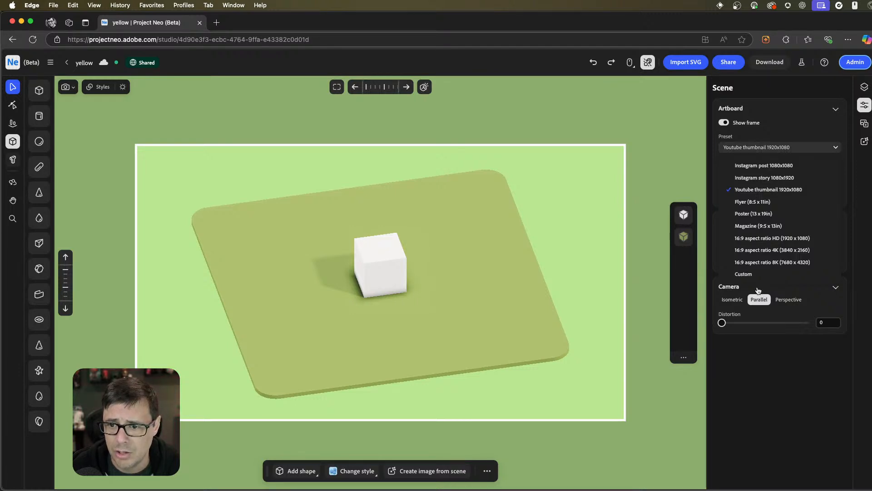
pyautogui.click(765, 178)
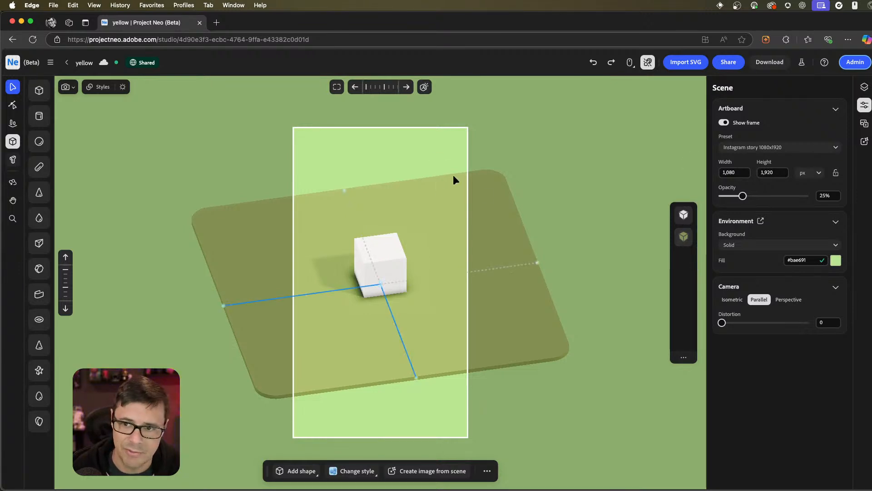
pyautogui.click(723, 122)
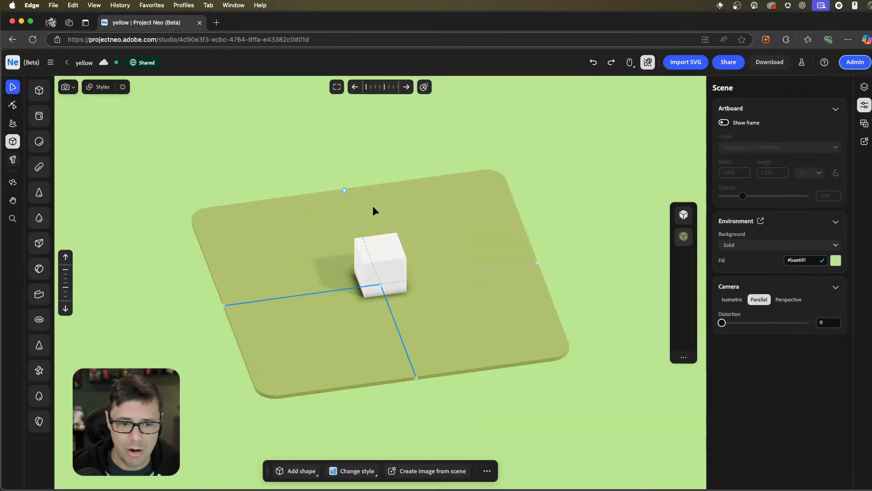
# Examine the cube and its ground plane from different angles and distances by orbiting, zooming and panning the scene.
pyautogui.moveTo(470, 247); pyautogui.dragTo(471, 272, button='middle')
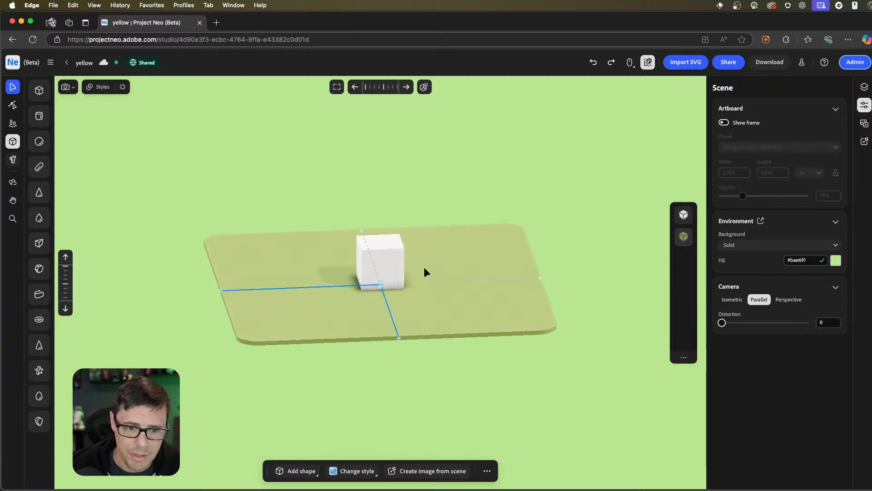
pyautogui.scroll(1, 424, 269)
pyautogui.scroll(1, 422, 273)
pyautogui.scroll(-2, 347, 244)
pyautogui.scroll(5, 395, 286)
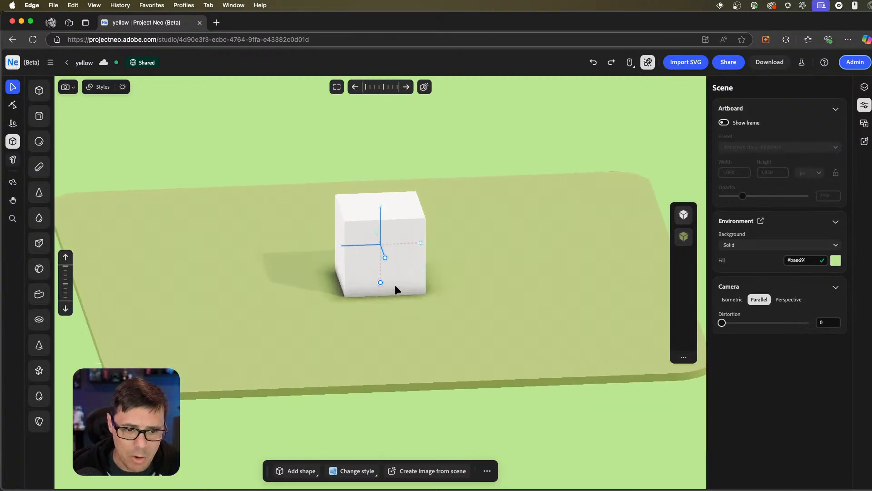
pyautogui.scroll(-1, 395, 285)
pyautogui.scroll(-3, 394, 285)
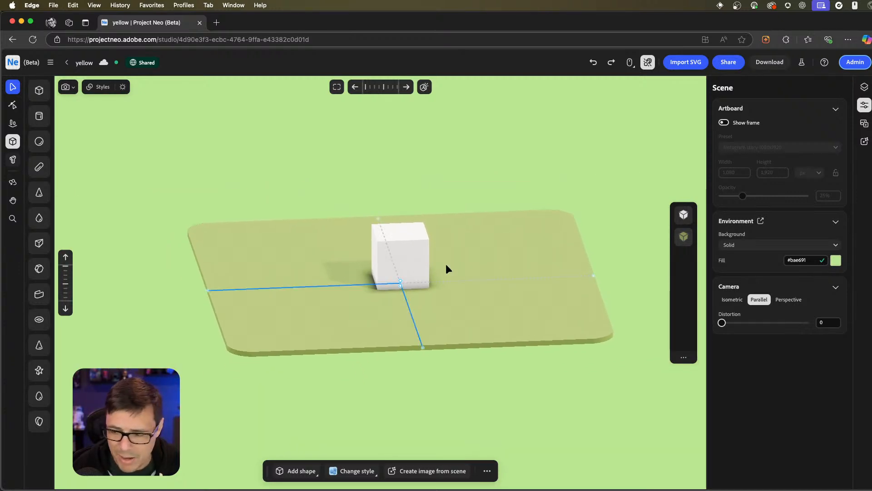
pyautogui.moveTo(478, 273); pyautogui.dragTo(448, 242, button='middle')
pyautogui.moveTo(467, 231); pyautogui.dragTo(489, 244, button='right')
pyautogui.scroll(5, 366, 265)
pyautogui.scroll(-5, 383, 269)
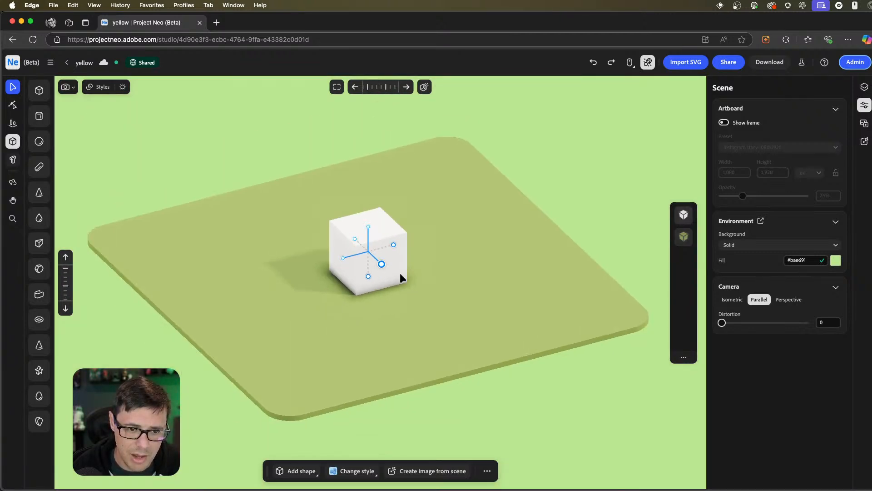
pyautogui.moveTo(472, 269)
pyautogui.mouseDown(button='middle')
pyautogui.moveTo(442, 293)
pyautogui.moveTo(487, 277)
pyautogui.moveTo(432, 255)
pyautogui.moveTo(497, 263)
pyautogui.moveTo(461, 273)
pyautogui.mouseUp(button='middle')
pyautogui.moveTo(461, 272); pyautogui.dragTo(478, 279, button='right')
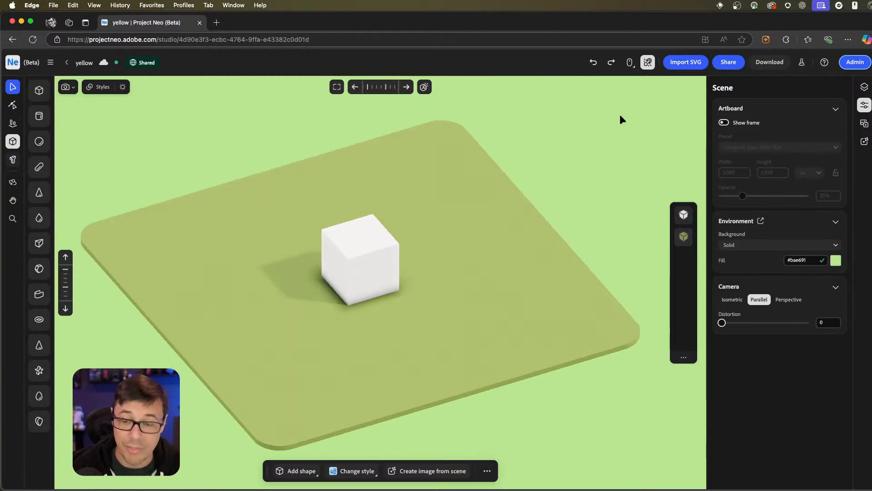
# Check which input device controls navigation, and test orbiting and panning around the cube with it.
pyautogui.click(631, 62)
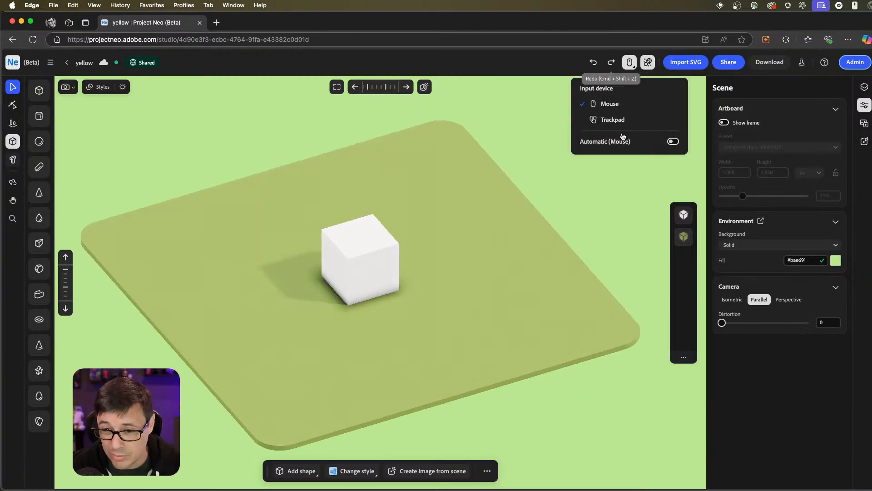
pyautogui.click(626, 196)
pyautogui.moveTo(421, 252); pyautogui.dragTo(447, 259, button='right')
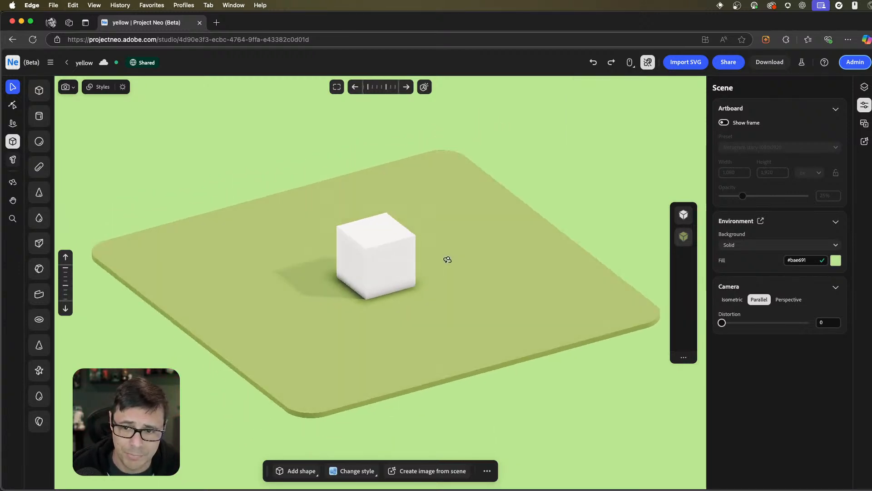
pyautogui.moveTo(459, 190); pyautogui.dragTo(451, 191, button='middle')
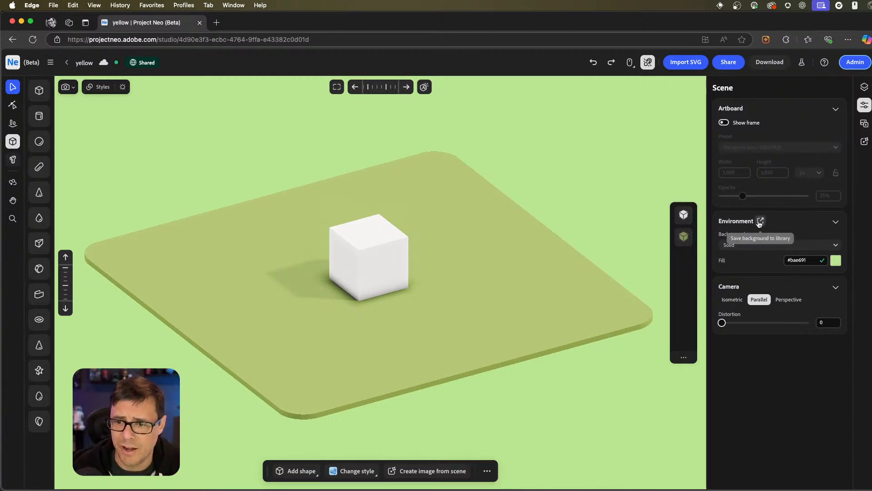
# Check the available background types for the environment, keeping Solid, and view the cube from a slightly different angle.
pyautogui.click(754, 246)
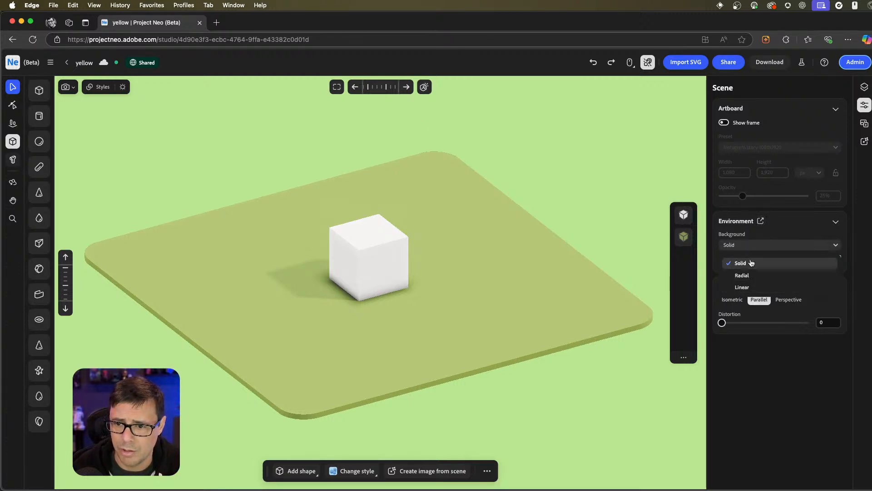
pyautogui.click(751, 262)
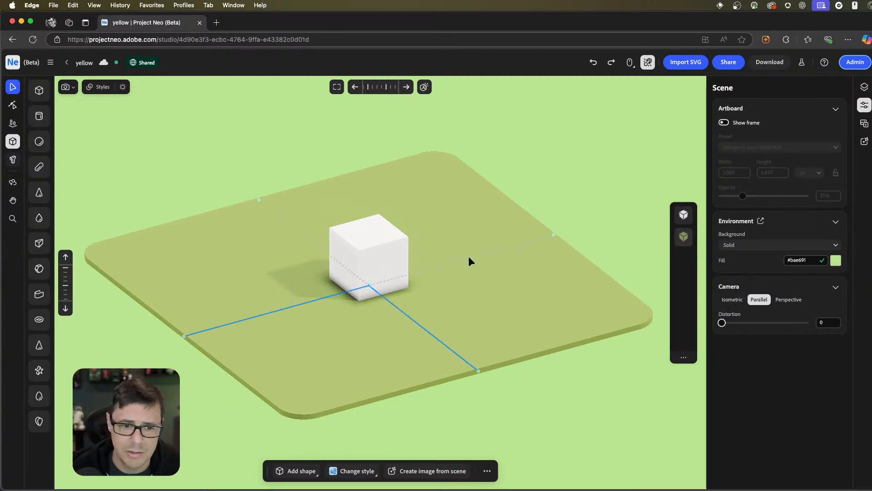
pyautogui.moveTo(469, 260); pyautogui.dragTo(431, 268, button='right')
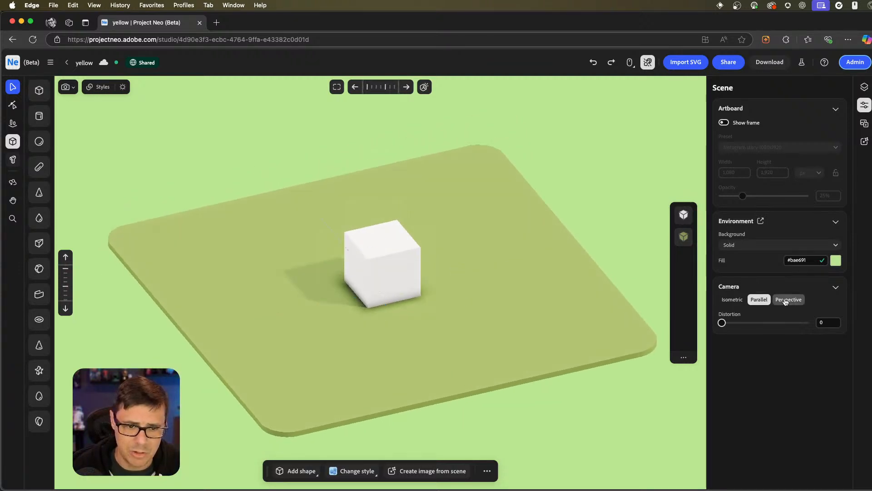
# Compare the Perspective and Isometric camera modes, return to Parallel, and orbit around the cube.
pyautogui.click(776, 303)
pyautogui.moveTo(462, 284); pyautogui.dragTo(390, 268, button='right')
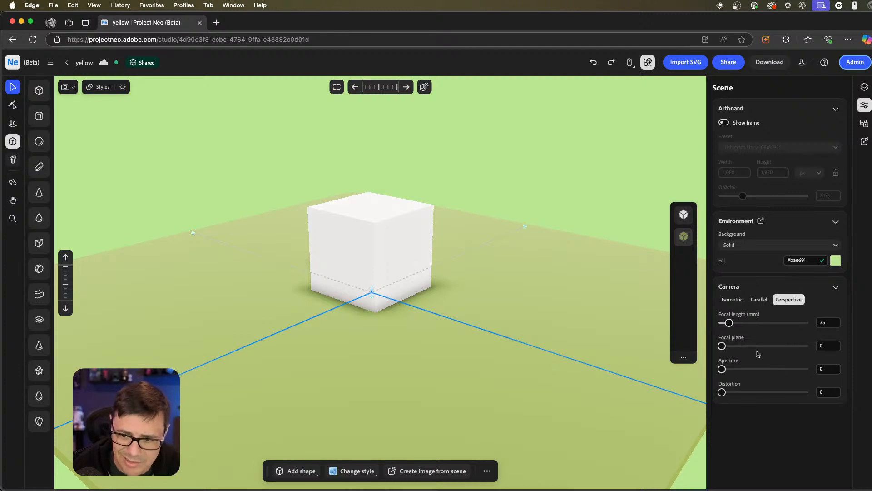
pyautogui.click(734, 299)
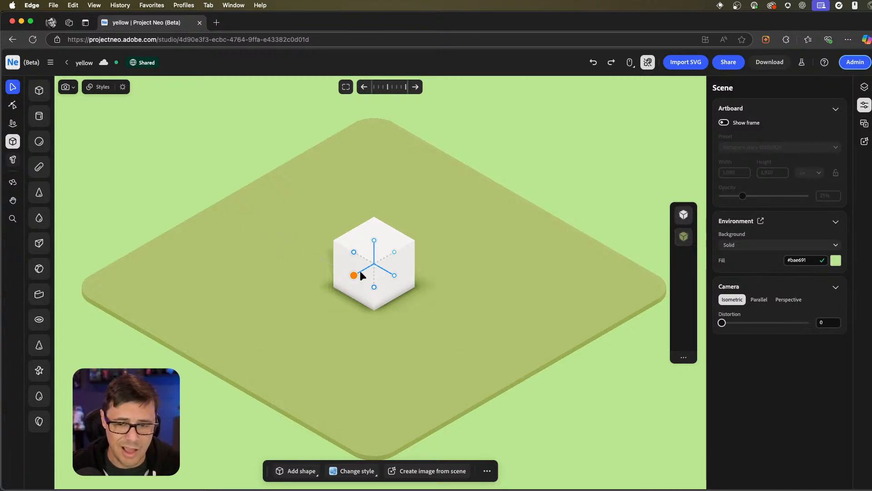
pyautogui.click(759, 300)
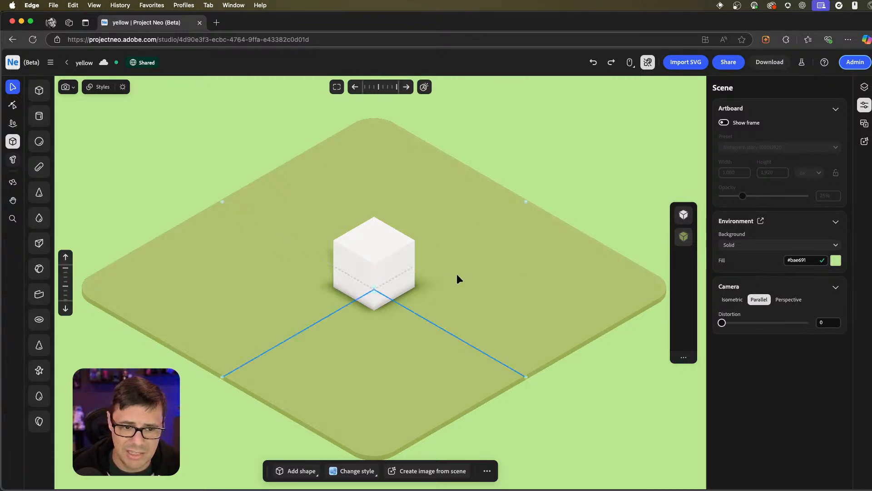
pyautogui.moveTo(457, 274); pyautogui.dragTo(488, 251, button='middle')
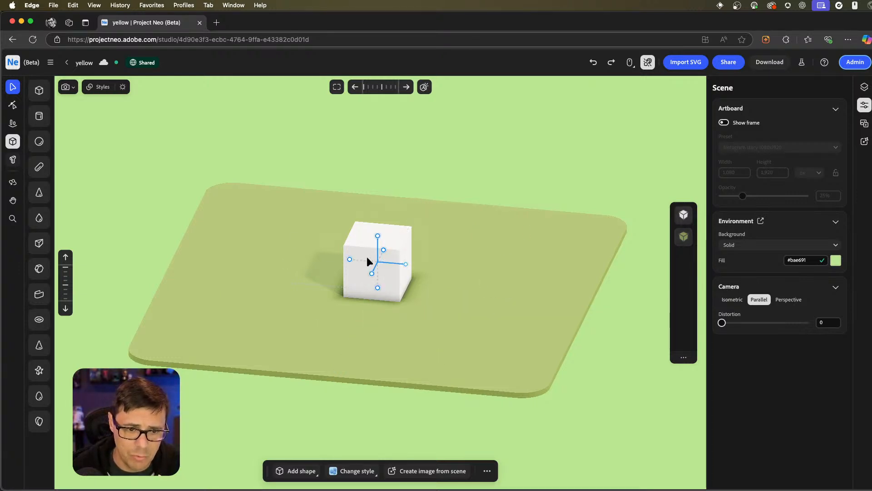
# Select the white cube, raise it slightly above the ground plane along its vertical axis, and try its corner scale handle.
pyautogui.click(363, 241)
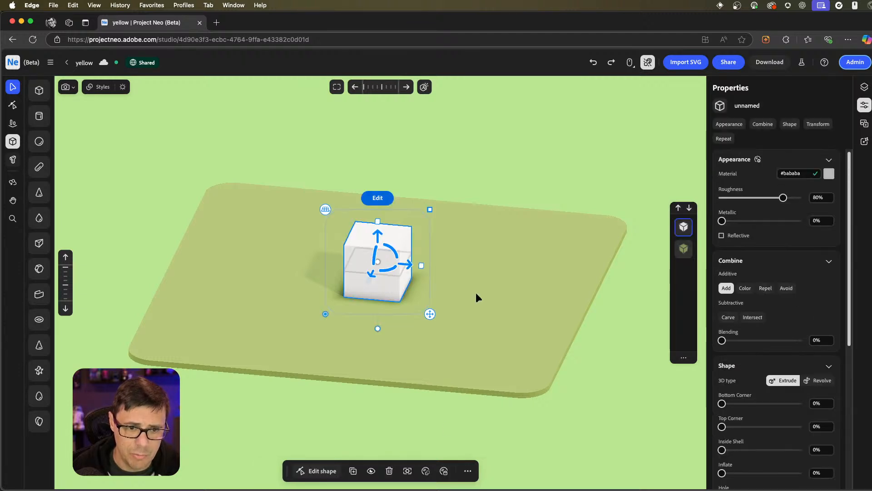
pyautogui.moveTo(476, 292)
pyautogui.mouseDown(button='right')
pyautogui.moveTo(452, 292)
pyautogui.moveTo(493, 290)
pyautogui.mouseUp(button='right')
pyautogui.scroll(5, 399, 263)
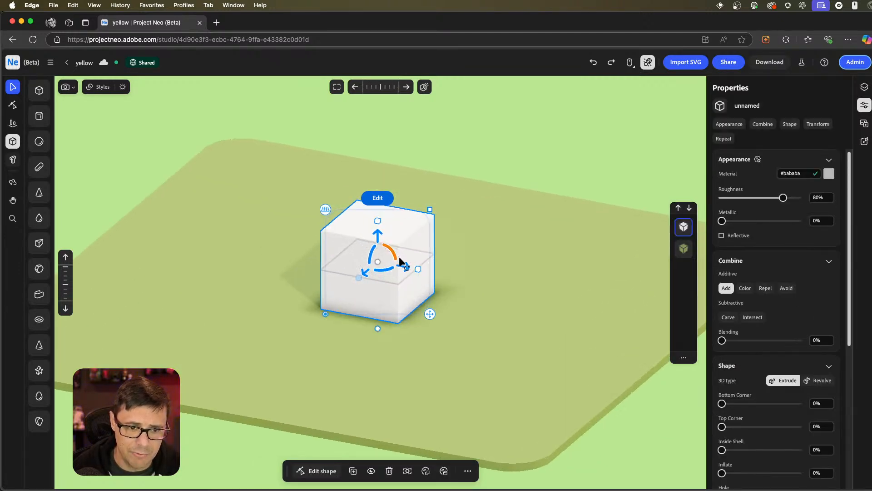
pyautogui.moveTo(457, 258); pyautogui.dragTo(466, 263, button='middle')
pyautogui.moveTo(465, 264); pyautogui.dragTo(497, 234, button='right')
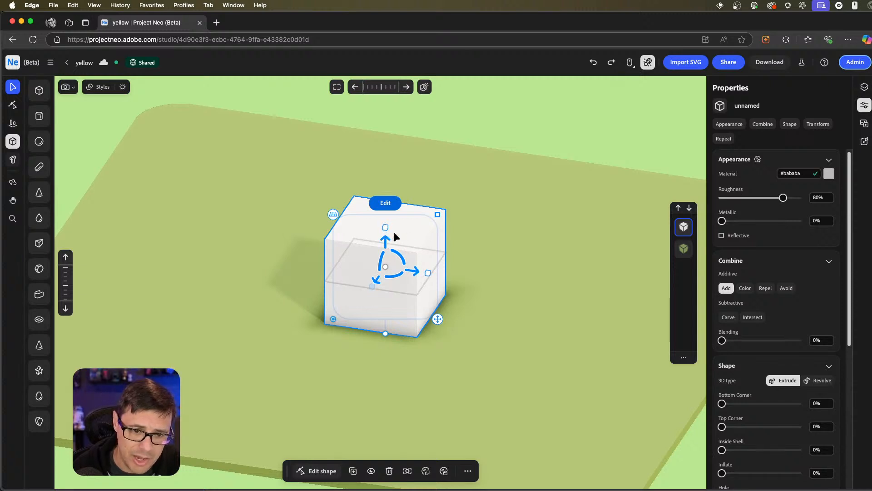
pyautogui.moveTo(384, 239); pyautogui.dragTo(461, 253)
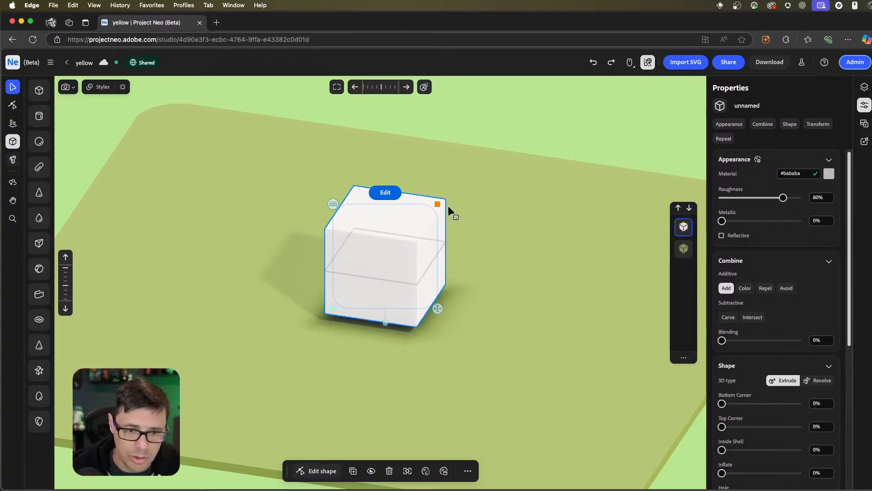
pyautogui.moveTo(439, 206); pyautogui.dragTo(464, 217)
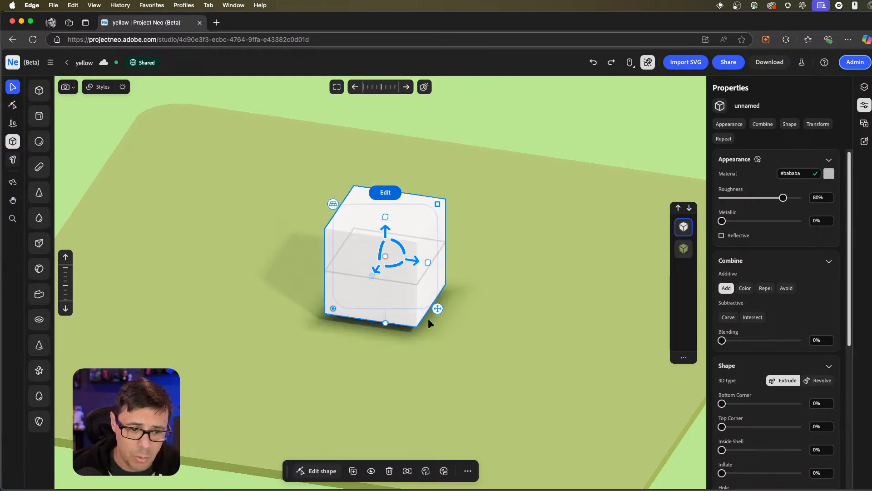
# Edit the cube's shape, pull one side slightly inward, and round its four profile corners to about 0.037.
pyautogui.click(385, 193)
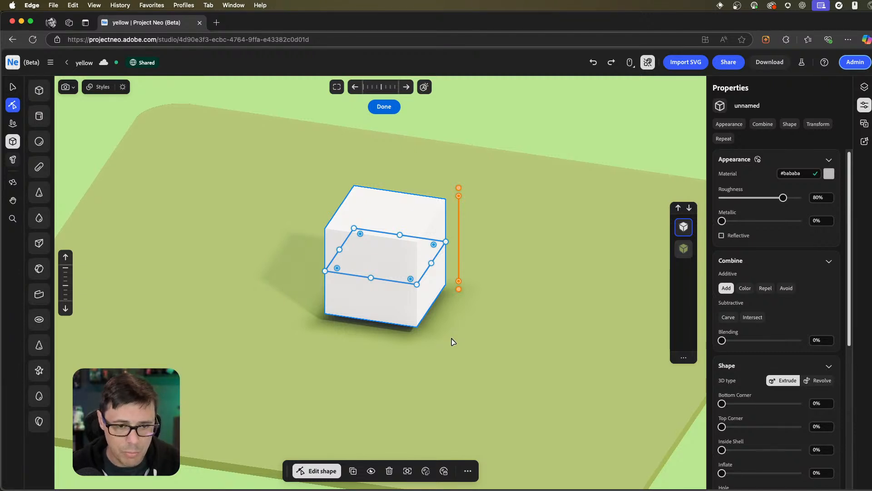
pyautogui.moveTo(449, 296); pyautogui.dragTo(465, 301, button='middle')
pyautogui.scroll(1, 443, 274)
pyautogui.scroll(1, 442, 286)
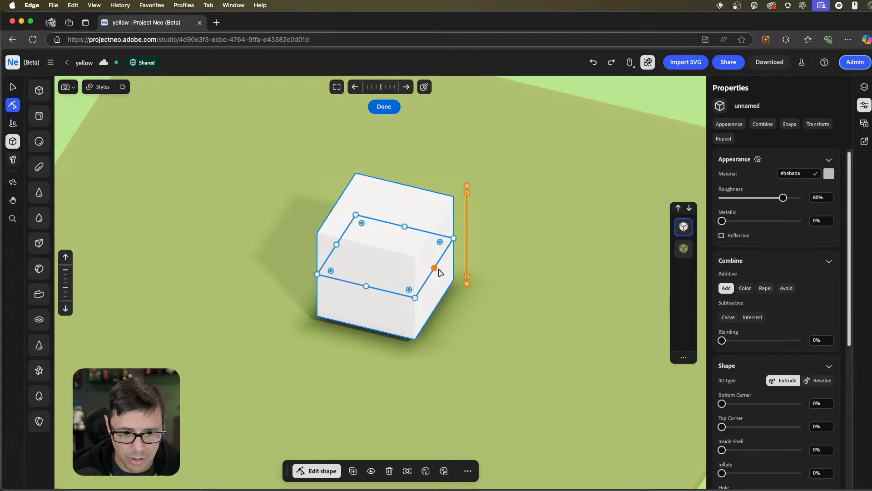
pyautogui.moveTo(435, 271); pyautogui.dragTo(424, 272)
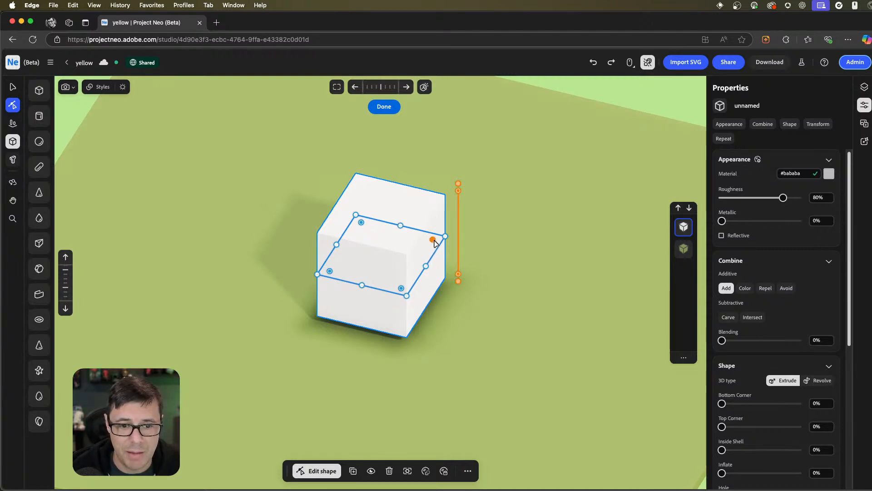
pyautogui.moveTo(434, 243); pyautogui.dragTo(408, 258)
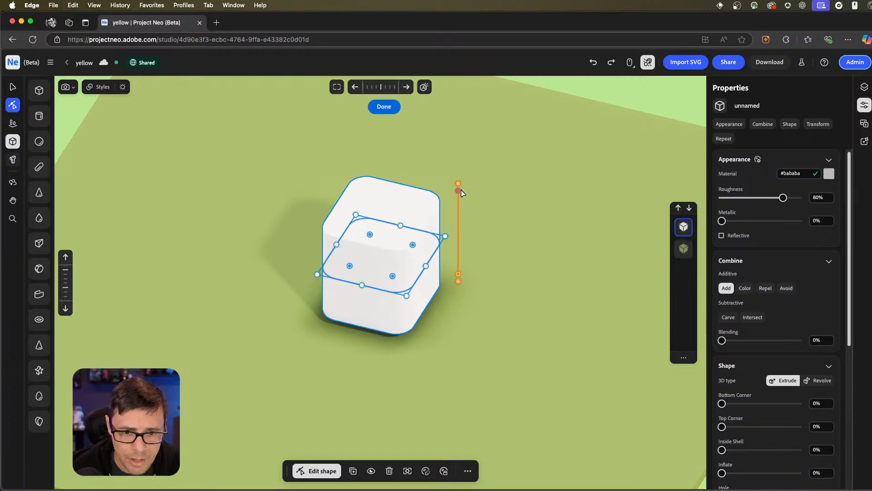
pyautogui.moveTo(460, 191)
pyautogui.mouseDown()
pyautogui.moveTo(456, 209)
pyautogui.moveTo(455, 191)
pyautogui.mouseUp()
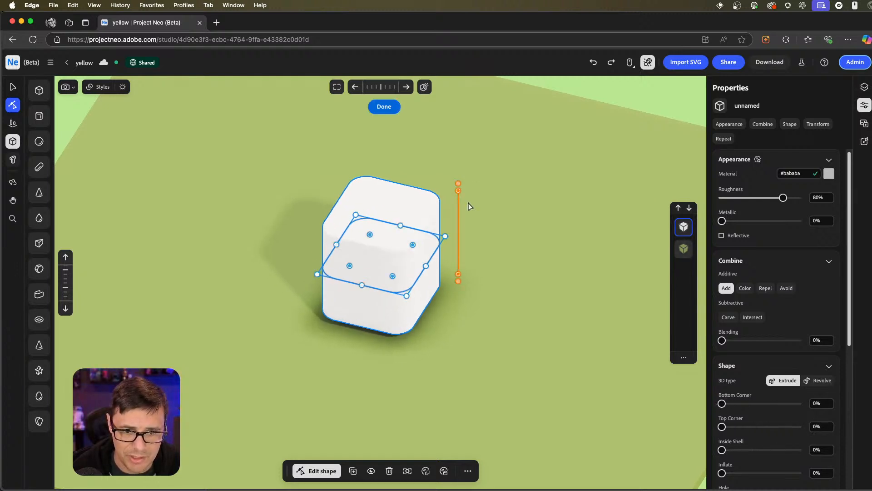
# Soften the cube's bottom edges to about 14.4% and its top edges to about 13.8%.
pyautogui.scroll(-2, 789, 252)
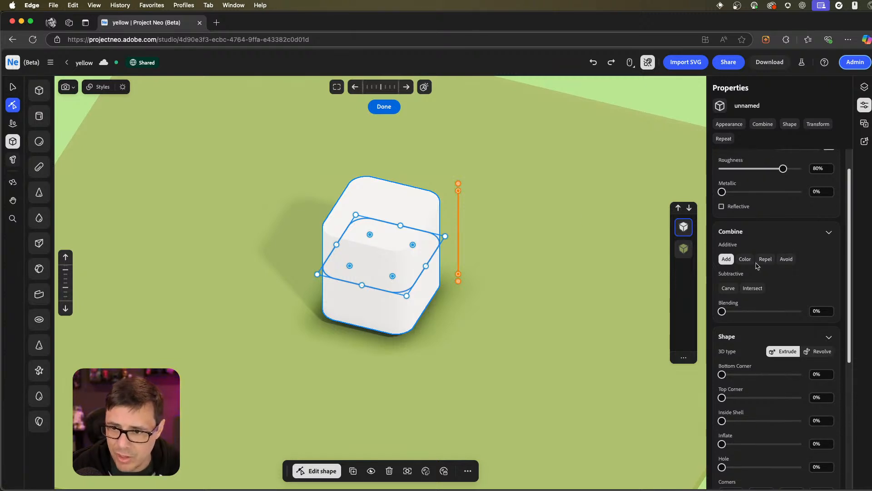
pyautogui.scroll(-4, 747, 318)
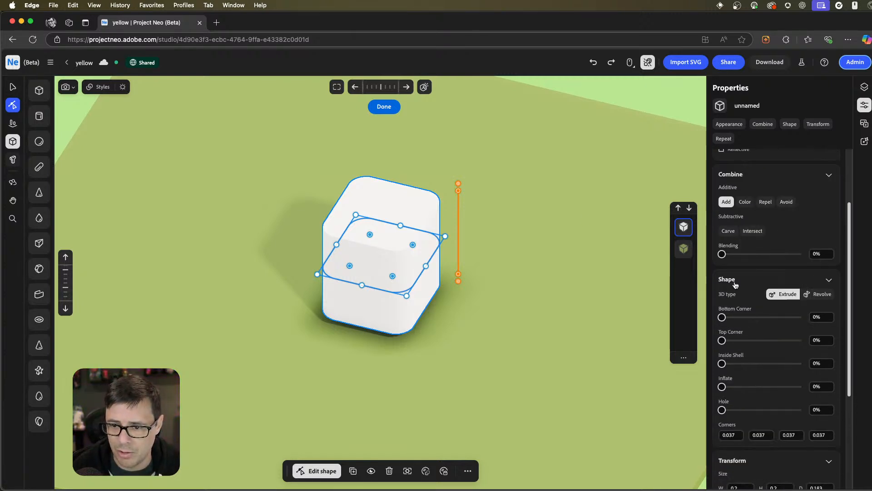
pyautogui.scroll(-2, 736, 283)
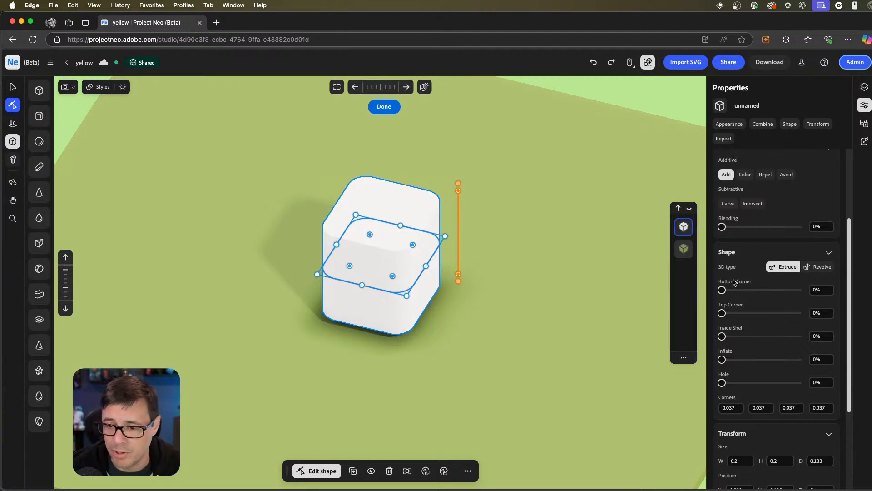
pyautogui.scroll(5, 429, 268)
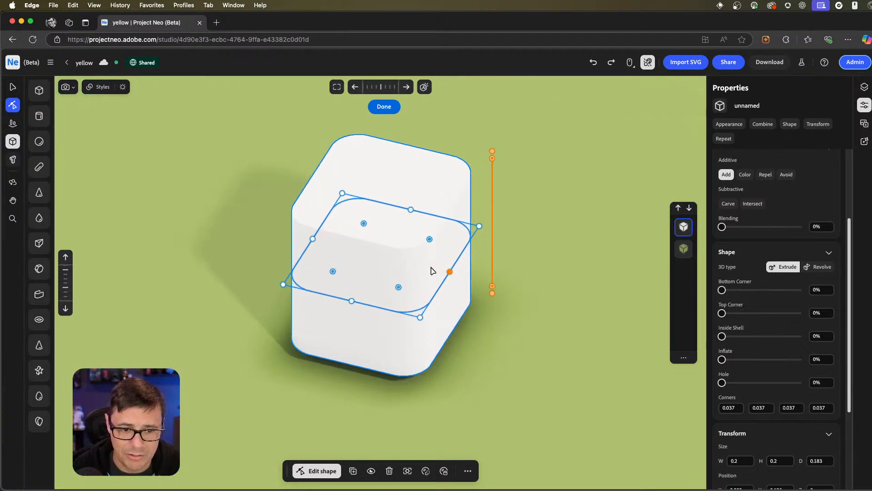
pyautogui.moveTo(437, 263); pyautogui.dragTo(431, 252, button='middle')
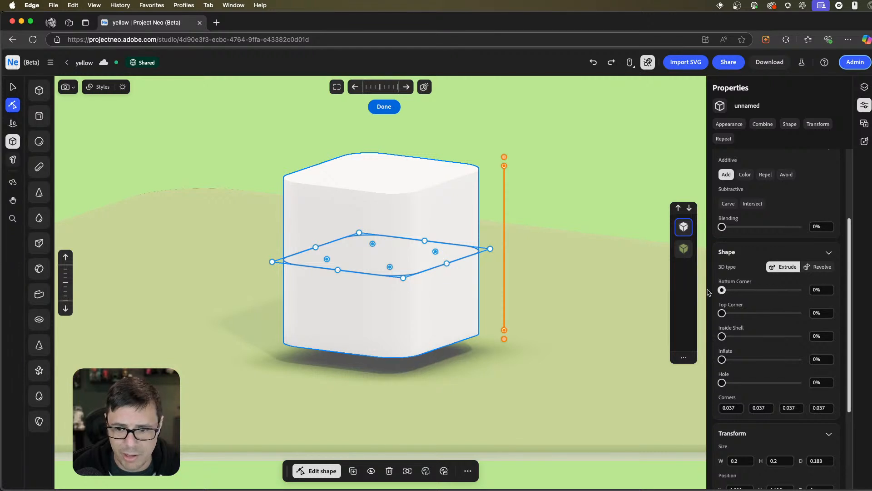
pyautogui.moveTo(725, 315)
pyautogui.mouseDown()
pyautogui.moveTo(757, 313)
pyautogui.moveTo(713, 312)
pyautogui.mouseUp()
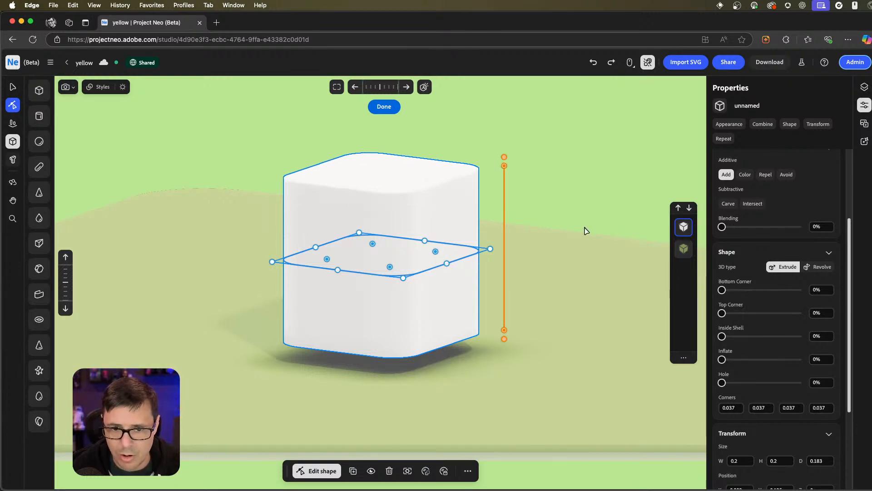
pyautogui.moveTo(504, 165); pyautogui.dragTo(503, 168)
pyautogui.click(503, 168)
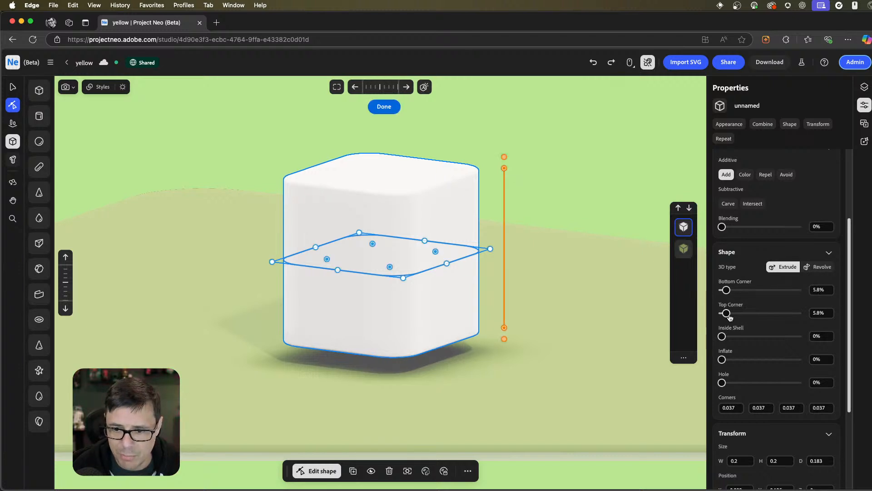
pyautogui.moveTo(726, 314); pyautogui.dragTo(732, 290)
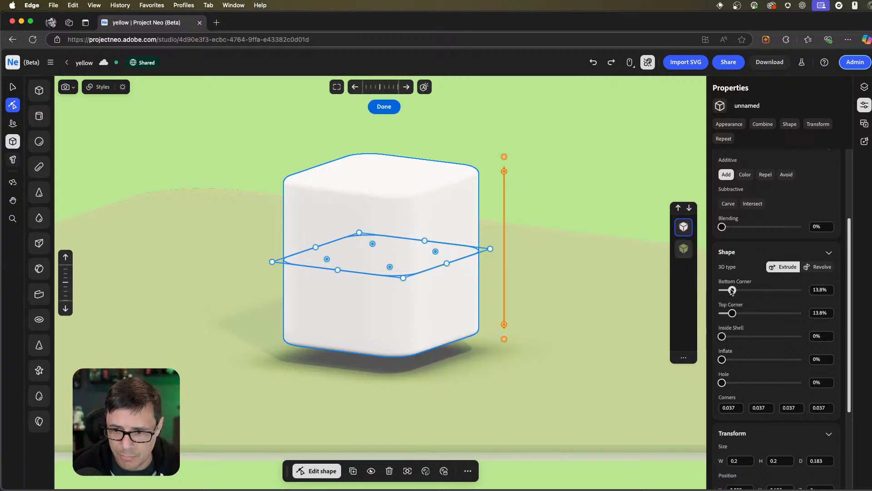
# Try cutting a hole through the cube, inspect it from different angles, and reset the Hole value to 0%.
pyautogui.moveTo(497, 230); pyautogui.dragTo(501, 266, button='middle')
pyautogui.moveTo(721, 383); pyautogui.dragTo(734, 383)
pyautogui.moveTo(517, 264); pyautogui.dragTo(504, 236, button='middle')
pyautogui.moveTo(730, 383); pyautogui.dragTo(721, 383)
pyautogui.moveTo(441, 225)
pyautogui.mouseDown(button='middle')
pyautogui.moveTo(454, 224)
pyautogui.moveTo(440, 231)
pyautogui.mouseUp(button='middle')
# Change the cube's material color to the muted red #915143.
pyautogui.scroll(5, 733, 171)
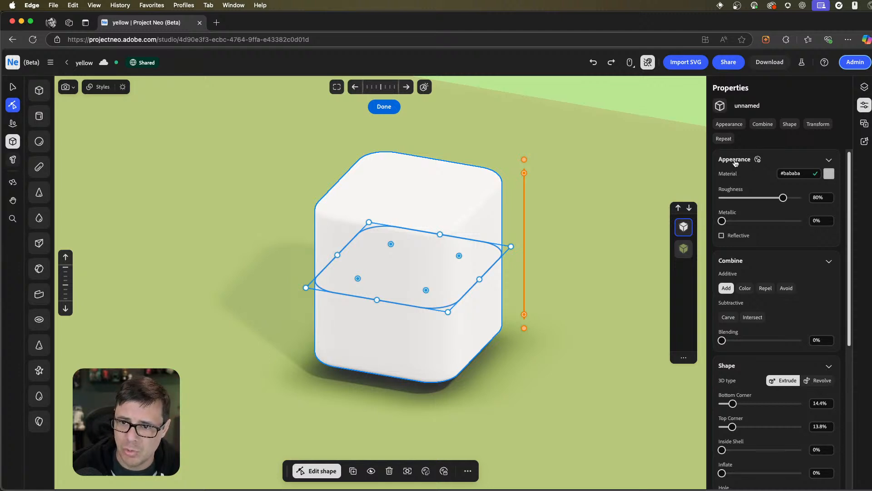
pyautogui.click(829, 174)
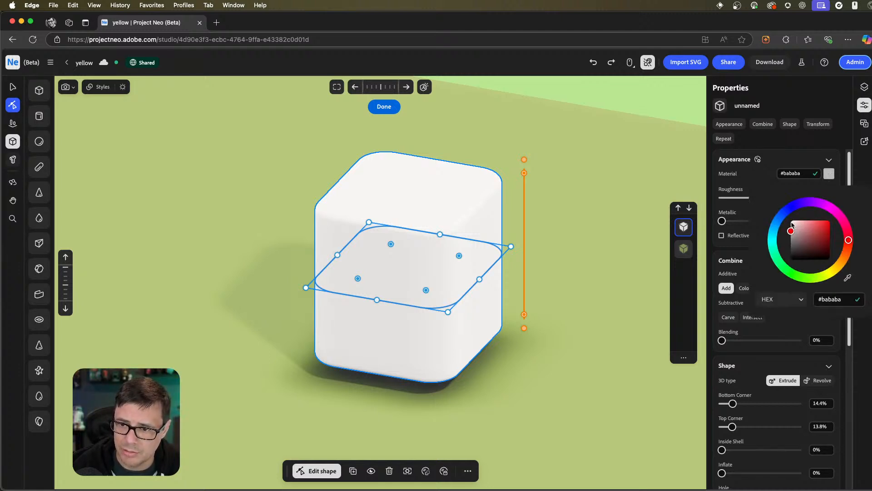
pyautogui.moveTo(806, 248)
pyautogui.mouseDown()
pyautogui.moveTo(813, 238)
pyautogui.moveTo(856, 252)
pyautogui.mouseUp()
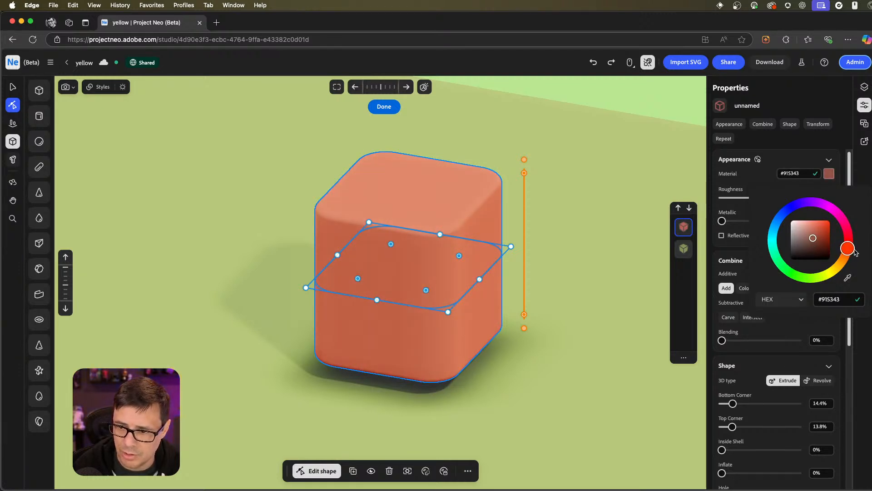
pyautogui.click(563, 251)
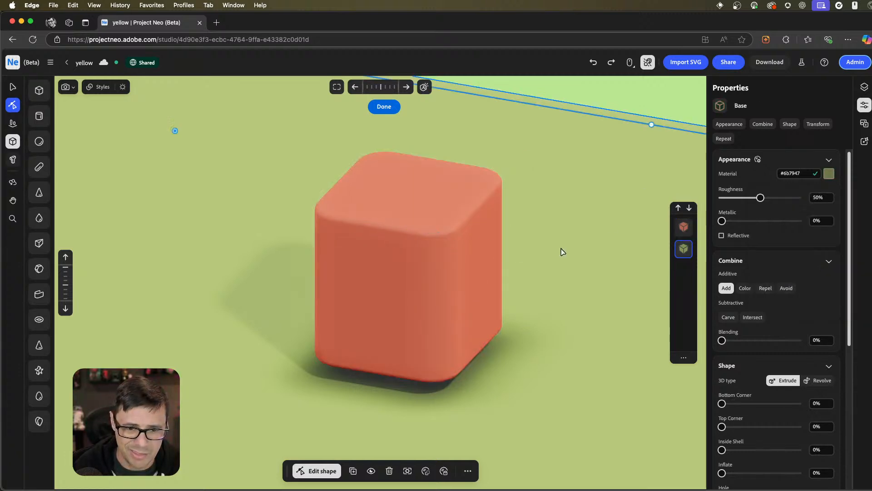
# Reselect the red cube for shape editing, try adjusting its corner rounding, and finish editing the shape.
pyautogui.moveTo(562, 252); pyautogui.dragTo(539, 183, button='middle')
pyautogui.click(495, 218)
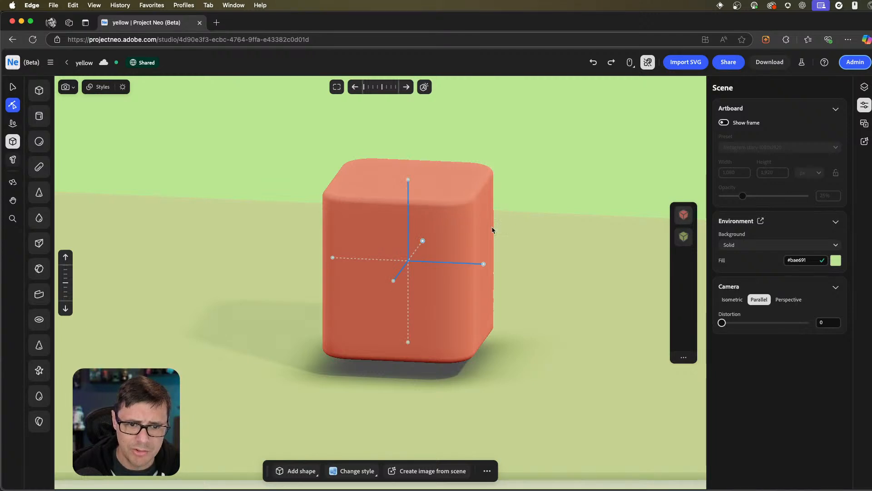
pyautogui.doubleClick(492, 230)
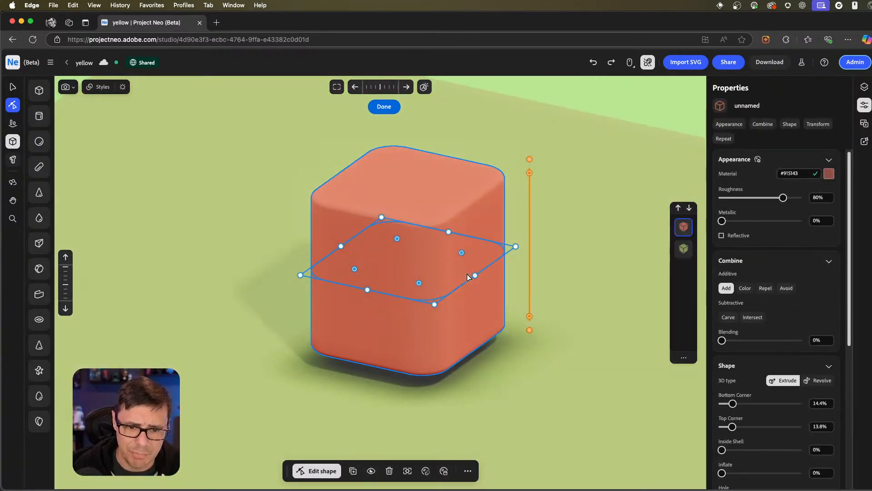
pyautogui.moveTo(459, 250)
pyautogui.mouseDown()
pyautogui.moveTo(485, 251)
pyautogui.moveTo(457, 263)
pyautogui.mouseUp()
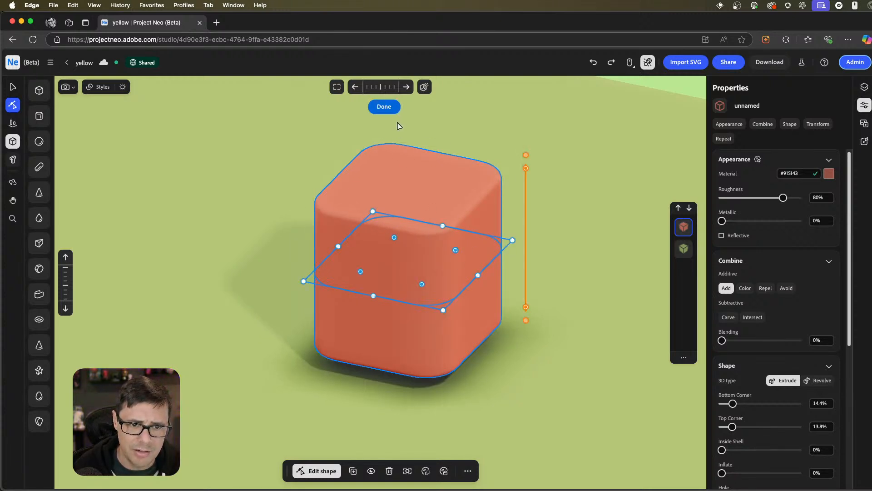
pyautogui.click(384, 107)
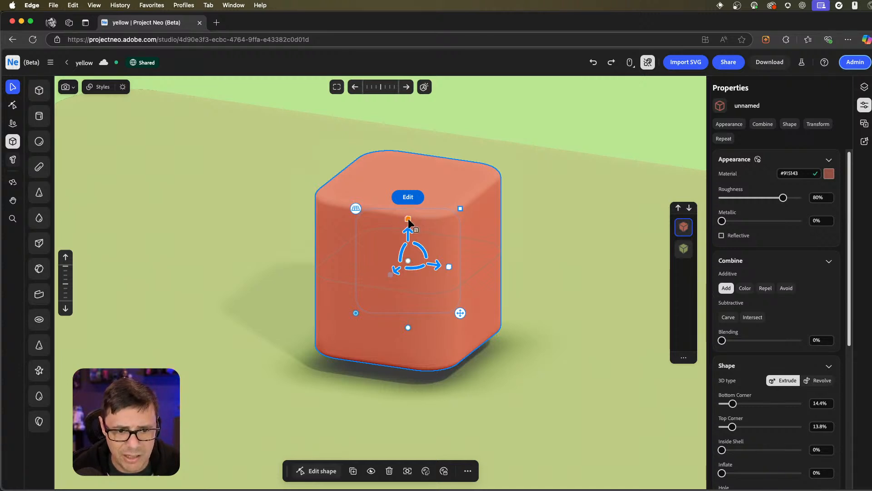
# Try stretching the red cube taller from its top face, and reduce its height to slightly shorter than before.
pyautogui.scroll(2, 400, 217)
pyautogui.moveTo(410, 219)
pyautogui.mouseDown()
pyautogui.moveTo(408, 210)
pyautogui.moveTo(407, 267)
pyautogui.moveTo(409, 207)
pyautogui.mouseUp()
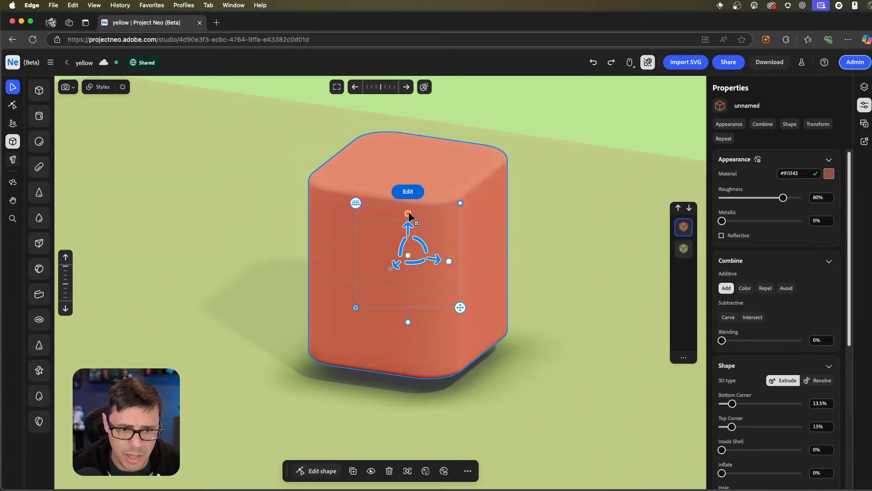
pyautogui.moveTo(408, 211)
pyautogui.mouseDown()
pyautogui.moveTo(406, 244)
pyautogui.moveTo(404, 205)
pyautogui.moveTo(406, 219)
pyautogui.mouseUp()
pyautogui.moveTo(494, 267); pyautogui.dragTo(473, 270, button='middle')
pyautogui.scroll(-2, 464, 265)
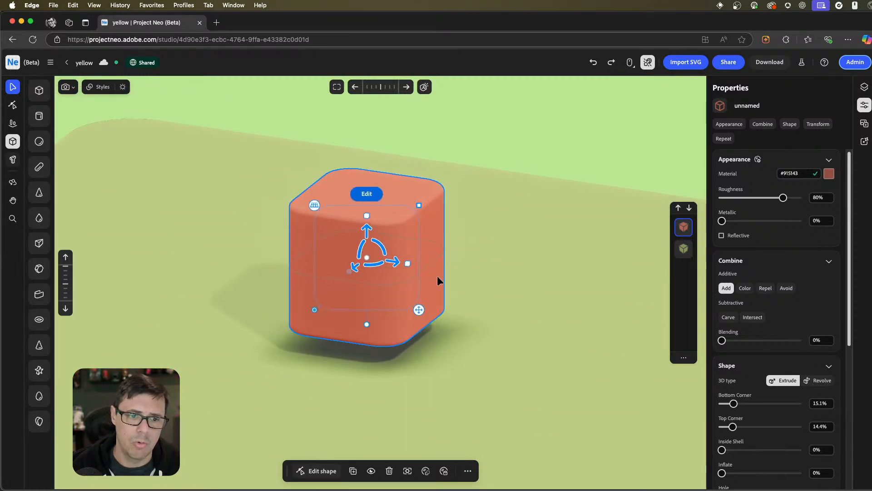
# Duplicate the red cube, raise the copy so it sits directly on top of the original, and deselect it.
pyautogui.moveTo(437, 276); pyautogui.dragTo(495, 274, button='right')
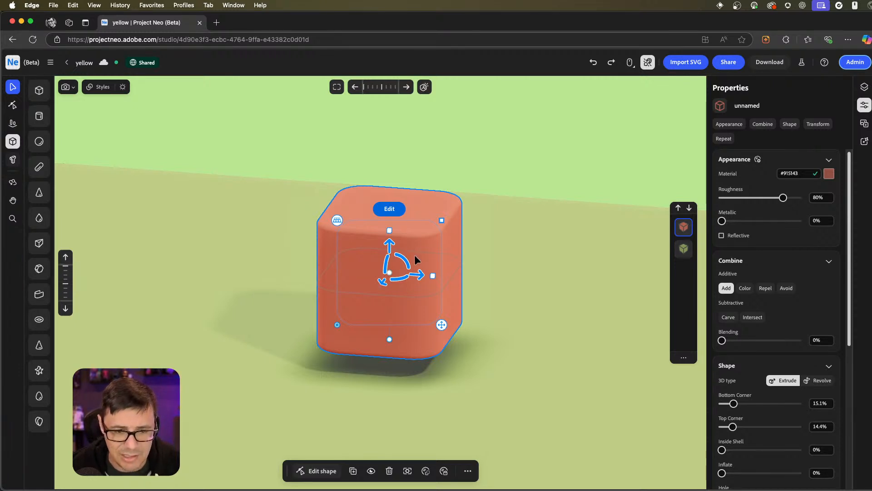
pyautogui.press('super+d')
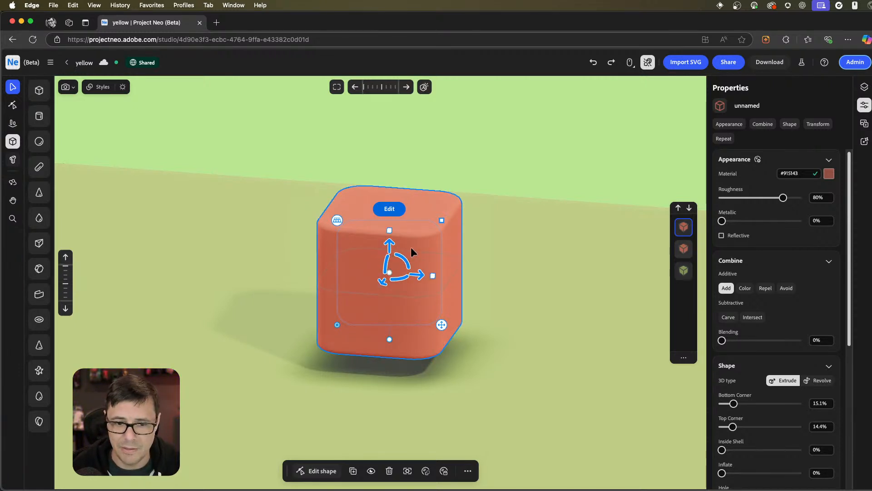
pyautogui.moveTo(389, 243); pyautogui.dragTo(414, 115)
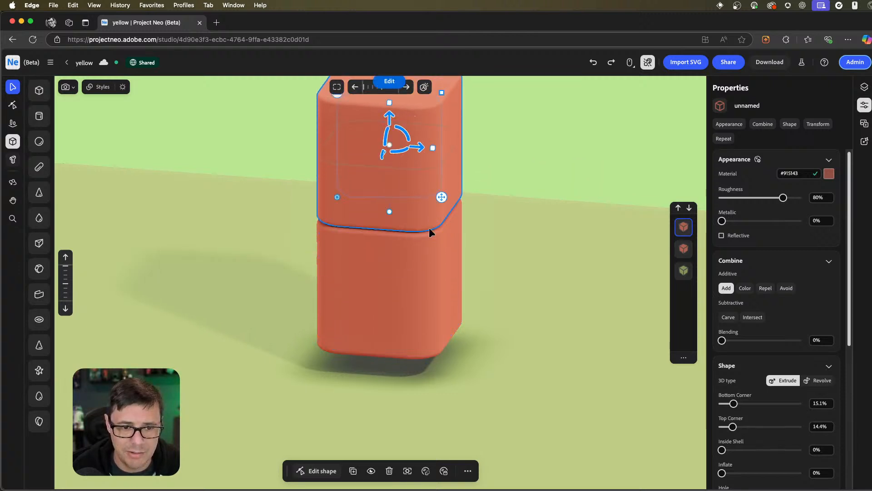
pyautogui.moveTo(430, 227); pyautogui.dragTo(434, 277, button='middle')
pyautogui.moveTo(434, 281)
pyautogui.mouseDown(button='right')
pyautogui.moveTo(439, 265)
pyautogui.moveTo(416, 296)
pyautogui.moveTo(444, 292)
pyautogui.mouseUp(button='right')
pyautogui.click(456, 290)
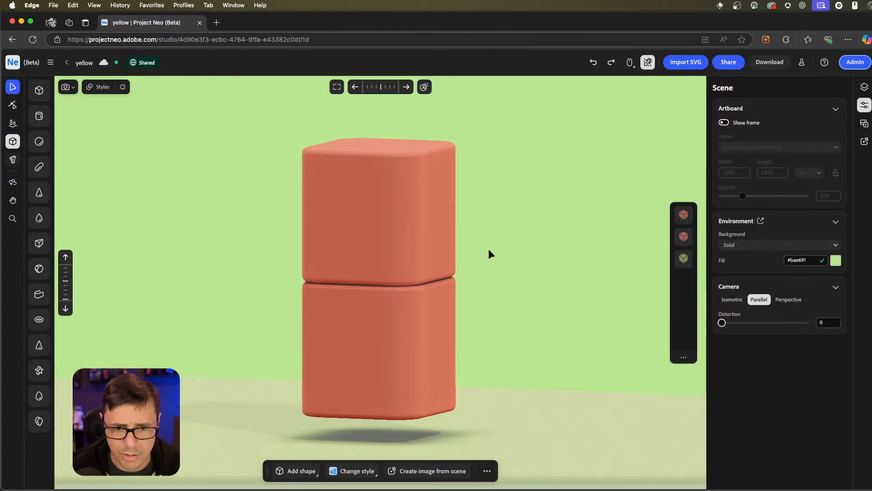
# Select the lower cube, the green base and the upper cube in turn to examine how layer entries match objects.
pyautogui.click(448, 260)
pyautogui.click(422, 345)
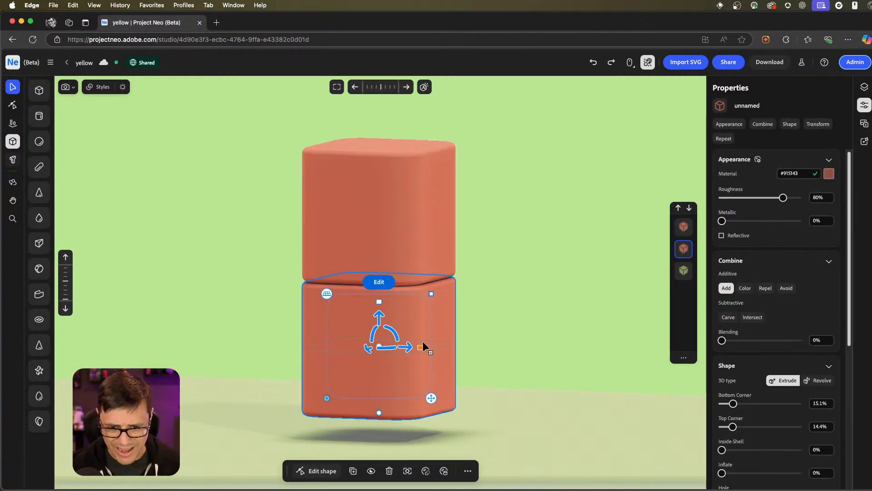
pyautogui.moveTo(490, 296); pyautogui.dragTo(492, 292, button='middle')
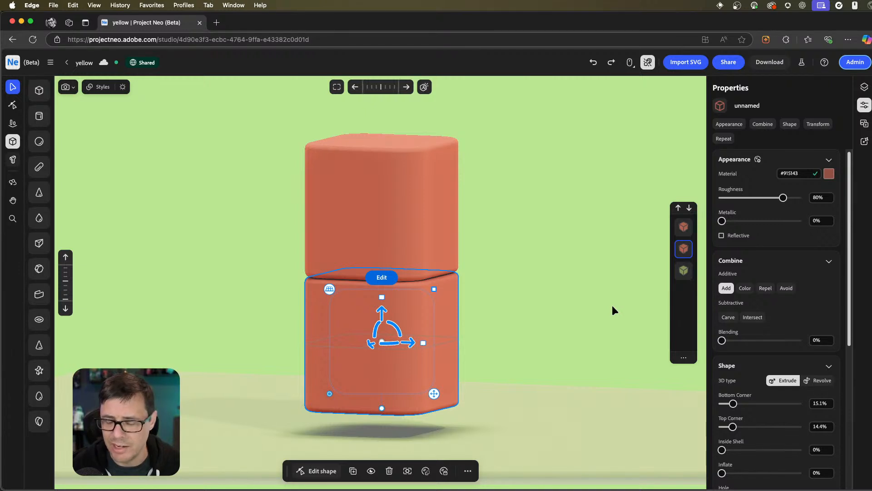
pyautogui.scroll(-5, 539, 318)
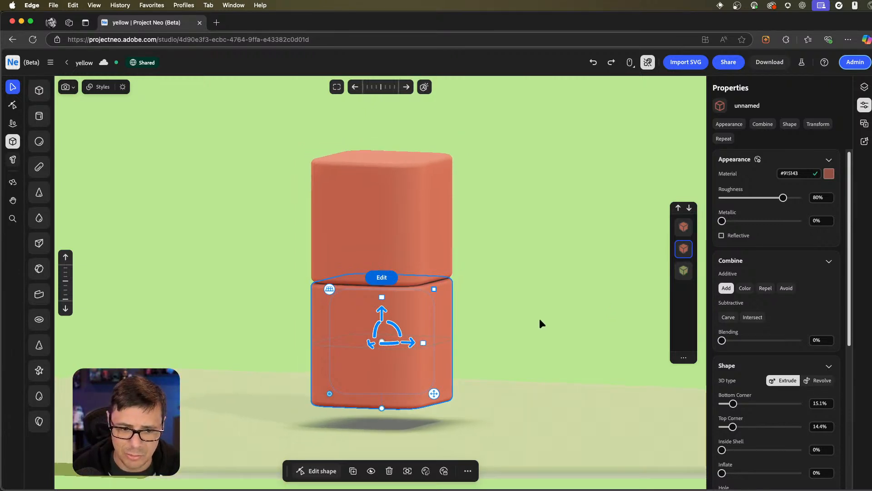
pyautogui.click(685, 270)
pyautogui.moveTo(530, 387); pyautogui.dragTo(533, 381, button='middle')
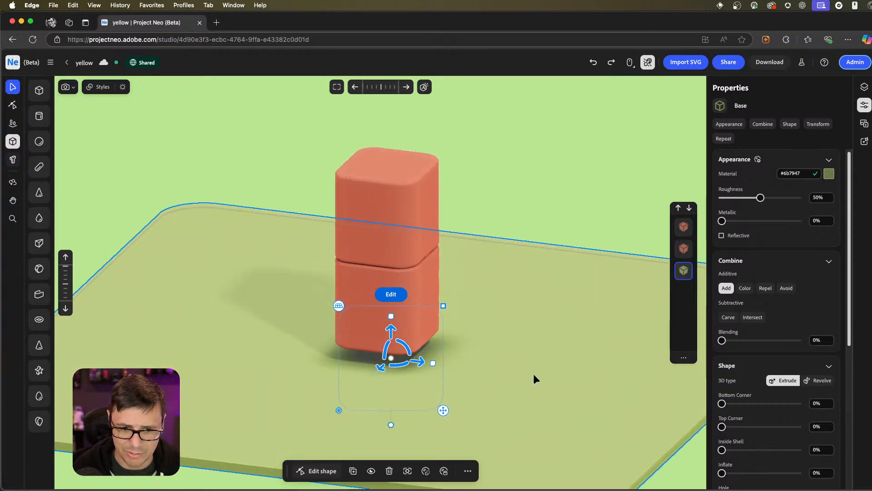
pyautogui.click(684, 248)
pyautogui.click(685, 227)
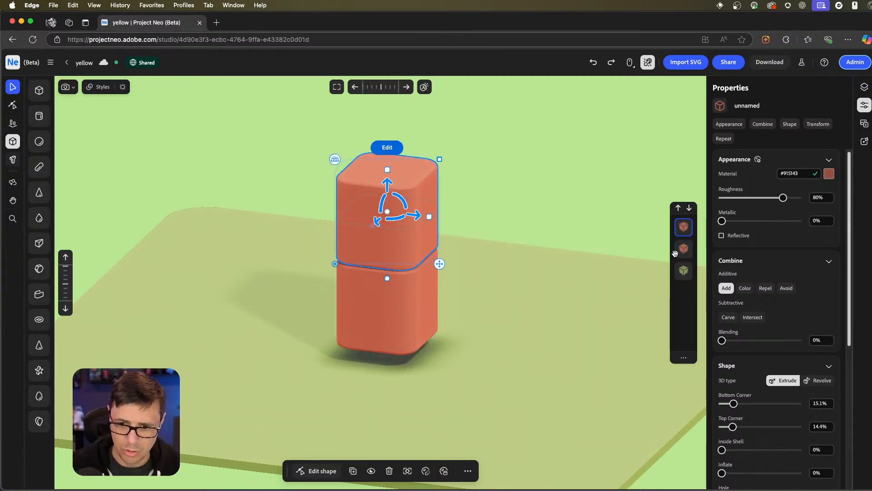
pyautogui.moveTo(688, 231)
pyautogui.mouseDown()
pyautogui.moveTo(687, 264)
pyautogui.moveTo(686, 231)
pyautogui.mouseUp()
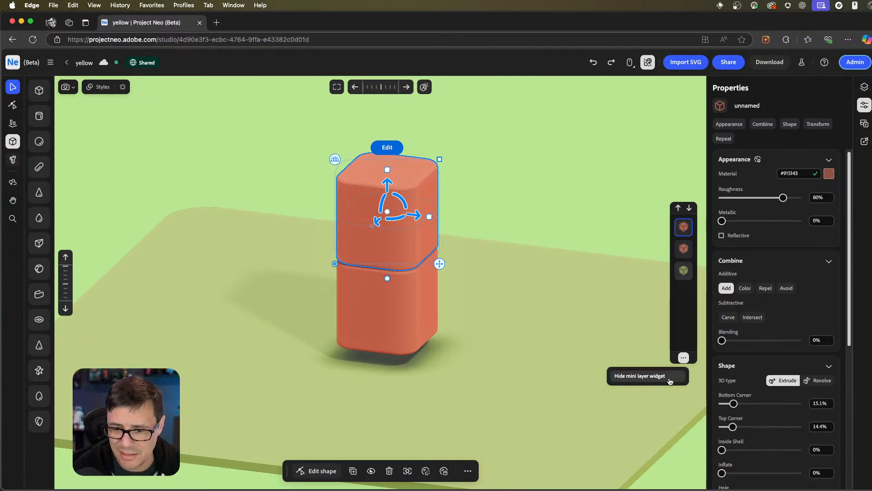
pyautogui.click(636, 238)
pyautogui.click(426, 233)
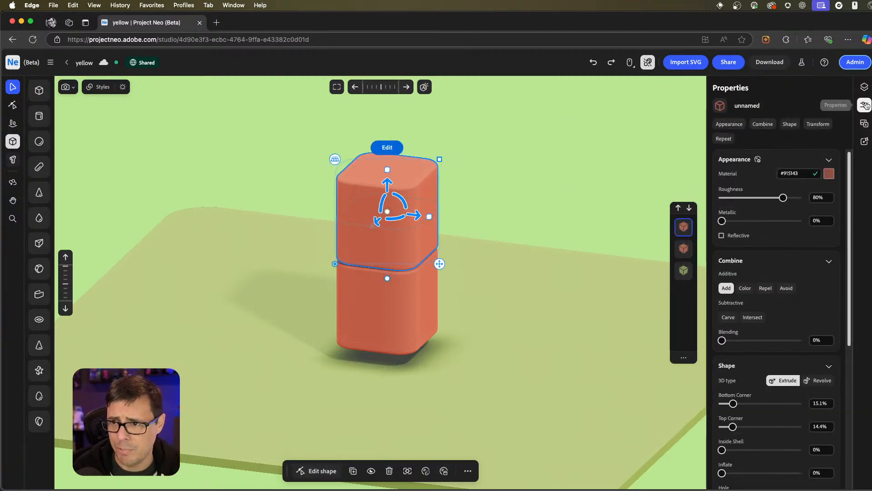
# Rename the upper red cube's layer to "cube2".
pyautogui.click(865, 88)
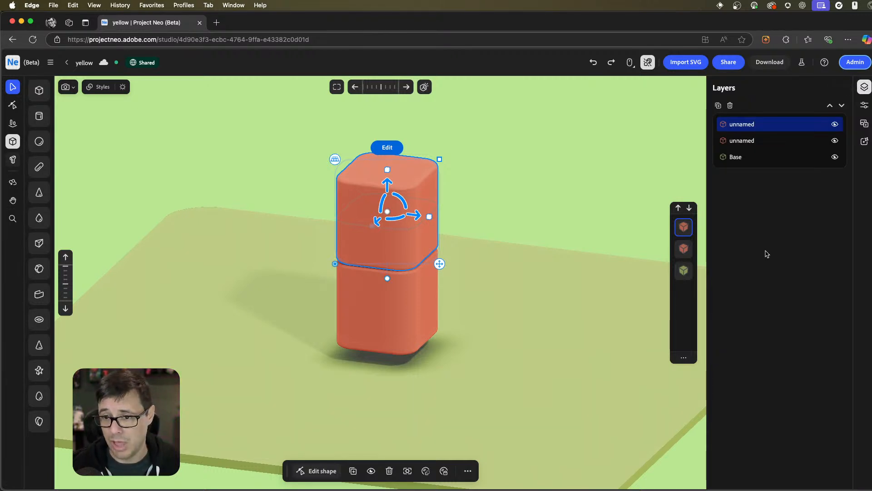
pyautogui.doubleClick(745, 126)
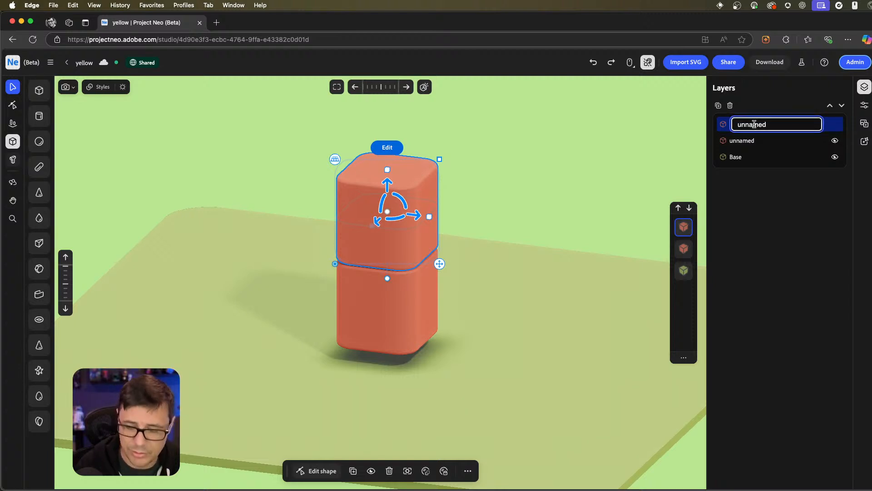
pyautogui.press('BackSpace')
pyautogui.press('BackSpace')
pyautogui.press('BackSpace')
pyautogui.write('cb')
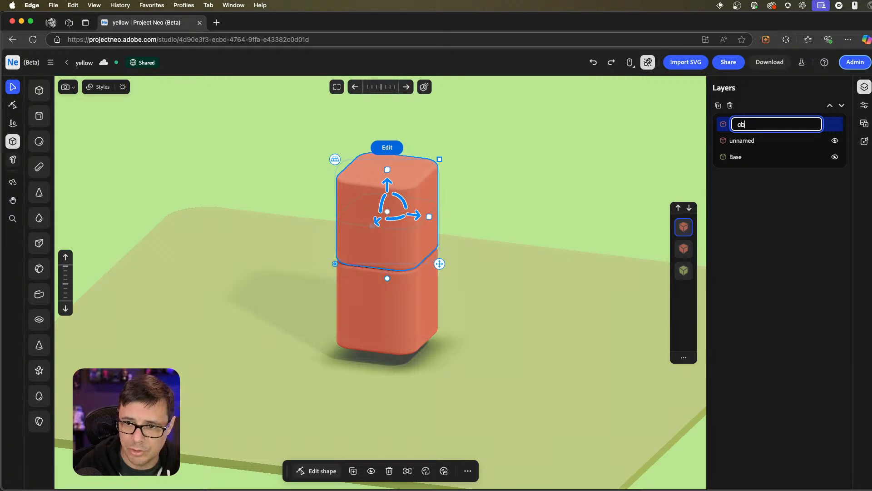
pyautogui.write('be2')
pyautogui.press('Return')
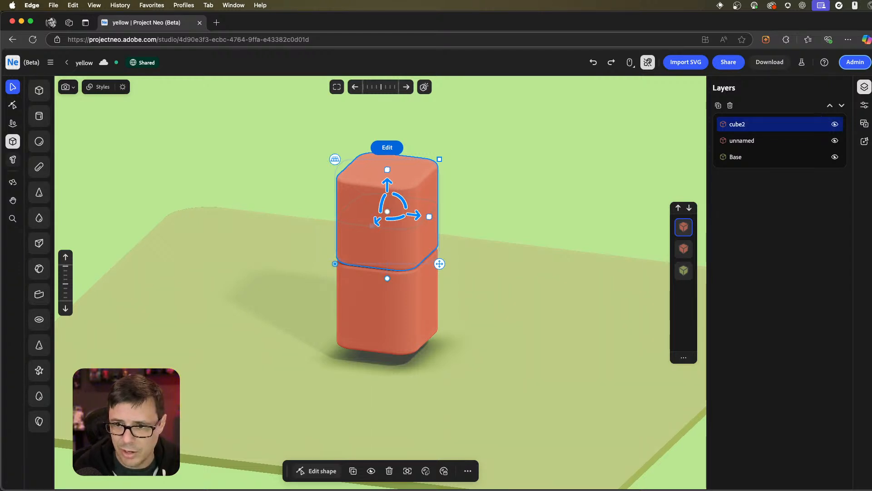
# Hide cube2 and show it again to try out its layer visibility.
pyautogui.click(834, 125)
pyautogui.click(835, 126)
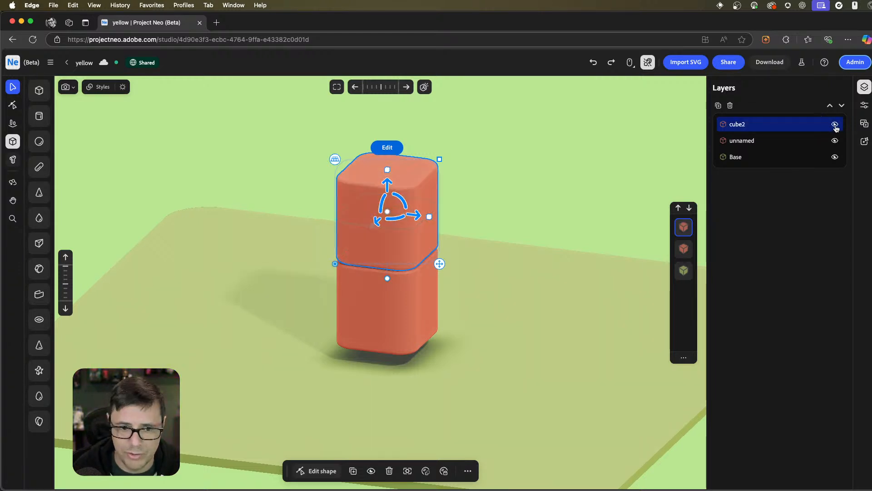
pyautogui.click(834, 125)
pyautogui.click(835, 125)
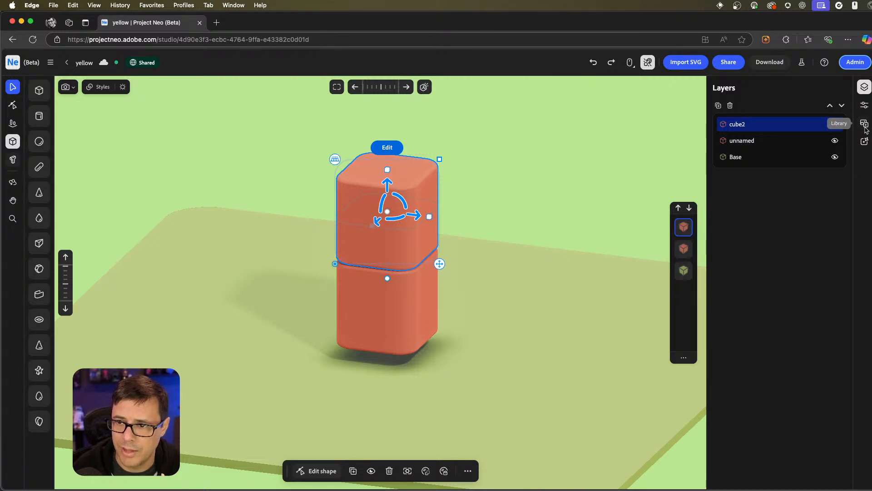
pyautogui.click(864, 87)
pyautogui.click(865, 87)
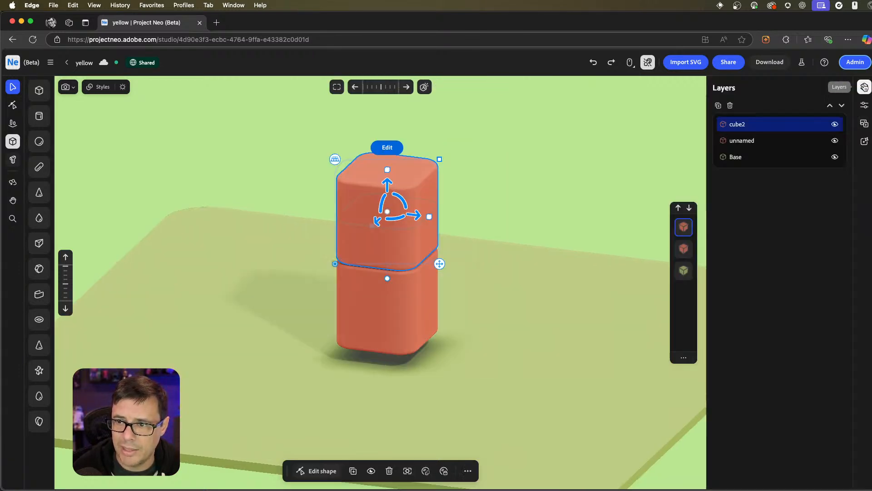
# Move cube2 sideways and down until it overlaps an upper corner of the lower red cube.
pyautogui.click(864, 105)
pyautogui.click(476, 180)
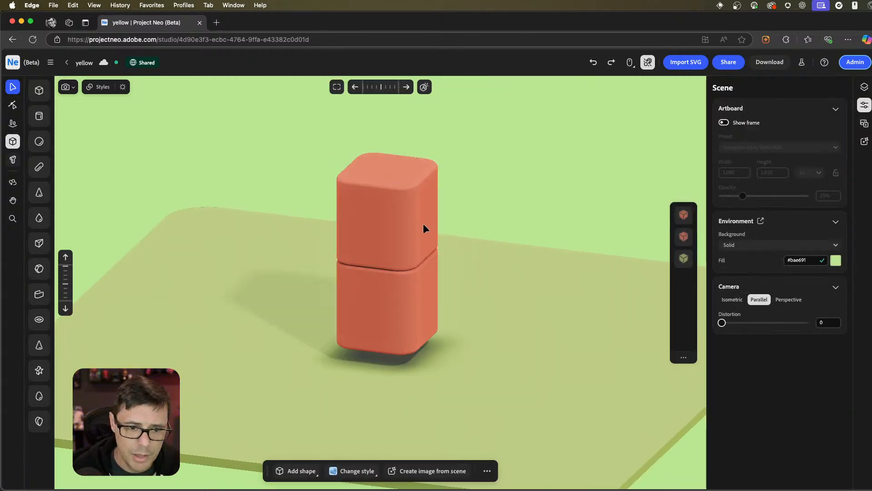
pyautogui.moveTo(421, 246); pyautogui.dragTo(450, 224)
pyautogui.click(415, 218)
pyautogui.moveTo(416, 193); pyautogui.dragTo(419, 223)
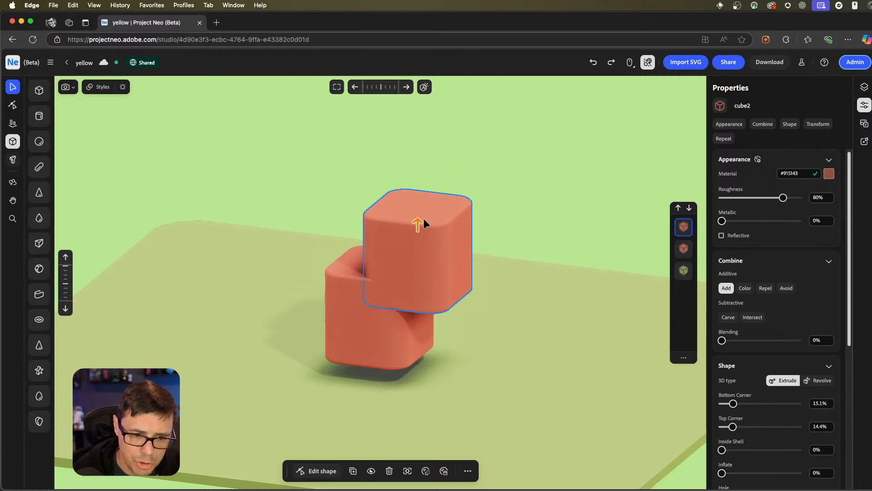
# Set cube2's combine mode to Carve so it cuts into the lower red cube, and inspect the cut from several angles.
pyautogui.moveTo(498, 385); pyautogui.dragTo(366, 372)
pyautogui.moveTo(366, 372); pyautogui.dragTo(506, 371, button='right')
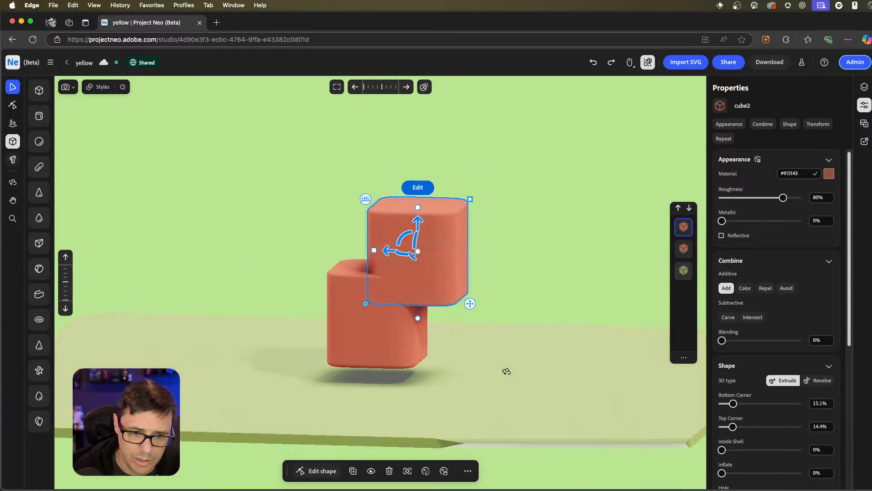
pyautogui.scroll(5, 408, 293)
pyautogui.moveTo(408, 299); pyautogui.dragTo(421, 255, button='middle')
pyautogui.moveTo(420, 254); pyautogui.dragTo(419, 279, button='right')
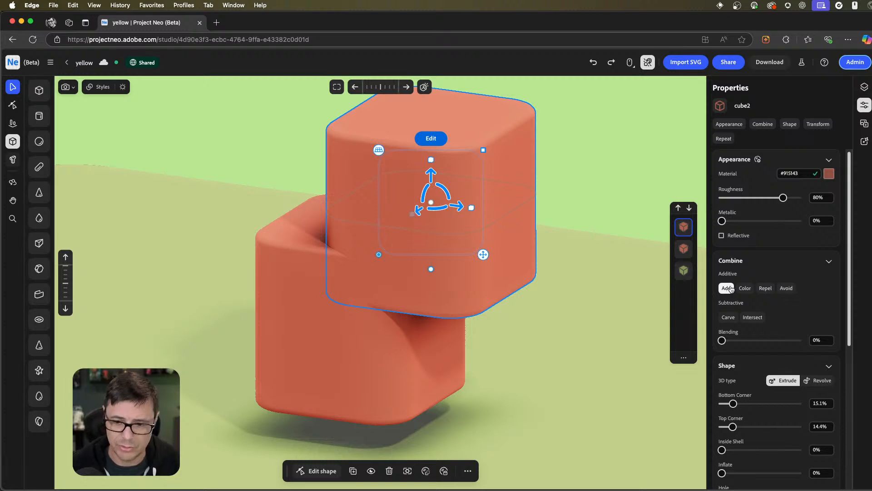
pyautogui.click(729, 318)
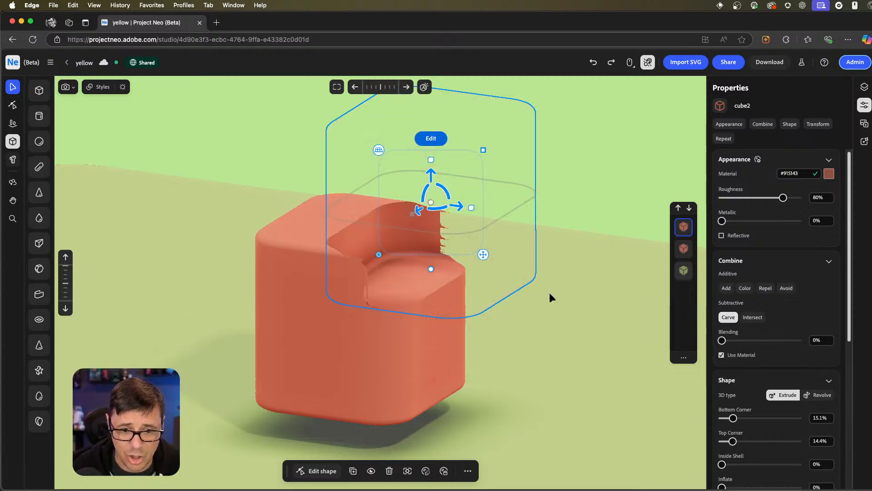
pyautogui.moveTo(549, 293)
pyautogui.mouseDown(button='right')
pyautogui.moveTo(535, 312)
pyautogui.moveTo(425, 304)
pyautogui.moveTo(551, 297)
pyautogui.mouseUp(button='right')
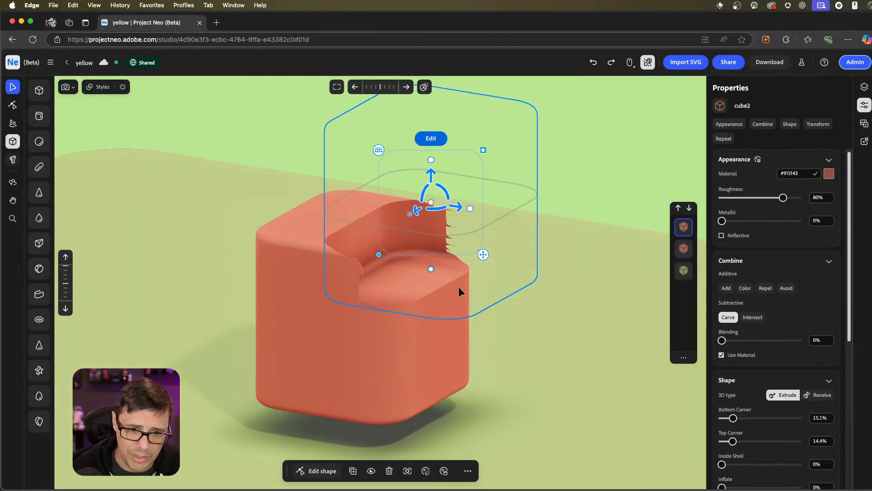
pyautogui.moveTo(459, 288); pyautogui.dragTo(425, 291, button='right')
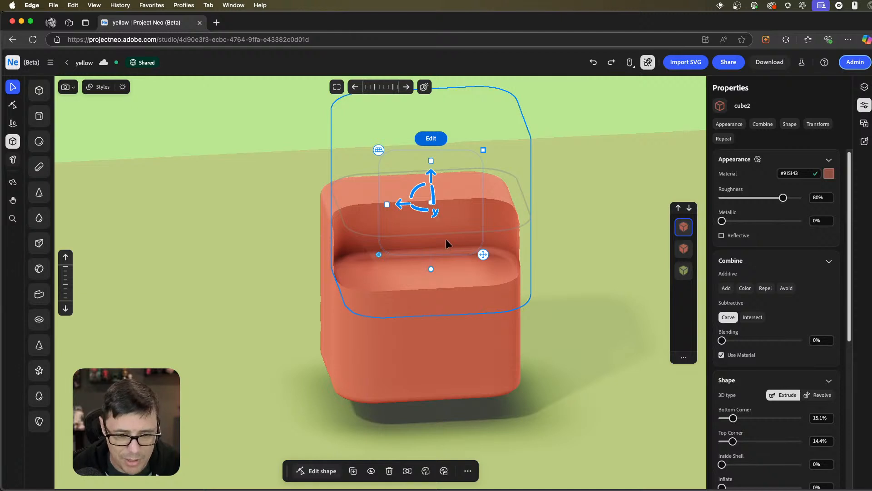
# Try resizing the carving cube2 from its side handle, and undo the change.
pyautogui.moveTo(386, 204); pyautogui.dragTo(413, 238)
pyautogui.press('super+z')
pyautogui.moveTo(413, 238); pyautogui.dragTo(491, 307, button='right')
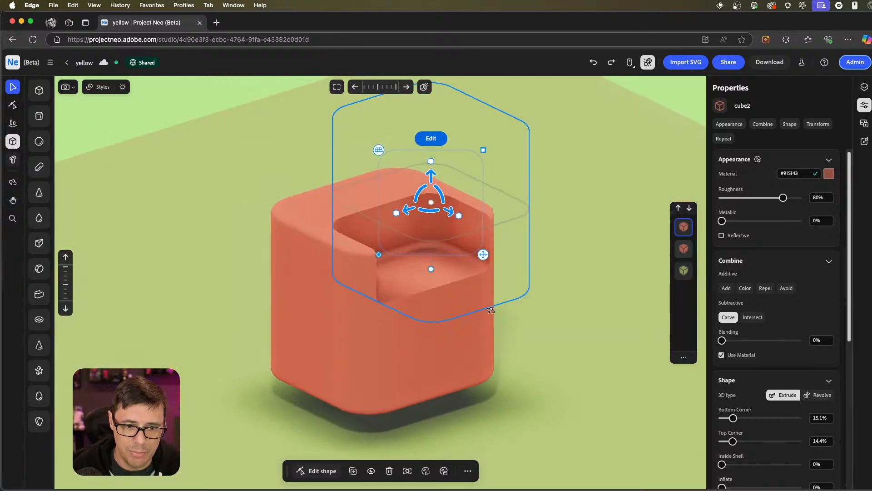
# Slide the carving cube2 down through the red cube, and raise it partway to cut a deep, seat-like recess.
pyautogui.scroll(-3, 500, 309)
pyautogui.scroll(2, 439, 287)
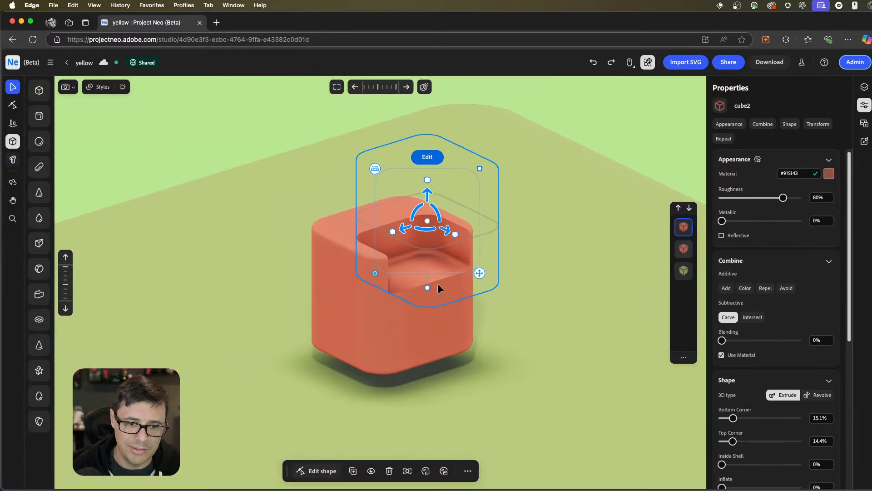
pyautogui.moveTo(427, 193); pyautogui.dragTo(456, 312)
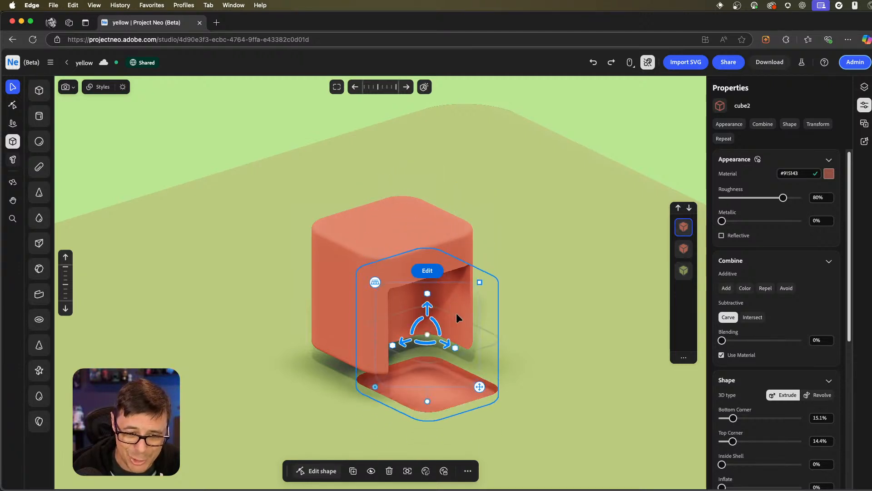
pyautogui.rightClick(504, 356)
pyautogui.click(425, 302)
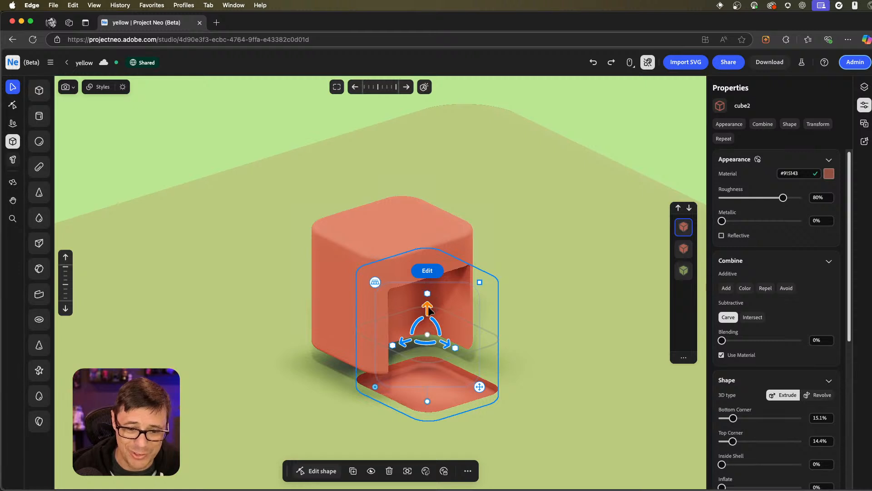
pyautogui.moveTo(428, 309); pyautogui.dragTo(429, 229)
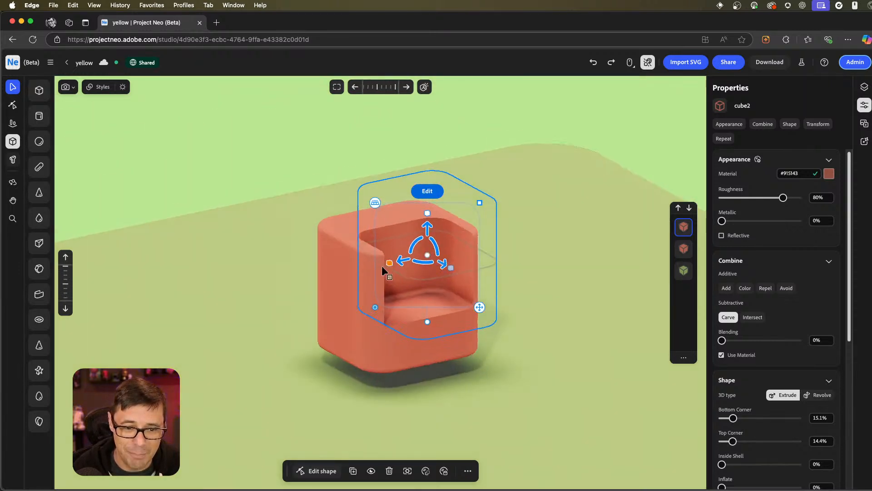
# Try narrowing cube2 into a thin slot and duplicating it for a second parallel slot, and undo these changes.
pyautogui.moveTo(389, 262); pyautogui.dragTo(458, 274)
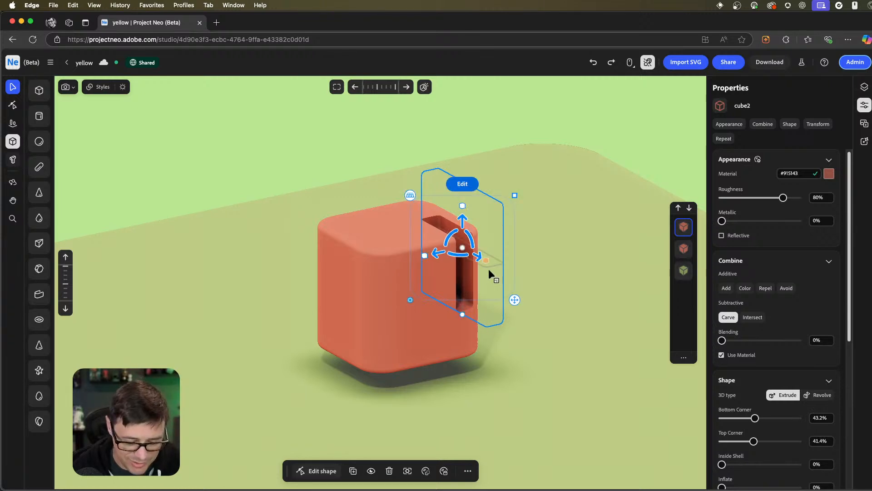
pyautogui.press('super+d')
pyautogui.moveTo(447, 240); pyautogui.dragTo(388, 266)
pyautogui.press('super+z')
pyautogui.moveTo(438, 254); pyautogui.dragTo(367, 269)
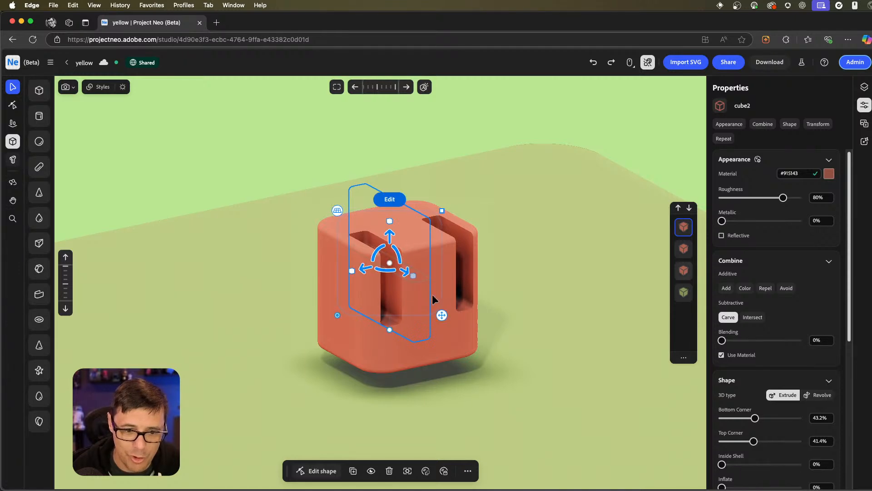
pyautogui.moveTo(432, 300); pyautogui.dragTo(473, 306, button='middle')
pyautogui.click(486, 307)
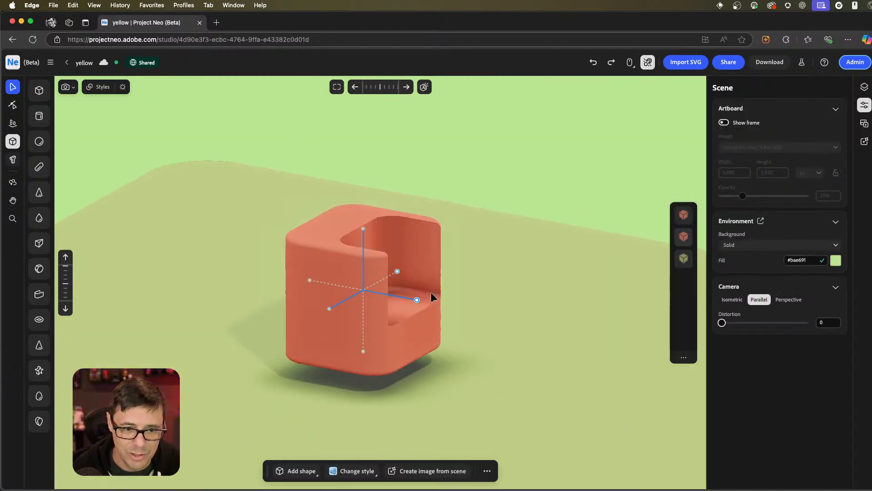
# Reselect the carving cube2 and set its Bottom Corner to 24.6% and its Top Corner to 10%.
pyautogui.click(431, 260)
pyautogui.moveTo(514, 256)
pyautogui.mouseDown(button='middle')
pyautogui.moveTo(450, 260)
pyautogui.moveTo(502, 259)
pyautogui.mouseUp(button='middle')
pyautogui.scroll(3, 451, 255)
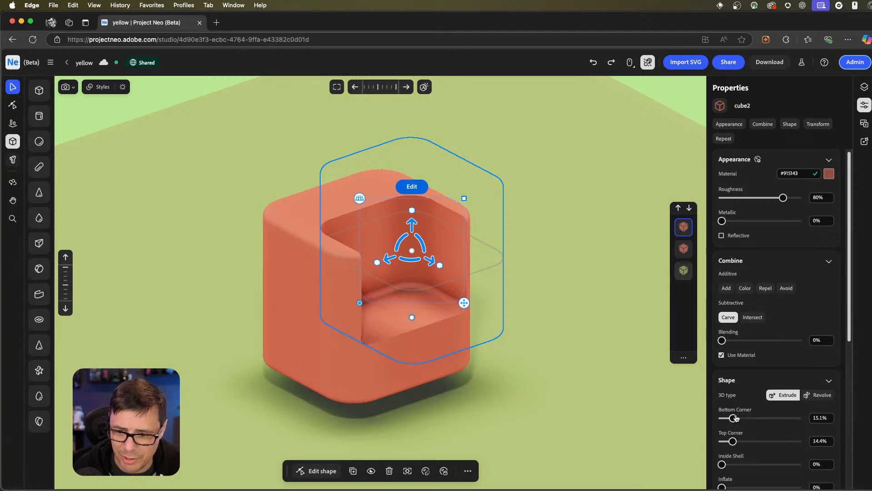
pyautogui.moveTo(736, 418); pyautogui.dragTo(729, 443)
pyautogui.scroll(-2, 737, 449)
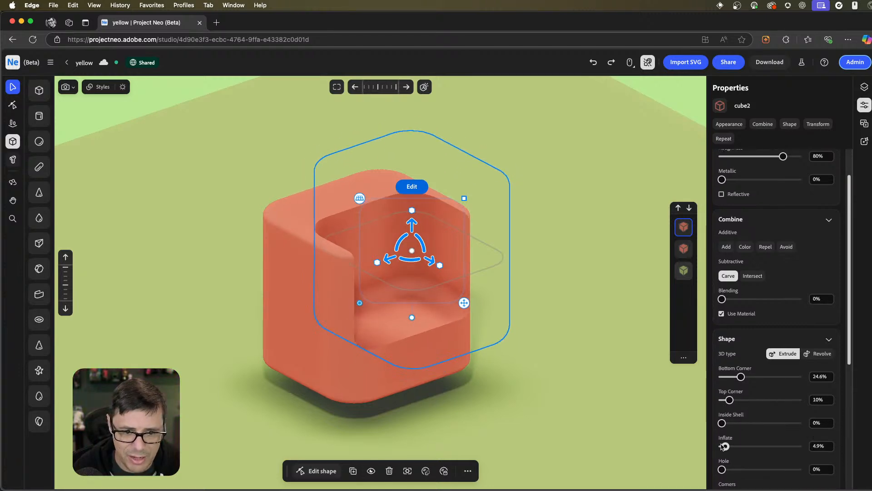
# Nudge the carving cube2 slightly sideways to adjust the seat-like recess in the red cube.
pyautogui.moveTo(570, 308)
pyautogui.mouseDown(button='middle')
pyautogui.moveTo(549, 313)
pyautogui.moveTo(569, 310)
pyautogui.mouseUp(button='middle')
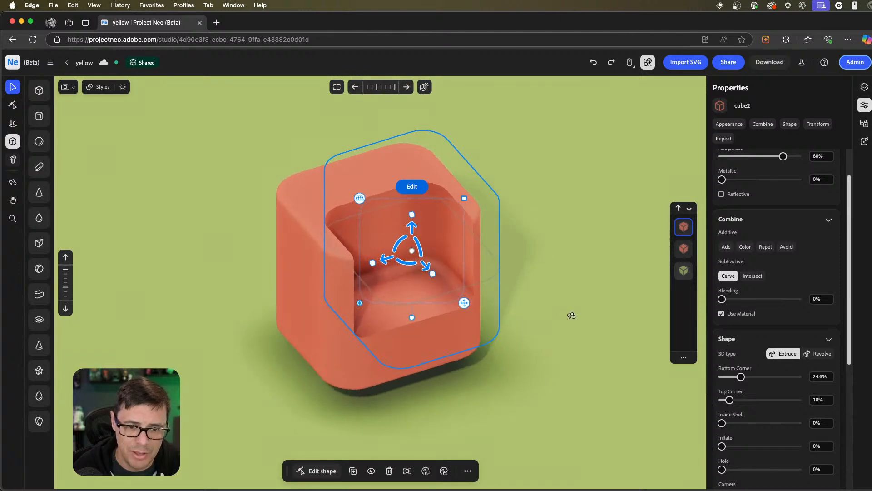
pyautogui.moveTo(560, 264); pyautogui.dragTo(546, 261, button='middle')
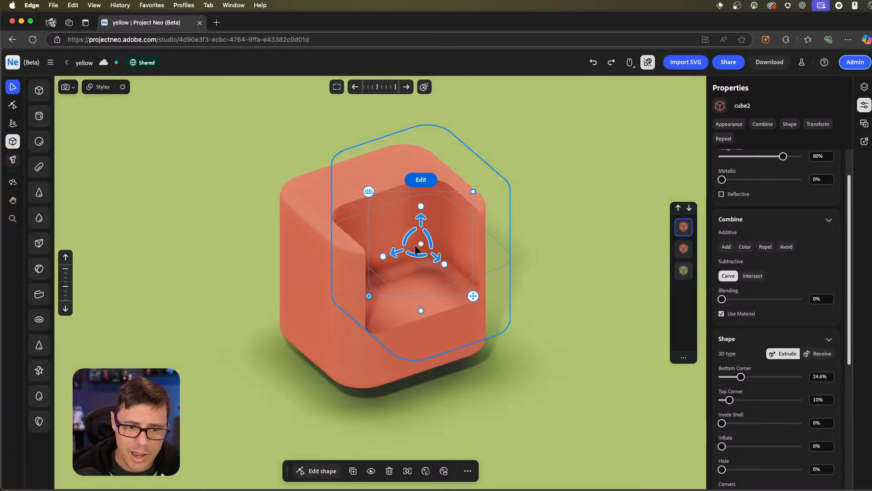
pyautogui.moveTo(397, 254)
pyautogui.mouseDown()
pyautogui.moveTo(385, 257)
pyautogui.moveTo(400, 258)
pyautogui.moveTo(394, 262)
pyautogui.mouseUp()
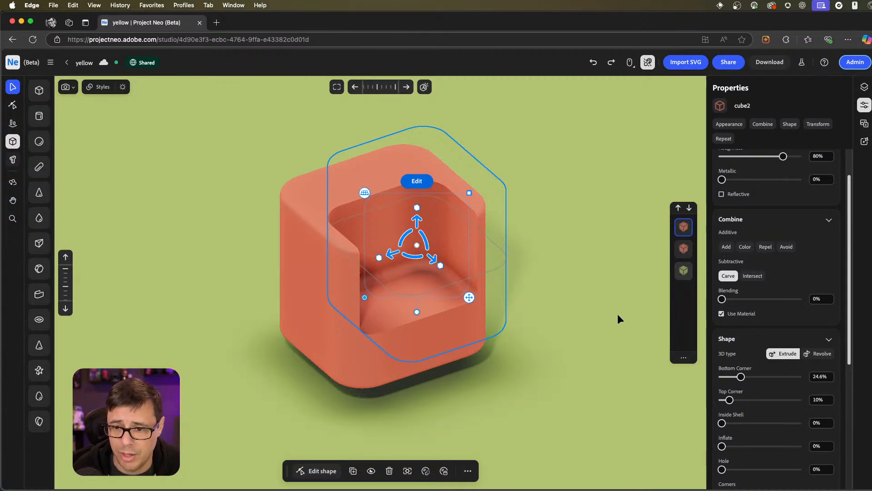
# Try the Intersect mode on cube2, and return it to Carve.
pyautogui.click(757, 276)
pyautogui.moveTo(530, 329); pyautogui.dragTo(571, 321, button='middle')
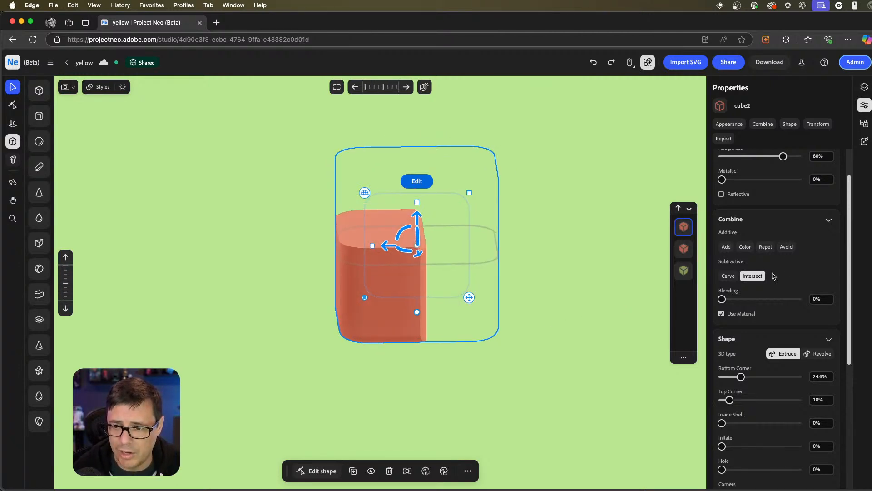
pyautogui.click(728, 275)
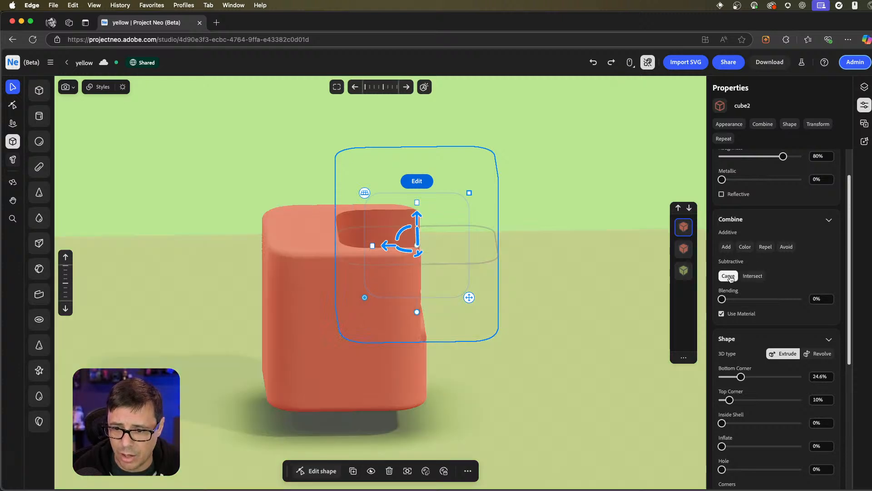
# Switch cube2's combine mode to Add and set its Blending to 18.6%, trying stronger and zero blending first.
pyautogui.moveTo(570, 298); pyautogui.dragTo(595, 298, button='middle')
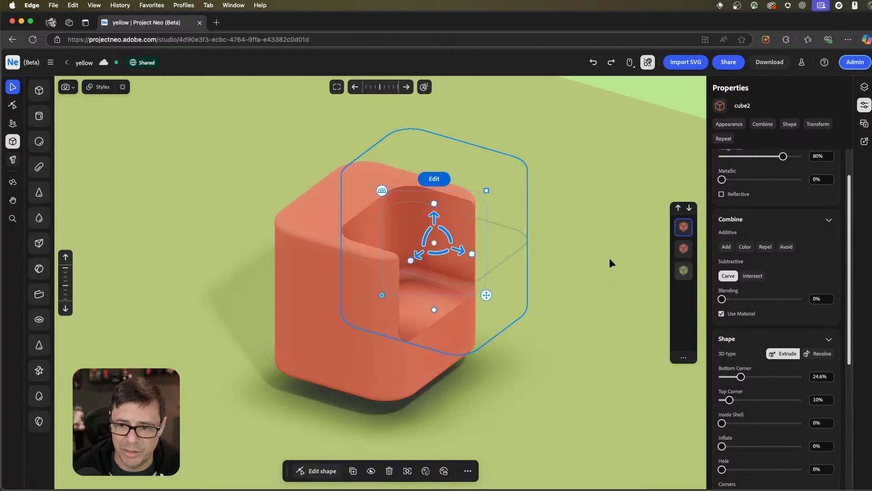
pyautogui.click(726, 247)
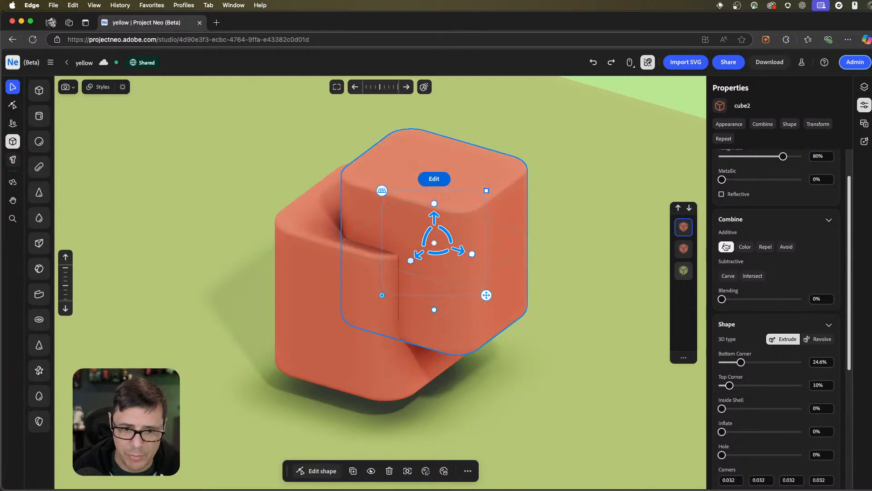
pyautogui.moveTo(590, 297); pyautogui.dragTo(555, 302, button='middle')
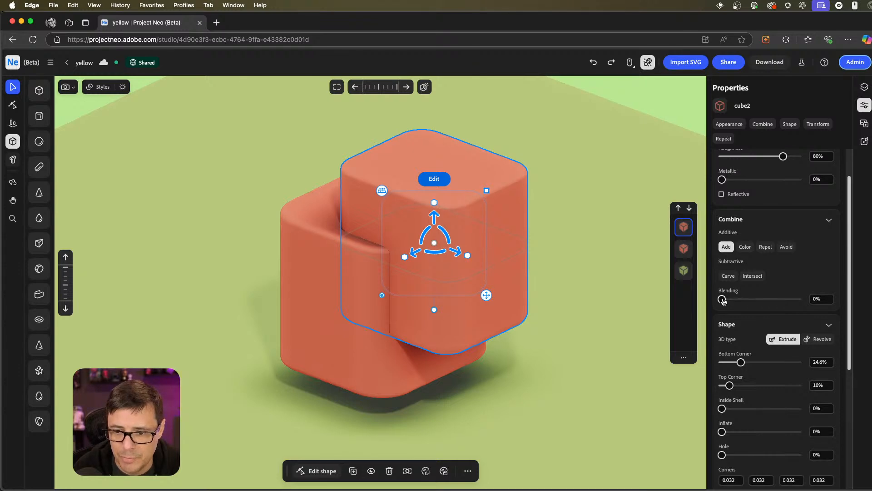
pyautogui.moveTo(723, 299); pyautogui.dragTo(740, 305)
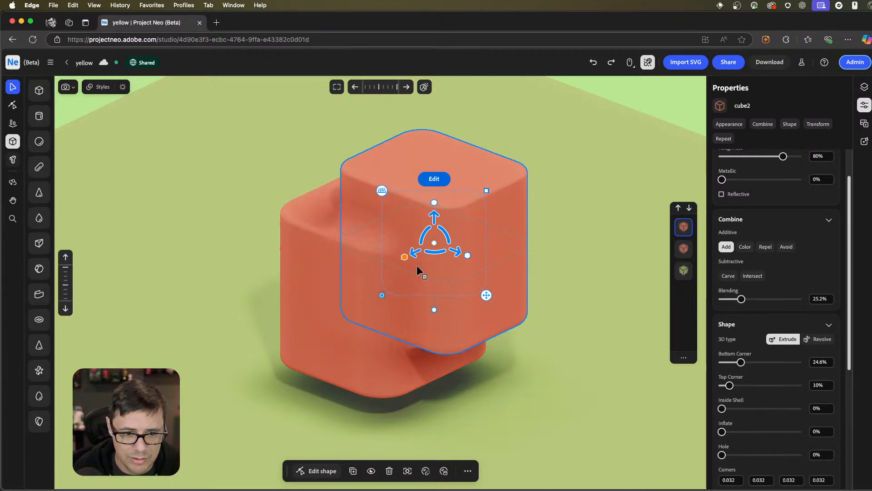
pyautogui.scroll(10, 429, 259)
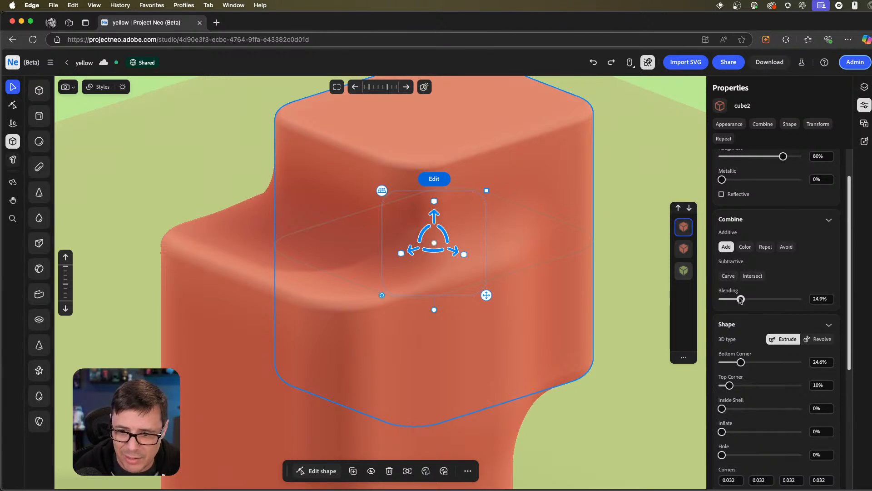
pyautogui.moveTo(740, 300); pyautogui.dragTo(715, 302)
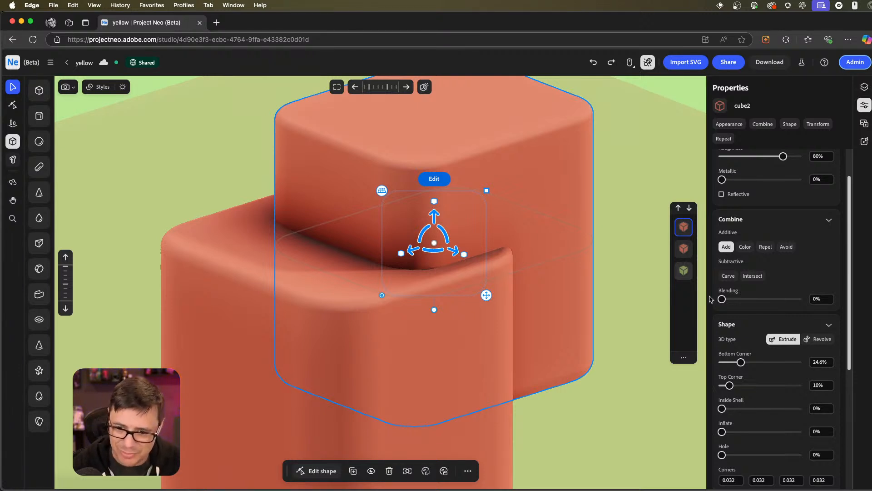
pyautogui.moveTo(723, 299); pyautogui.dragTo(736, 304)
# Recolor cube2 to the blue #3d5a8a.
pyautogui.scroll(-5, 568, 287)
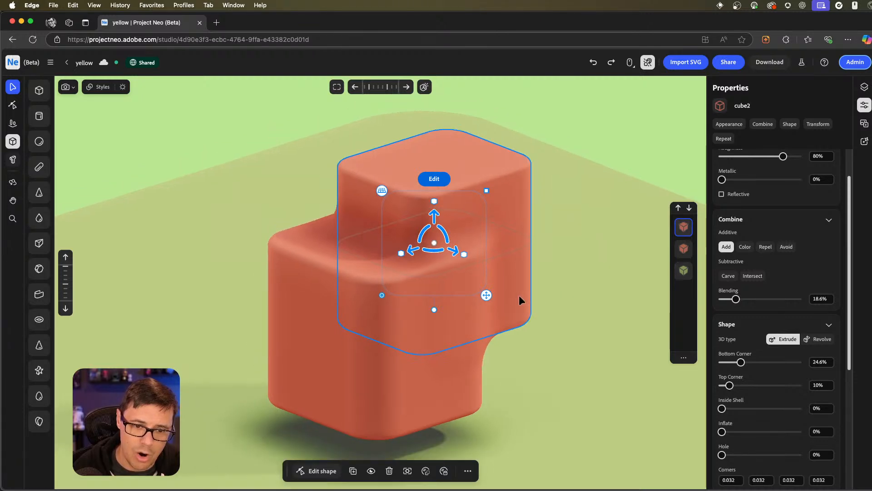
pyautogui.moveTo(520, 296); pyautogui.dragTo(485, 300, button='middle')
pyautogui.scroll(2, 807, 256)
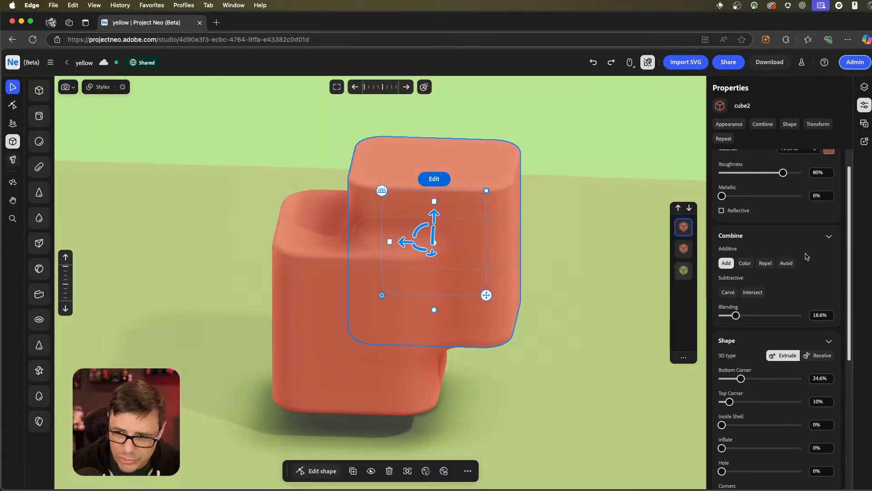
pyautogui.scroll(1, 807, 256)
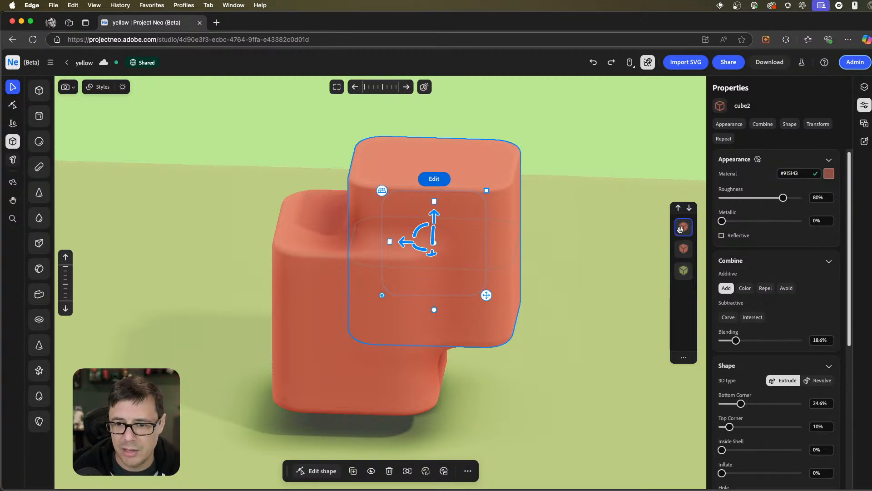
pyautogui.click(829, 174)
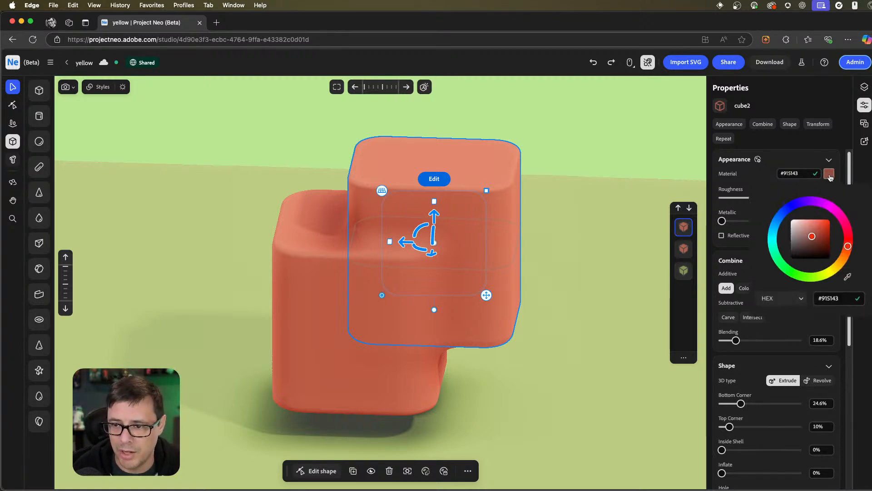
pyautogui.click(782, 219)
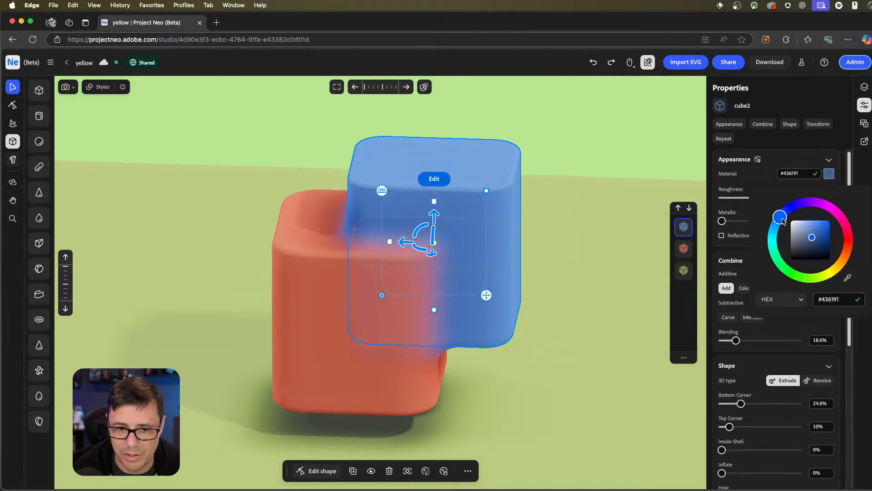
pyautogui.moveTo(811, 238); pyautogui.dragTo(813, 240)
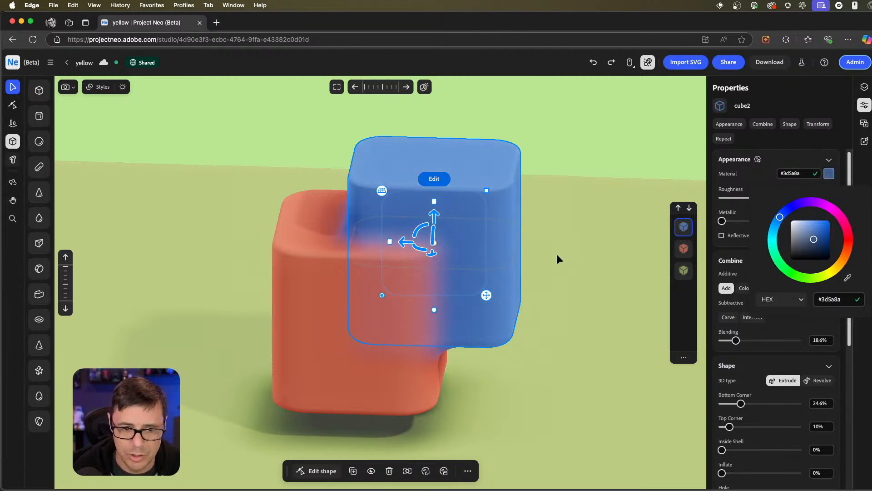
# Increase the Blending of the blue cube2 to 28.5%.
pyautogui.moveTo(557, 254); pyautogui.dragTo(584, 229)
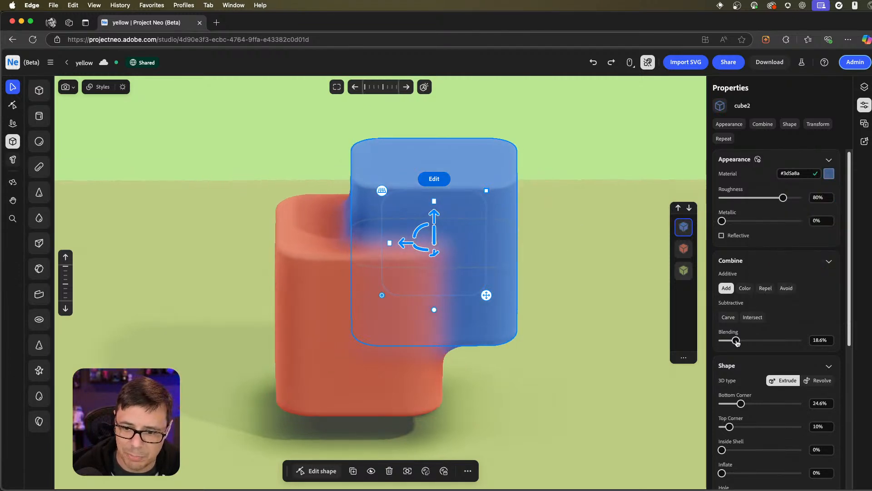
pyautogui.moveTo(737, 342)
pyautogui.mouseDown()
pyautogui.moveTo(748, 341)
pyautogui.moveTo(720, 334)
pyautogui.moveTo(744, 340)
pyautogui.mouseUp()
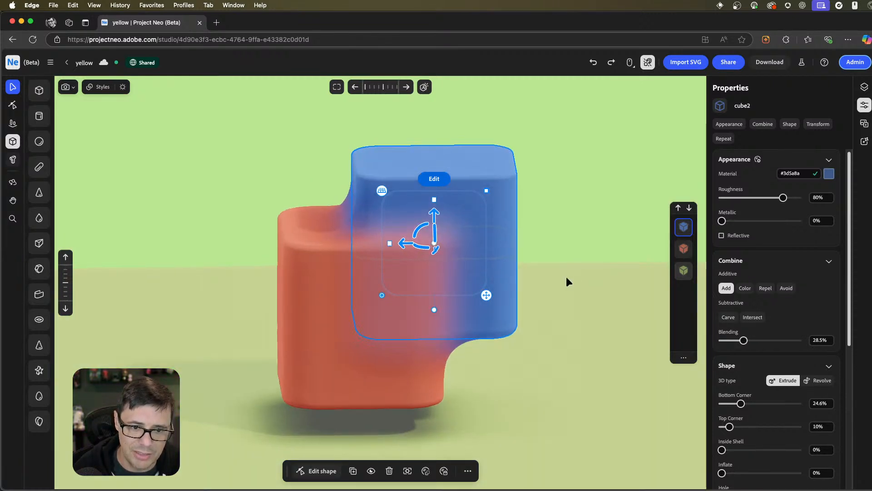
pyautogui.moveTo(566, 278); pyautogui.dragTo(544, 281)
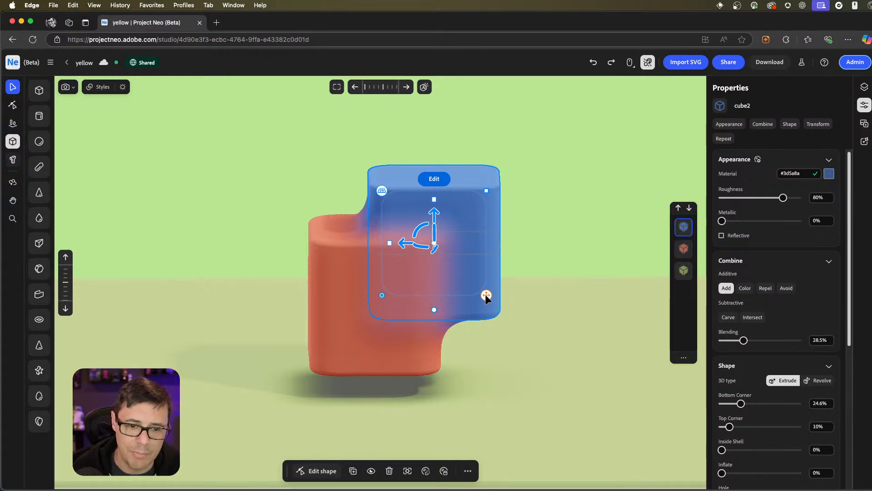
# Move the blue cube2 down beside the red cube so that it sinks into the green base.
pyautogui.moveTo(486, 294)
pyautogui.mouseDown()
pyautogui.moveTo(493, 238)
pyautogui.moveTo(549, 207)
pyautogui.moveTo(612, 227)
pyautogui.moveTo(545, 216)
pyautogui.moveTo(613, 188)
pyautogui.moveTo(350, 197)
pyautogui.moveTo(436, 306)
pyautogui.moveTo(601, 311)
pyautogui.moveTo(523, 249)
pyautogui.moveTo(594, 224)
pyautogui.moveTo(492, 345)
pyautogui.moveTo(288, 317)
pyautogui.moveTo(398, 317)
pyautogui.moveTo(310, 367)
pyautogui.moveTo(451, 418)
pyautogui.moveTo(574, 416)
pyautogui.moveTo(574, 407)
pyautogui.mouseUp()
pyautogui.moveTo(557, 318); pyautogui.dragTo(561, 338, button='right')
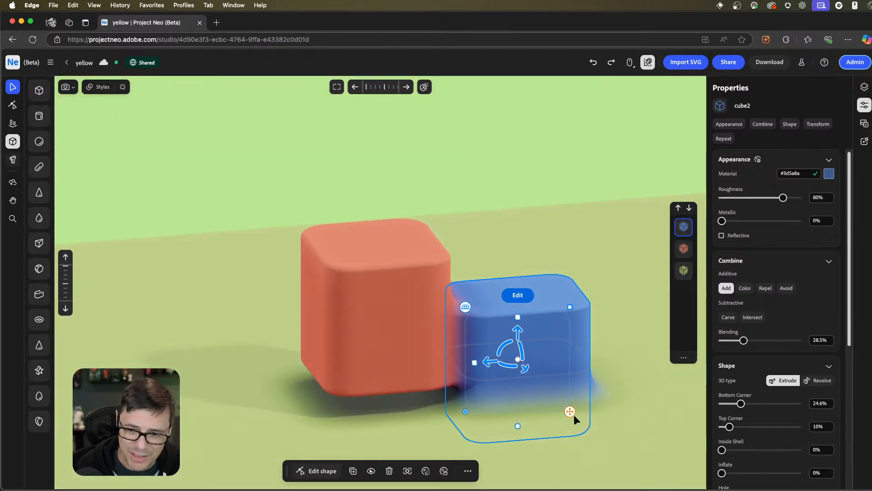
pyautogui.moveTo(571, 414); pyautogui.dragTo(553, 403)
# Reorder the layers so that the green Base sits above the blue and red cubes.
pyautogui.moveTo(552, 403); pyautogui.dragTo(518, 356, button='right')
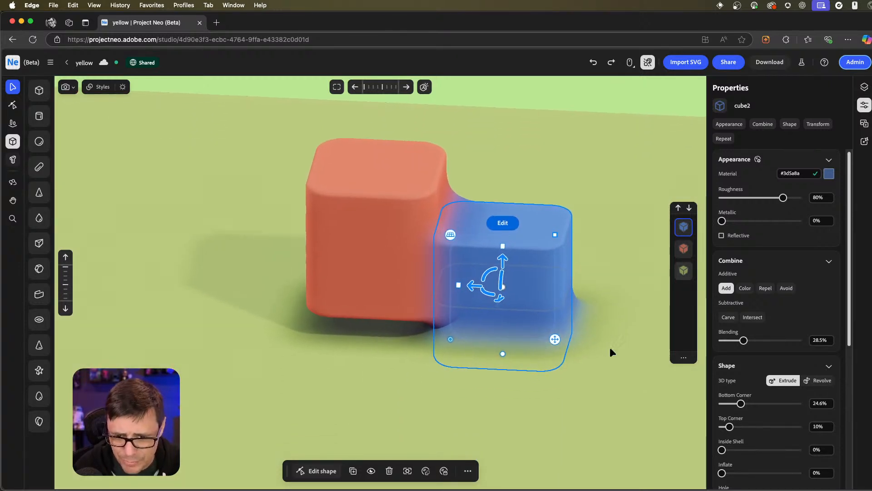
pyautogui.click(689, 272)
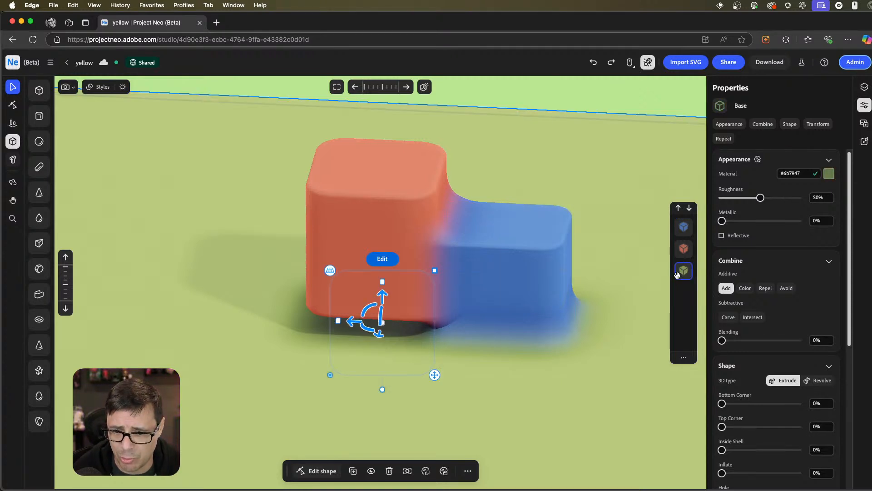
pyautogui.moveTo(682, 273); pyautogui.dragTo(687, 225)
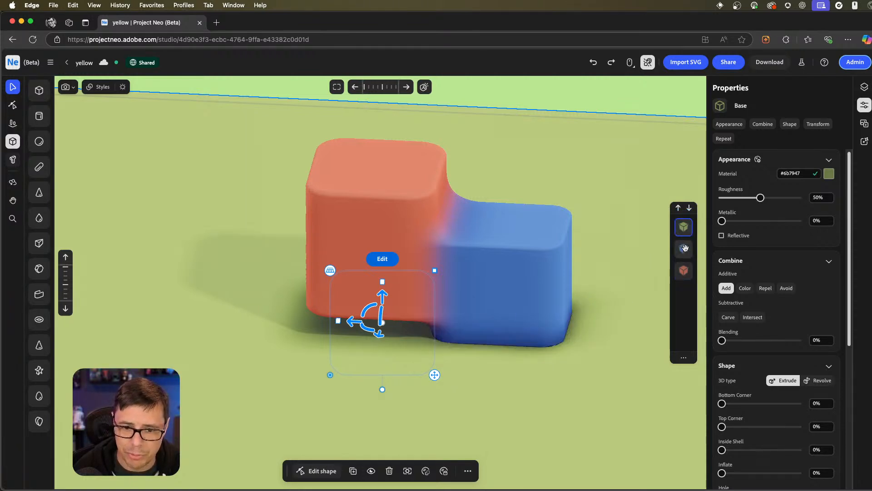
# Reselect the blue cube2 and move it back up to overlap the red cube's upper corner.
pyautogui.click(685, 248)
pyautogui.moveTo(578, 316); pyautogui.dragTo(501, 235)
pyautogui.moveTo(502, 235); pyautogui.dragTo(502, 212, button='right')
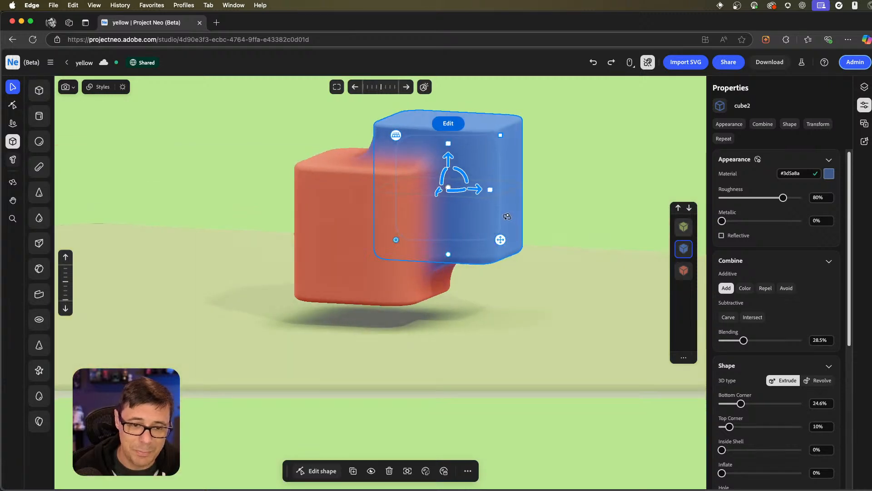
pyautogui.moveTo(502, 212); pyautogui.dragTo(541, 255, button='middle')
pyautogui.moveTo(541, 254); pyautogui.dragTo(550, 262, button='right')
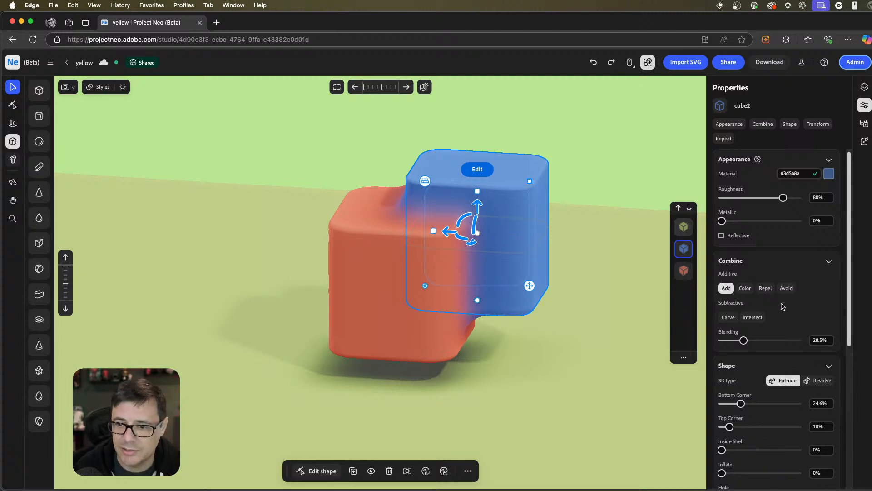
# Switch cube2's combine mode to Repel and lift it above the red cube.
pyautogui.click(765, 288)
pyautogui.moveTo(545, 295); pyautogui.dragTo(549, 299, button='right')
pyautogui.moveTo(531, 285); pyautogui.dragTo(492, 166)
pyautogui.moveTo(528, 275); pyautogui.dragTo(431, 202, button='right')
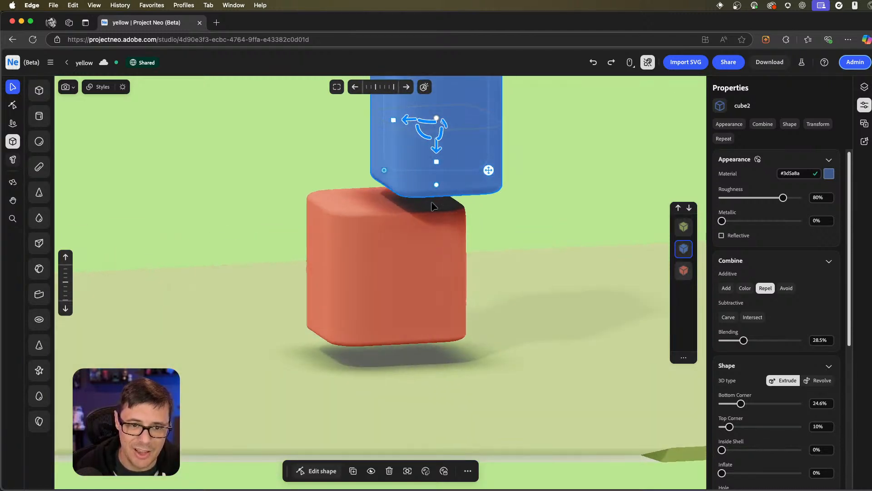
# Set cube2's Blending to 23.4% and reposition it just above the red cube.
pyautogui.moveTo(406, 124); pyautogui.dragTo(331, 127)
pyautogui.moveTo(384, 217); pyautogui.dragTo(452, 218, button='right')
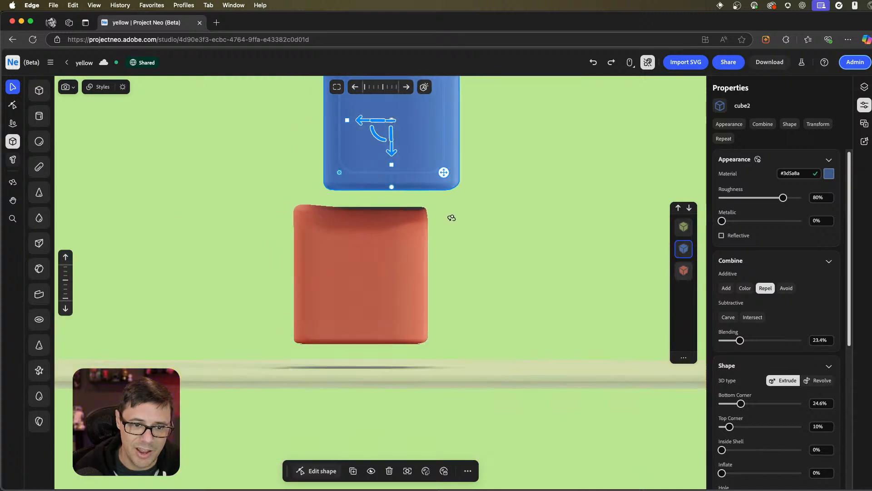
pyautogui.moveTo(451, 218); pyautogui.dragTo(465, 271, button='middle')
pyautogui.moveTo(465, 271); pyautogui.dragTo(470, 272, button='right')
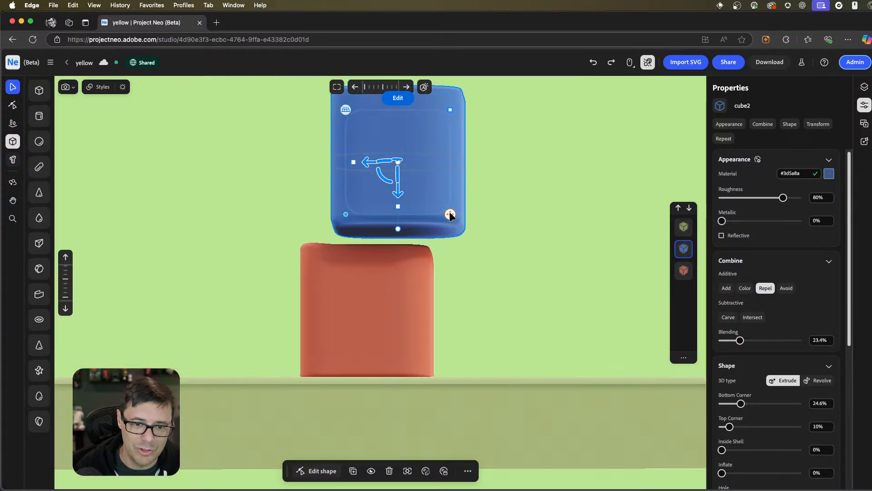
pyautogui.moveTo(450, 215)
pyautogui.mouseDown()
pyautogui.moveTo(522, 191)
pyautogui.moveTo(536, 257)
pyautogui.moveTo(519, 204)
pyautogui.moveTo(383, 191)
pyautogui.moveTo(290, 233)
pyautogui.moveTo(216, 286)
pyautogui.moveTo(221, 269)
pyautogui.moveTo(322, 186)
pyautogui.moveTo(432, 210)
pyautogui.moveTo(456, 241)
pyautogui.moveTo(508, 272)
pyautogui.moveTo(541, 334)
pyautogui.moveTo(583, 329)
pyautogui.moveTo(492, 283)
pyautogui.moveTo(461, 258)
pyautogui.moveTo(363, 253)
pyautogui.moveTo(544, 286)
pyautogui.moveTo(361, 292)
pyautogui.moveTo(441, 307)
pyautogui.moveTo(453, 212)
pyautogui.moveTo(437, 285)
pyautogui.moveTo(435, 260)
pyautogui.moveTo(464, 274)
pyautogui.moveTo(492, 321)
pyautogui.moveTo(442, 193)
pyautogui.moveTo(452, 204)
pyautogui.mouseUp()
pyautogui.moveTo(493, 227); pyautogui.dragTo(485, 259, button='right')
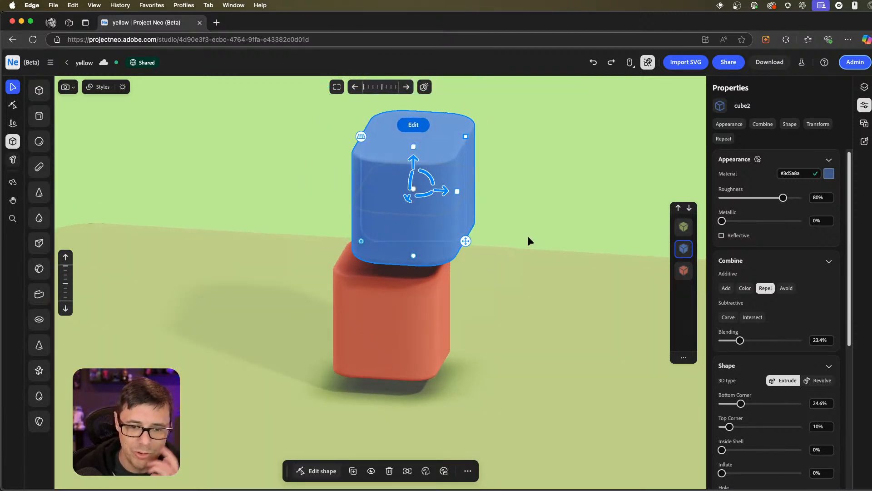
pyautogui.moveTo(536, 249); pyautogui.dragTo(545, 248, button='right')
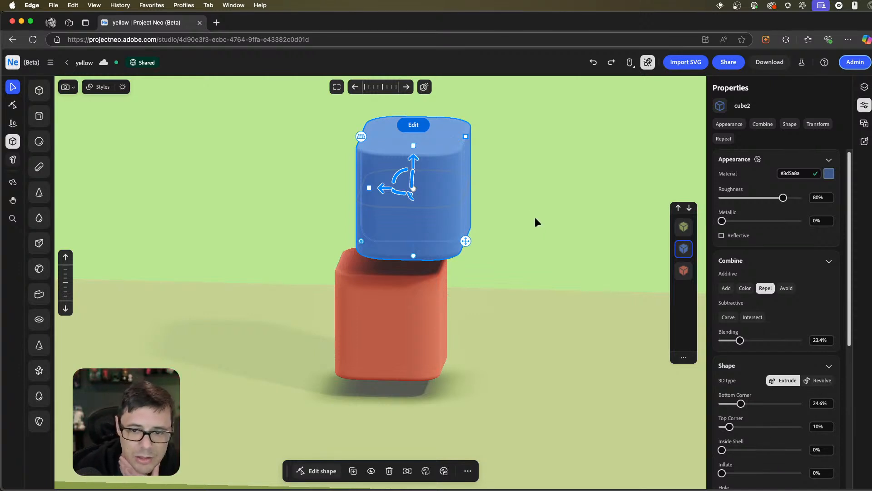
pyautogui.moveTo(535, 220); pyautogui.dragTo(575, 253, button='right')
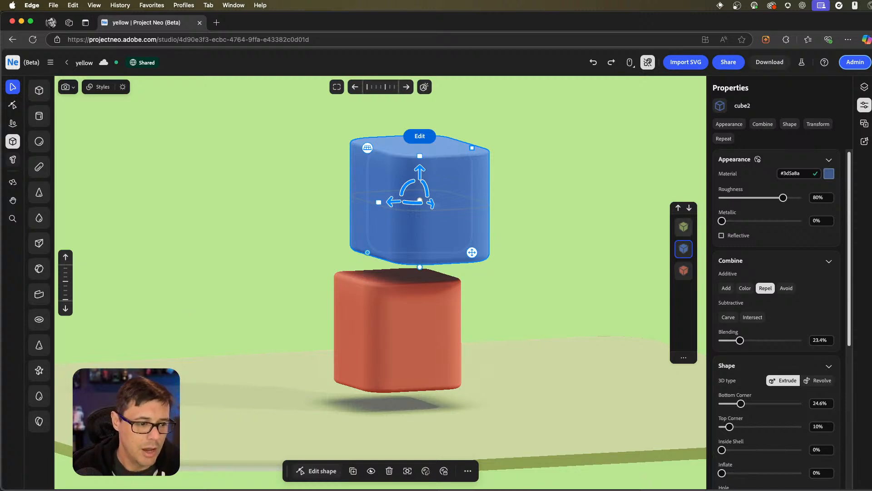
# Place a white egg shape on top of the blue cube.
pyautogui.click(39, 397)
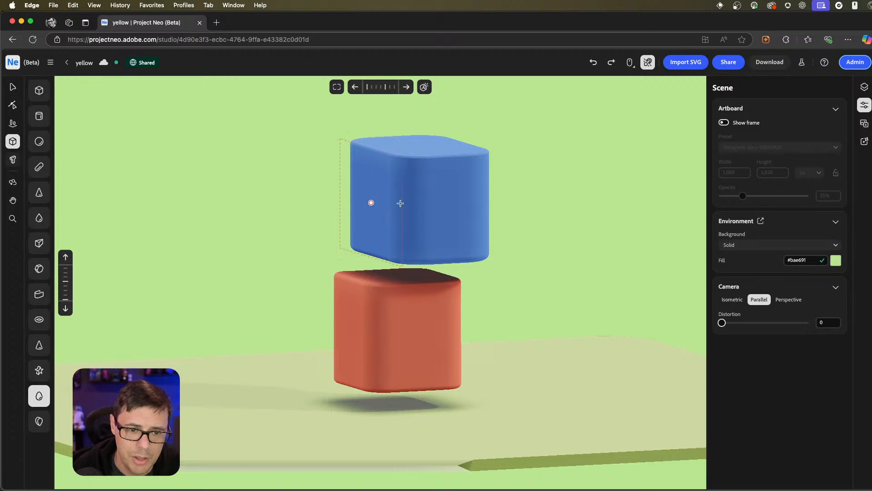
pyautogui.click(419, 145)
pyautogui.moveTo(520, 180); pyautogui.dragTo(503, 247, button='middle')
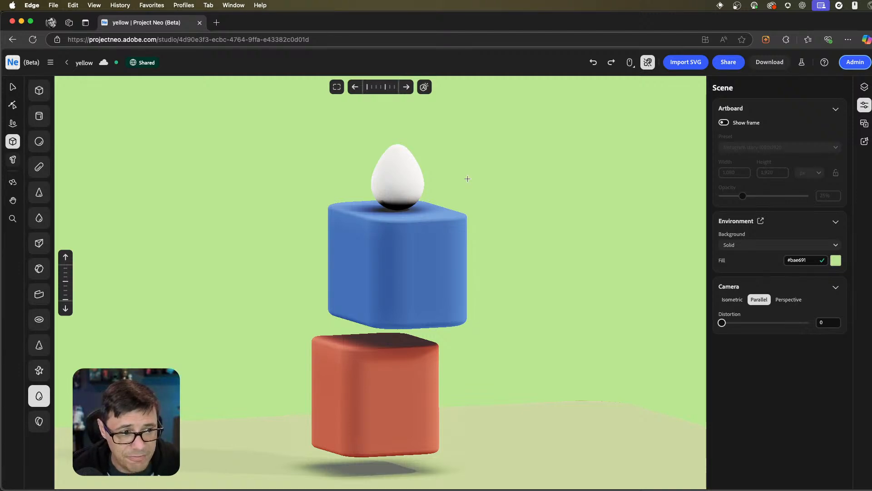
pyautogui.press('Escape')
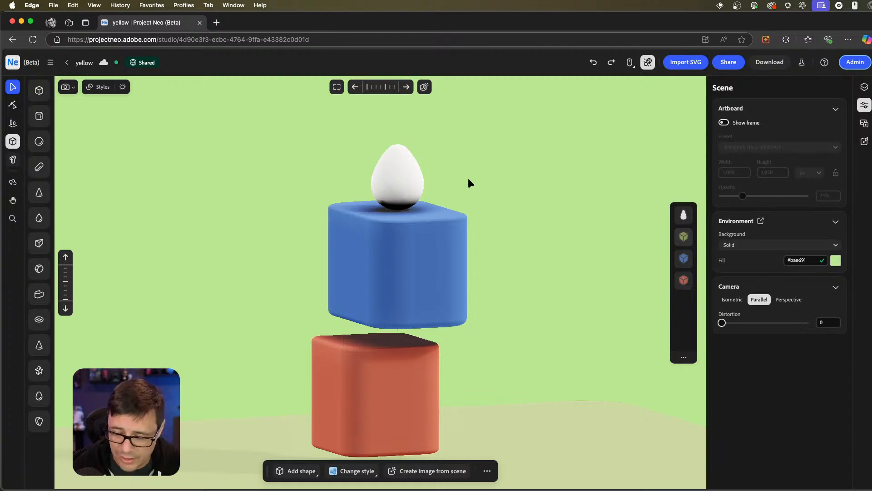
# Edit the egg's profile, stretching its top upward and its bottom downward into a tall spindle with pointed ends.
pyautogui.click(389, 174)
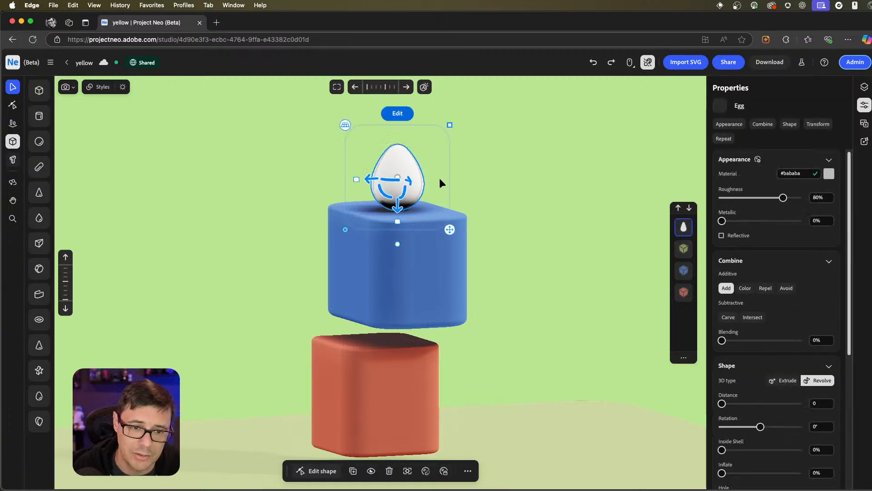
pyautogui.moveTo(439, 161); pyautogui.dragTo(433, 208, button='middle')
pyautogui.scroll(4, 432, 191)
pyautogui.click(386, 157)
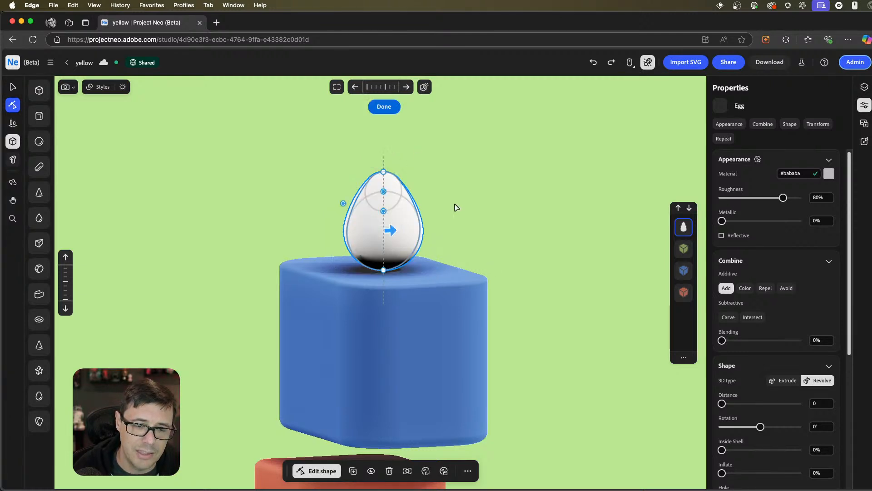
pyautogui.moveTo(383, 173); pyautogui.dragTo(377, 125)
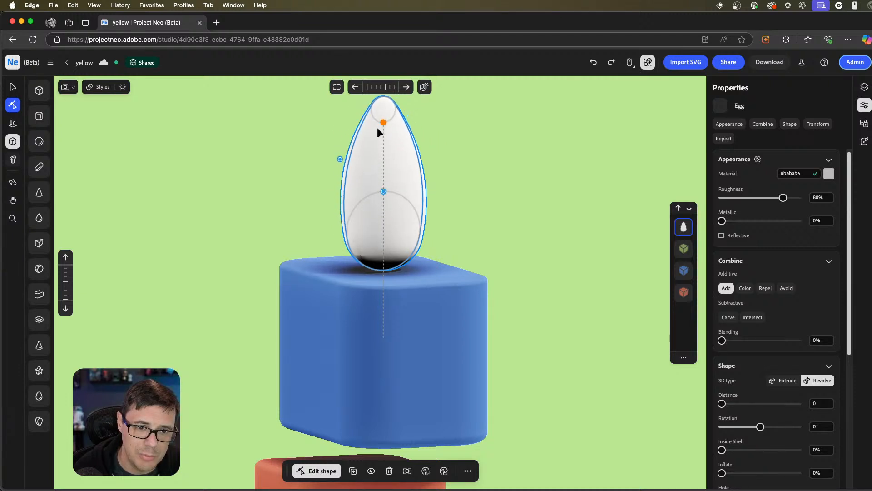
pyautogui.moveTo(385, 271); pyautogui.dragTo(384, 313)
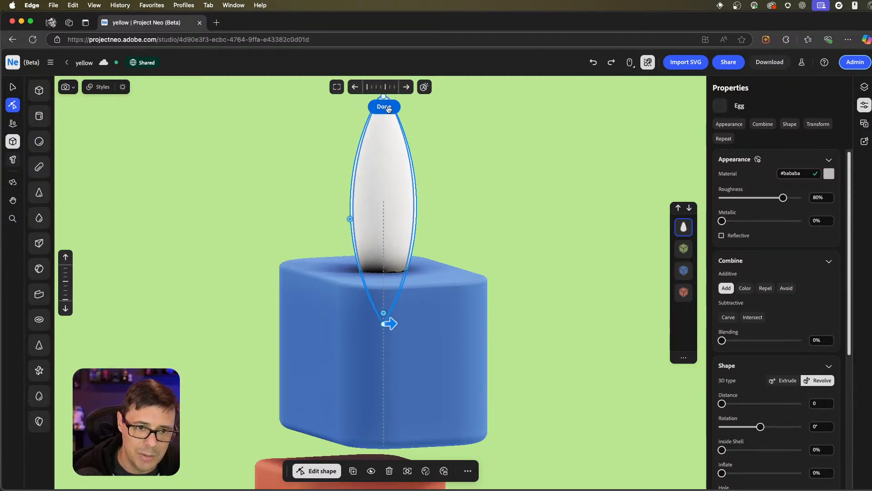
pyautogui.click(387, 107)
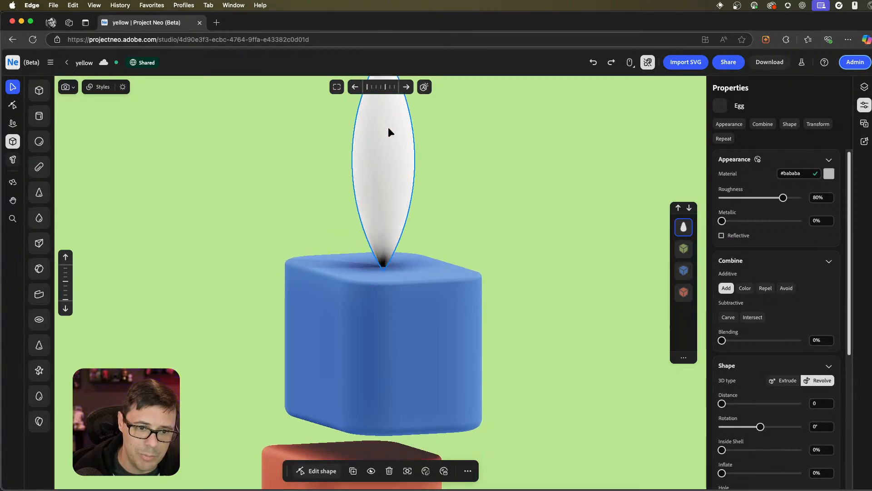
# Recolor the stretched egg's material to bright green (#5ad13f).
pyautogui.scroll(-3, 432, 188)
pyautogui.moveTo(421, 227); pyautogui.dragTo(407, 240, button='middle')
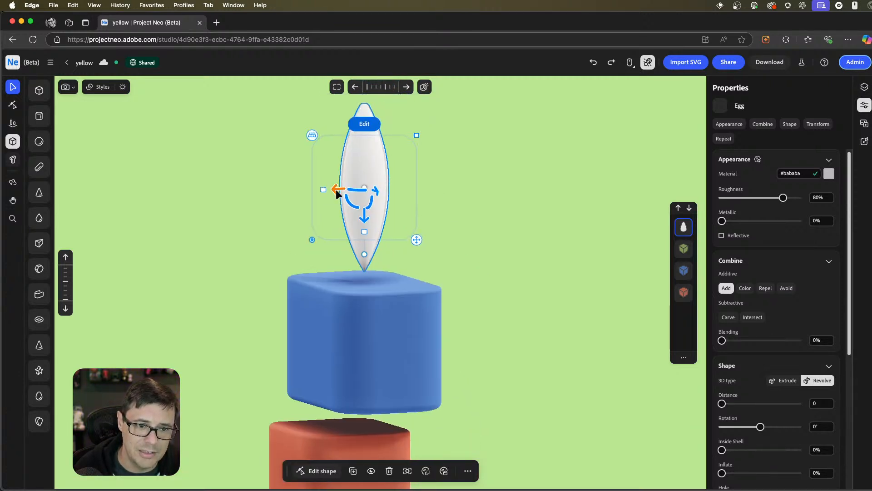
pyautogui.moveTo(336, 190)
pyautogui.mouseDown()
pyautogui.moveTo(386, 189)
pyautogui.moveTo(333, 196)
pyautogui.moveTo(342, 196)
pyautogui.mouseUp()
pyautogui.moveTo(400, 231)
pyautogui.mouseDown(button='right')
pyautogui.moveTo(388, 235)
pyautogui.moveTo(399, 236)
pyautogui.moveTo(411, 214)
pyautogui.moveTo(408, 223)
pyautogui.mouseUp(button='right')
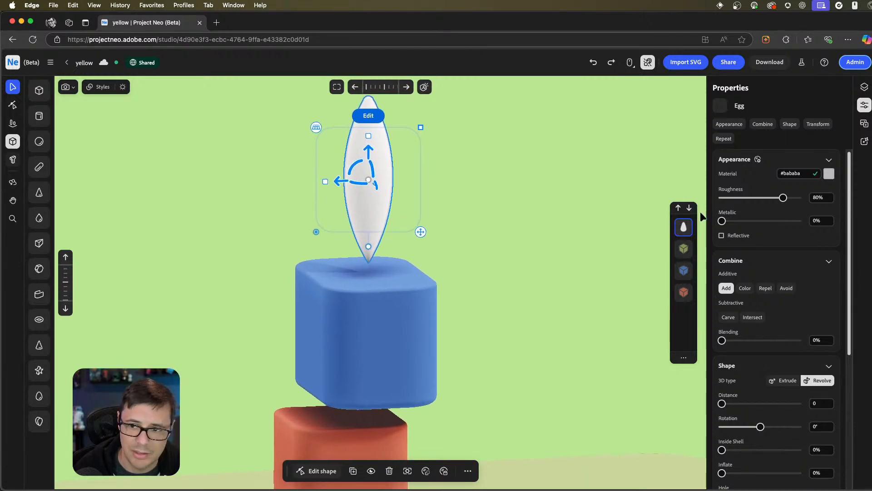
pyautogui.click(828, 175)
pyautogui.click(798, 276)
pyautogui.moveTo(810, 243); pyautogui.dragTo(819, 227)
pyautogui.click(529, 197)
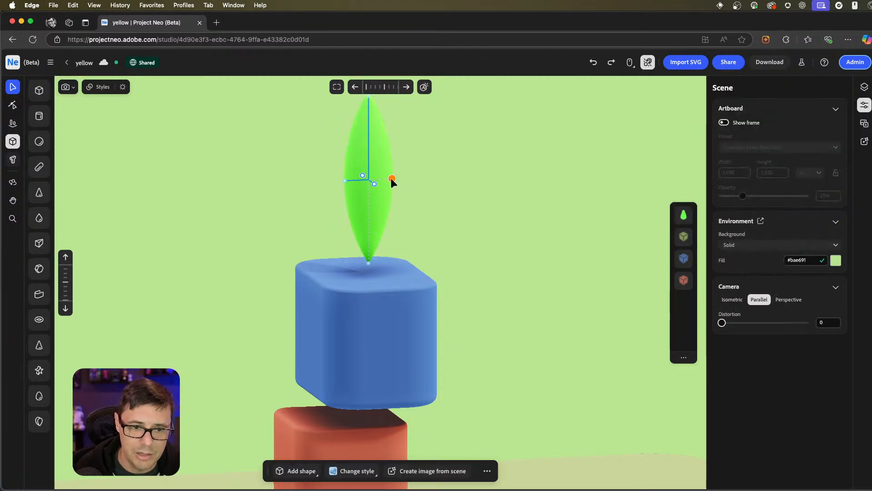
# Set the green egg's Blending to 93.6% and lower it into the top of the blue cube.
pyautogui.click(391, 178)
pyautogui.moveTo(722, 340); pyautogui.dragTo(794, 341)
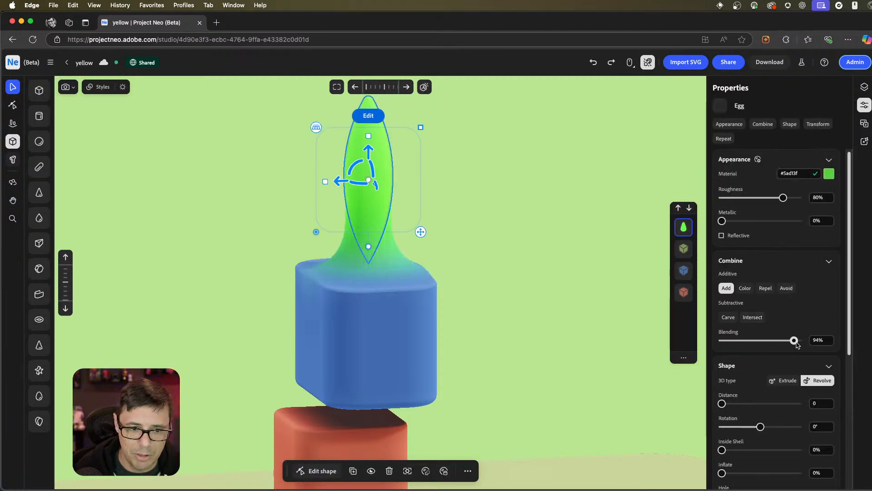
pyautogui.moveTo(370, 220); pyautogui.dragTo(364, 238)
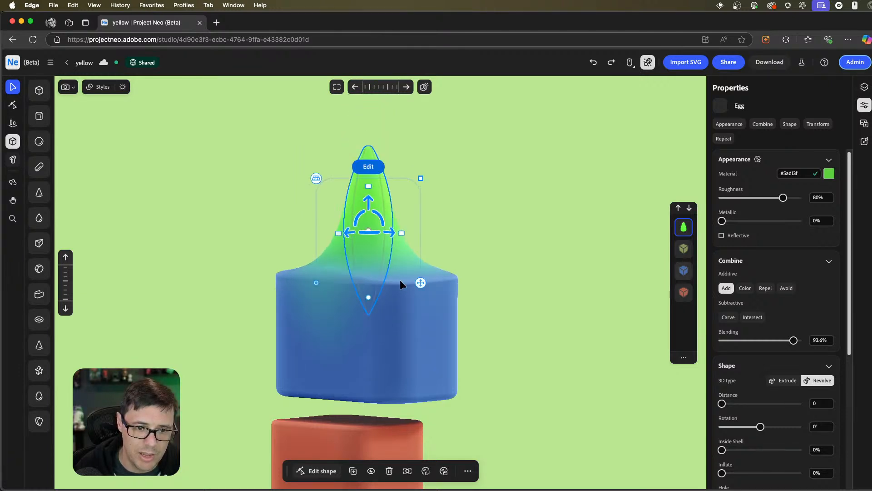
pyautogui.click(377, 287)
pyautogui.scroll(-5, 459, 227)
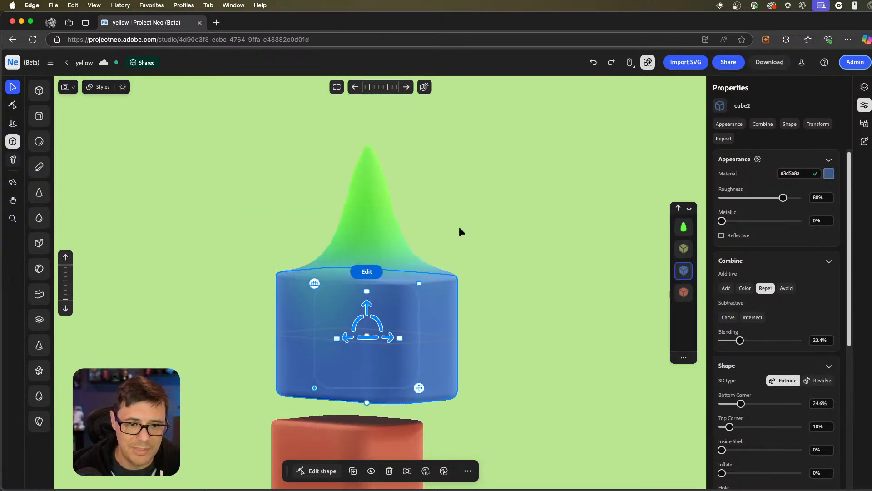
pyautogui.scroll(5, 466, 247)
# Reselect the green egg, make it smaller and raise its Blending to 100%.
pyautogui.click(362, 196)
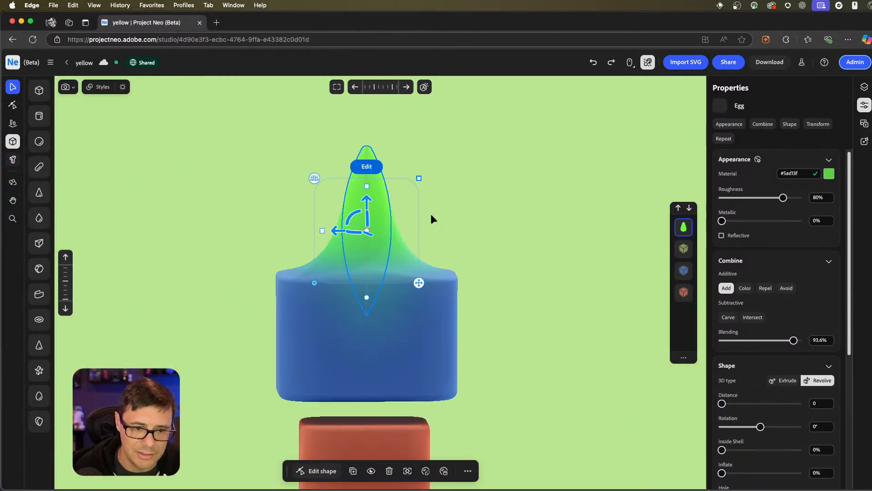
pyautogui.moveTo(327, 232)
pyautogui.mouseDown()
pyautogui.moveTo(313, 235)
pyautogui.moveTo(336, 232)
pyautogui.mouseUp()
pyautogui.scroll(-5, 478, 229)
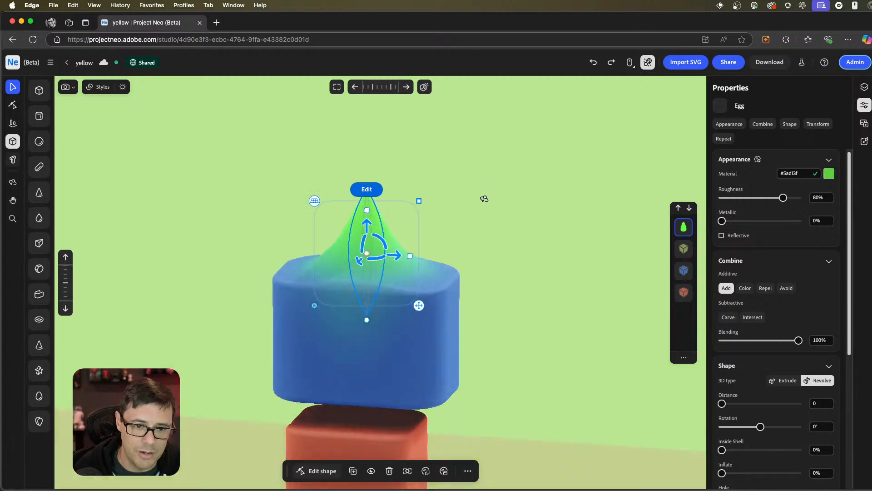
pyautogui.scroll(-5, 483, 214)
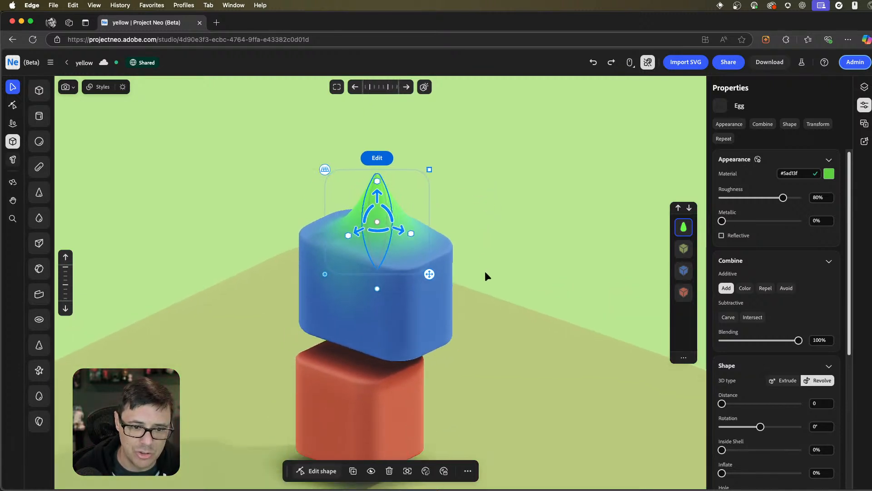
pyautogui.scroll(3, 514, 239)
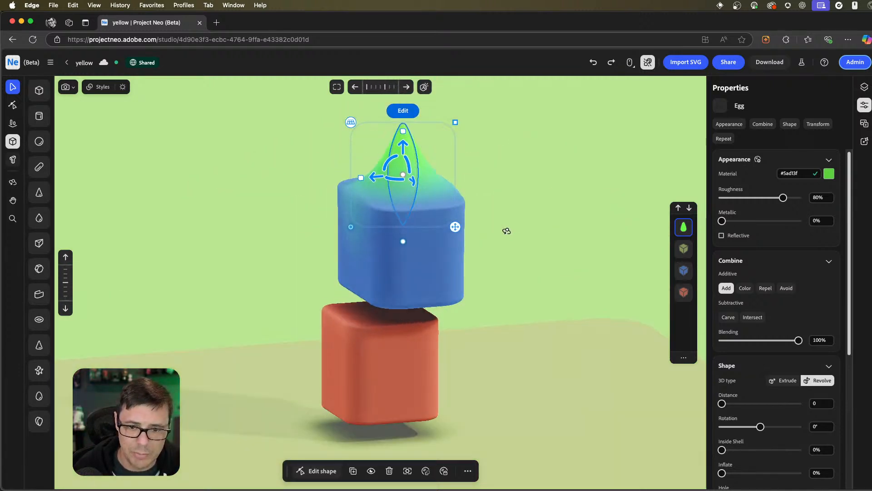
# Mirror the green egg across X, then move it sideways and tilt it outward to form two ears.
pyautogui.scroll(-5, 772, 320)
pyautogui.scroll(-1, 781, 349)
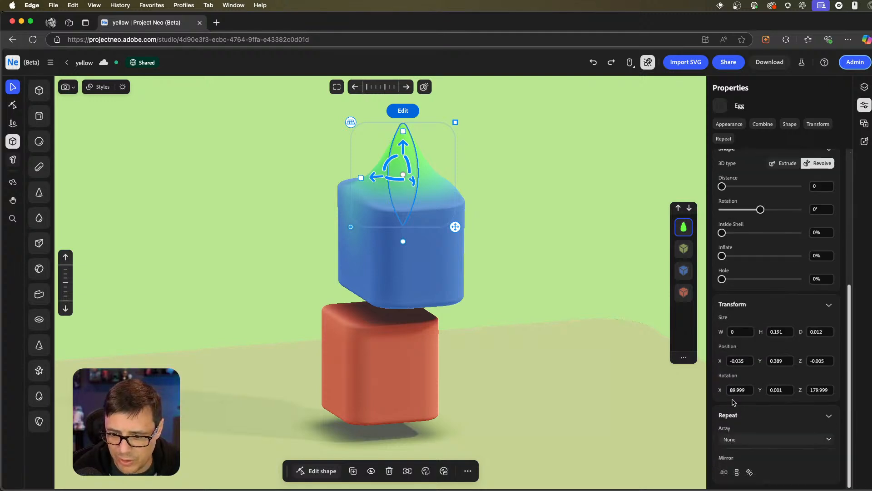
pyautogui.click(724, 473)
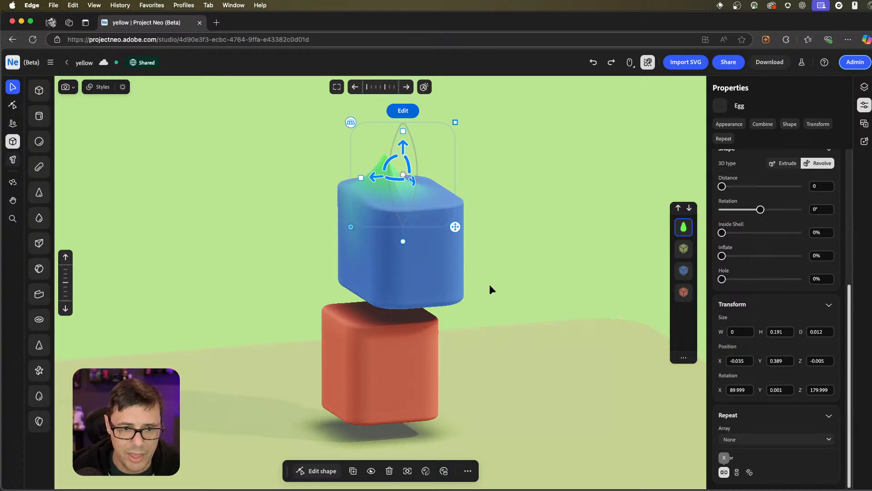
pyautogui.moveTo(372, 184); pyautogui.dragTo(324, 192)
pyautogui.moveTo(384, 175); pyautogui.dragTo(337, 160)
# Center cube2 between the ears at X 0.004, then adjust the mirrored egg to X 0.092, Y 0.383 and Z rotation 165.57.
pyautogui.click(432, 278)
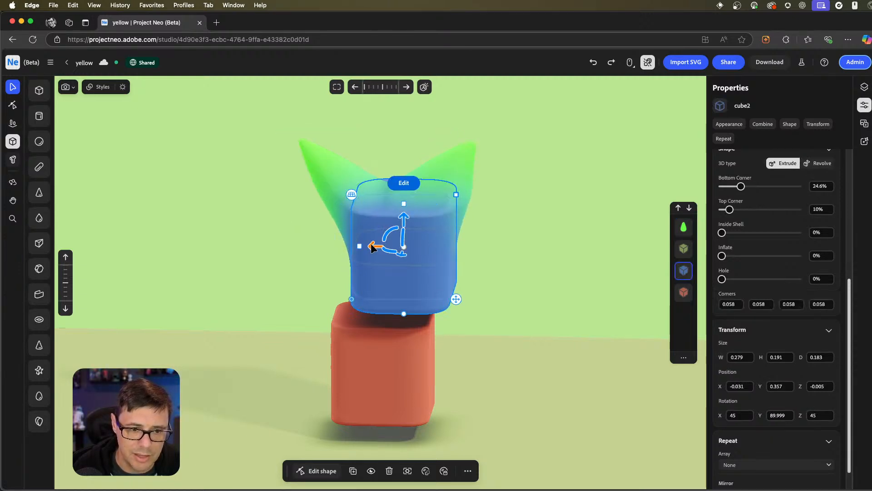
pyautogui.moveTo(366, 247); pyautogui.dragTo(352, 251)
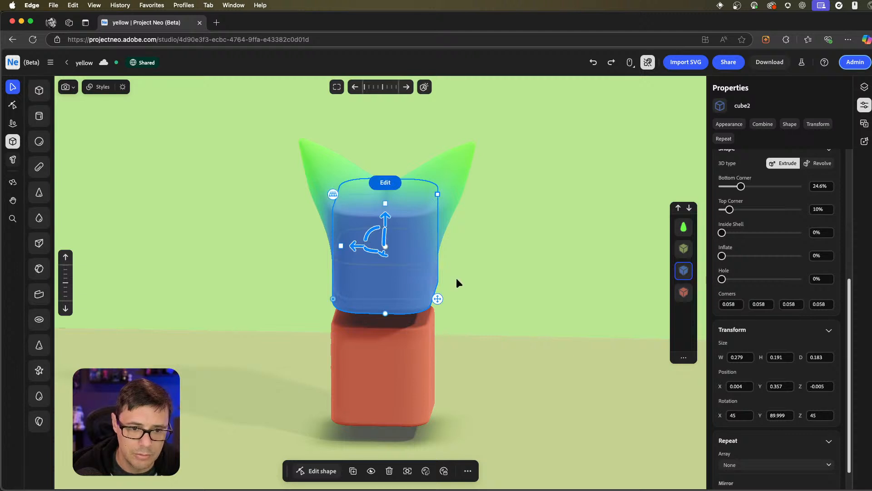
pyautogui.click(357, 172)
pyautogui.moveTo(358, 157); pyautogui.dragTo(333, 185)
pyautogui.moveTo(378, 132)
pyautogui.mouseDown()
pyautogui.moveTo(392, 120)
pyautogui.moveTo(375, 135)
pyautogui.mouseUp()
pyautogui.moveTo(475, 257); pyautogui.dragTo(385, 238, button='middle')
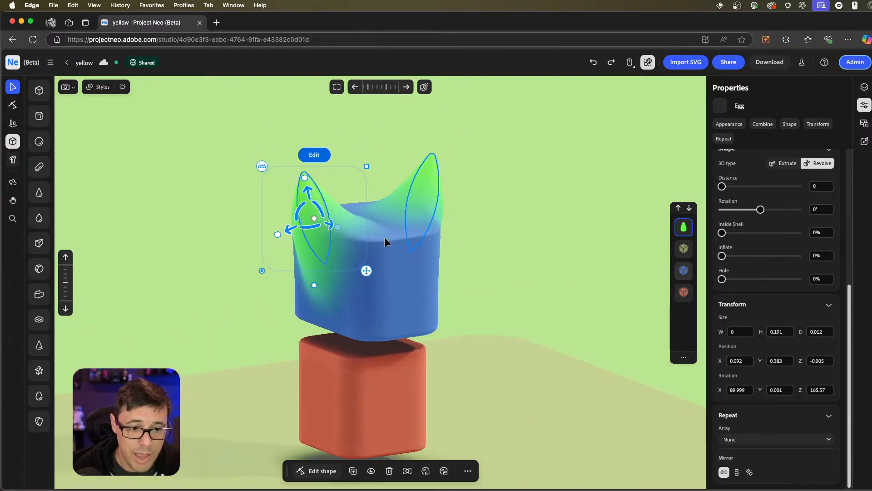
# Duplicate the mirrored egg, shrink the copy and bring it in front of the ears at X 0.102, Y 0.421, Z -0.074.
pyautogui.press('super+d')
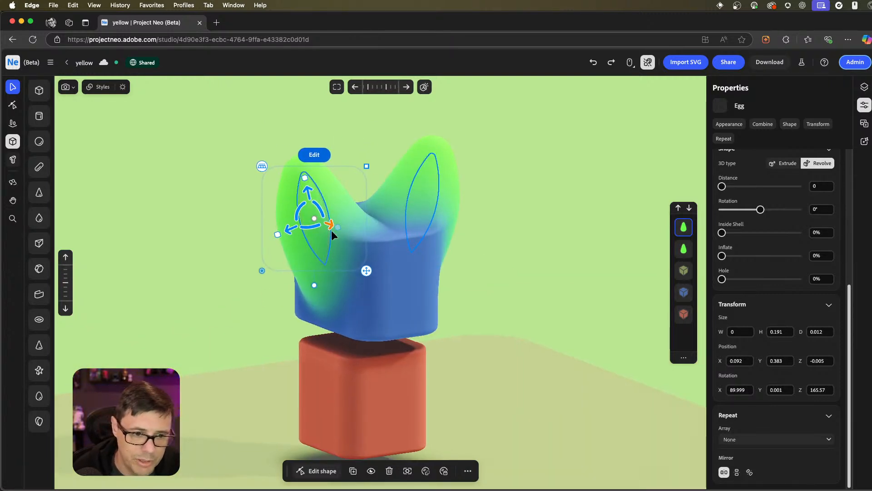
pyautogui.moveTo(388, 246); pyautogui.dragTo(411, 269, button='middle')
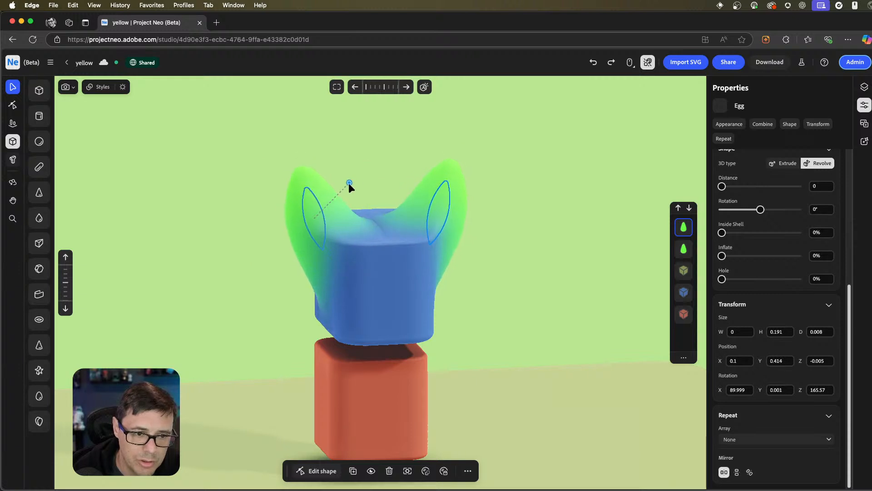
pyautogui.moveTo(338, 249); pyautogui.dragTo(339, 228, button='middle')
pyautogui.moveTo(339, 228); pyautogui.dragTo(352, 238)
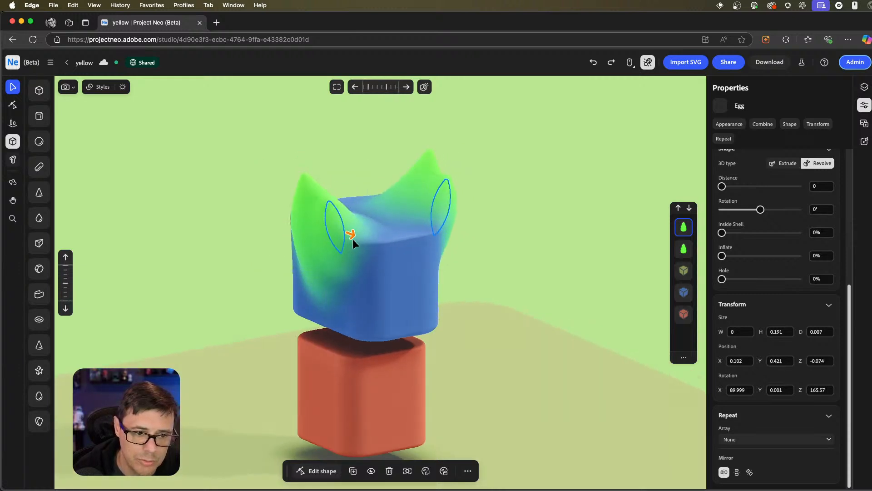
# Switch the front egg copy to Carve, enlarge and reposition it against the ears, and set its Blending to 22.9%.
pyautogui.scroll(5, 745, 191)
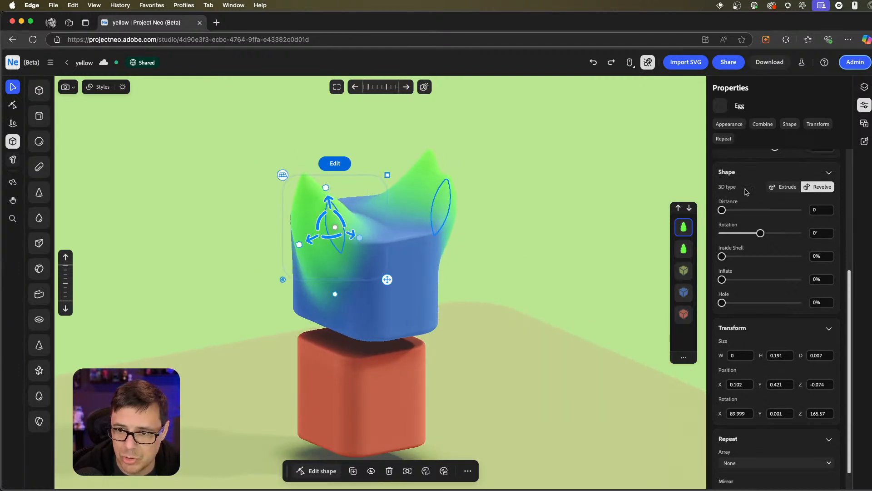
pyautogui.click(727, 281)
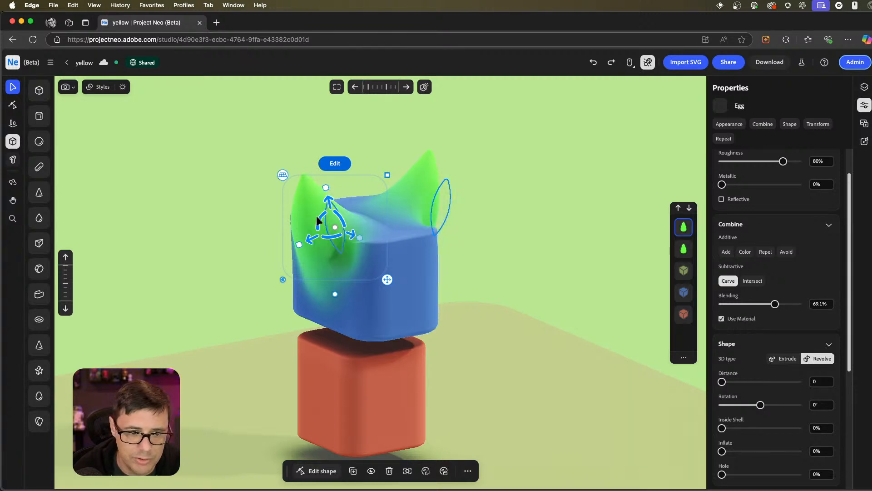
pyautogui.moveTo(319, 222); pyautogui.dragTo(334, 213, button='middle')
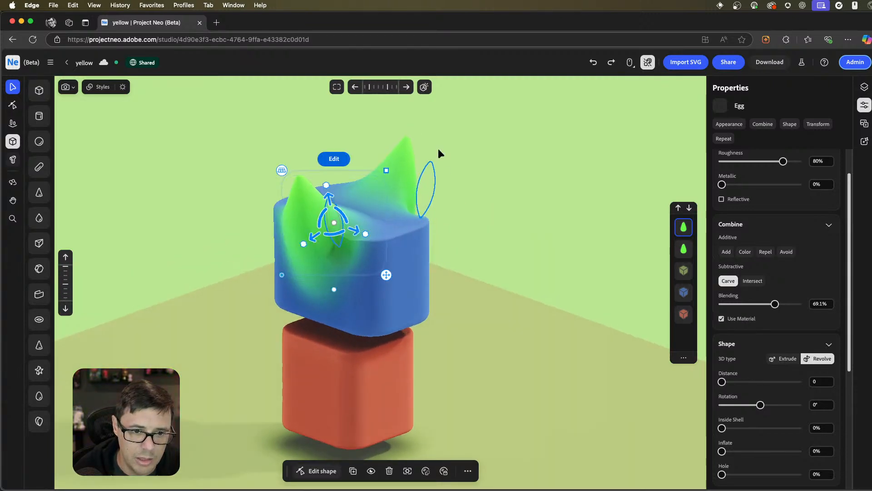
pyautogui.moveTo(387, 175); pyautogui.dragTo(397, 162)
pyautogui.moveTo(354, 234)
pyautogui.mouseDown()
pyautogui.moveTo(345, 231)
pyautogui.moveTo(357, 237)
pyautogui.mouseUp()
pyautogui.moveTo(401, 262); pyautogui.dragTo(454, 211, button='middle')
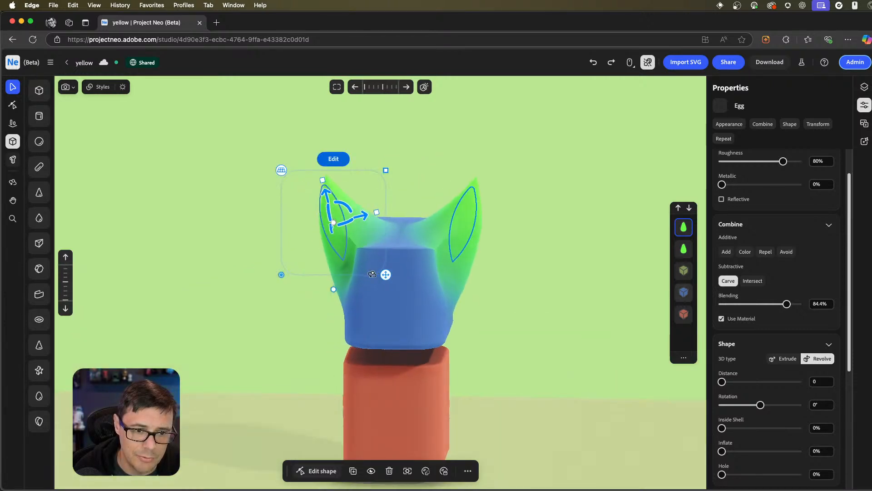
pyautogui.moveTo(787, 306); pyautogui.dragTo(740, 307)
# Rotate and reposition the mirrored carving egg so that it hollows out the front of both ears.
pyautogui.moveTo(476, 292); pyautogui.dragTo(528, 292, button='middle')
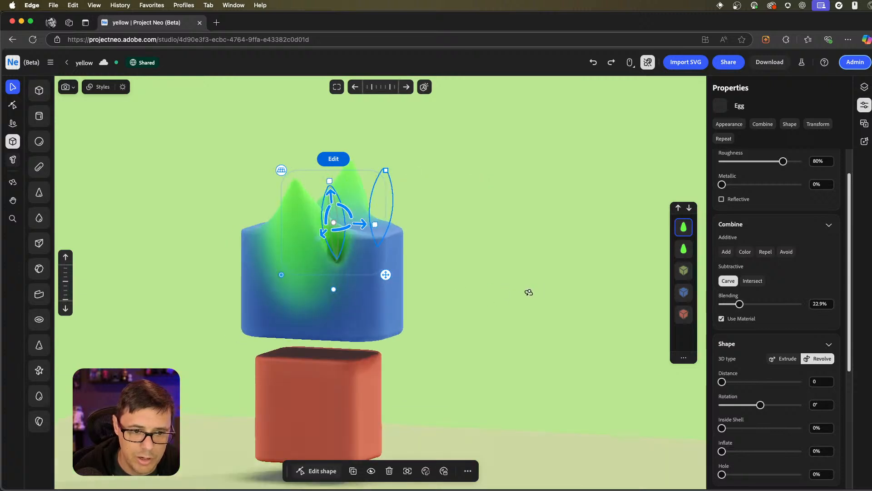
pyautogui.moveTo(333, 203); pyautogui.dragTo(339, 223)
pyautogui.moveTo(394, 233); pyautogui.dragTo(331, 221, button='middle')
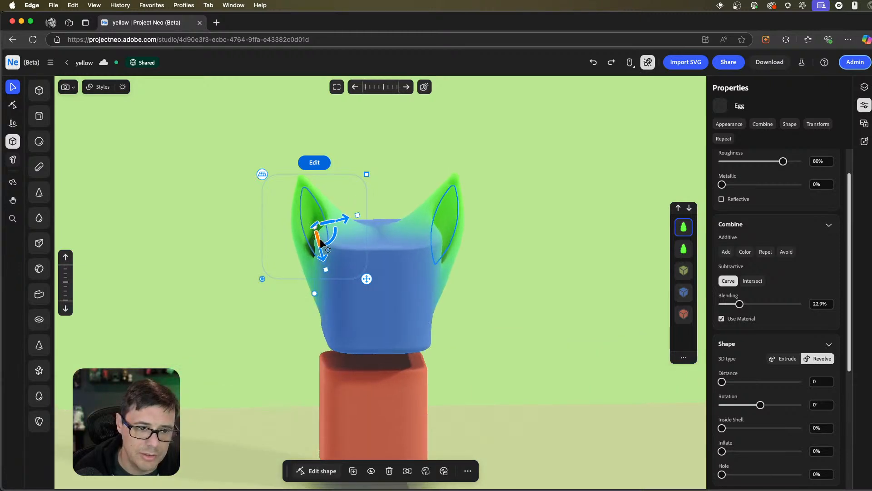
pyautogui.moveTo(320, 243); pyautogui.dragTo(314, 260)
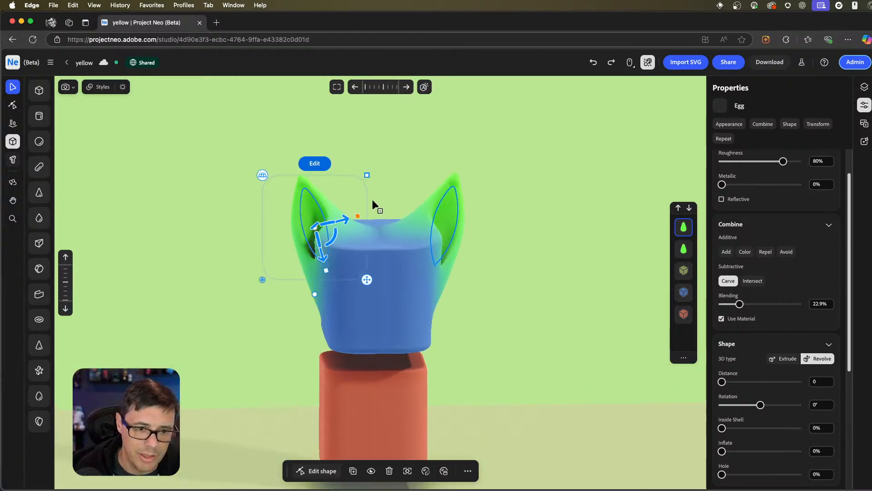
pyautogui.click(372, 199)
pyautogui.moveTo(367, 236); pyautogui.dragTo(397, 210, button='middle')
pyautogui.click(394, 217)
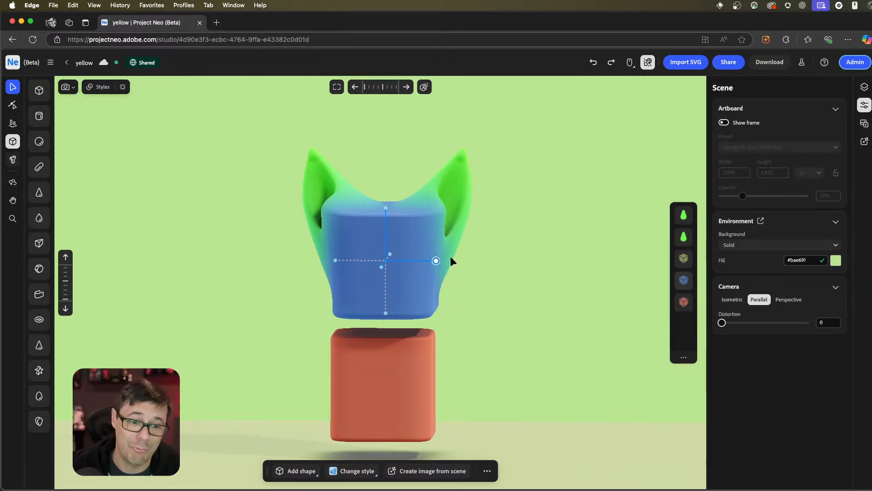
pyautogui.moveTo(452, 257); pyautogui.dragTo(500, 271, button='middle')
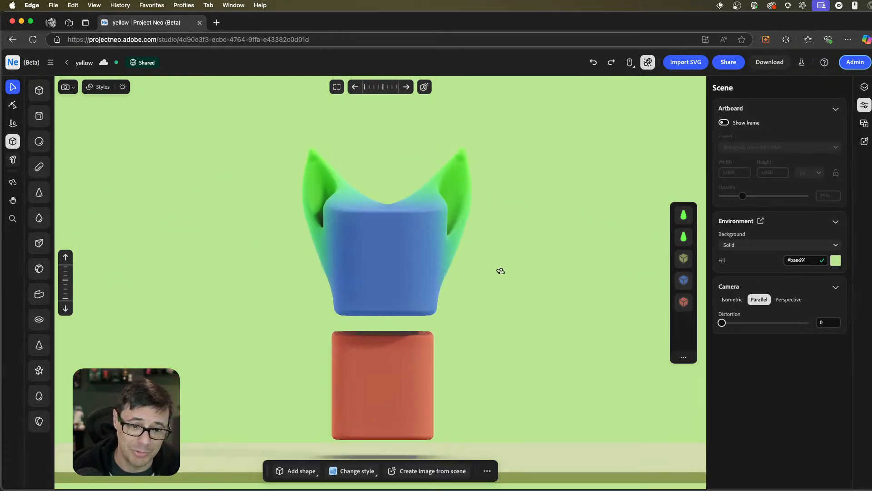
# Raise the red cube until its top meets the underside of the blue cube.
pyautogui.click(407, 366)
pyautogui.moveTo(388, 356); pyautogui.dragTo(382, 310)
pyautogui.moveTo(429, 342); pyautogui.dragTo(458, 344, button='middle')
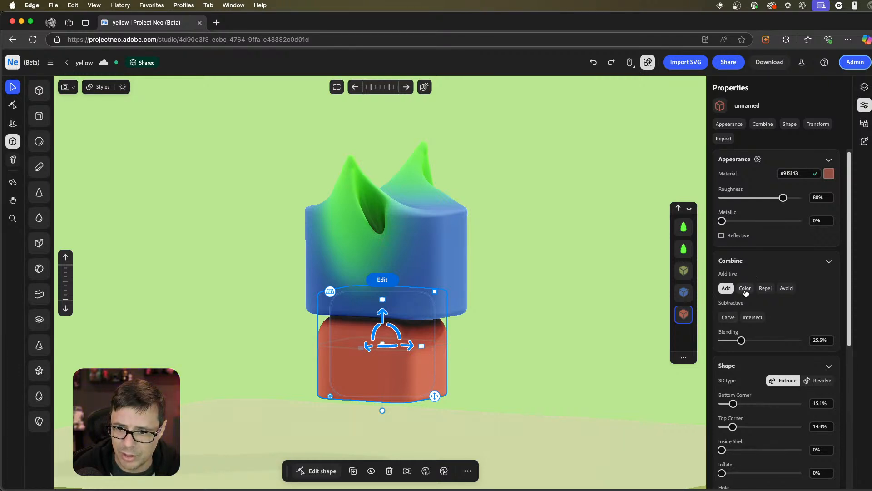
# Try the Repel combine mode on the red cube, switch it back to Add and select the blue cube2.
pyautogui.click(766, 288)
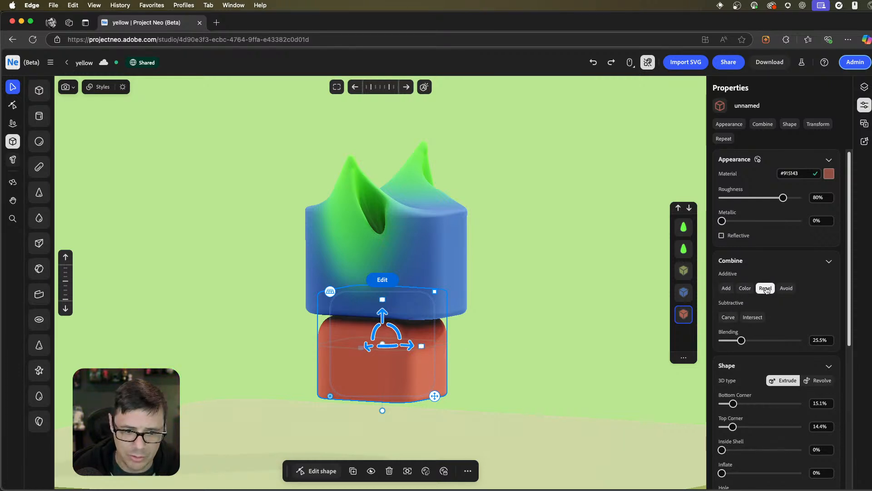
pyautogui.click(725, 288)
pyautogui.click(456, 285)
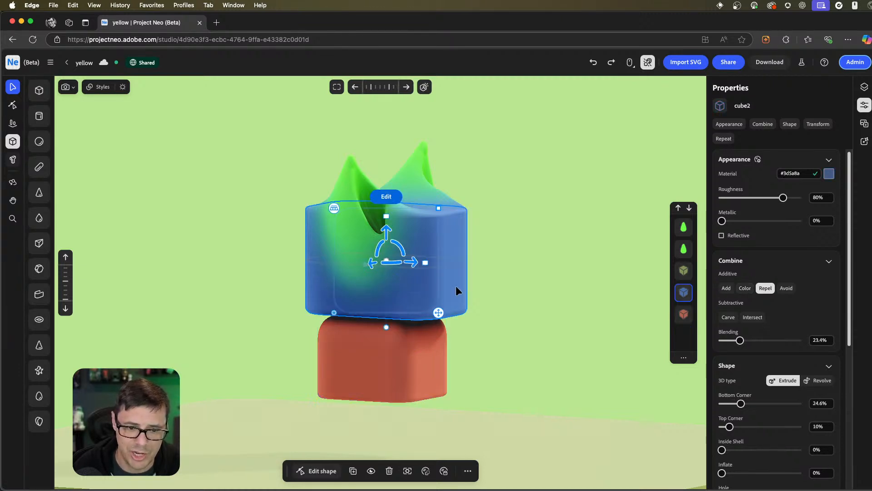
# Raise the red cube and slide it forward so that it overlaps and sticks out from the front of the blue cube.
pyautogui.click(408, 353)
pyautogui.moveTo(382, 314); pyautogui.dragTo(391, 300)
pyautogui.moveTo(410, 332); pyautogui.dragTo(453, 336)
pyautogui.moveTo(563, 305); pyautogui.dragTo(447, 334, button='middle')
pyautogui.moveTo(401, 338)
pyautogui.mouseDown()
pyautogui.moveTo(424, 336)
pyautogui.moveTo(412, 335)
pyautogui.mouseUp()
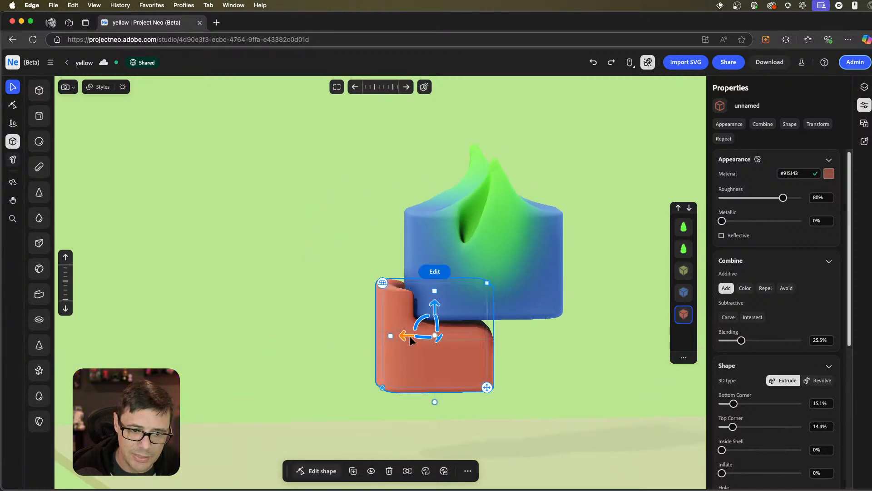
# Delete the large flat floor cube beneath the figure.
pyautogui.moveTo(413, 336); pyautogui.dragTo(506, 236, button='middle')
pyautogui.click(554, 358)
pyautogui.press('Delete')
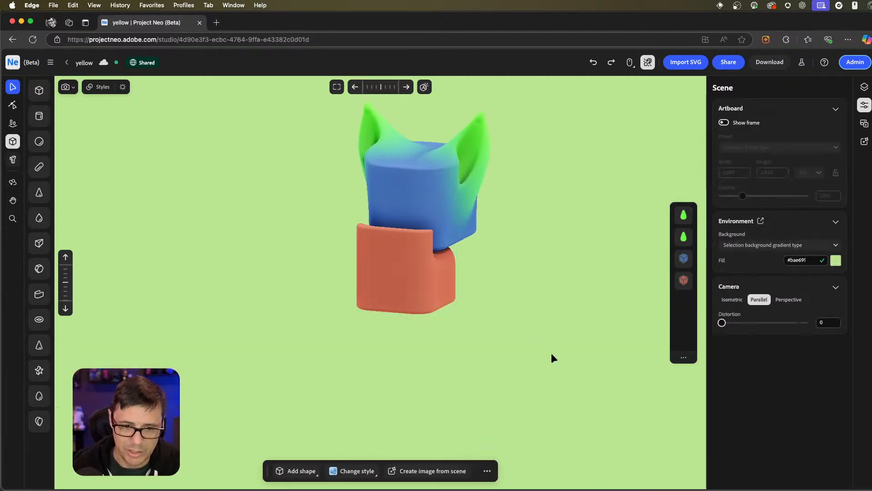
# Set the red cube's Blending to 36.8% and reorder it above the blue cube in the shape stack.
pyautogui.moveTo(551, 353); pyautogui.dragTo(504, 317, button='middle')
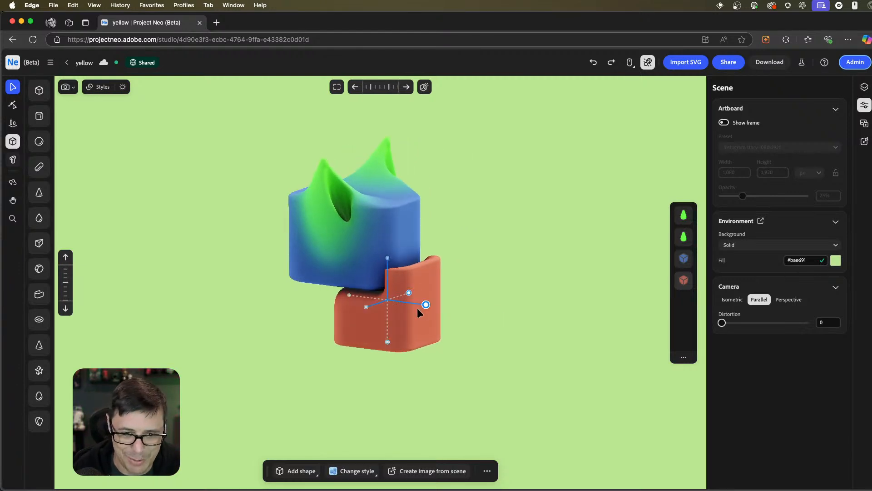
pyautogui.click(416, 308)
pyautogui.moveTo(762, 340)
pyautogui.mouseDown()
pyautogui.moveTo(745, 341)
pyautogui.moveTo(751, 346)
pyautogui.mouseUp()
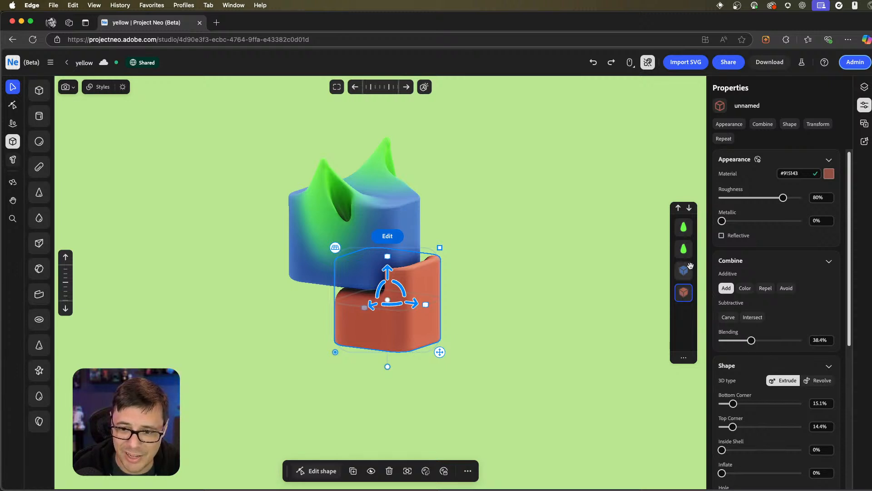
pyautogui.moveTo(757, 339); pyautogui.dragTo(750, 341)
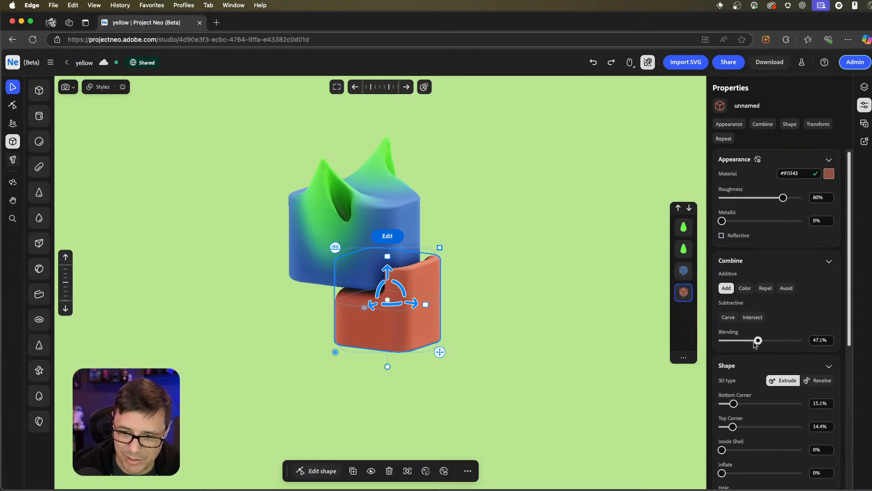
pyautogui.moveTo(683, 295); pyautogui.dragTo(683, 270)
pyautogui.moveTo(429, 278); pyautogui.dragTo(340, 312, button='middle')
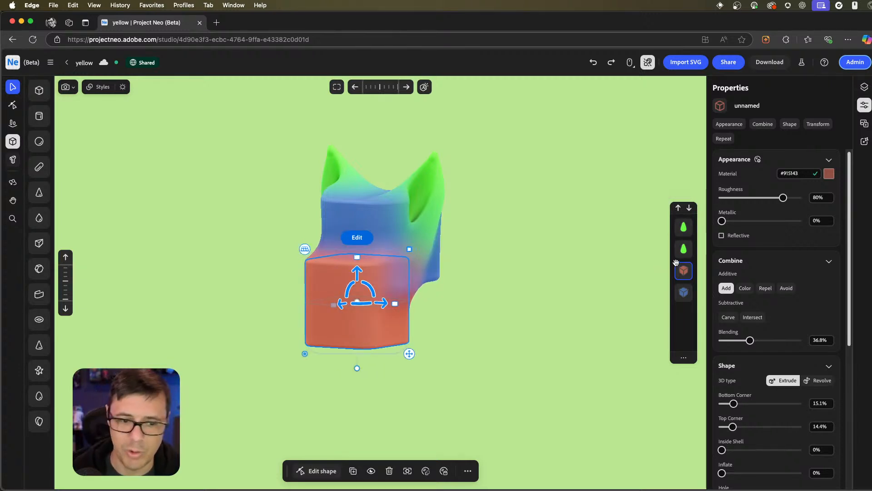
# Lower the top of the red cube to shorten it beneath the blue cube, leaving nothing selected.
pyautogui.moveTo(459, 338); pyautogui.dragTo(503, 334, button='middle')
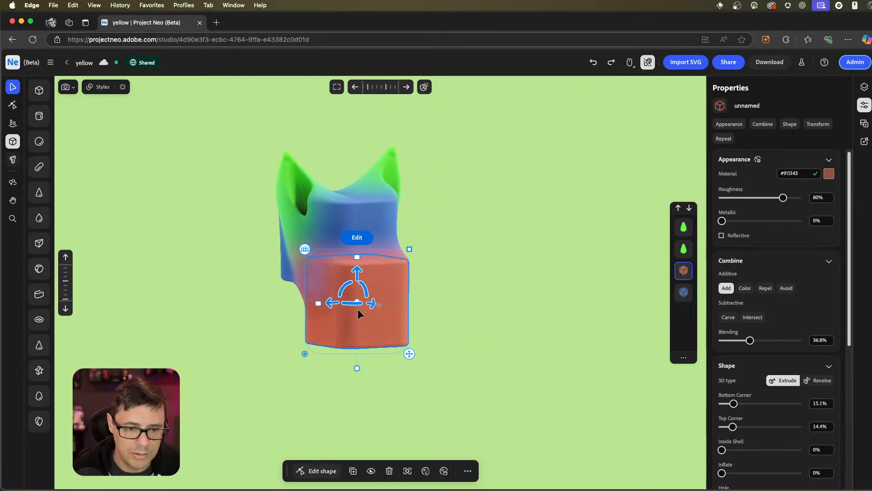
pyautogui.moveTo(358, 258); pyautogui.dragTo(367, 286)
pyautogui.moveTo(455, 287); pyautogui.dragTo(415, 264, button='middle')
pyautogui.click(454, 265)
pyautogui.click(412, 262)
pyautogui.scroll(3, 417, 262)
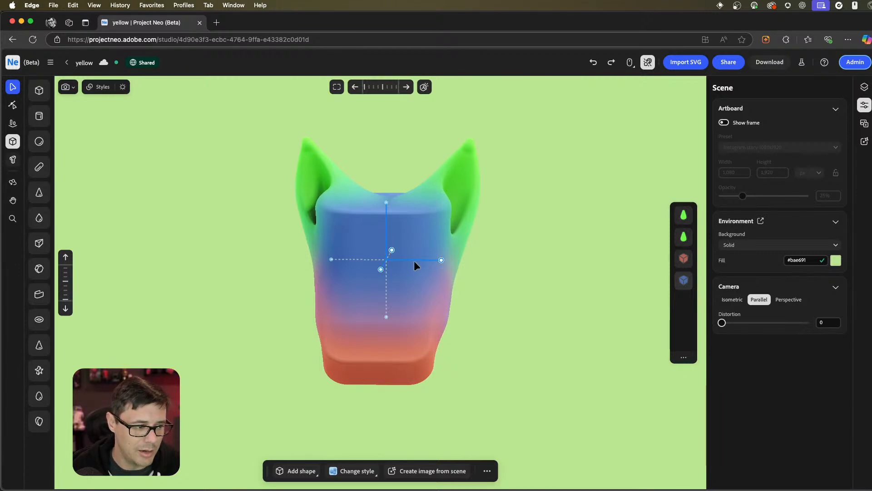
# Switch the scene's render style to Vector Art and reduce its outline thickness to 1.
pyautogui.click(282, 176)
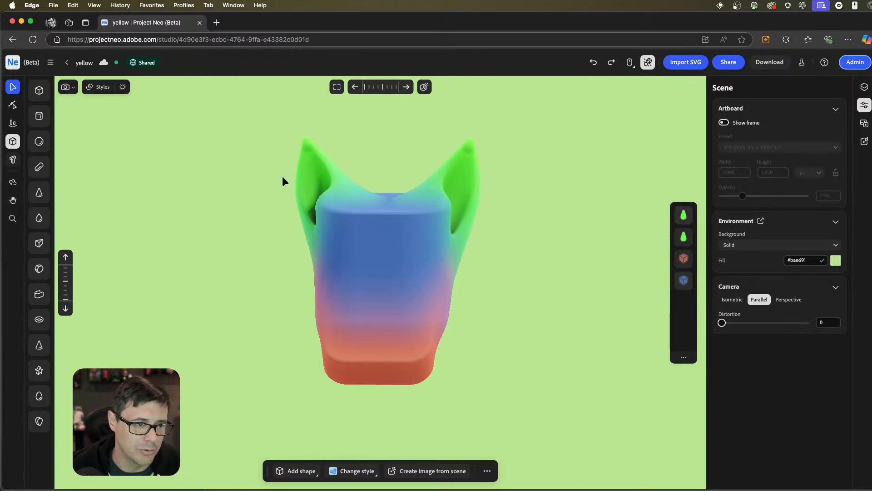
pyautogui.click(102, 88)
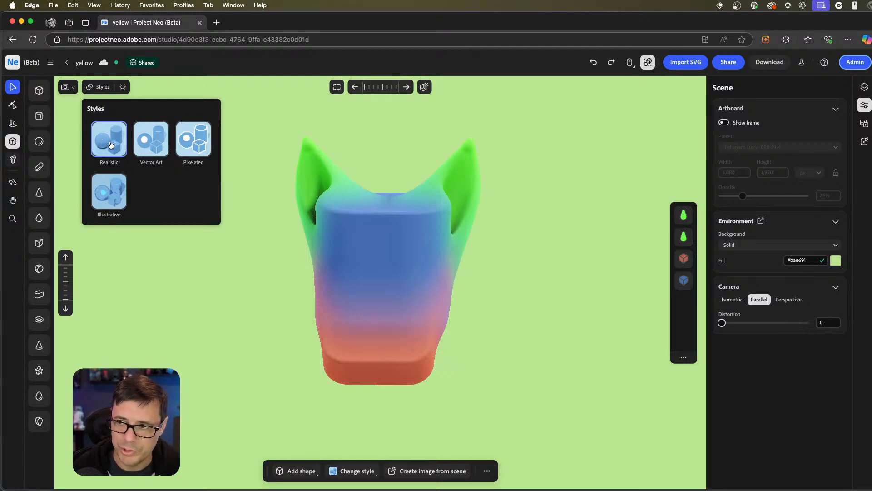
pyautogui.click(156, 143)
pyautogui.moveTo(363, 283)
pyautogui.mouseDown(button='middle')
pyautogui.moveTo(415, 279)
pyautogui.moveTo(304, 278)
pyautogui.moveTo(366, 284)
pyautogui.mouseUp(button='middle')
pyautogui.click(290, 276)
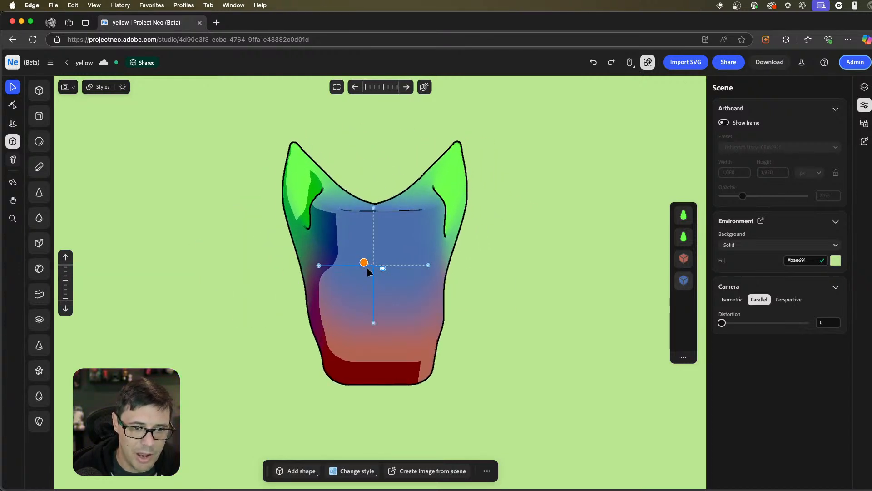
pyautogui.click(395, 293)
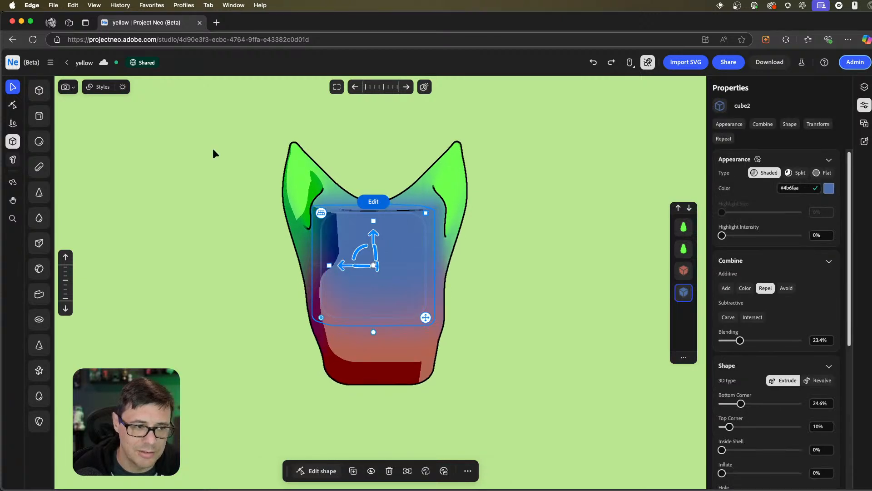
pyautogui.click(99, 87)
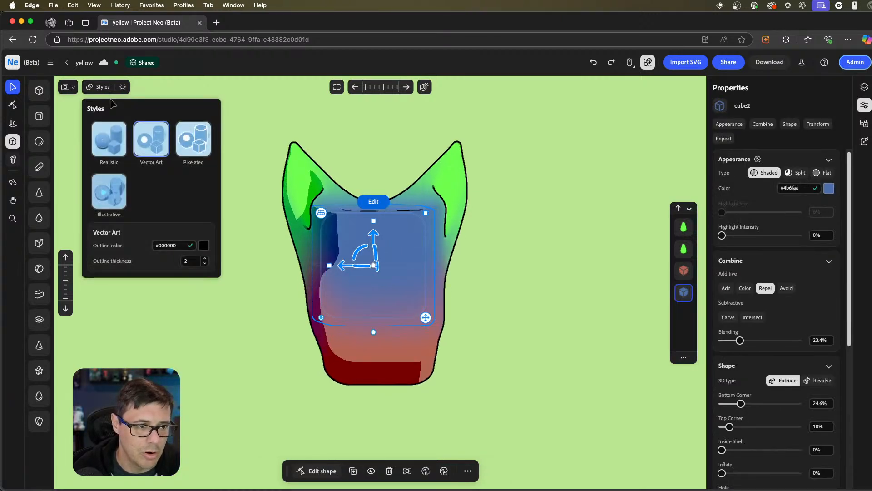
pyautogui.click(205, 263)
pyautogui.moveTo(478, 219); pyautogui.dragTo(451, 267, button='middle')
# Set the environment light's Rotation to 333.7.
pyautogui.click(122, 89)
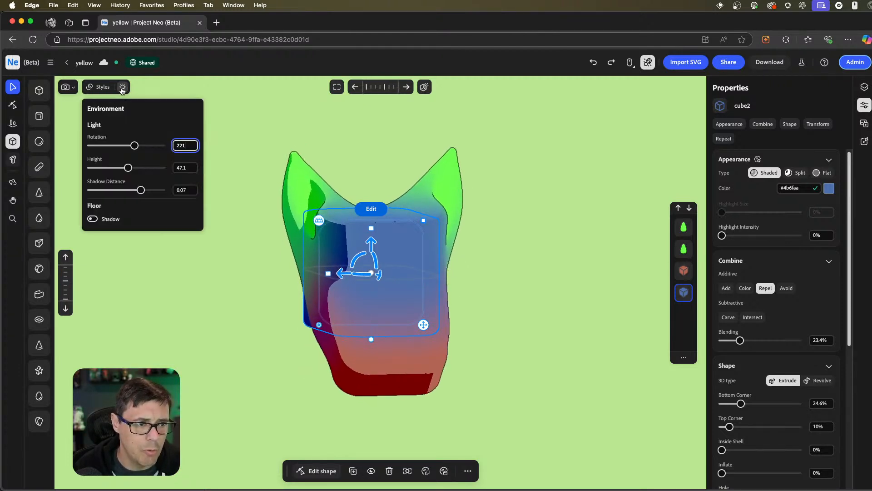
pyautogui.moveTo(134, 153)
pyautogui.mouseDown()
pyautogui.moveTo(125, 152)
pyautogui.moveTo(169, 158)
pyautogui.moveTo(160, 157)
pyautogui.mouseUp()
pyautogui.moveTo(394, 253)
pyautogui.mouseDown(button='middle')
pyautogui.moveTo(368, 255)
pyautogui.moveTo(400, 235)
pyautogui.moveTo(405, 242)
pyautogui.mouseUp(button='middle')
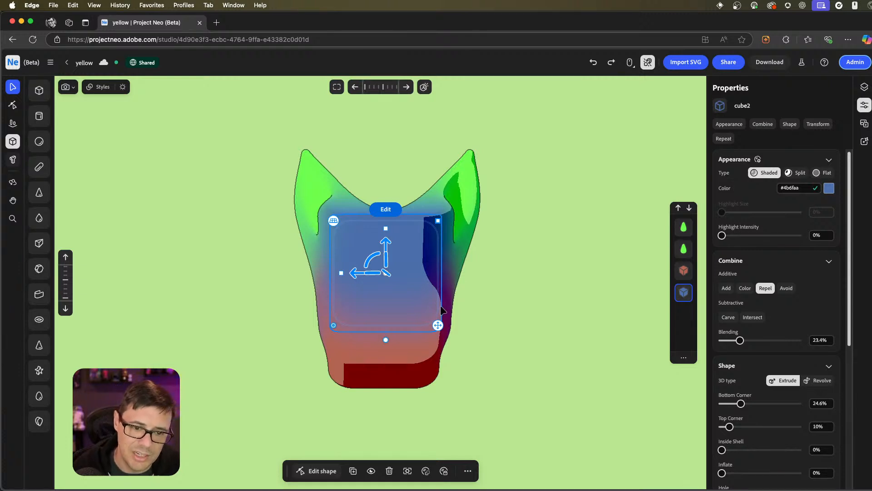
# Duplicate the red cube and place the two copies side by side beneath the blue cube as feet.
pyautogui.click(411, 374)
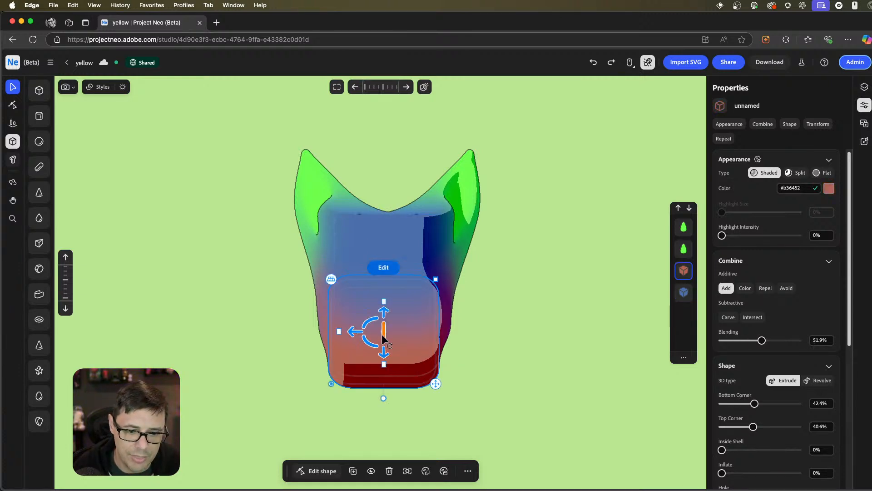
pyautogui.moveTo(352, 332); pyautogui.dragTo(480, 358)
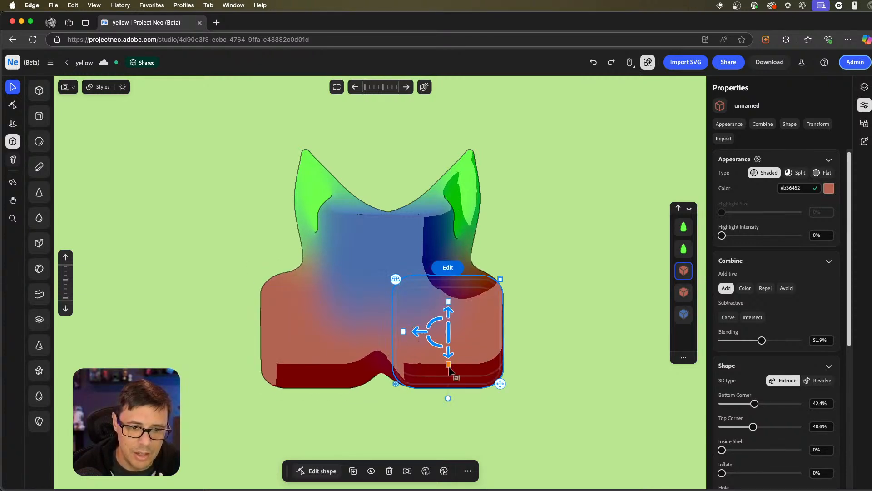
pyautogui.moveTo(481, 358)
pyautogui.mouseDown(button='middle')
pyautogui.moveTo(488, 374)
pyautogui.moveTo(488, 346)
pyautogui.mouseUp(button='middle')
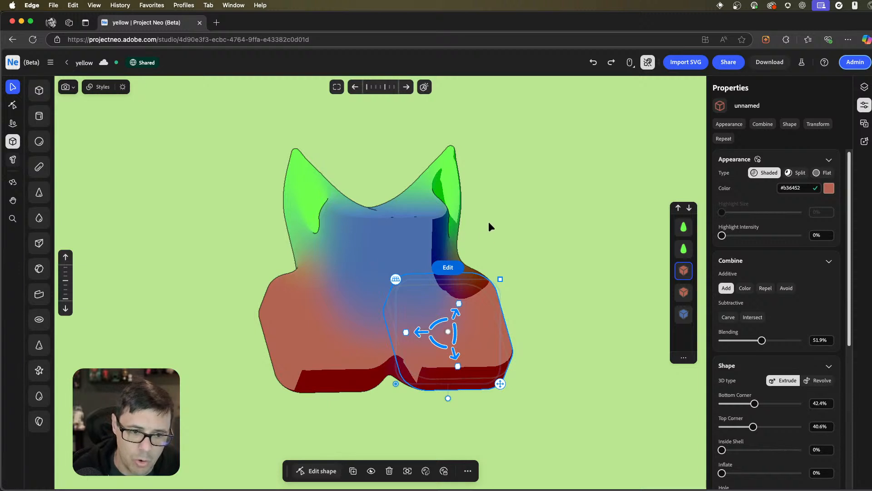
# Set the environment light's Rotation to 352.7 so the shading shifts across the body and feet.
pyautogui.click(122, 87)
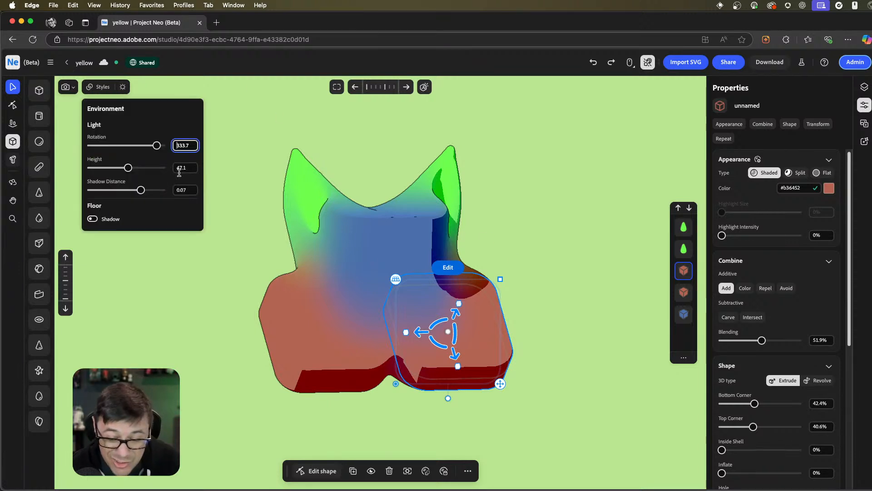
pyautogui.moveTo(157, 146)
pyautogui.mouseDown()
pyautogui.moveTo(127, 147)
pyautogui.moveTo(172, 163)
pyautogui.moveTo(164, 166)
pyautogui.mouseUp()
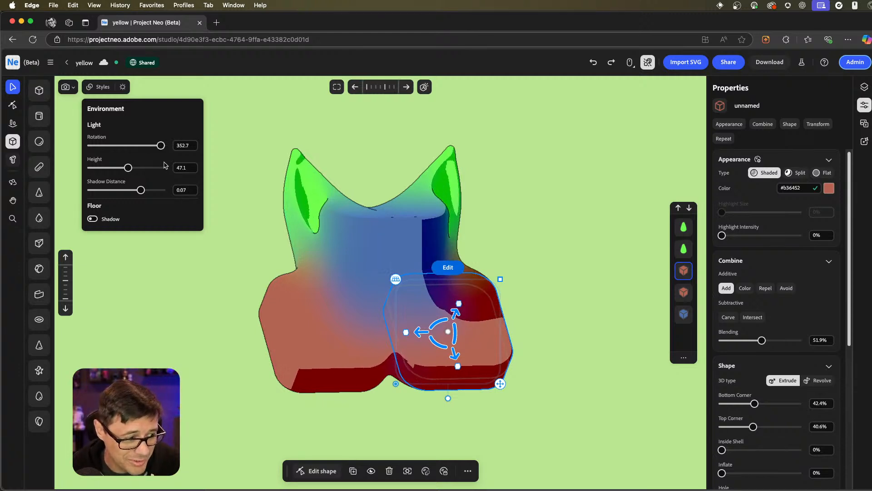
pyautogui.moveTo(521, 210); pyautogui.dragTo(500, 228)
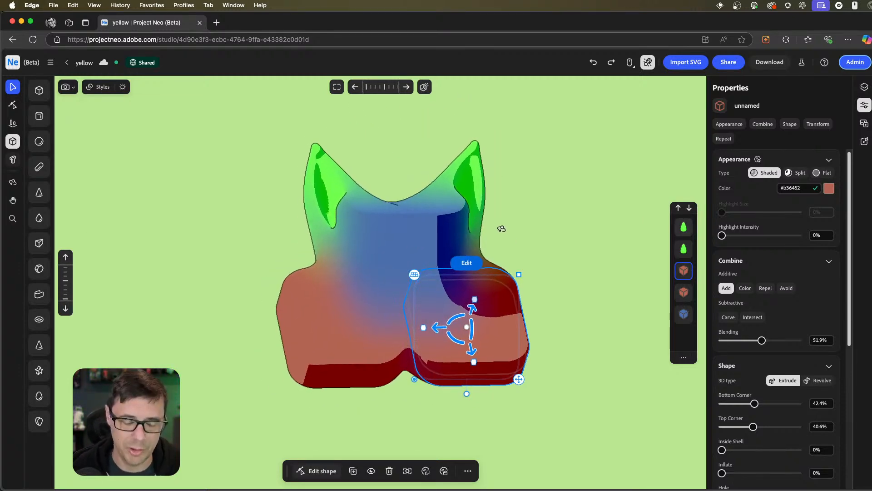
# Try the Pixelated render style with a Pixel size of 203.
pyautogui.click(97, 87)
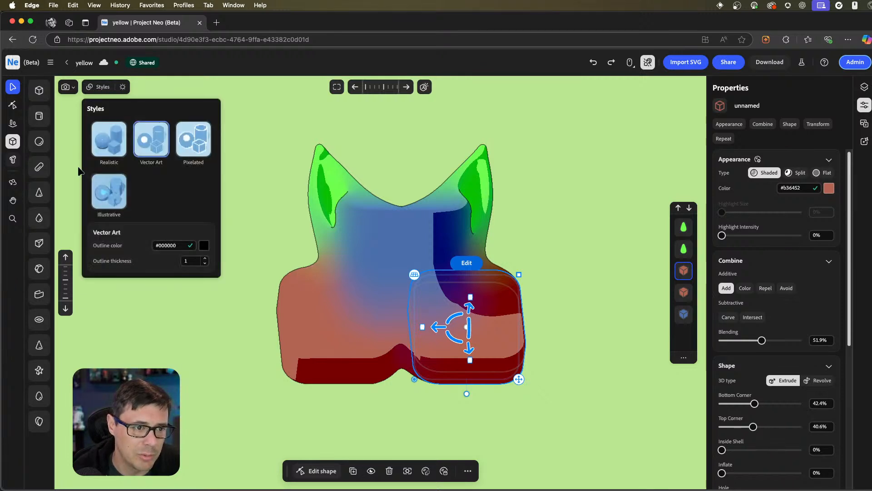
pyautogui.click(194, 145)
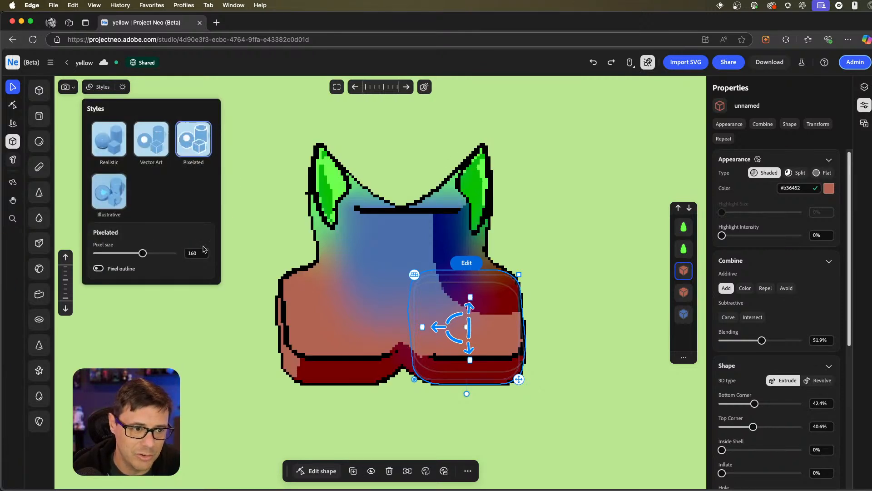
pyautogui.moveTo(144, 256); pyautogui.dragTo(170, 257)
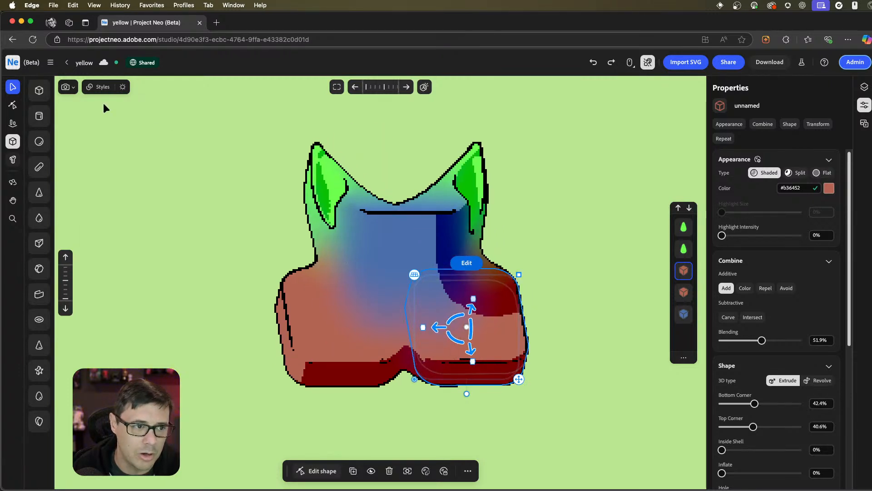
# Switch the scene's render style to Illustrative and inspect the painted figure from several angles.
pyautogui.click(104, 88)
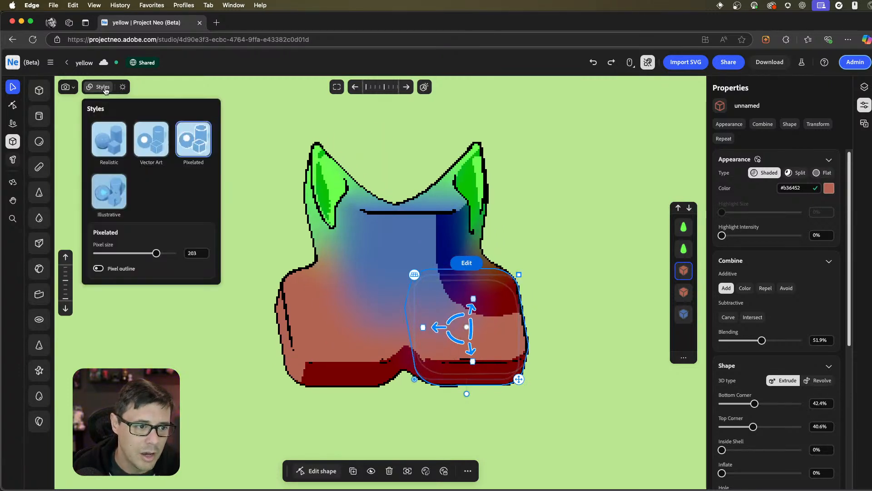
pyautogui.click(109, 191)
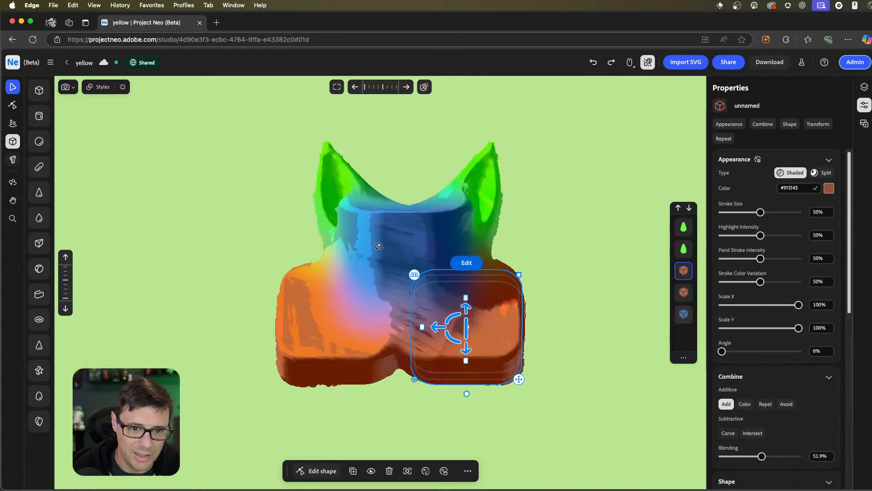
pyautogui.moveTo(378, 246)
pyautogui.mouseDown(button='middle')
pyautogui.moveTo(402, 250)
pyautogui.moveTo(356, 249)
pyautogui.moveTo(385, 245)
pyautogui.mouseUp(button='middle')
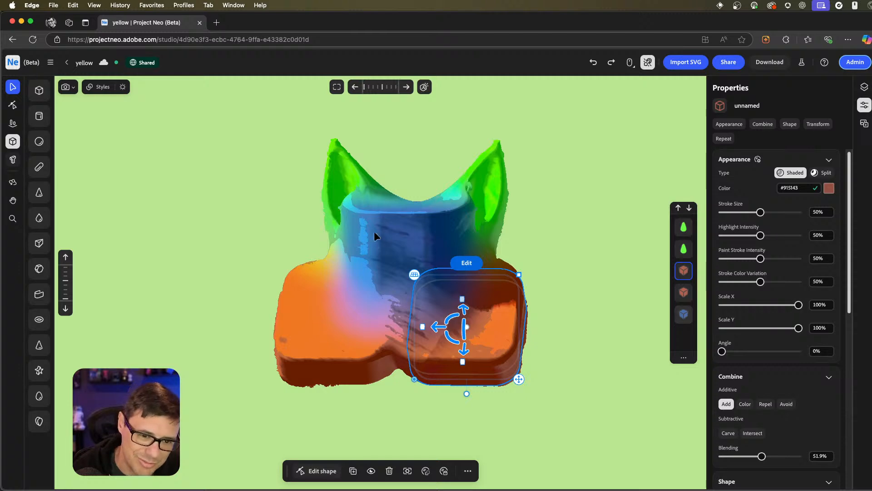
pyautogui.moveTo(374, 233)
pyautogui.mouseDown(button='middle')
pyautogui.moveTo(385, 232)
pyautogui.moveTo(370, 233)
pyautogui.moveTo(377, 232)
pyautogui.mouseUp(button='middle')
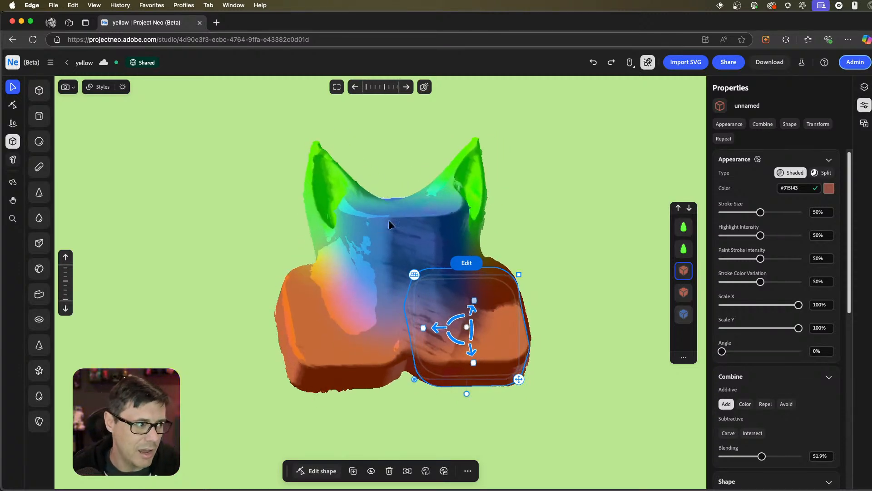
pyautogui.moveTo(414, 190); pyautogui.dragTo(418, 224, button='middle')
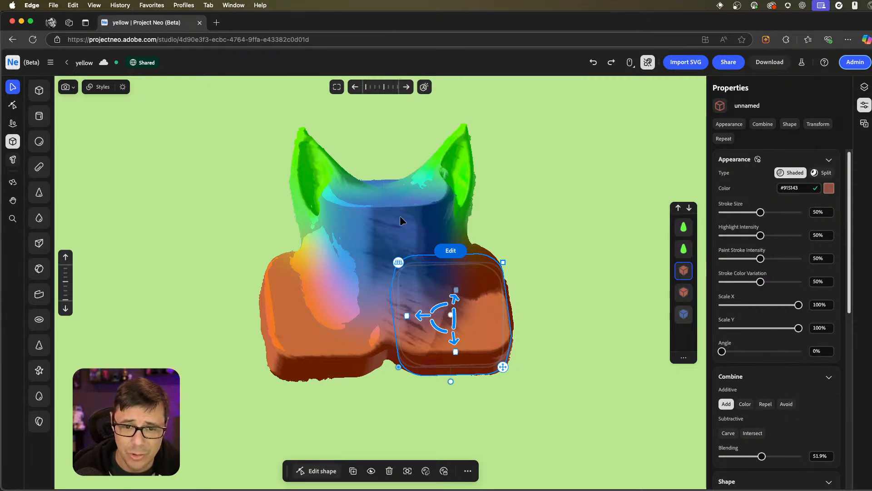
pyautogui.moveTo(400, 203); pyautogui.dragTo(416, 204, button='middle')
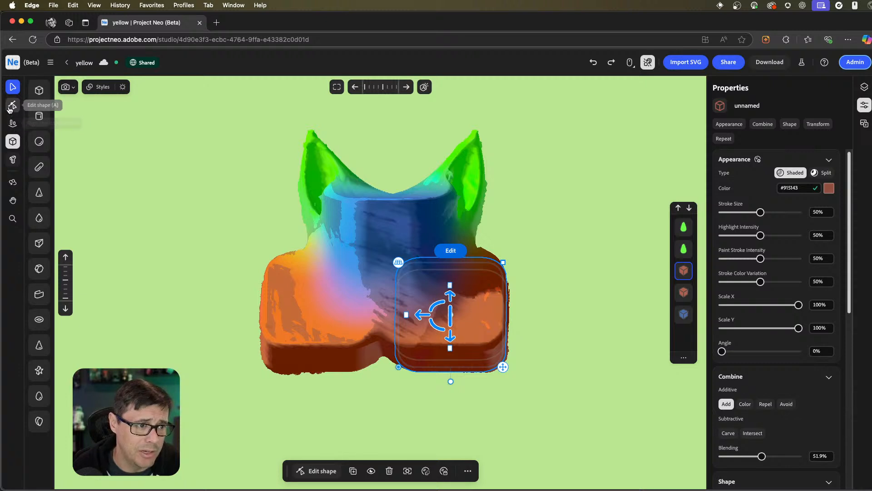
# Edit the profiles of both red foot cubes, pulling their corner points inward to round the corners further.
pyautogui.click(11, 106)
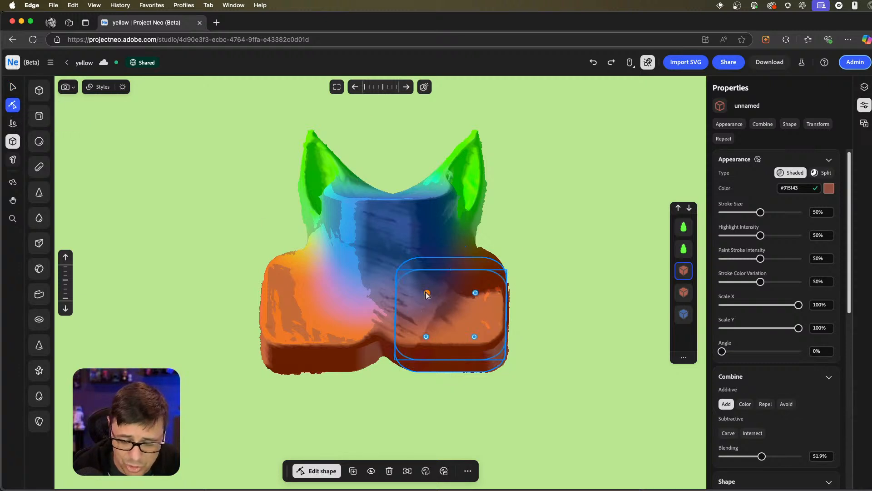
pyautogui.moveTo(426, 292); pyautogui.dragTo(438, 305)
pyautogui.click(309, 311)
pyautogui.moveTo(295, 292); pyautogui.dragTo(309, 302)
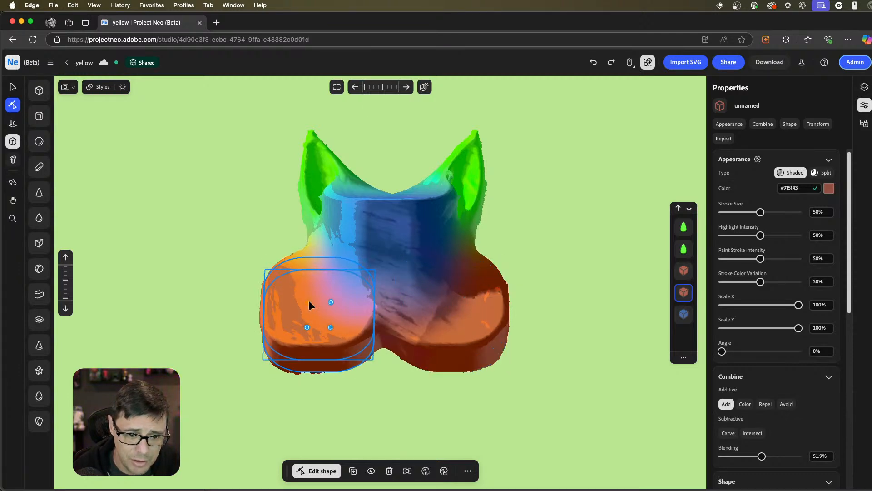
# Leave profile editing and shift the red foot cube under the left ear slightly upward.
pyautogui.moveTo(400, 318); pyautogui.dragTo(445, 321, button='middle')
pyautogui.press('Escape')
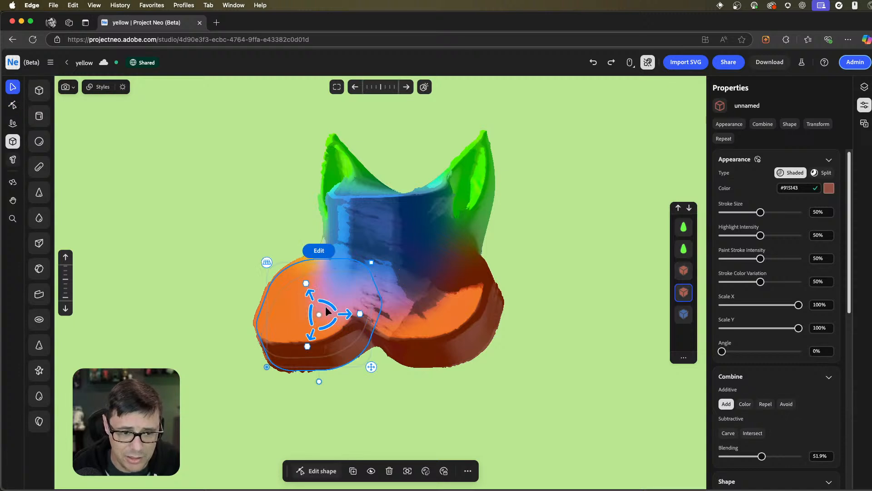
pyautogui.moveTo(309, 290)
pyautogui.mouseDown()
pyautogui.moveTo(299, 267)
pyautogui.moveTo(320, 277)
pyautogui.mouseUp()
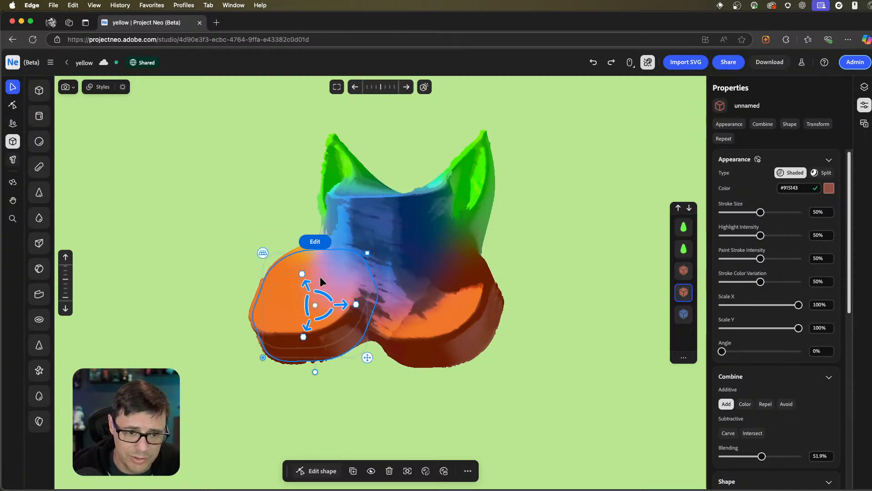
# Place a text object on the front of the blue body and rotate it so it reads horizontally.
pyautogui.click(13, 160)
pyautogui.click(371, 253)
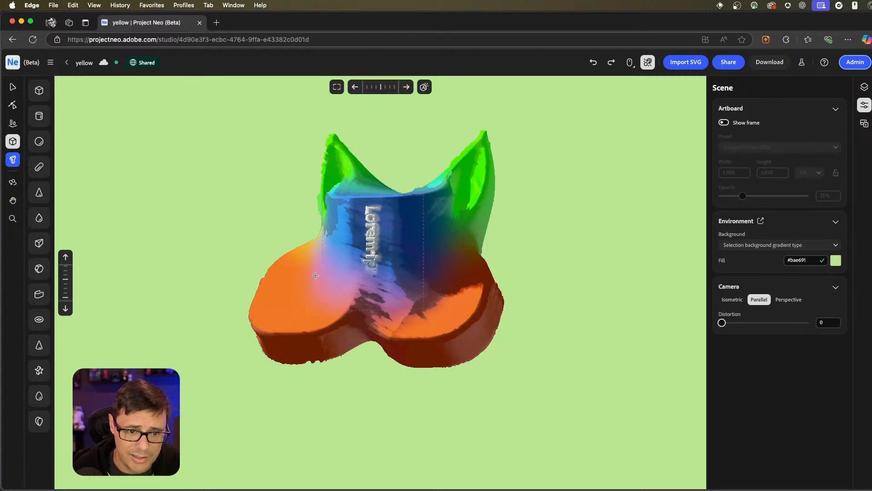
pyautogui.scroll(3, 445, 242)
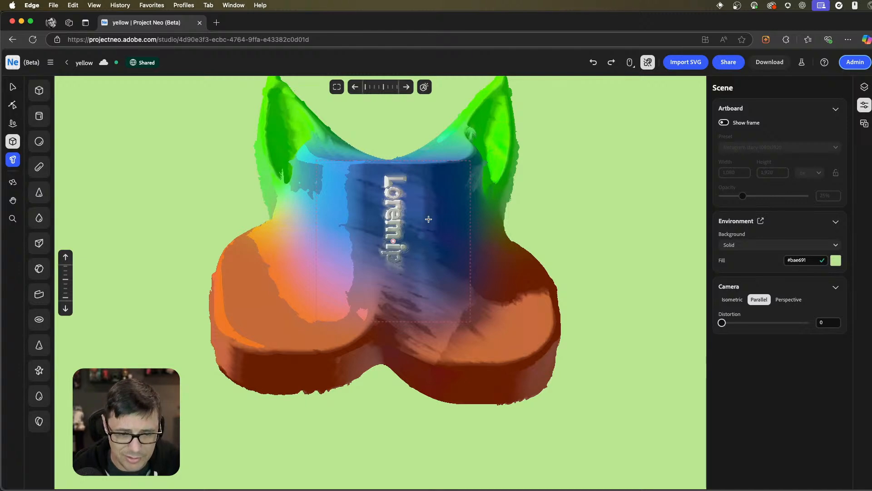
pyautogui.press('v')
pyautogui.click(392, 215)
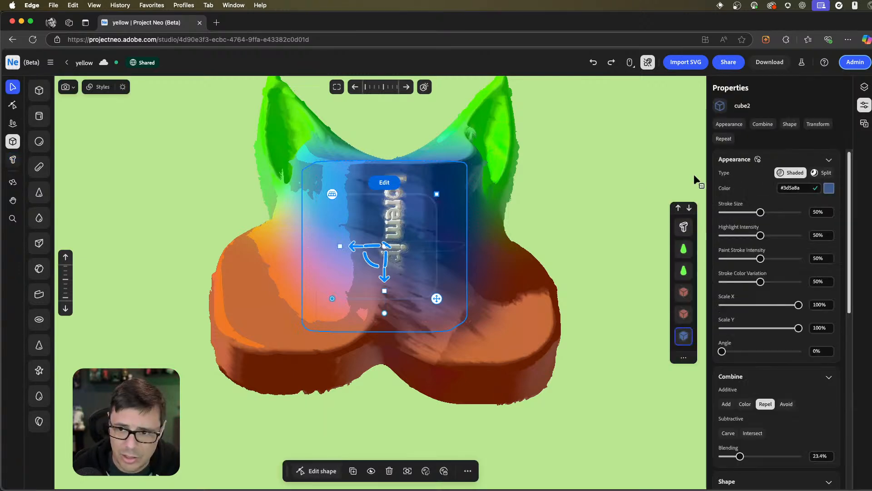
pyautogui.click(683, 225)
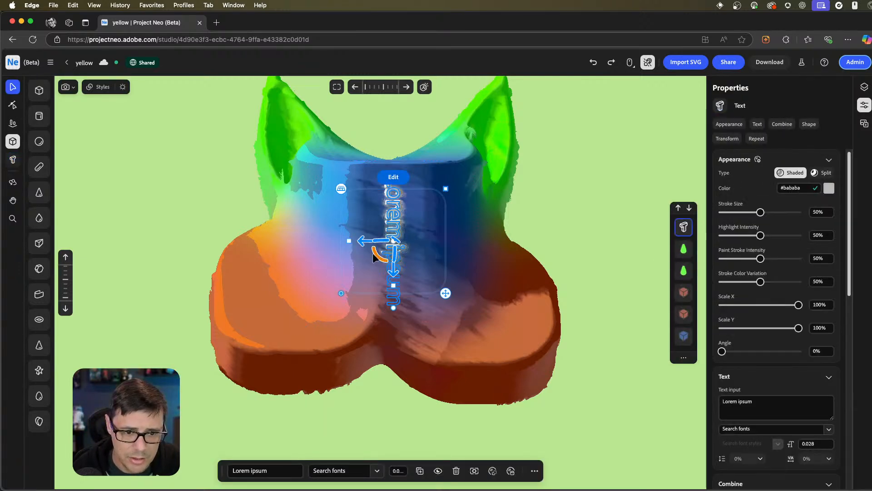
pyautogui.moveTo(407, 260); pyautogui.dragTo(424, 272)
pyautogui.click(396, 205)
# Replace the placeholder text with "Hello NEO".
pyautogui.scroll(-3, 757, 396)
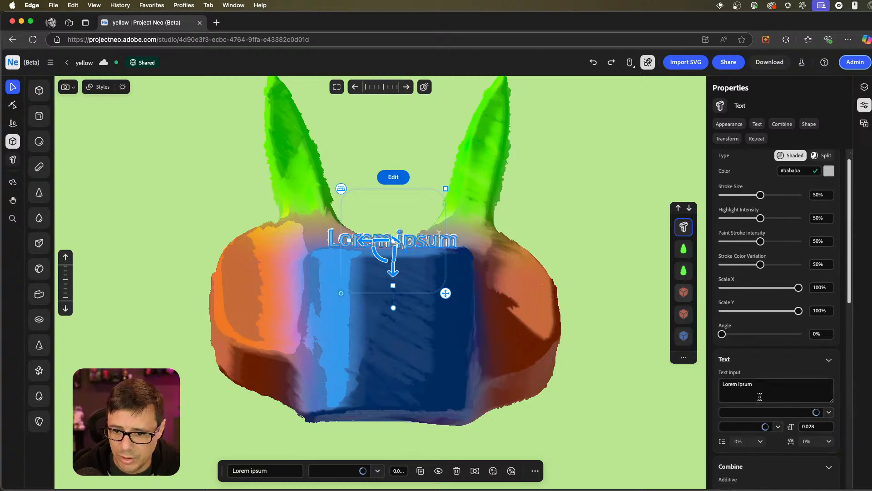
pyautogui.moveTo(761, 345); pyautogui.dragTo(711, 344)
pyautogui.write('Hello NEO')
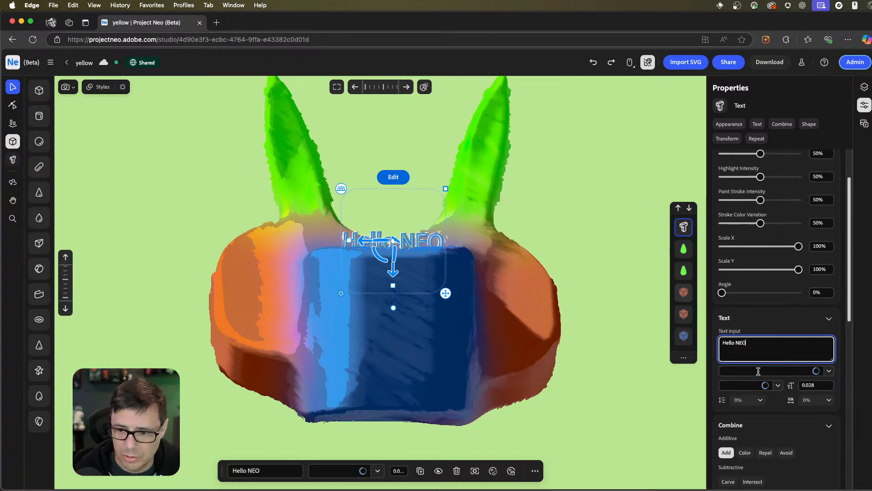
# Set the text's font to Alfarn 2 Regular and enlarge it to a size of 0.064.
pyautogui.click(779, 388)
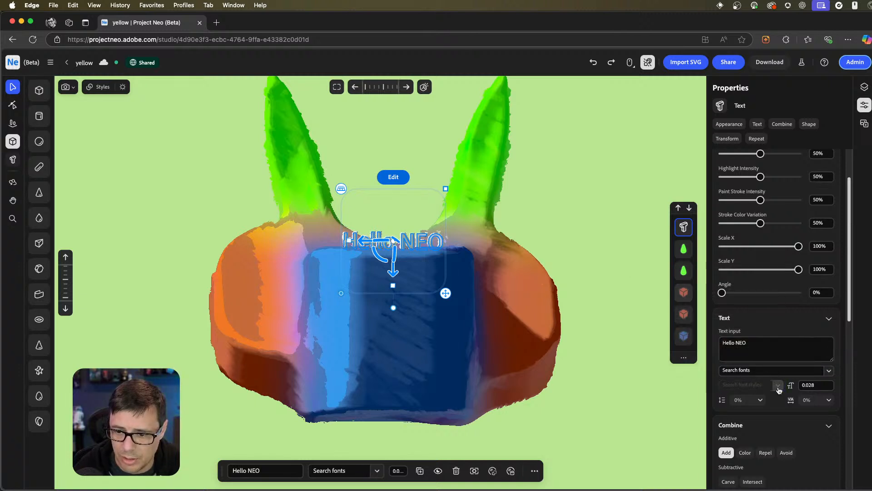
pyautogui.click(829, 370)
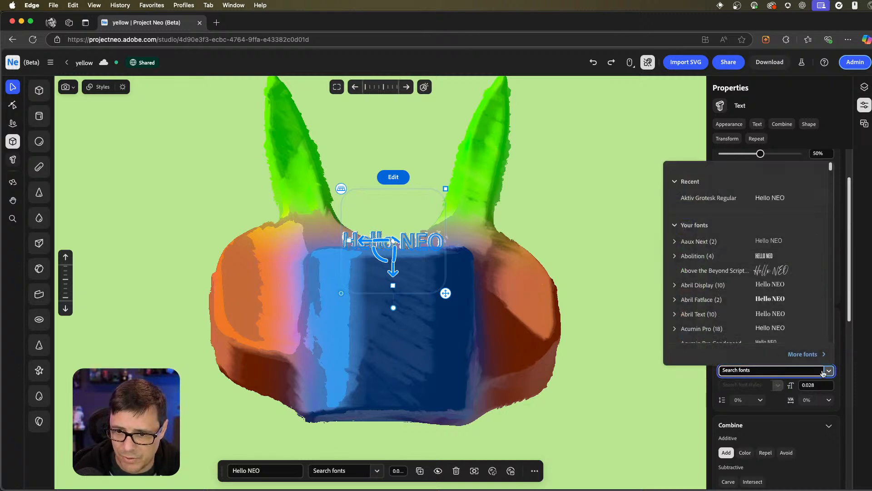
pyautogui.scroll(-10, 721, 234)
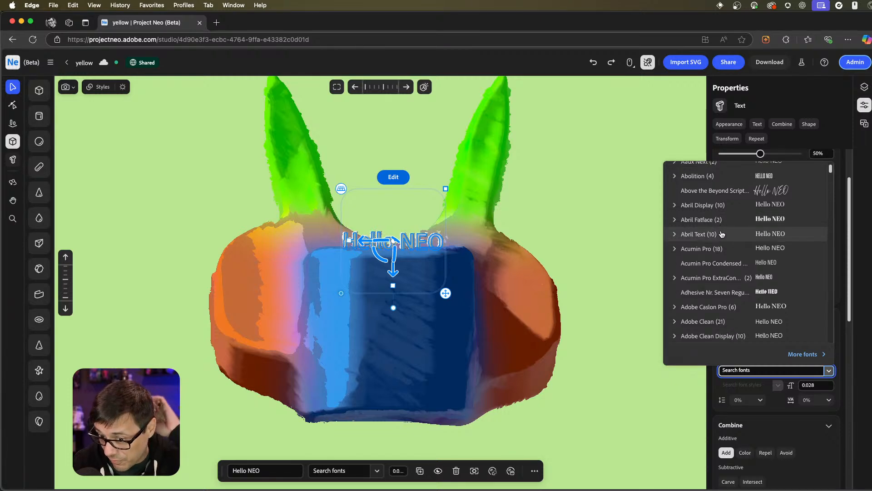
pyautogui.scroll(-5, 720, 235)
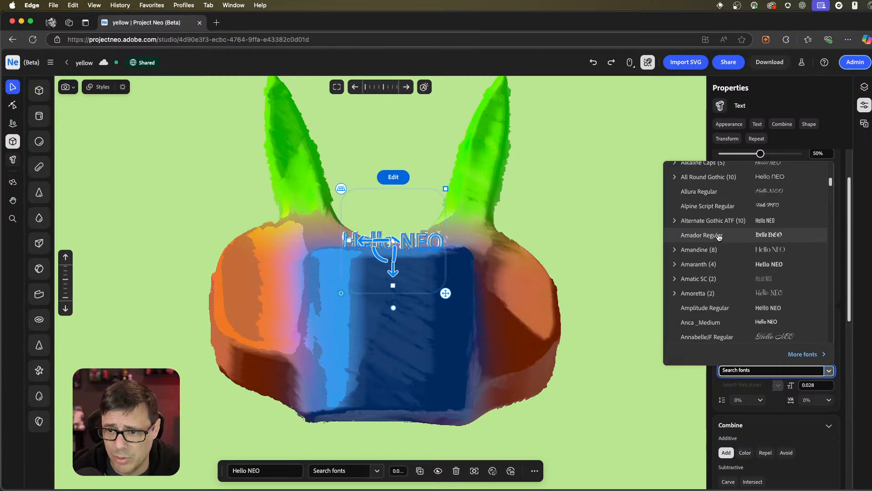
pyautogui.scroll(2, 731, 265)
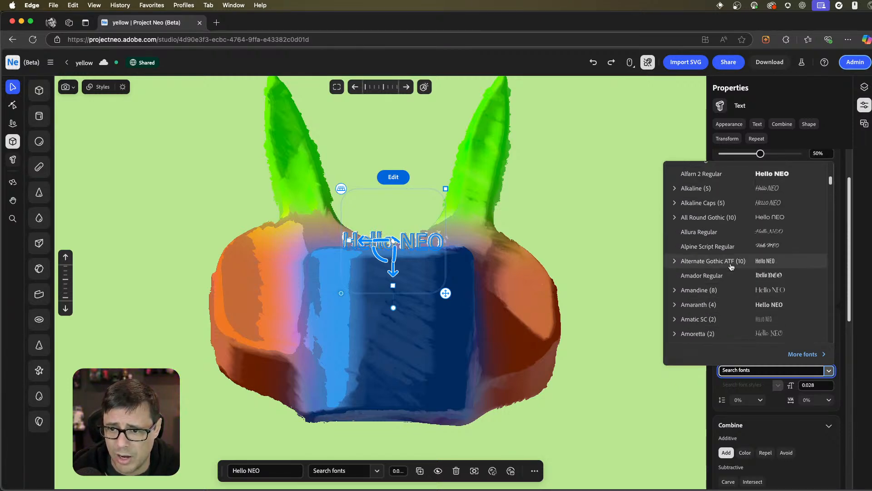
pyautogui.click(701, 178)
pyautogui.moveTo(474, 221); pyautogui.dragTo(449, 265)
pyautogui.moveTo(488, 207); pyautogui.dragTo(528, 174)
# Switch the scene's render style to Vector Art and check how the 3D lettering looks.
pyautogui.click(101, 87)
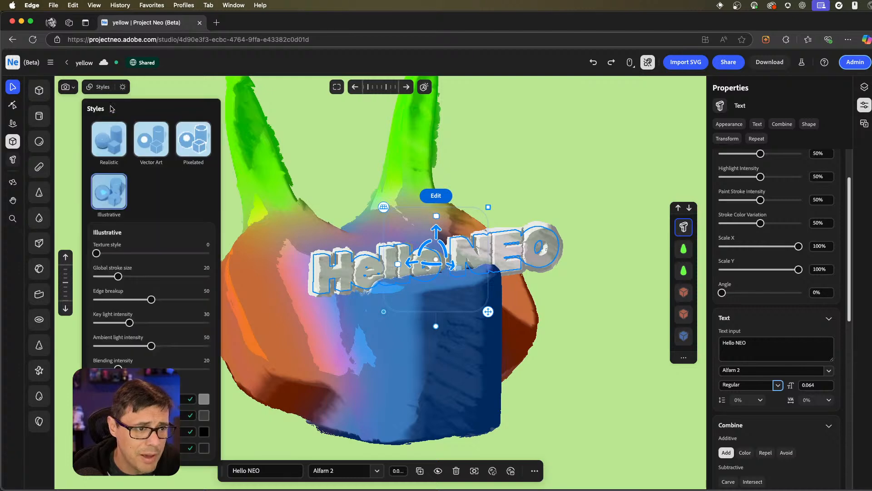
pyautogui.click(152, 146)
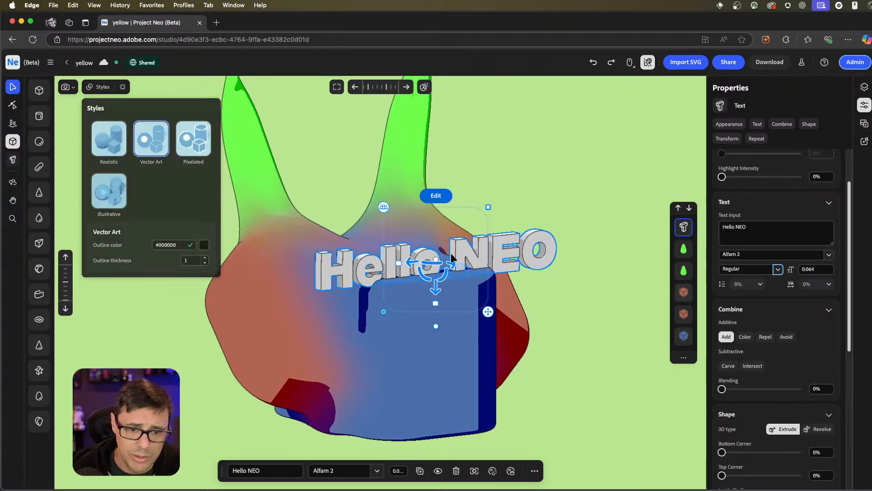
pyautogui.moveTo(462, 292); pyautogui.dragTo(454, 273, button='right')
pyautogui.moveTo(461, 265); pyautogui.dragTo(490, 298)
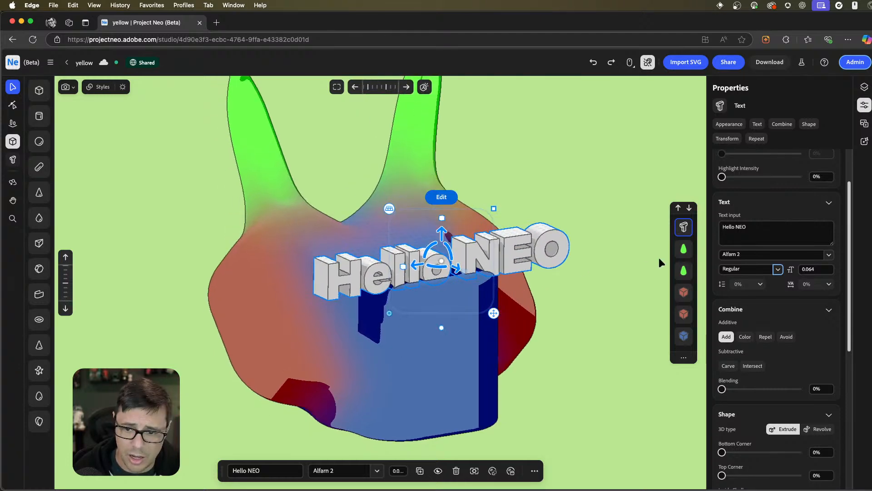
# Set the text's Blending to 100% and raise the lettering slightly above the blue body.
pyautogui.moveTo(722, 389); pyautogui.dragTo(798, 389)
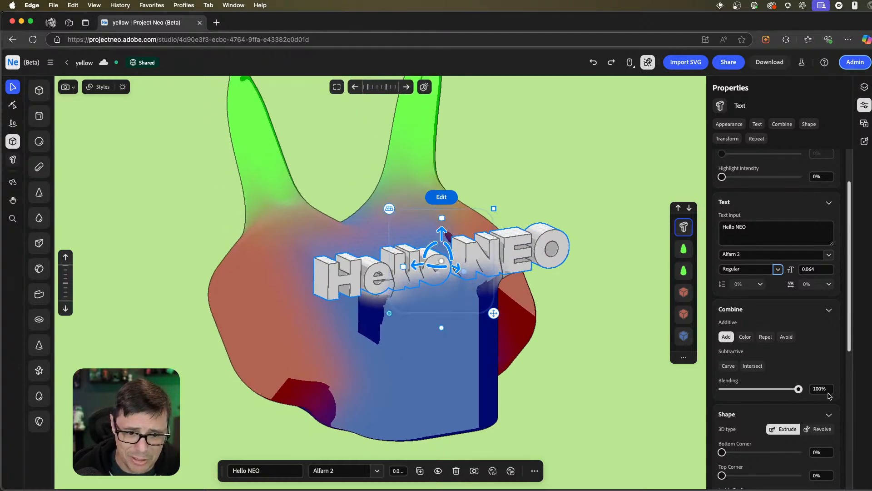
pyautogui.moveTo(535, 333); pyautogui.dragTo(539, 315, button='right')
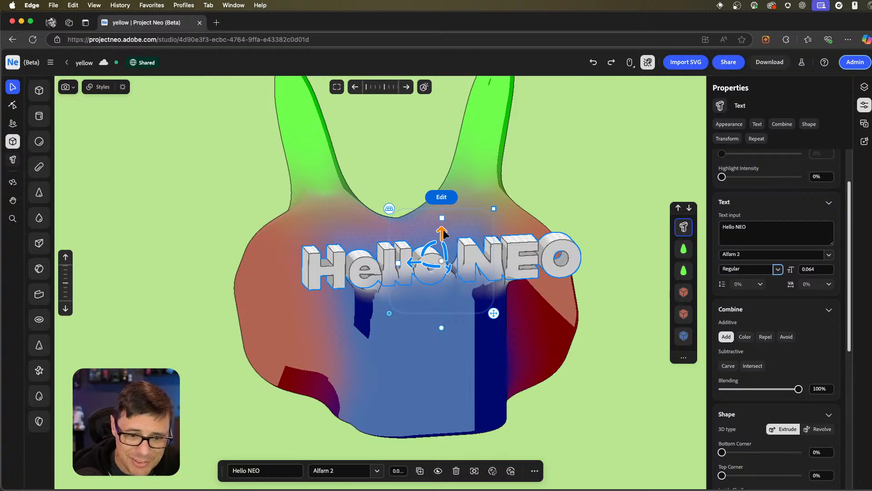
pyautogui.moveTo(443, 233)
pyautogui.mouseDown()
pyautogui.moveTo(439, 193)
pyautogui.moveTo(447, 256)
pyautogui.moveTo(456, 223)
pyautogui.mouseUp()
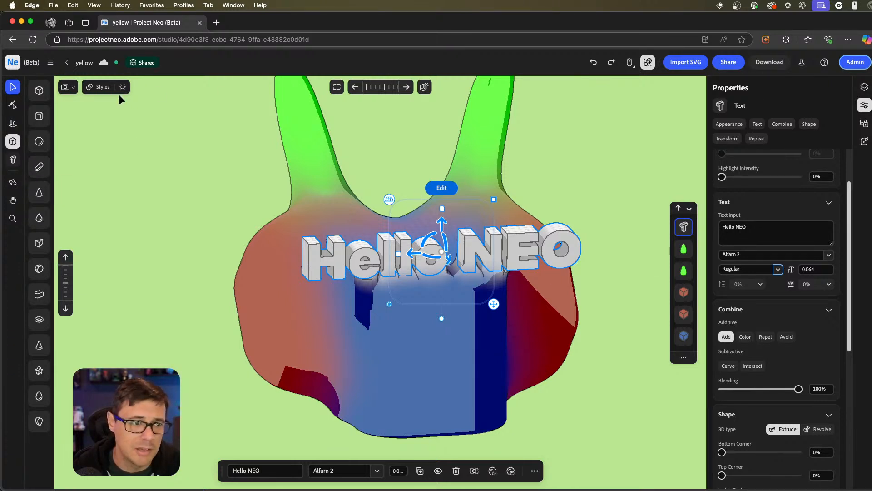
# Inspect the figure with its blended lettering from several angles and review the sharing options for the design.
pyautogui.click(101, 87)
pyautogui.click(568, 200)
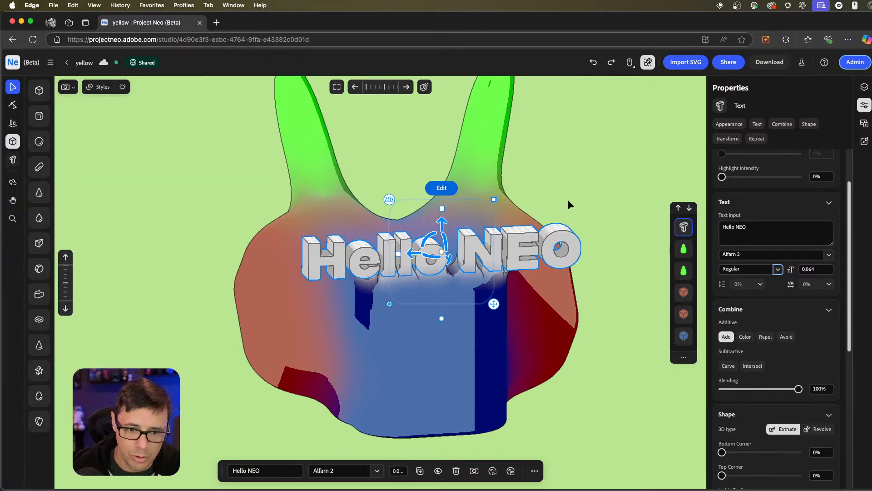
pyautogui.moveTo(567, 201); pyautogui.dragTo(509, 261, button='right')
pyautogui.moveTo(488, 270); pyautogui.dragTo(503, 255, button='middle')
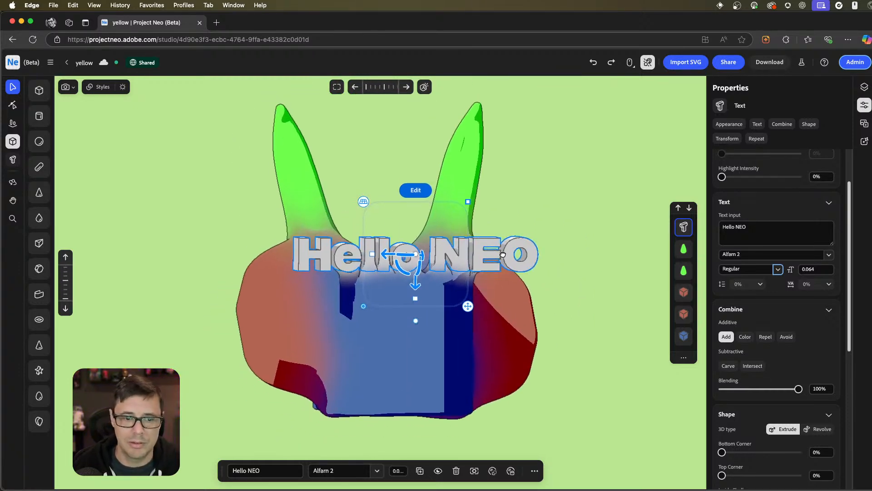
pyautogui.moveTo(503, 255); pyautogui.dragTo(483, 240, button='right')
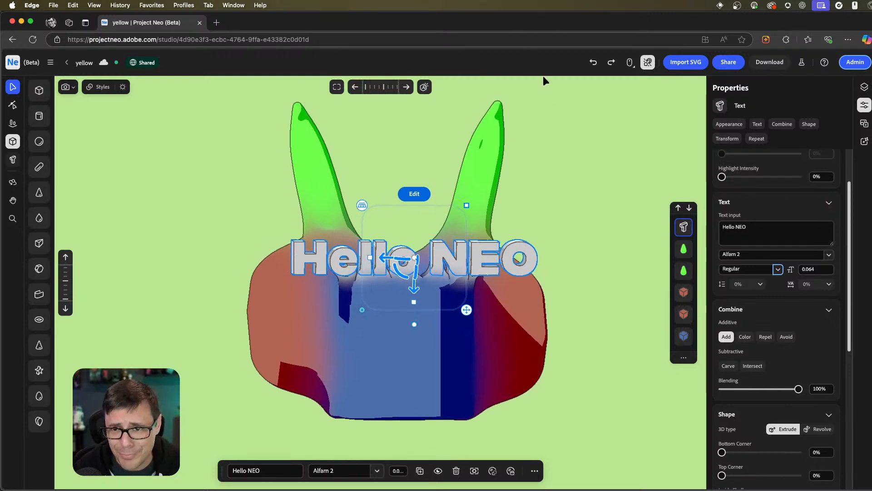
pyautogui.click(728, 64)
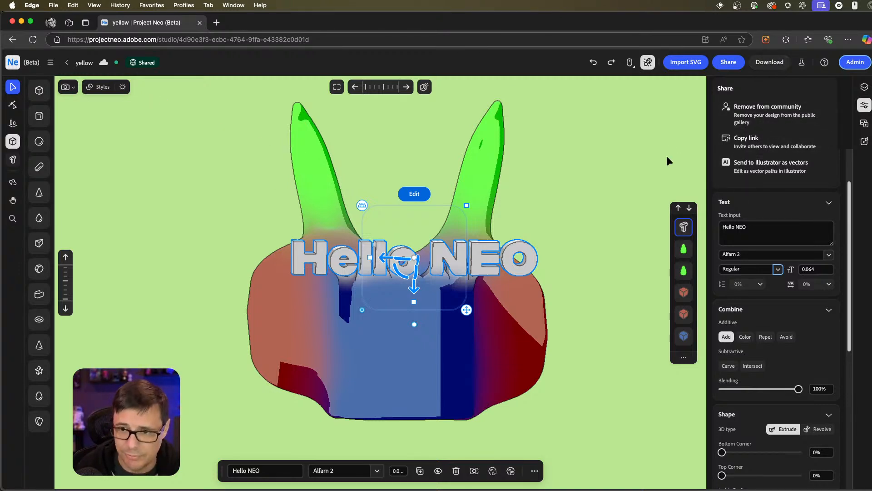
pyautogui.click(600, 182)
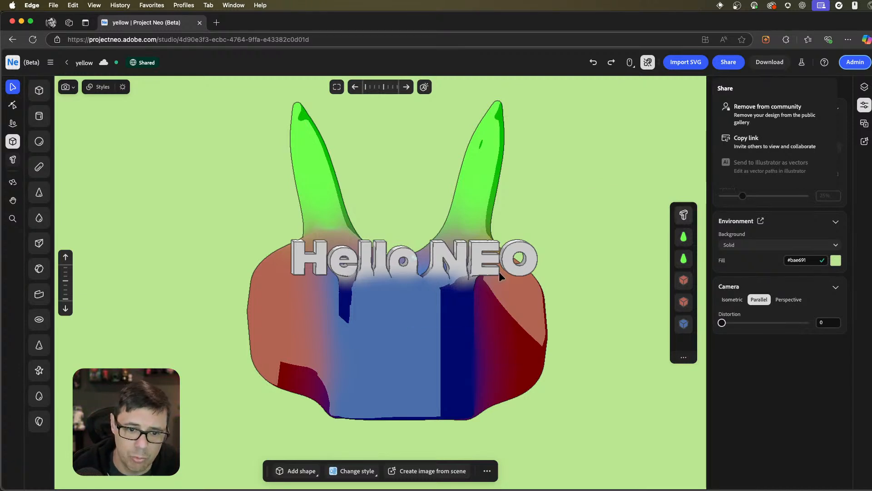
pyautogui.moveTo(499, 272)
pyautogui.mouseDown(button='middle')
pyautogui.moveTo(438, 268)
pyautogui.moveTo(503, 272)
pyautogui.mouseUp(button='middle')
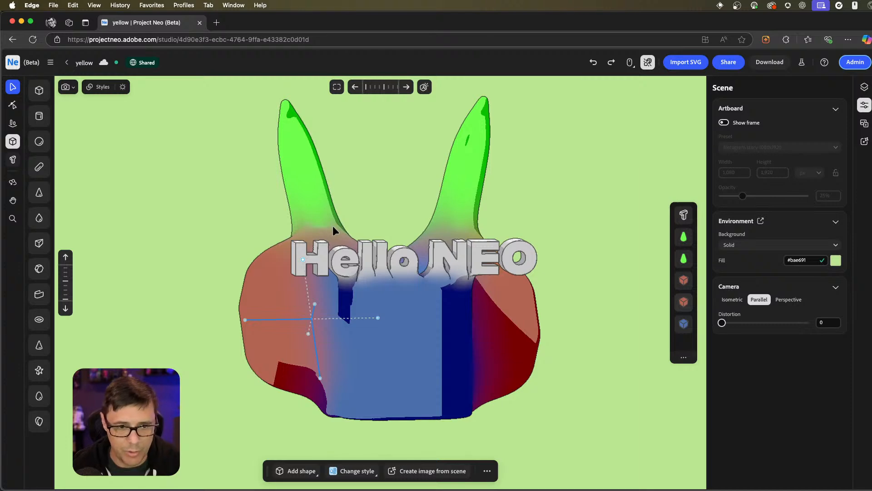
# Return to the personal files overview and delete the project named yellow.
pyautogui.click(66, 64)
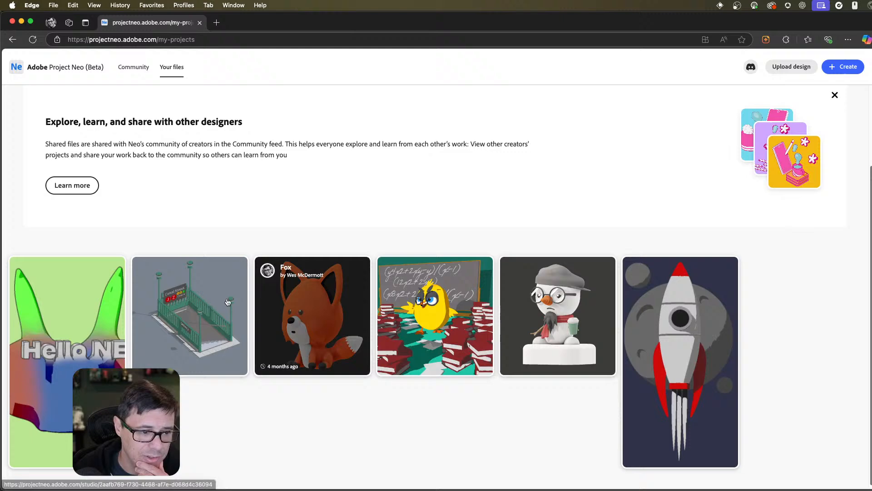
pyautogui.click(113, 270)
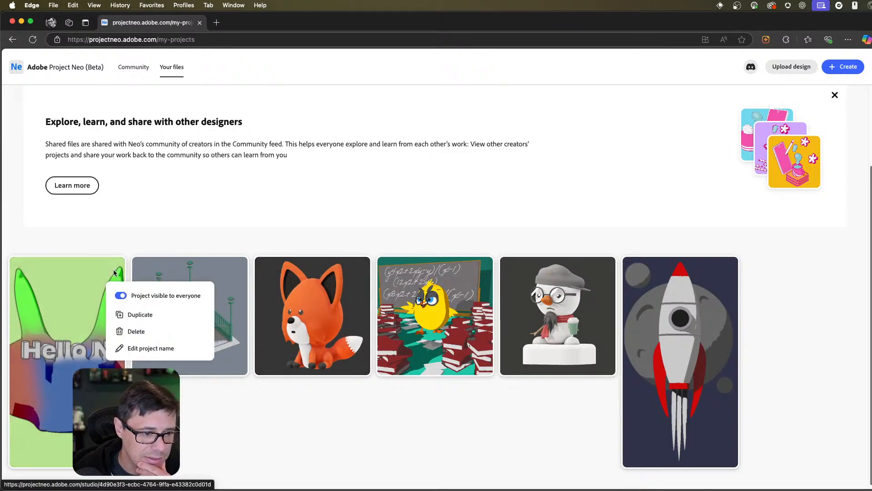
pyautogui.click(136, 332)
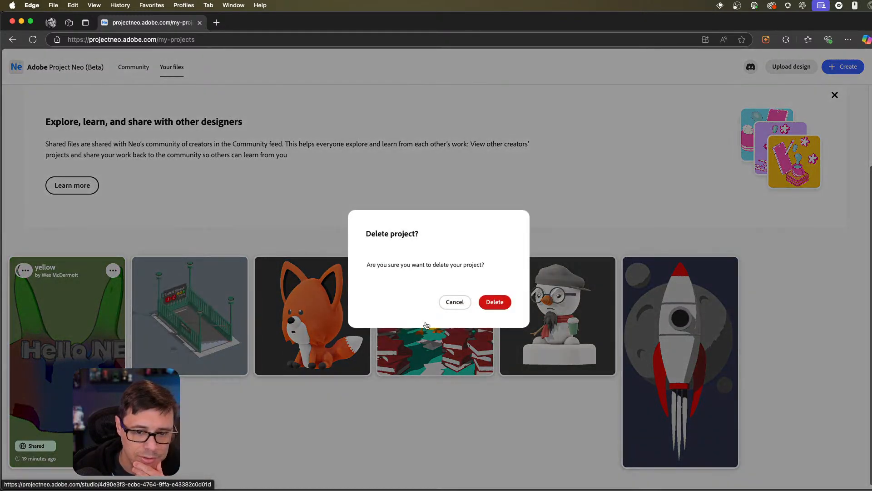
pyautogui.click(494, 303)
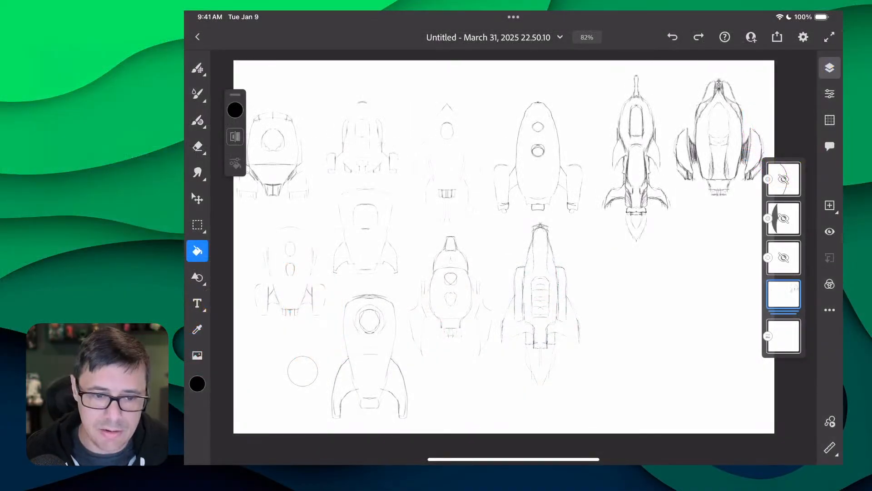
# Switch to the rocket sketches in Adobe Fresco, hide the sketch layer and add an empty layer above it.
pyautogui.scroll(2, 320, 182)
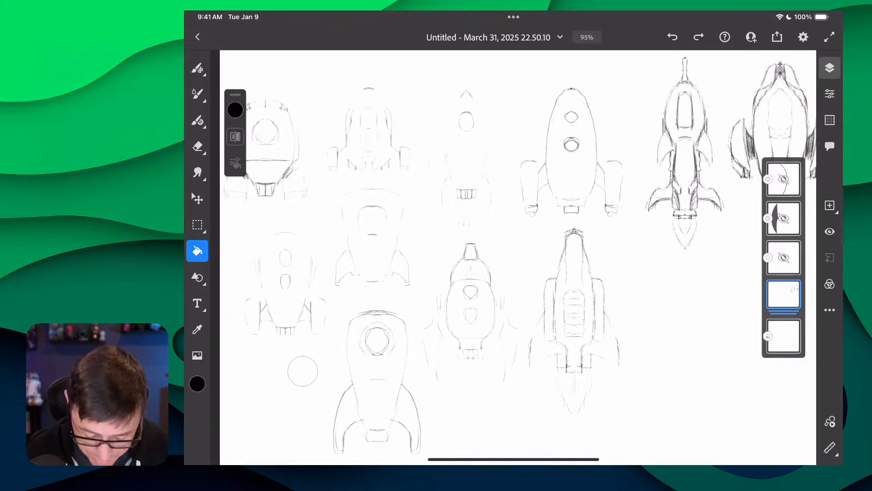
pyautogui.scroll(-2, 302, 371)
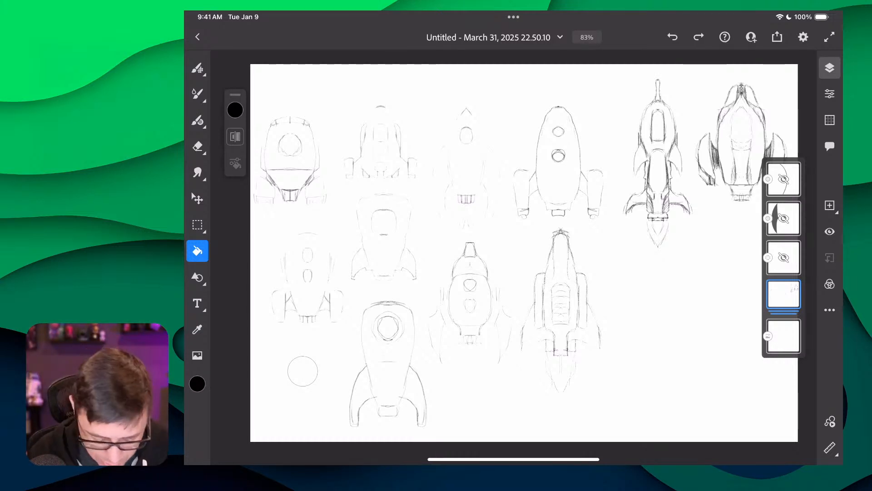
pyautogui.scroll(2, 513, 257)
pyautogui.scroll(-2, 513, 257)
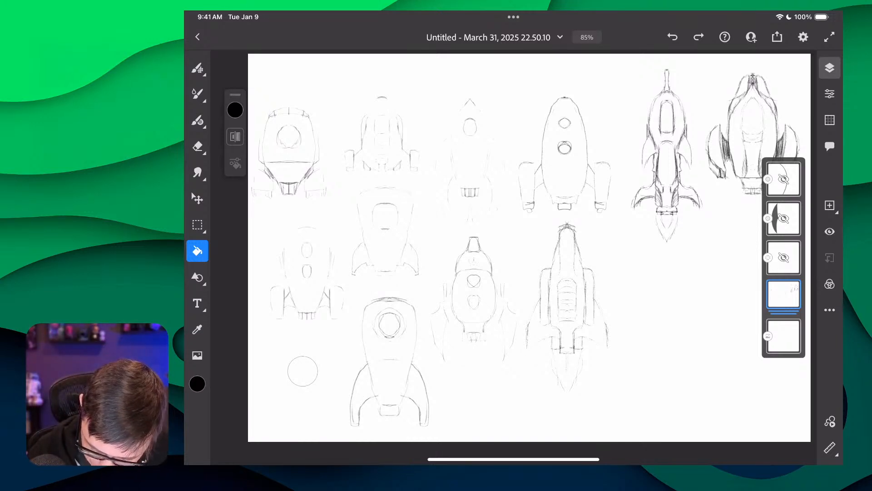
pyautogui.click(829, 231)
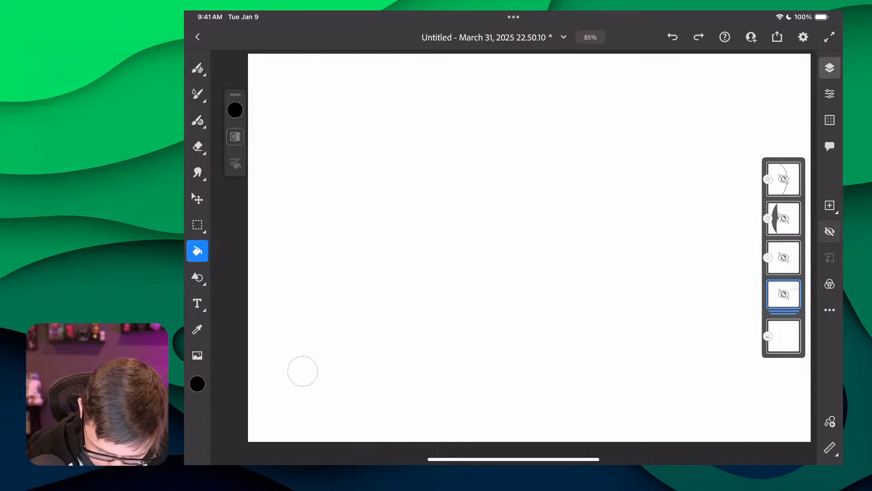
pyautogui.click(829, 205)
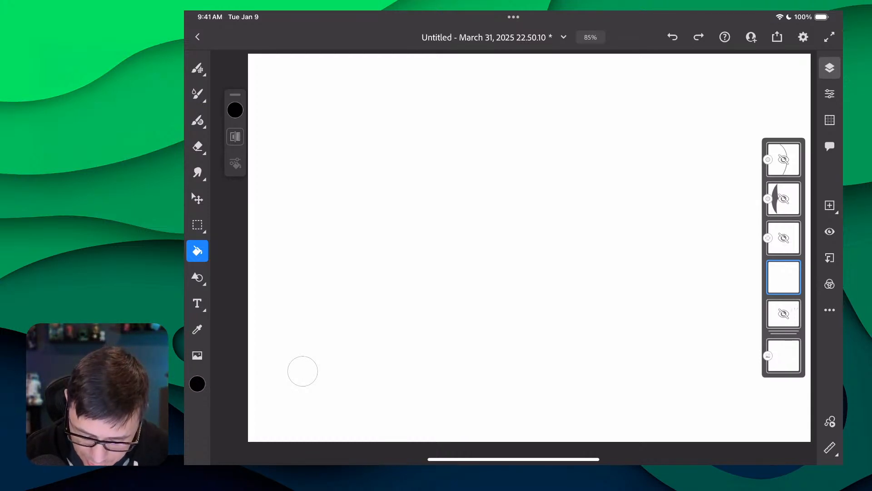
# Turn on reflective symmetry across a vertical axis and activate the brush for drawing.
pyautogui.click(830, 119)
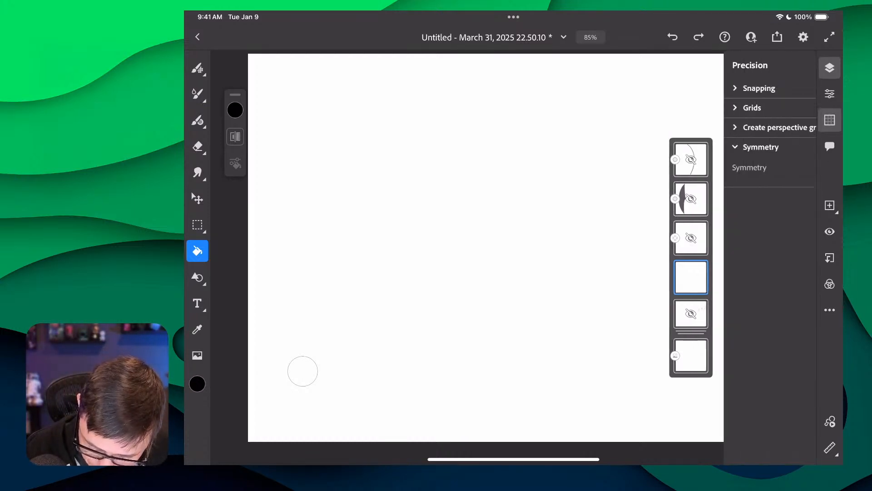
pyautogui.click(797, 167)
pyautogui.click(829, 119)
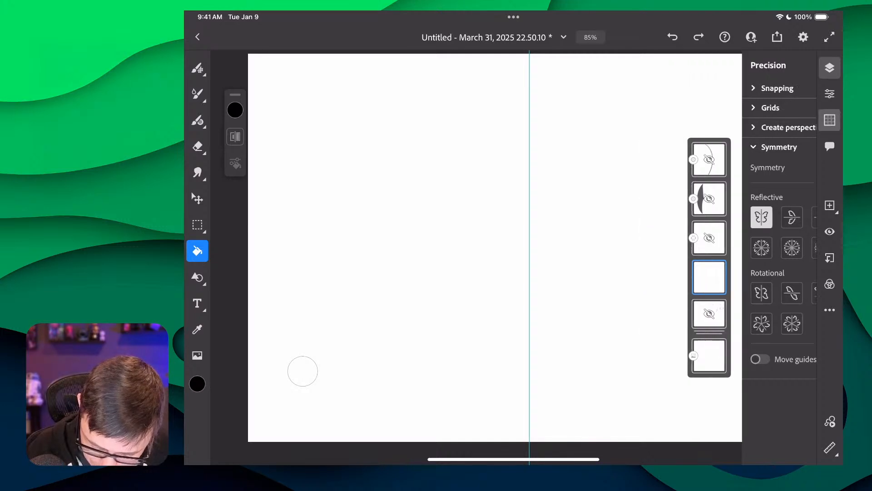
pyautogui.press('b')
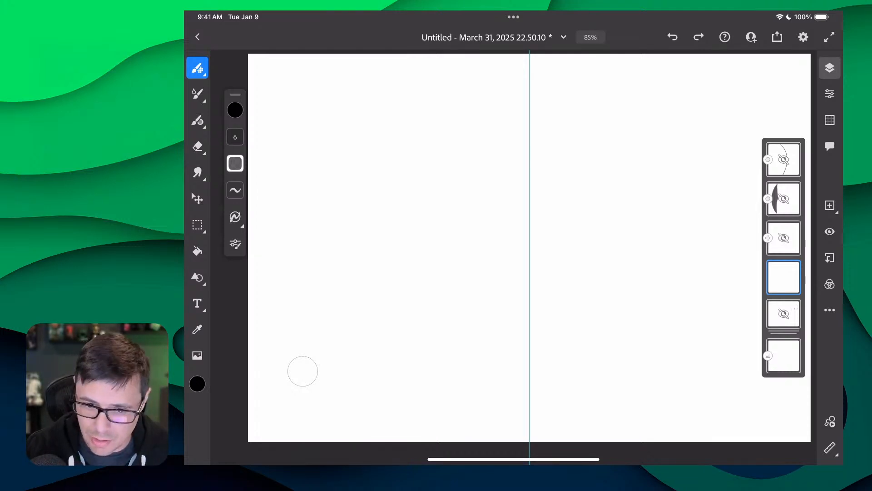
# Sketch a tall rocket body with a rounded nose, mirrored across the axis and tapering to a narrow flat base.
pyautogui.moveTo(526, 126)
pyautogui.mouseDown()
pyautogui.moveTo(502, 155)
pyautogui.moveTo(477, 249)
pyautogui.moveTo(485, 290)
pyautogui.mouseUp()
pyautogui.hotkey('ctrl', 'z')
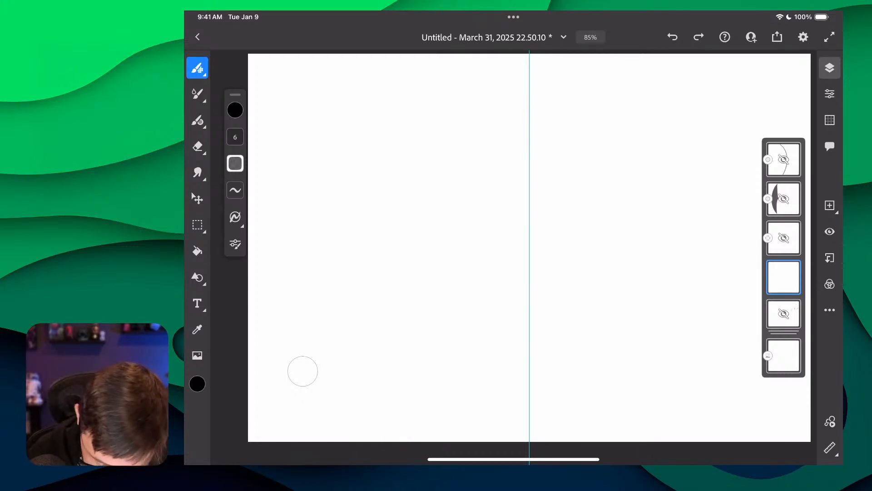
pyautogui.moveTo(513, 114); pyautogui.dragTo(520, 109)
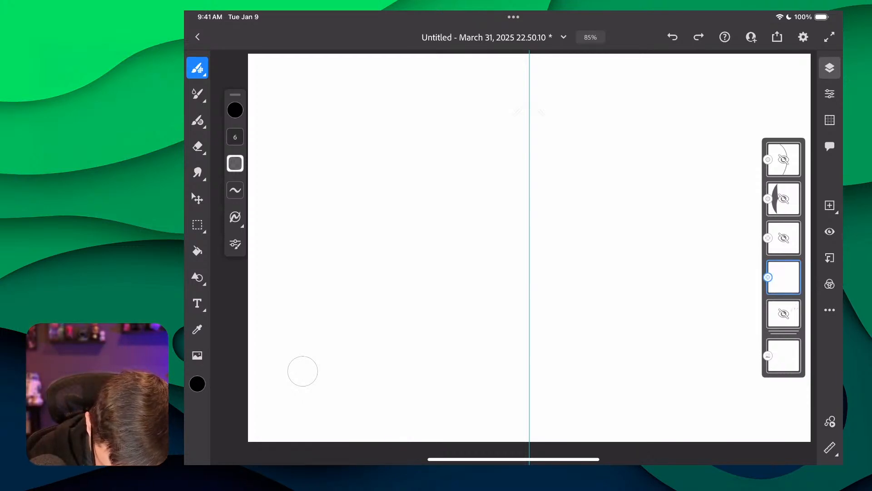
pyautogui.moveTo(491, 293)
pyautogui.mouseDown()
pyautogui.moveTo(501, 341)
pyautogui.moveTo(548, 345)
pyautogui.moveTo(508, 348)
pyautogui.mouseUp()
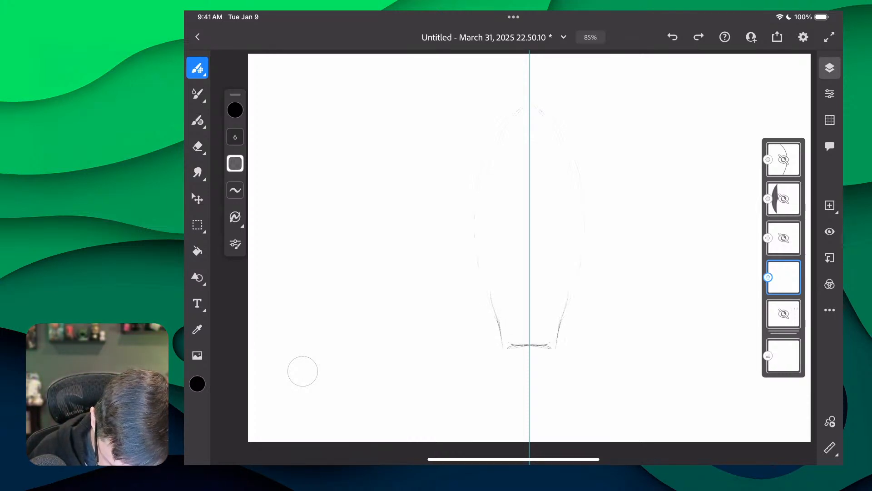
pyautogui.moveTo(489, 313)
pyautogui.mouseDown()
pyautogui.moveTo(476, 267)
pyautogui.moveTo(481, 177)
pyautogui.moveTo(518, 108)
pyautogui.mouseUp()
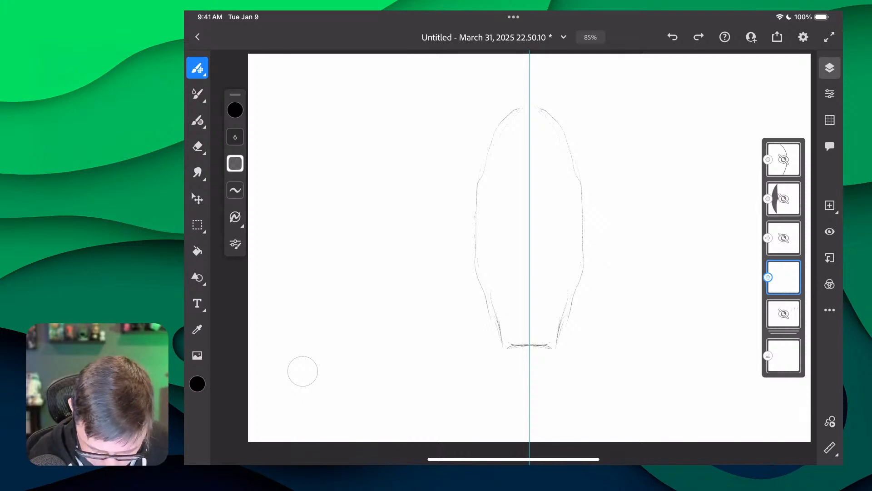
# Draw long curved fins sweeping from the upper sides of the rocket body down past its base to pointed tips.
pyautogui.moveTo(471, 190); pyautogui.dragTo(467, 198)
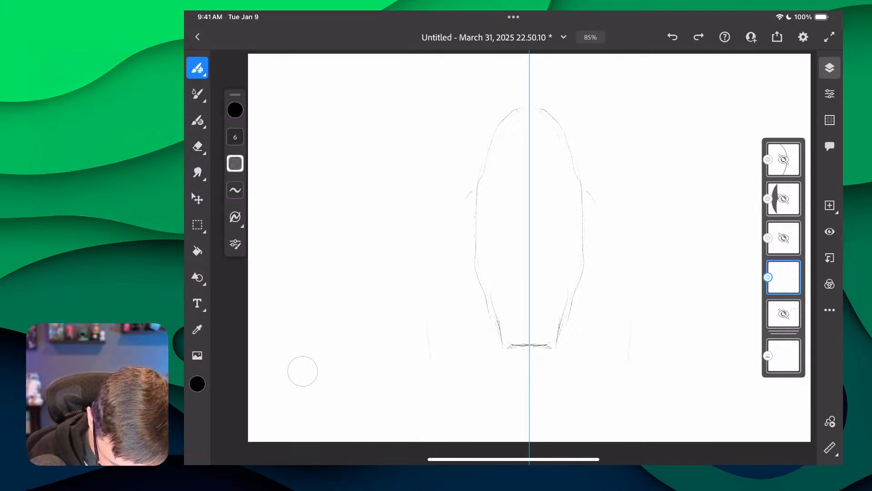
pyautogui.moveTo(466, 350); pyautogui.dragTo(467, 376)
pyautogui.moveTo(497, 318)
pyautogui.mouseDown()
pyautogui.moveTo(473, 345)
pyautogui.moveTo(473, 423)
pyautogui.mouseUp()
pyautogui.moveTo(449, 387)
pyautogui.mouseDown()
pyautogui.moveTo(432, 310)
pyautogui.moveTo(475, 189)
pyautogui.mouseUp()
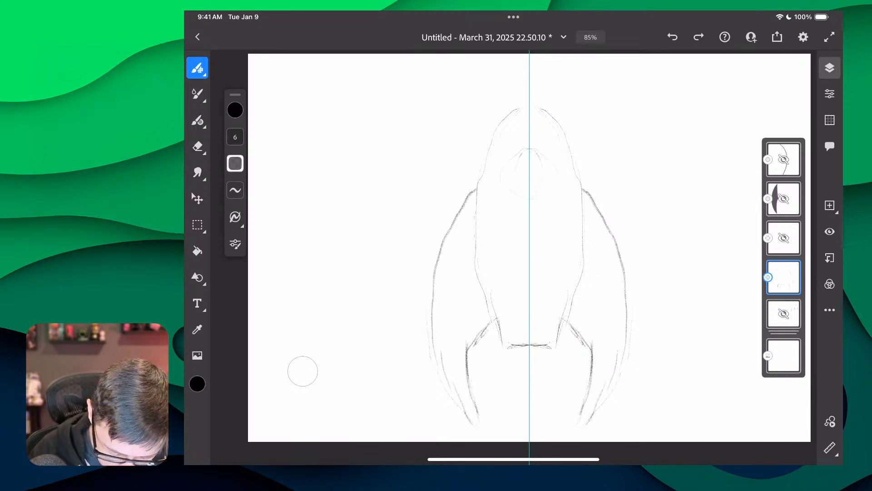
# Sketch a rounded window near the rocket's nose, and a ribbed nozzle with exhaust flames beneath its base.
pyautogui.moveTo(527, 151)
pyautogui.mouseDown()
pyautogui.moveTo(510, 189)
pyautogui.moveTo(527, 201)
pyautogui.mouseUp()
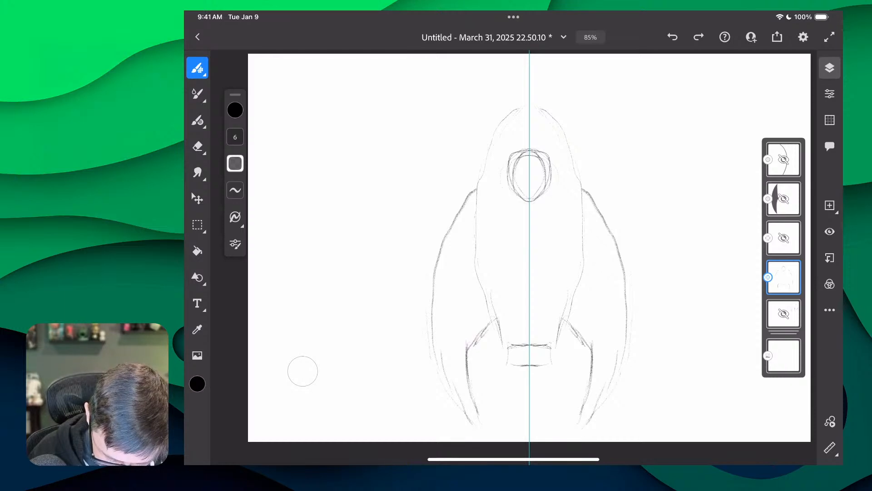
pyautogui.moveTo(508, 344); pyautogui.dragTo(508, 359)
pyautogui.moveTo(505, 356)
pyautogui.mouseDown()
pyautogui.moveTo(517, 365)
pyautogui.moveTo(514, 411)
pyautogui.mouseUp()
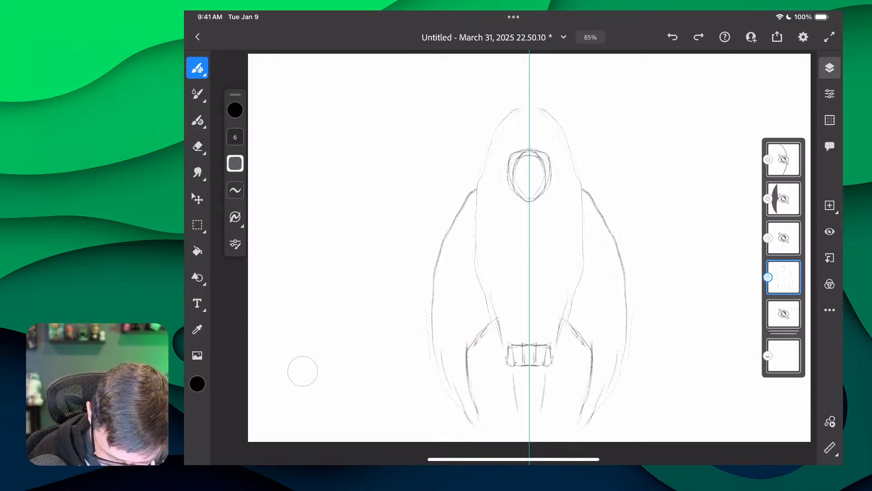
pyautogui.moveTo(515, 375); pyautogui.dragTo(517, 424)
pyautogui.moveTo(510, 390); pyautogui.dragTo(523, 435)
pyautogui.moveTo(518, 375); pyautogui.dragTo(526, 409)
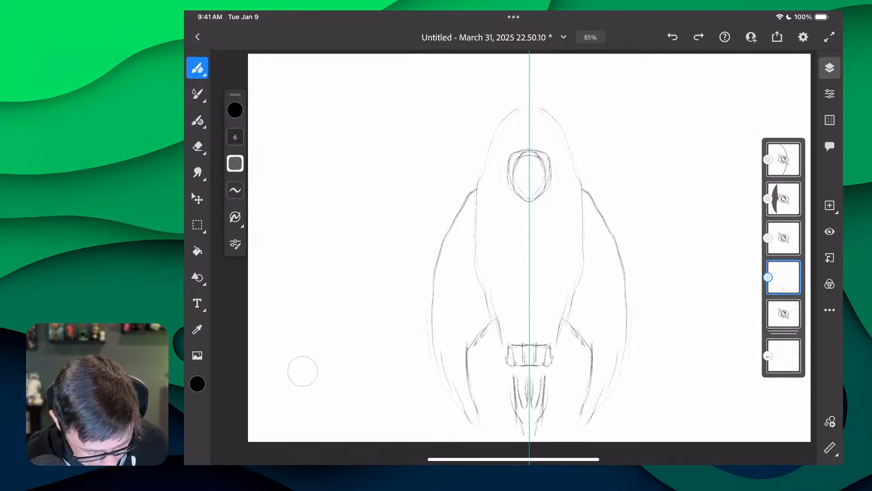
# Shrink the finned rocket sketch and move it to the upper-left corner of the canvas.
pyautogui.press('v')
pyautogui.moveTo(637, 104); pyautogui.dragTo(552, 234)
pyautogui.moveTo(487, 335); pyautogui.dragTo(338, 168)
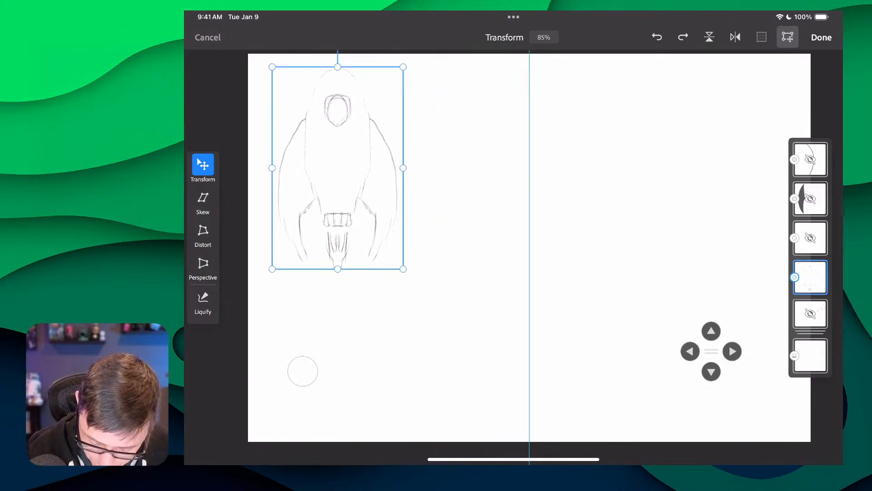
pyautogui.click(821, 37)
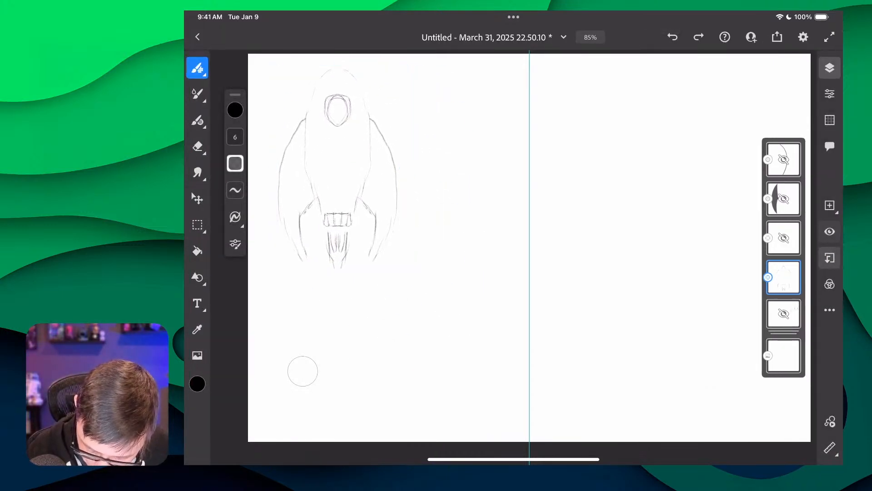
# Add a new layer and sketch a wide, flat-topped rocket body centred on the symmetry axis, narrowing toward its base.
pyautogui.click(829, 232)
pyautogui.click(829, 231)
pyautogui.click(829, 205)
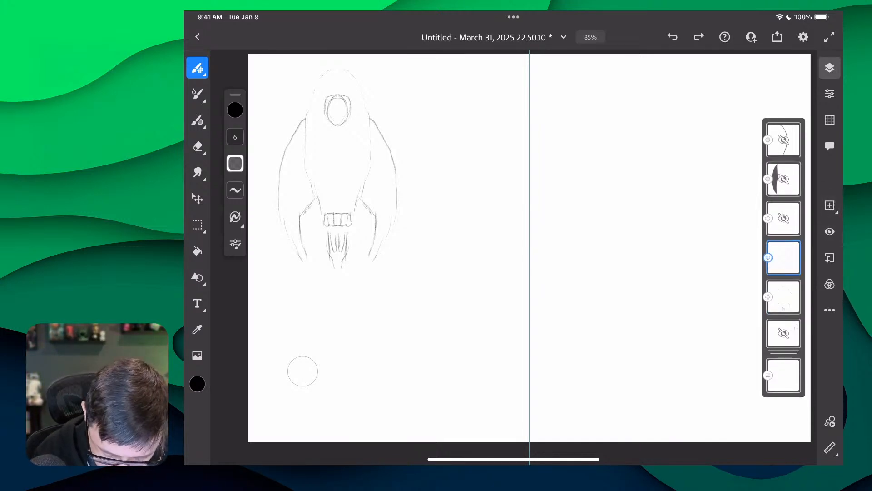
pyautogui.moveTo(481, 145); pyautogui.dragTo(581, 146)
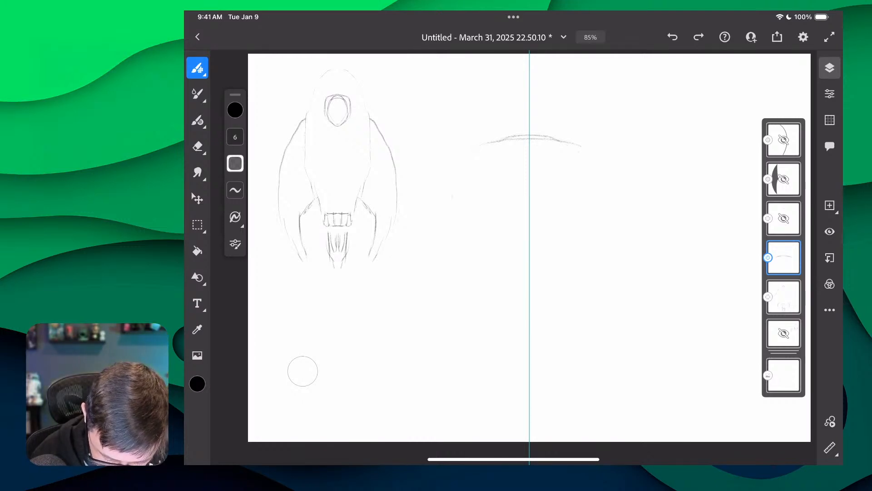
pyautogui.moveTo(588, 305); pyautogui.dragTo(581, 329)
pyautogui.moveTo(563, 358)
pyautogui.mouseDown()
pyautogui.moveTo(594, 270)
pyautogui.moveTo(578, 143)
pyautogui.mouseUp()
pyautogui.moveTo(486, 144); pyautogui.dragTo(529, 137)
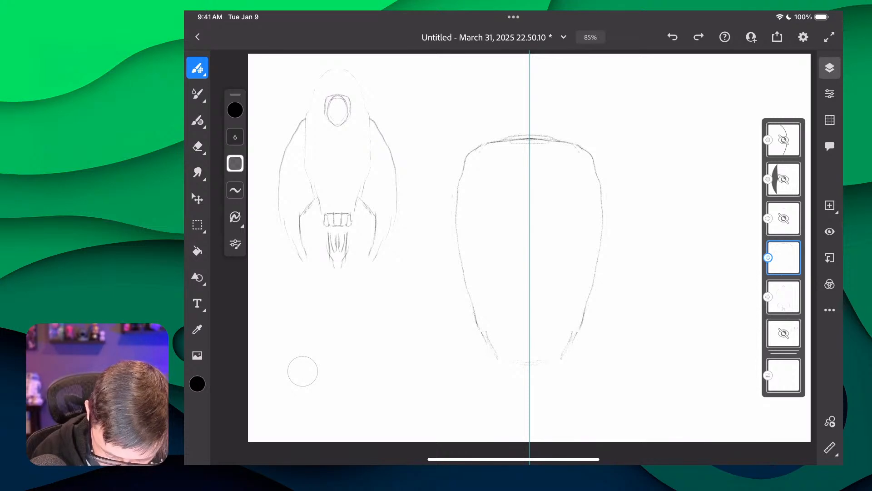
pyautogui.moveTo(516, 364); pyautogui.dragTo(529, 364)
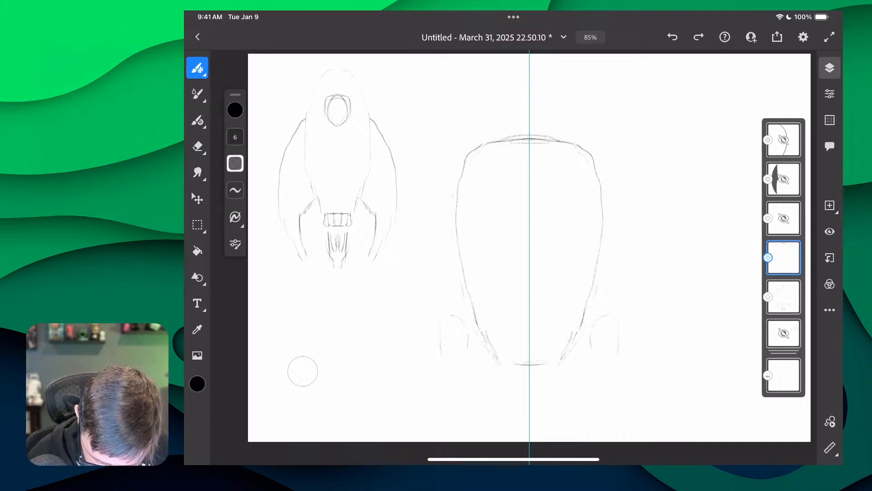
# Draw rounded booster pods joined to the lower sides of the wide body, with nozzles under the pods and the base.
pyautogui.moveTo(442, 365)
pyautogui.mouseDown()
pyautogui.moveTo(461, 366)
pyautogui.moveTo(440, 361)
pyautogui.moveTo(469, 331)
pyautogui.moveTo(441, 358)
pyautogui.moveTo(486, 340)
pyautogui.moveTo(494, 353)
pyautogui.moveTo(472, 347)
pyautogui.moveTo(467, 363)
pyautogui.mouseUp()
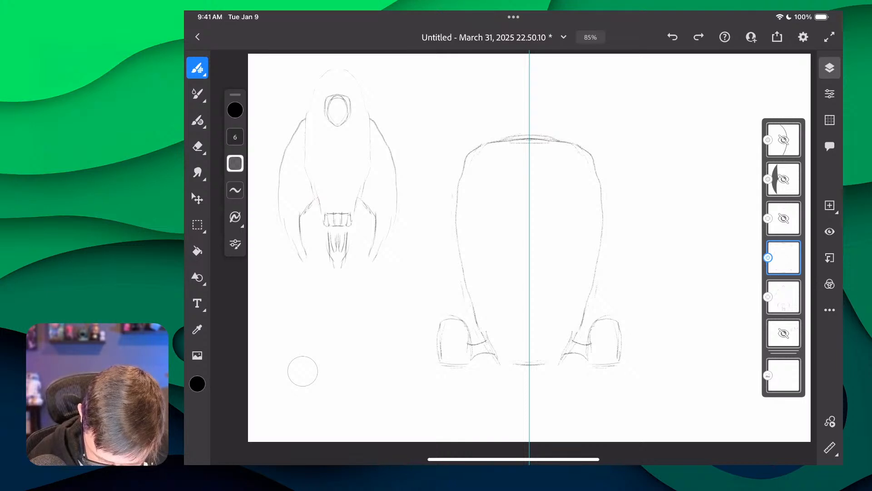
pyautogui.moveTo(440, 327)
pyautogui.mouseDown()
pyautogui.moveTo(440, 353)
pyautogui.moveTo(461, 377)
pyautogui.moveTo(447, 378)
pyautogui.mouseUp()
pyautogui.moveTo(504, 367)
pyautogui.mouseDown()
pyautogui.moveTo(504, 377)
pyautogui.moveTo(522, 378)
pyautogui.mouseUp()
pyautogui.moveTo(523, 379); pyautogui.dragTo(517, 380)
pyautogui.moveTo(521, 364)
pyautogui.mouseDown()
pyautogui.moveTo(521, 376)
pyautogui.moveTo(504, 380)
pyautogui.mouseUp()
pyautogui.moveTo(502, 363); pyautogui.dragTo(529, 363)
pyautogui.moveTo(502, 356); pyautogui.dragTo(496, 372)
pyautogui.moveTo(439, 323); pyautogui.dragTo(436, 352)
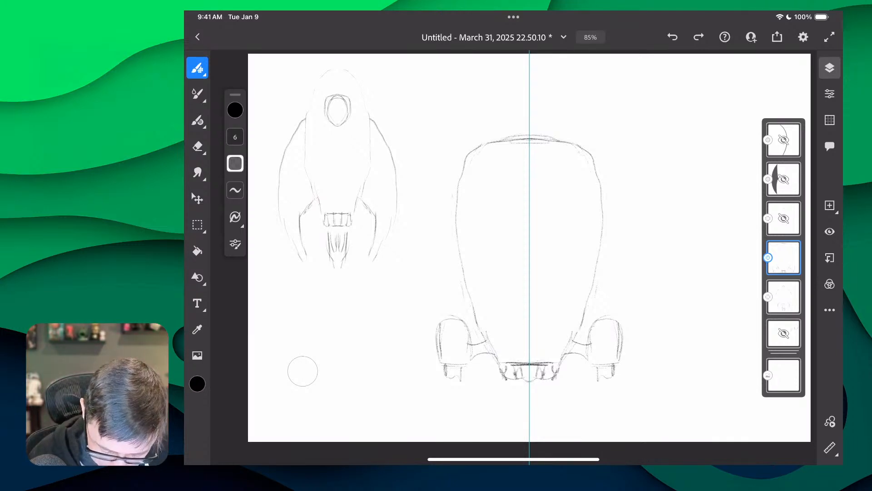
# Add slim side panels along the wide rocket body and a round porthole with concentric rings in its upper half.
pyautogui.moveTo(450, 237)
pyautogui.mouseDown()
pyautogui.moveTo(453, 286)
pyautogui.moveTo(474, 302)
pyautogui.moveTo(459, 207)
pyautogui.moveTo(449, 260)
pyautogui.mouseUp()
pyautogui.moveTo(470, 149); pyautogui.dragTo(463, 162)
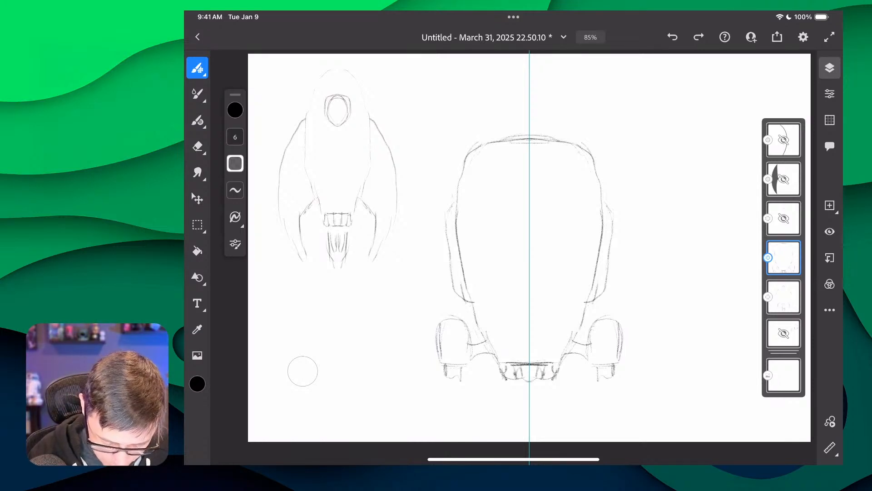
pyautogui.moveTo(529, 236); pyautogui.dragTo(530, 179)
pyautogui.moveTo(529, 237)
pyautogui.mouseDown()
pyautogui.moveTo(509, 230)
pyautogui.moveTo(522, 171)
pyautogui.mouseUp()
pyautogui.moveTo(529, 172)
pyautogui.mouseDown()
pyautogui.moveTo(516, 179)
pyautogui.moveTo(501, 217)
pyautogui.mouseUp()
pyautogui.moveTo(509, 233)
pyautogui.mouseDown()
pyautogui.moveTo(525, 238)
pyautogui.moveTo(529, 173)
pyautogui.moveTo(511, 231)
pyautogui.mouseUp()
pyautogui.moveTo(527, 184); pyautogui.dragTo(527, 224)
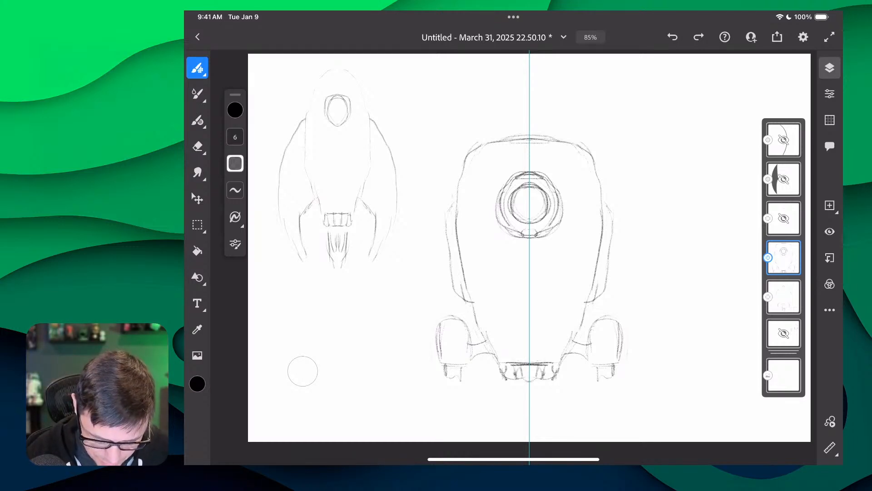
# Sketch faint vertical lines outside the wide rocket, then thicken the booster pod outlines and reinforce the nozzle details.
pyautogui.moveTo(583, 330); pyautogui.dragTo(574, 342)
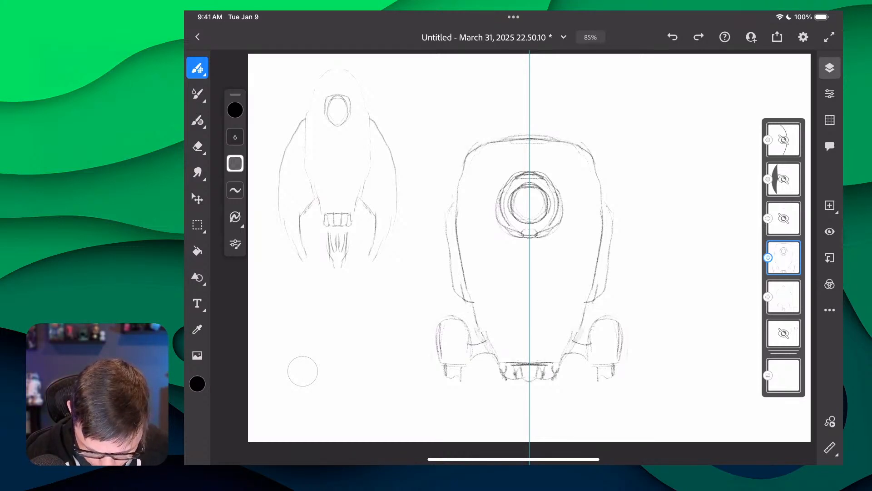
pyautogui.moveTo(411, 142)
pyautogui.mouseDown()
pyautogui.moveTo(404, 363)
pyautogui.moveTo(418, 376)
pyautogui.mouseUp()
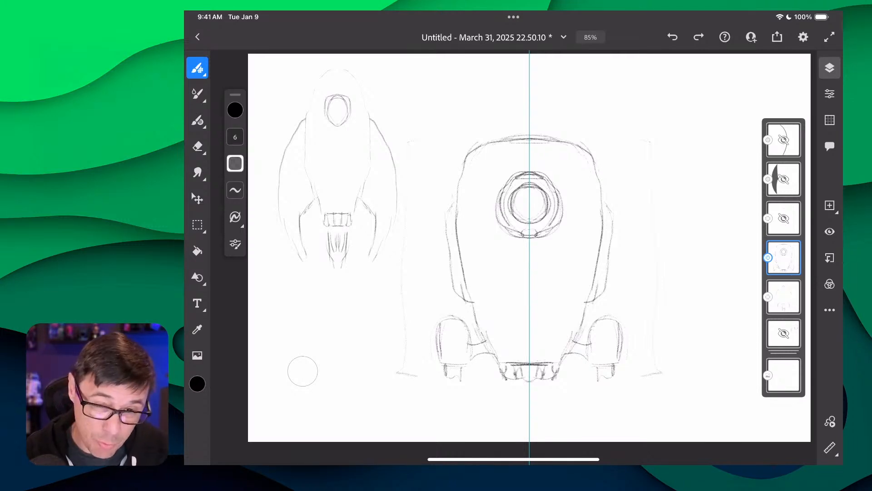
pyautogui.moveTo(463, 326); pyautogui.dragTo(471, 361)
pyautogui.moveTo(466, 328)
pyautogui.mouseDown()
pyautogui.moveTo(439, 349)
pyautogui.moveTo(450, 368)
pyautogui.mouseUp()
pyautogui.moveTo(464, 365)
pyautogui.mouseDown()
pyautogui.moveTo(434, 363)
pyautogui.moveTo(463, 323)
pyautogui.moveTo(452, 366)
pyautogui.moveTo(458, 314)
pyautogui.mouseUp()
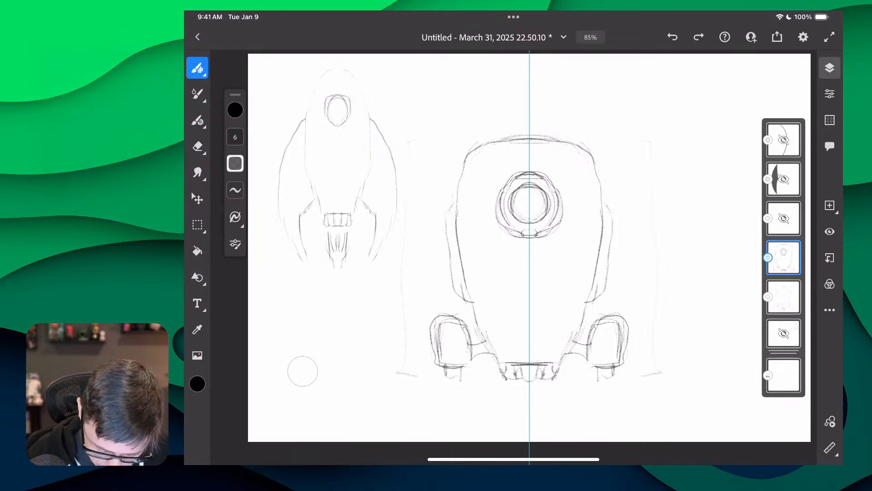
pyautogui.moveTo(462, 377)
pyautogui.mouseDown()
pyautogui.moveTo(442, 368)
pyautogui.moveTo(464, 377)
pyautogui.moveTo(466, 368)
pyautogui.moveTo(435, 366)
pyautogui.mouseUp()
pyautogui.moveTo(435, 366); pyautogui.dragTo(500, 379)
pyautogui.moveTo(498, 362)
pyautogui.mouseDown()
pyautogui.moveTo(528, 363)
pyautogui.moveTo(519, 380)
pyautogui.moveTo(528, 380)
pyautogui.moveTo(515, 382)
pyautogui.mouseUp()
pyautogui.moveTo(500, 370)
pyautogui.mouseDown()
pyautogui.moveTo(510, 381)
pyautogui.moveTo(528, 365)
pyautogui.mouseUp()
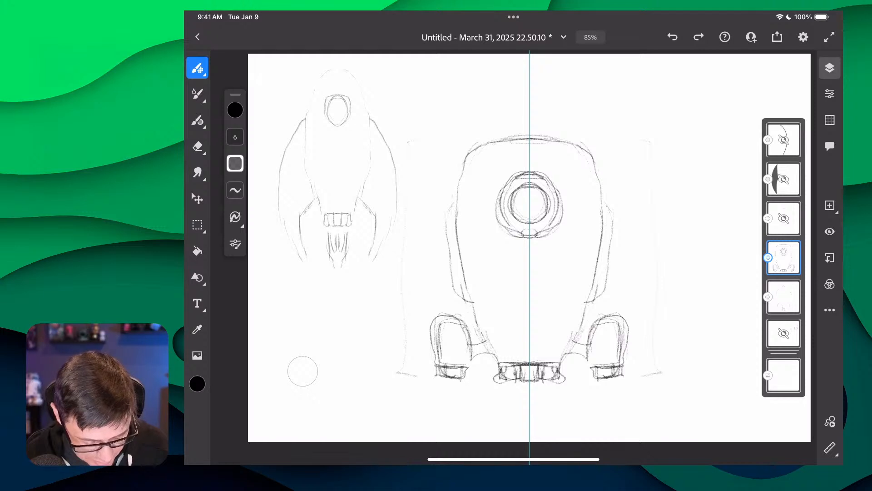
# Shrink the wide rocket sketch and place it near the canvas top, just right of the finned rocket.
pyautogui.click(197, 198)
pyautogui.moveTo(664, 131); pyautogui.dragTo(530, 257)
pyautogui.moveTo(462, 320); pyautogui.dragTo(453, 122)
pyautogui.moveTo(523, 184); pyautogui.dragTo(487, 152)
pyautogui.moveTo(437, 105); pyautogui.dragTo(446, 104)
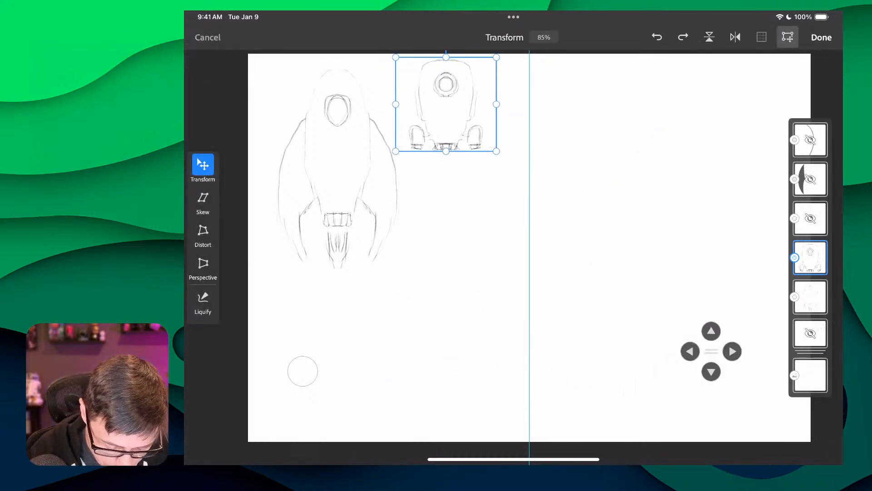
pyautogui.click(822, 37)
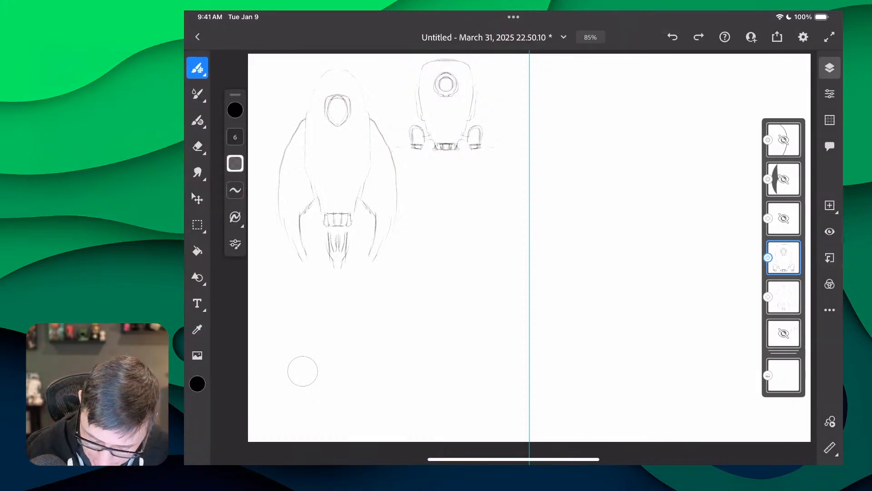
# Add a new layer and sketch a slender rocket body with side bulges, a narrow waist and an engine block below.
pyautogui.click(829, 205)
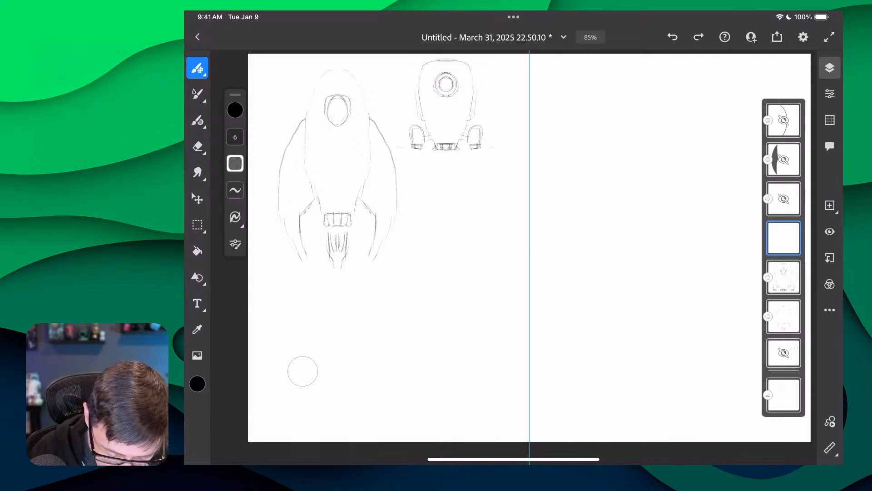
pyautogui.moveTo(504, 278)
pyautogui.mouseDown()
pyautogui.moveTo(518, 294)
pyautogui.moveTo(502, 352)
pyautogui.moveTo(518, 384)
pyautogui.mouseUp()
pyautogui.moveTo(497, 342); pyautogui.dragTo(504, 386)
pyautogui.moveTo(496, 336); pyautogui.dragTo(514, 324)
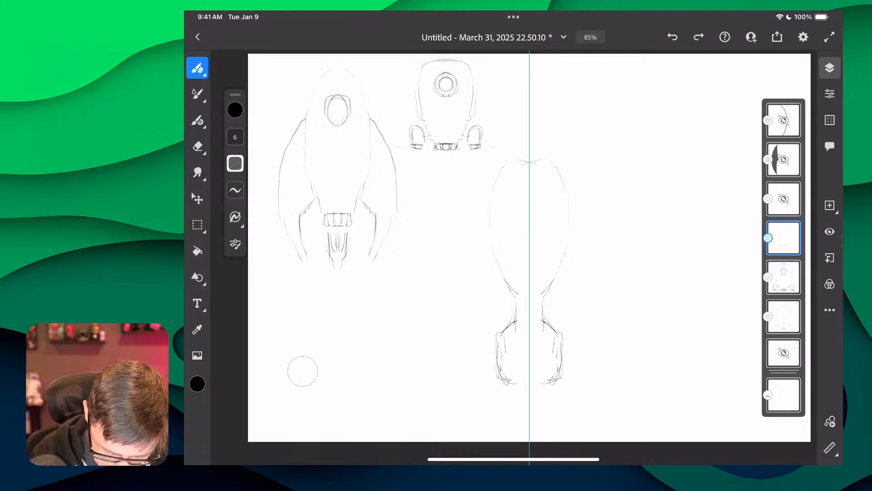
pyautogui.moveTo(507, 283); pyautogui.dragTo(503, 320)
pyautogui.moveTo(555, 300); pyautogui.dragTo(551, 323)
pyautogui.moveTo(501, 278)
pyautogui.mouseDown()
pyautogui.moveTo(486, 233)
pyautogui.moveTo(483, 261)
pyautogui.moveTo(511, 283)
pyautogui.mouseUp()
pyautogui.moveTo(493, 213); pyautogui.dragTo(489, 248)
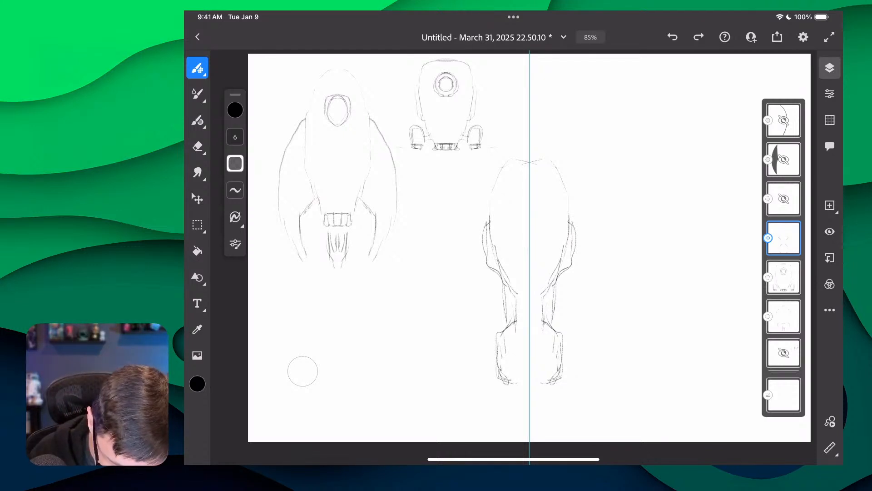
# Draw a nose cap on the slender rocket, darken its upper contour and add a nozzle below the engine block.
pyautogui.moveTo(505, 158)
pyautogui.mouseDown()
pyautogui.moveTo(527, 160)
pyautogui.moveTo(527, 145)
pyautogui.moveTo(528, 159)
pyautogui.mouseUp()
pyautogui.moveTo(501, 164)
pyautogui.mouseDown()
pyautogui.moveTo(512, 151)
pyautogui.moveTo(493, 203)
pyautogui.moveTo(492, 184)
pyautogui.mouseUp()
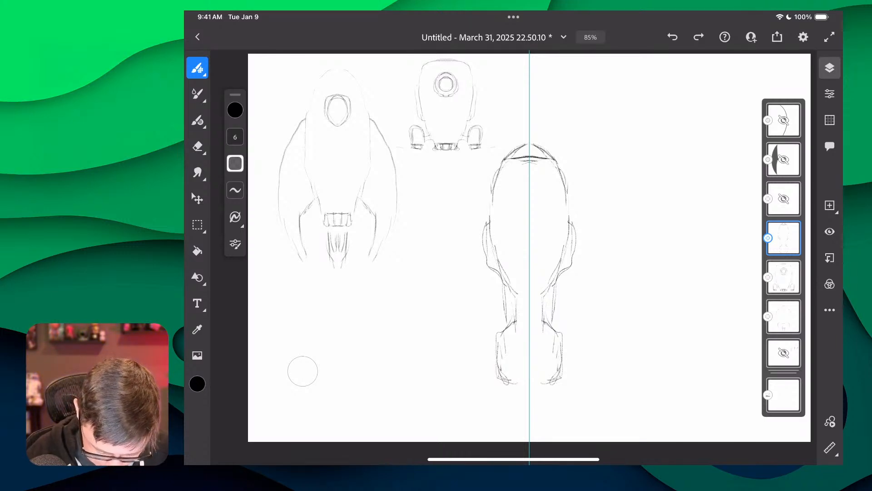
pyautogui.moveTo(511, 401); pyautogui.dragTo(528, 404)
pyautogui.moveTo(512, 382); pyautogui.dragTo(513, 398)
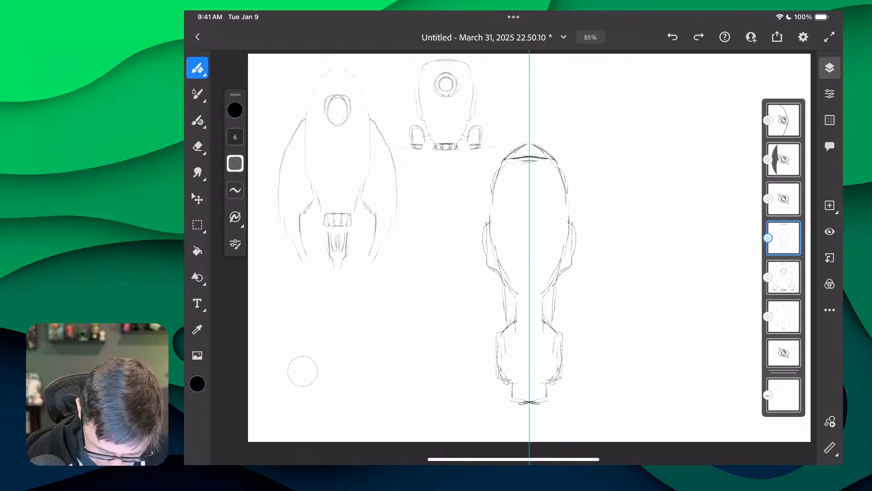
# Sketch large swept wings from the slender rocket's waist and small curved pointed fins beside its upper body.
pyautogui.moveTo(495, 298); pyautogui.dragTo(427, 377)
pyautogui.moveTo(499, 365)
pyautogui.mouseDown()
pyautogui.moveTo(476, 381)
pyautogui.moveTo(422, 384)
pyautogui.moveTo(453, 386)
pyautogui.mouseUp()
pyautogui.moveTo(495, 296); pyautogui.dragTo(424, 363)
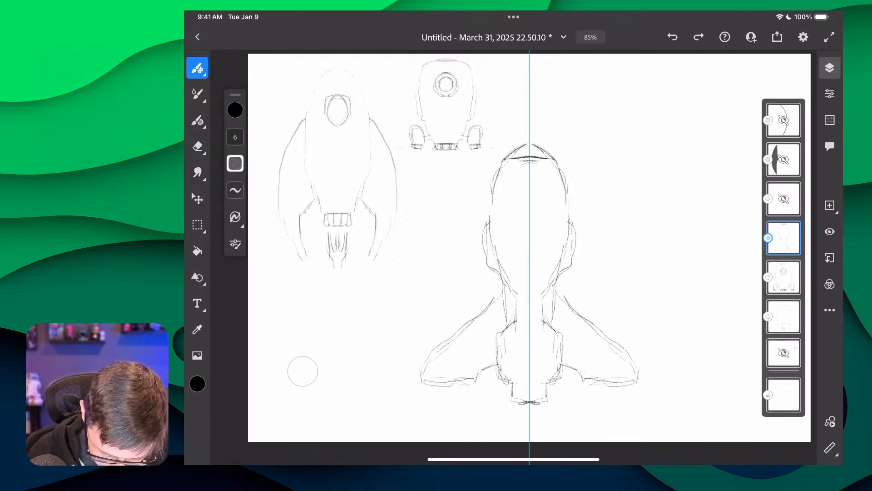
pyautogui.moveTo(486, 181)
pyautogui.mouseDown()
pyautogui.moveTo(451, 238)
pyautogui.moveTo(476, 218)
pyautogui.moveTo(452, 237)
pyautogui.mouseUp()
pyautogui.moveTo(452, 234); pyautogui.dragTo(486, 182)
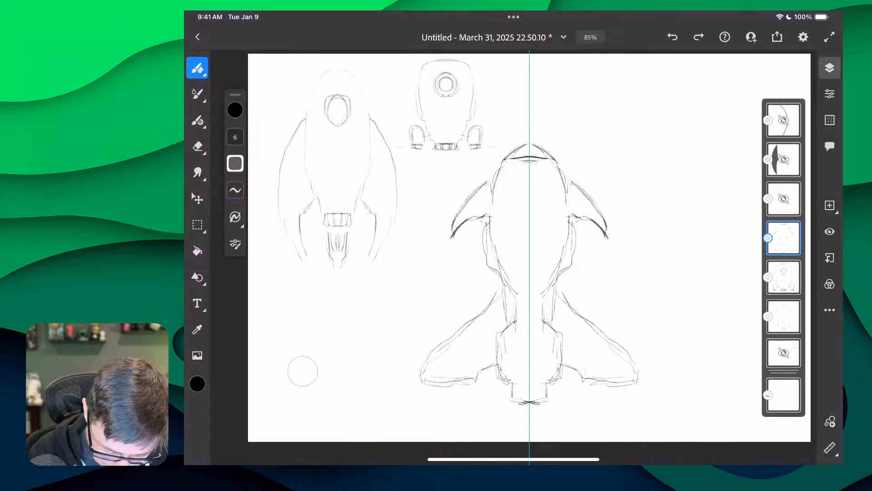
# Draw a rounded cockpit window on the slender rocket and a tapered centre panel with crisscross detailing beneath it.
pyautogui.moveTo(529, 169)
pyautogui.mouseDown()
pyautogui.moveTo(513, 174)
pyautogui.moveTo(527, 212)
pyautogui.mouseUp()
pyautogui.moveTo(512, 179); pyautogui.dragTo(514, 211)
pyautogui.moveTo(512, 178)
pyautogui.mouseDown()
pyautogui.moveTo(529, 176)
pyautogui.moveTo(514, 204)
pyautogui.moveTo(518, 222)
pyautogui.mouseUp()
pyautogui.moveTo(529, 222)
pyautogui.mouseDown()
pyautogui.moveTo(519, 225)
pyautogui.moveTo(538, 272)
pyautogui.moveTo(527, 295)
pyautogui.mouseUp()
pyautogui.moveTo(522, 266); pyautogui.dragTo(524, 223)
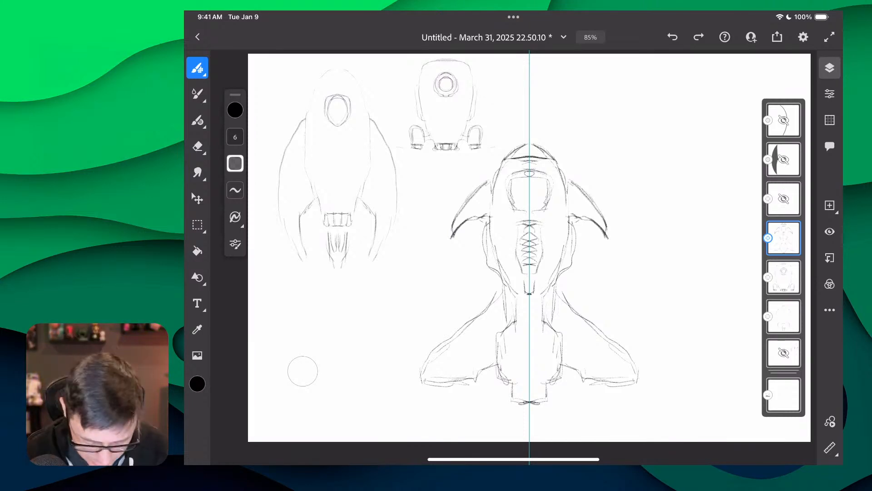
# Darken the large wing outlines, add small pods at their inner trailing edges and shade the sides of the waist.
pyautogui.moveTo(556, 282)
pyautogui.mouseDown()
pyautogui.moveTo(564, 304)
pyautogui.moveTo(637, 364)
pyautogui.moveTo(638, 383)
pyautogui.moveTo(588, 380)
pyautogui.moveTo(585, 392)
pyautogui.moveTo(576, 369)
pyautogui.mouseUp()
pyautogui.moveTo(579, 369); pyautogui.dragTo(634, 360)
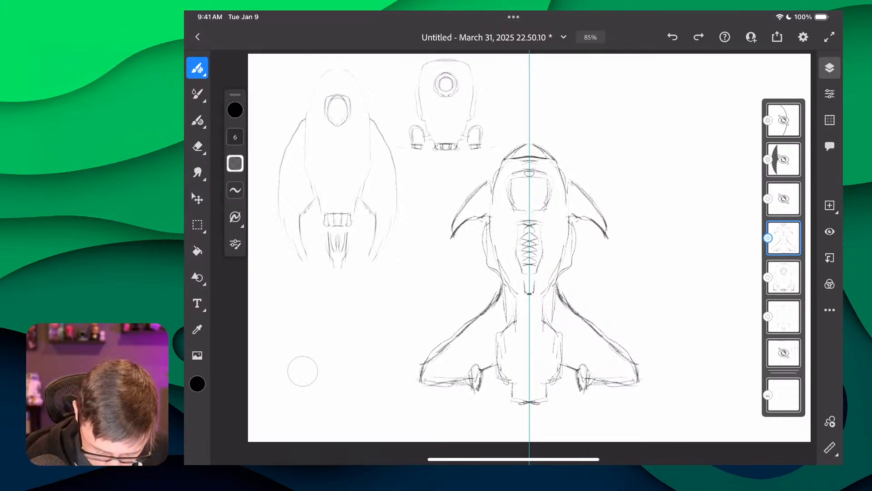
pyautogui.moveTo(554, 298); pyautogui.dragTo(548, 330)
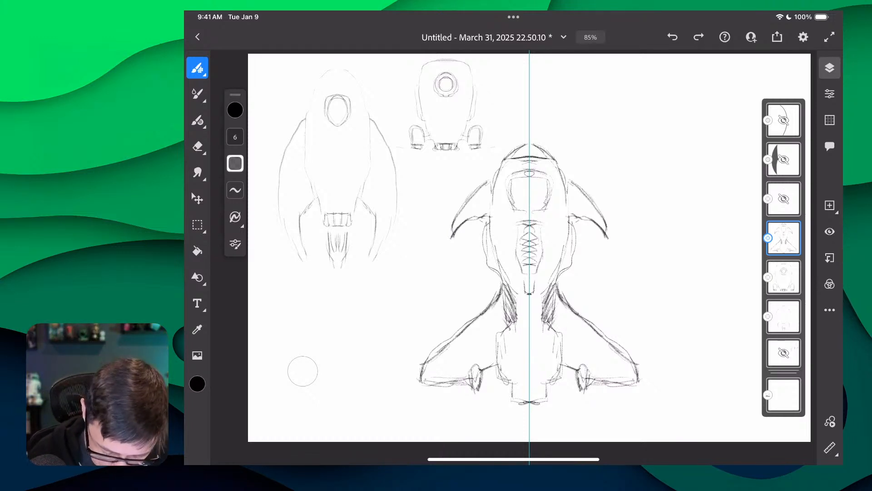
# Darken the slender rocket's hull sides and engine block edges, adding small hatched panels above the wing roots.
pyautogui.moveTo(565, 225)
pyautogui.mouseDown()
pyautogui.moveTo(552, 287)
pyautogui.moveTo(565, 221)
pyautogui.moveTo(554, 157)
pyautogui.moveTo(571, 190)
pyautogui.moveTo(573, 227)
pyautogui.mouseUp()
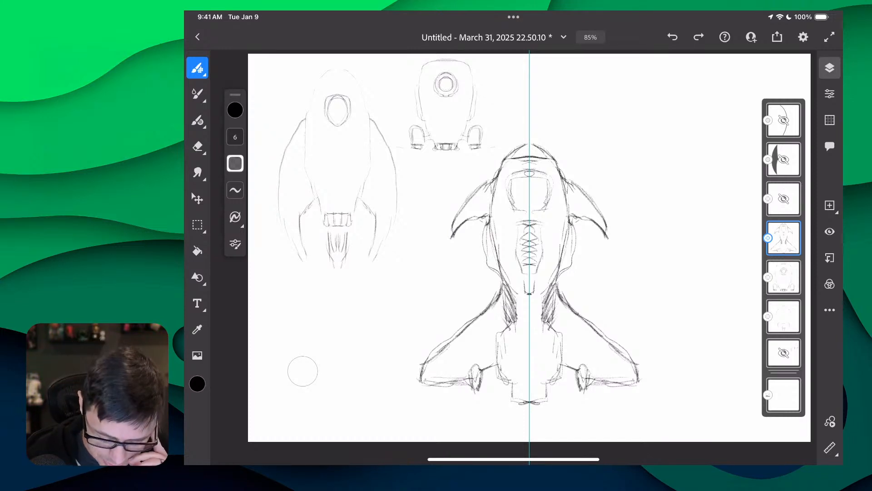
pyautogui.moveTo(490, 267)
pyautogui.mouseDown()
pyautogui.moveTo(486, 308)
pyautogui.moveTo(502, 282)
pyautogui.moveTo(490, 287)
pyautogui.moveTo(491, 278)
pyautogui.mouseUp()
pyautogui.moveTo(490, 219); pyautogui.dragTo(493, 277)
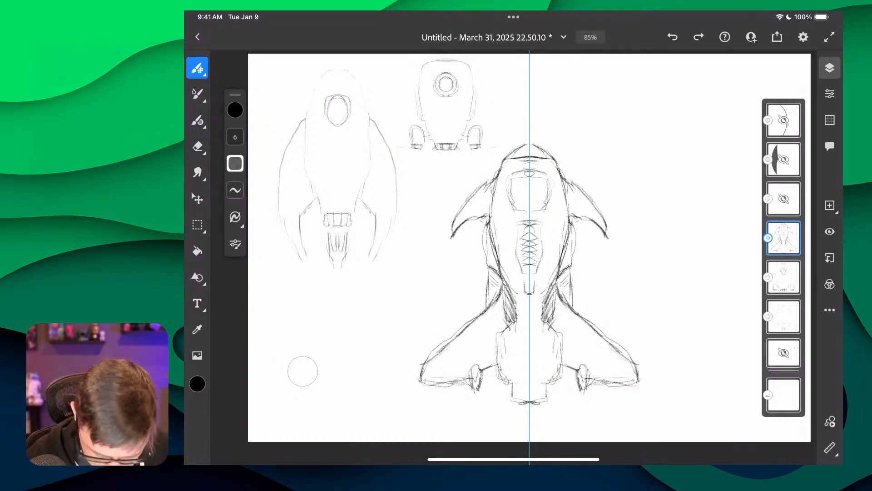
pyautogui.moveTo(508, 334)
pyautogui.mouseDown()
pyautogui.moveTo(505, 385)
pyautogui.moveTo(498, 370)
pyautogui.mouseUp()
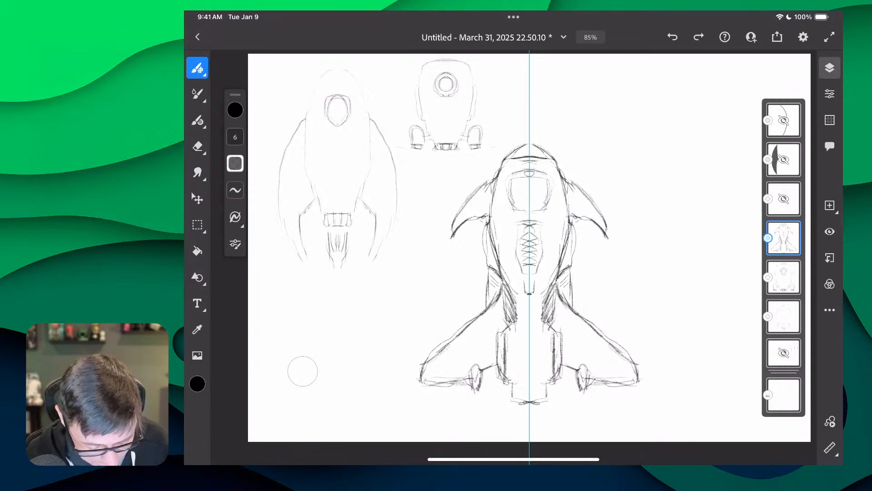
# Scale the slender rocket sketch down to about half size and place it beneath the small rocket, beside the large-winged one.
pyautogui.click(197, 199)
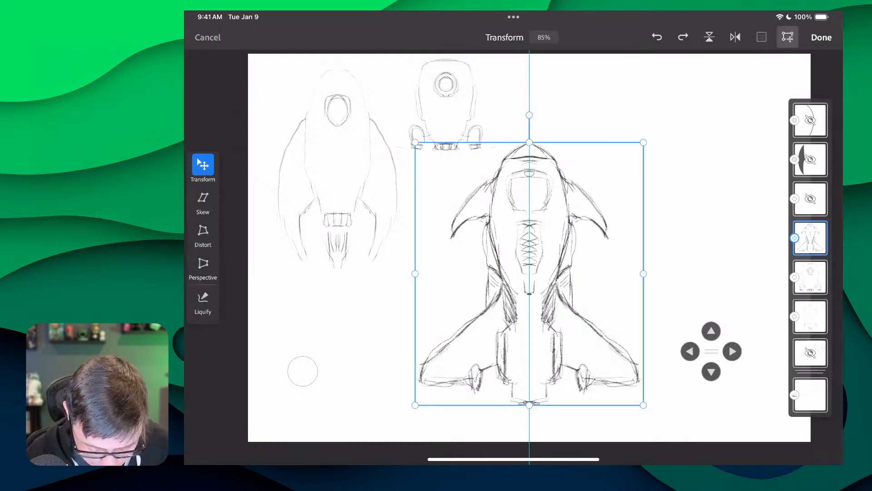
pyautogui.moveTo(643, 141); pyautogui.dragTo(566, 230)
pyautogui.moveTo(491, 317); pyautogui.dragTo(435, 320)
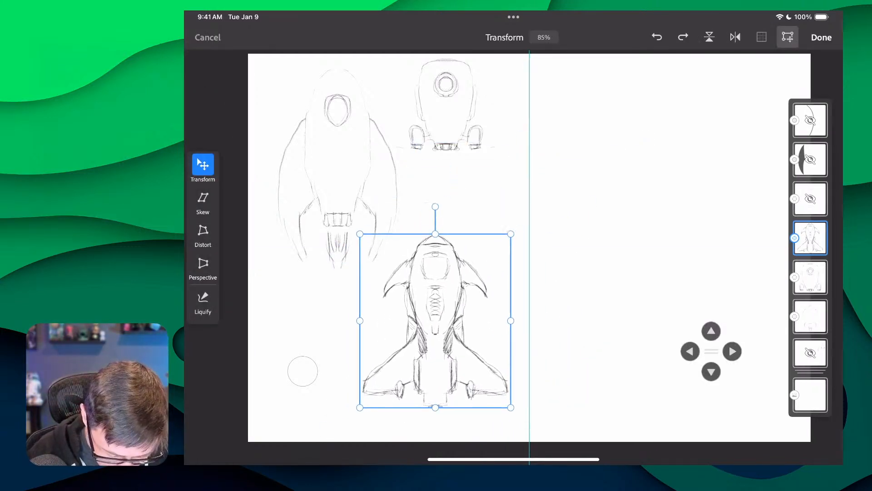
pyautogui.moveTo(510, 234); pyautogui.dragTo(478, 268)
pyautogui.moveTo(419, 338); pyautogui.dragTo(452, 233)
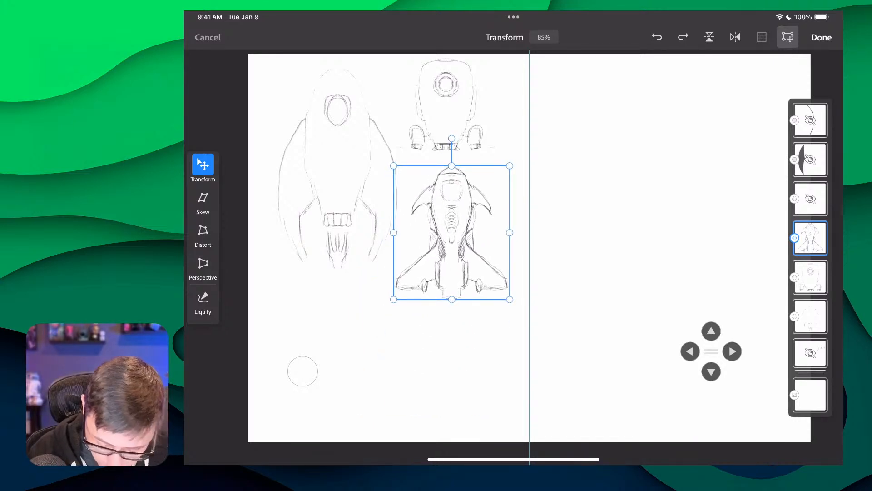
# Commit the transform, hide the three small spaceship sketch layers, and show the large rocket sketch layer centred on the canvas.
pyautogui.click(821, 37)
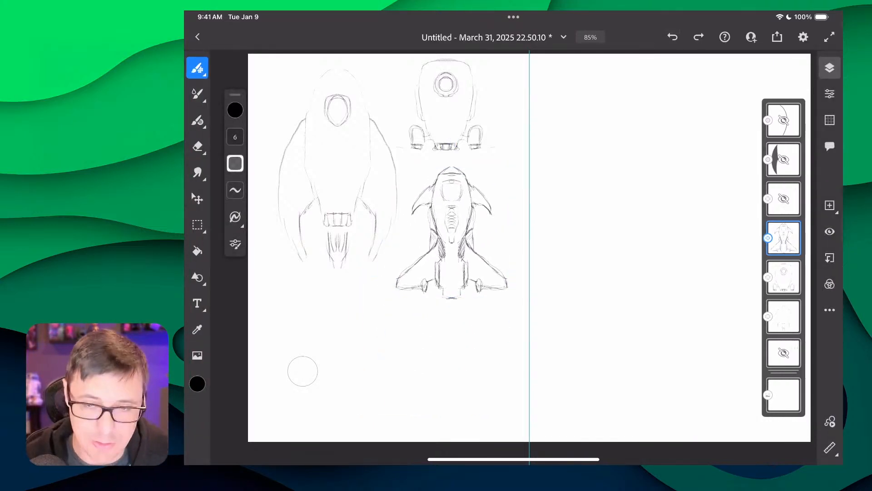
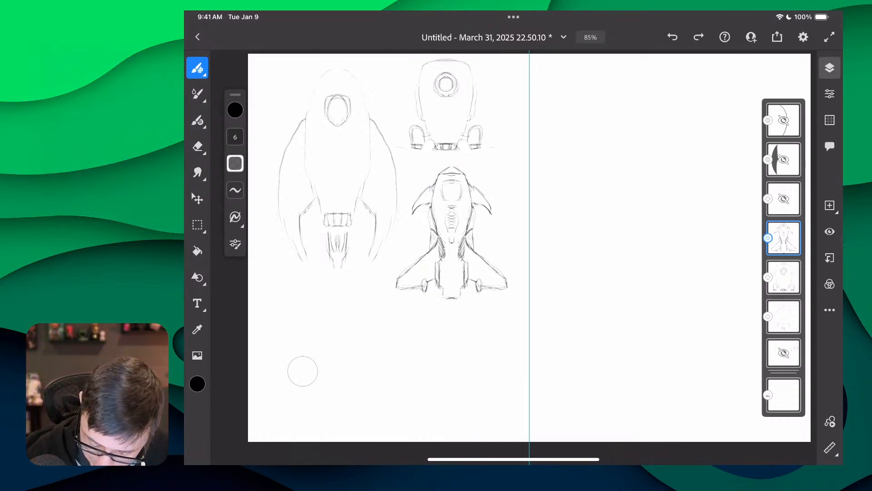
pyautogui.click(829, 232)
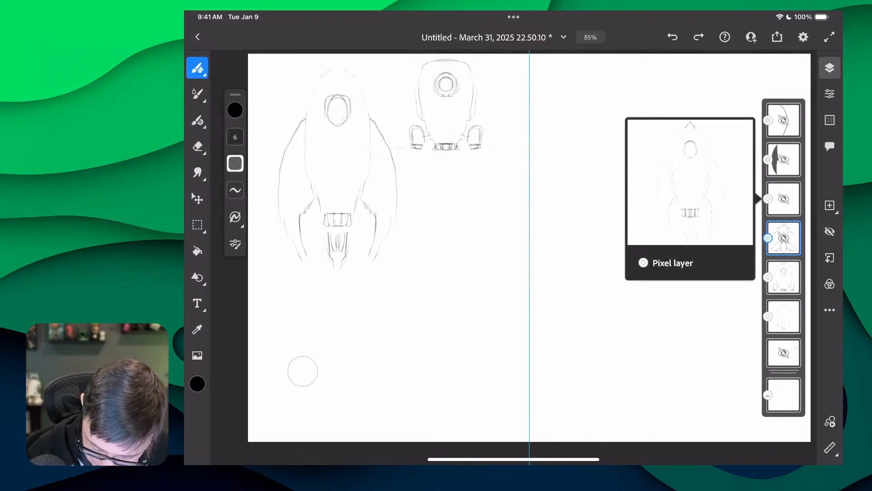
pyautogui.click(783, 277)
pyautogui.click(829, 231)
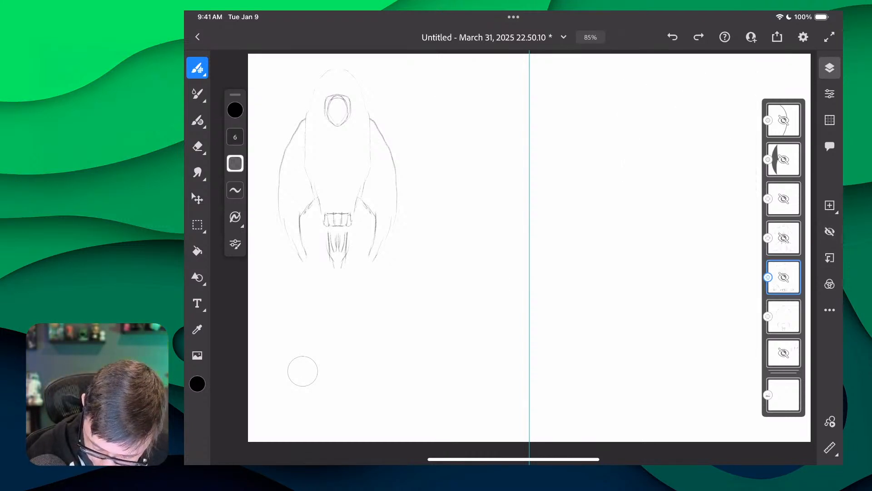
pyautogui.click(783, 316)
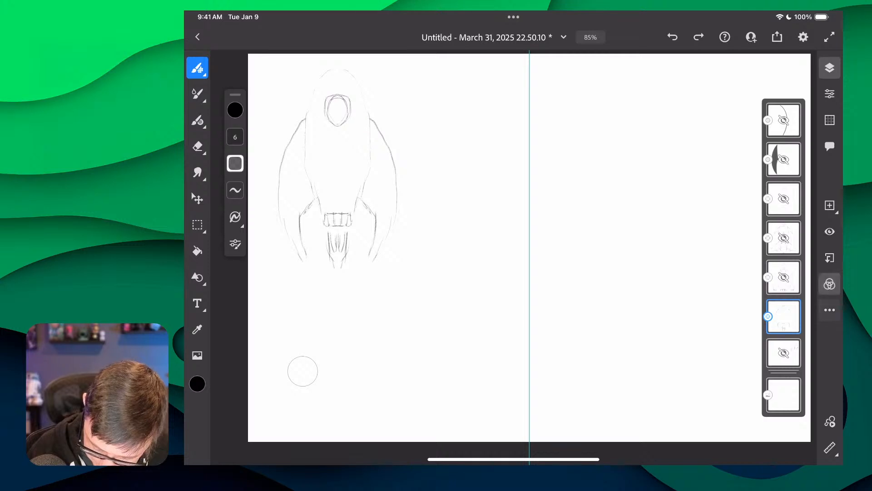
pyautogui.click(830, 231)
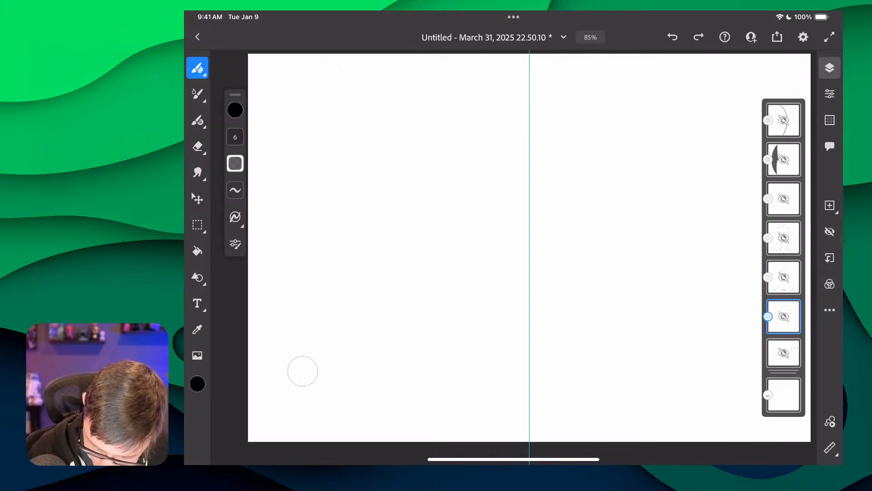
pyautogui.click(783, 198)
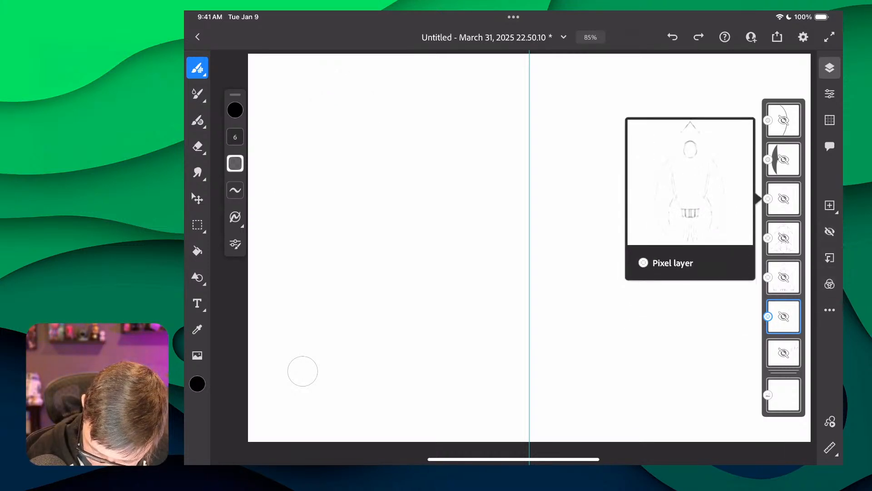
pyautogui.click(830, 231)
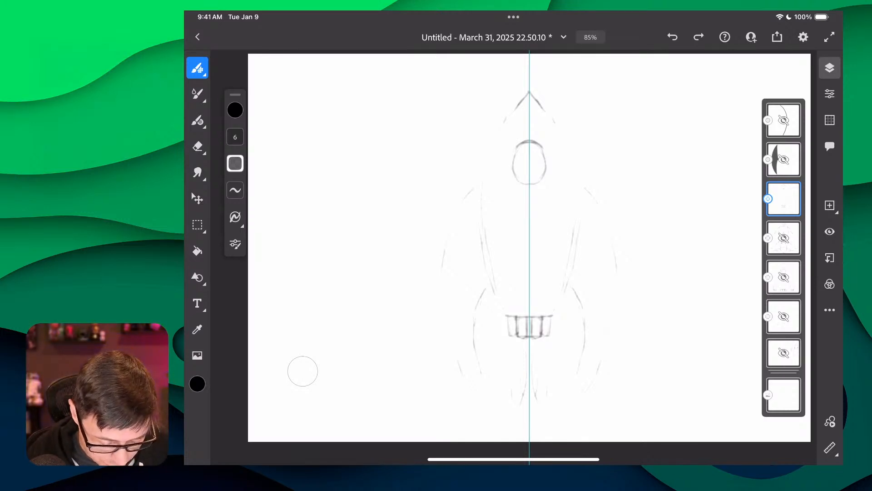
# Add an empty layer above the rocket sketch and activate the vector brush for inking.
pyautogui.click(197, 120)
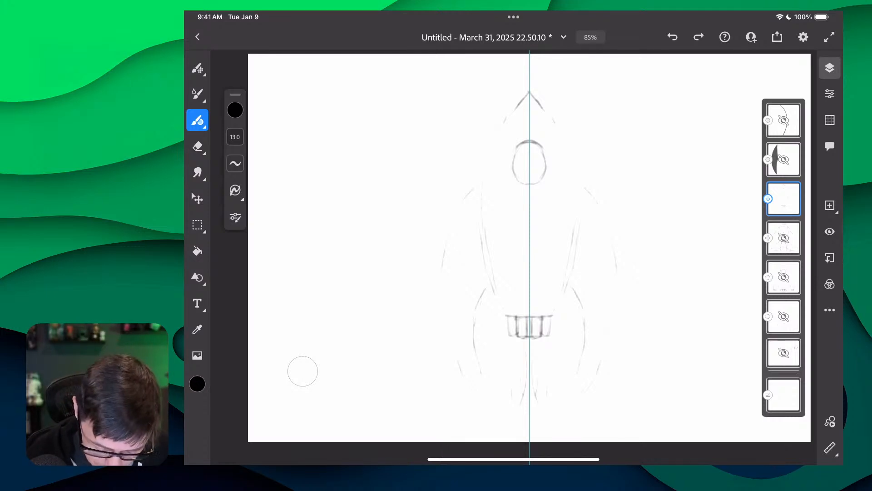
pyautogui.click(830, 205)
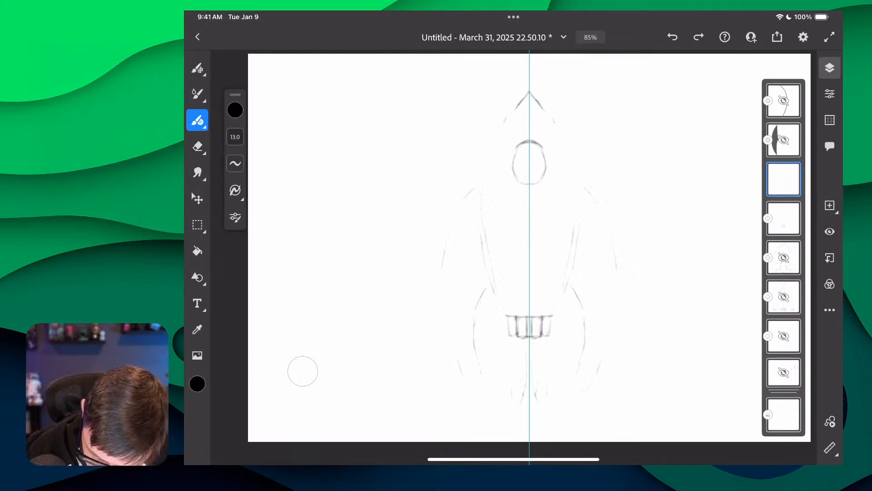
pyautogui.click(197, 119)
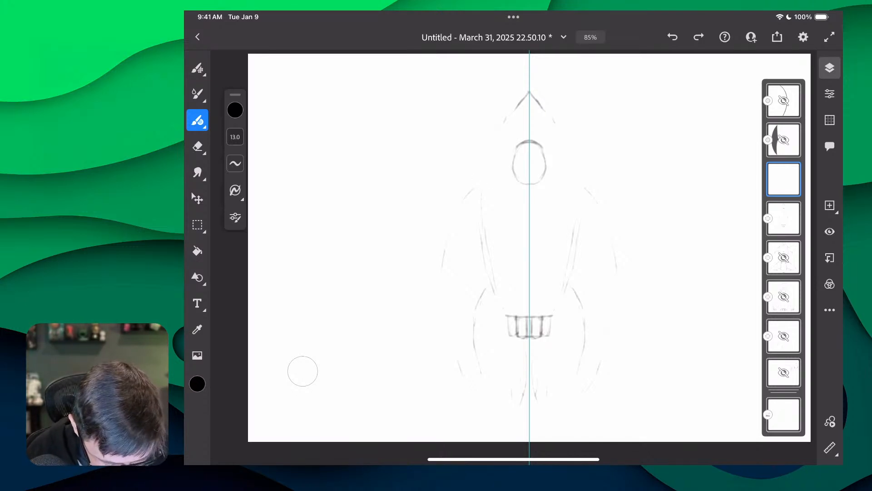
pyautogui.click(235, 190)
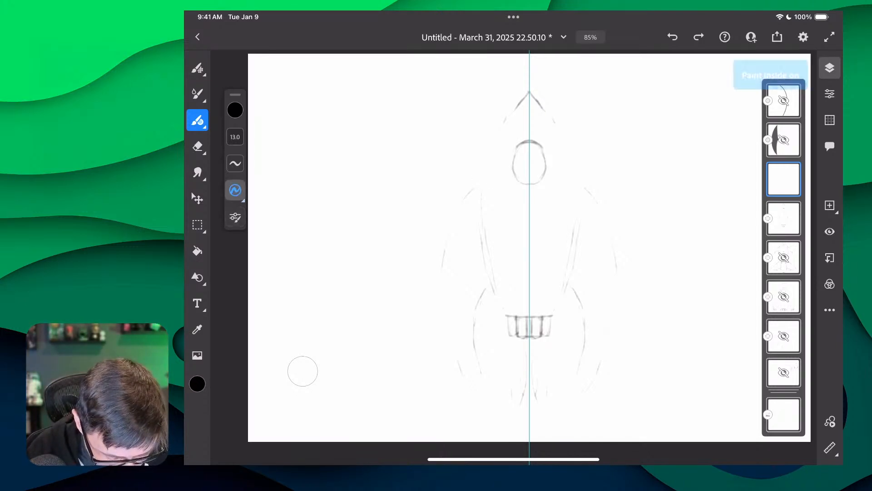
pyautogui.click(235, 190)
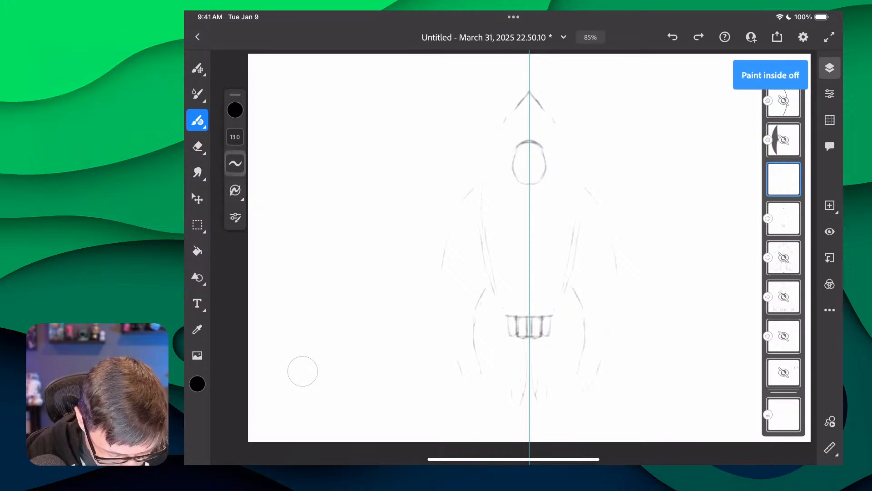
pyautogui.click(234, 163)
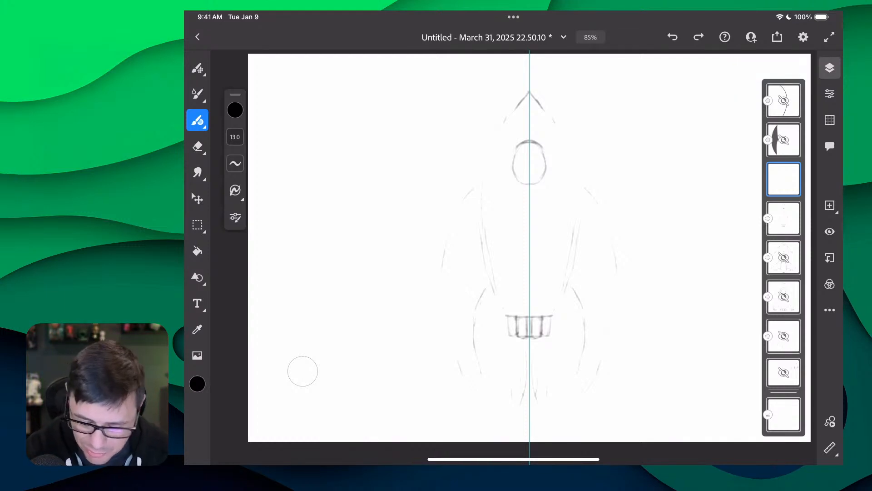
# Undo the mirrored test stroke and turn off the vertical symmetry guide.
pyautogui.moveTo(459, 182); pyautogui.dragTo(454, 193)
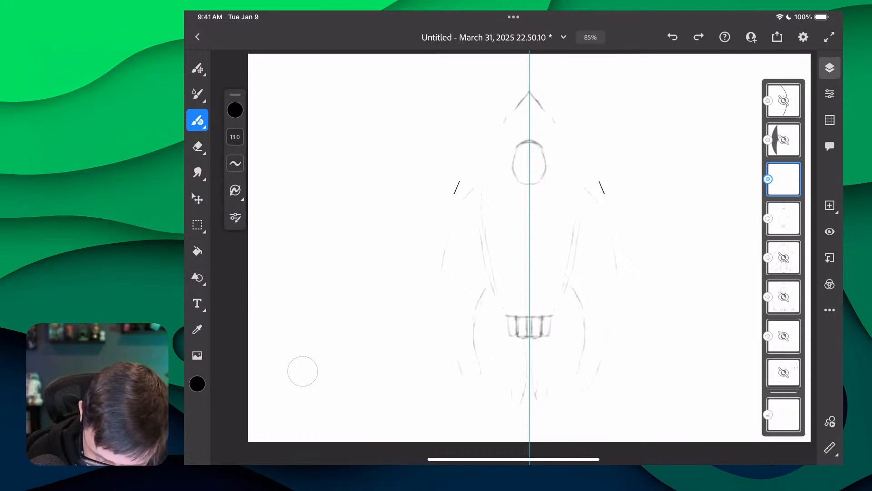
pyautogui.hotkey('ctrl', 'z')
pyautogui.click(829, 119)
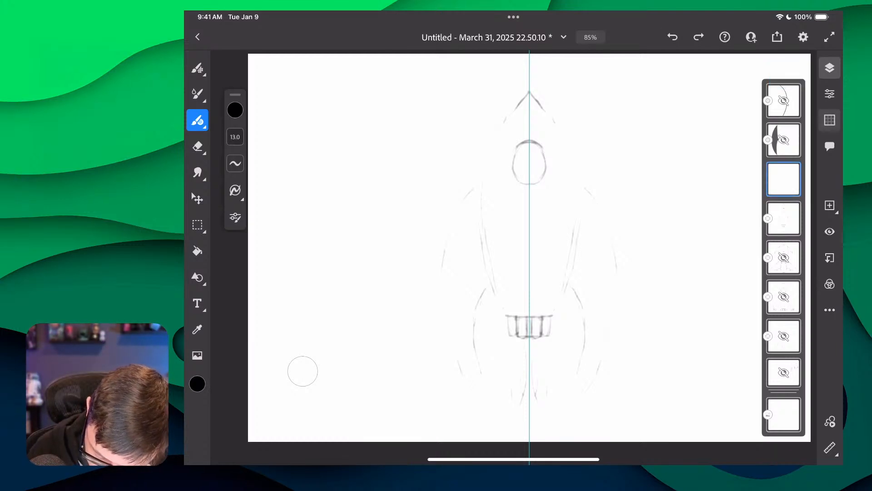
pyautogui.click(798, 168)
pyautogui.click(829, 119)
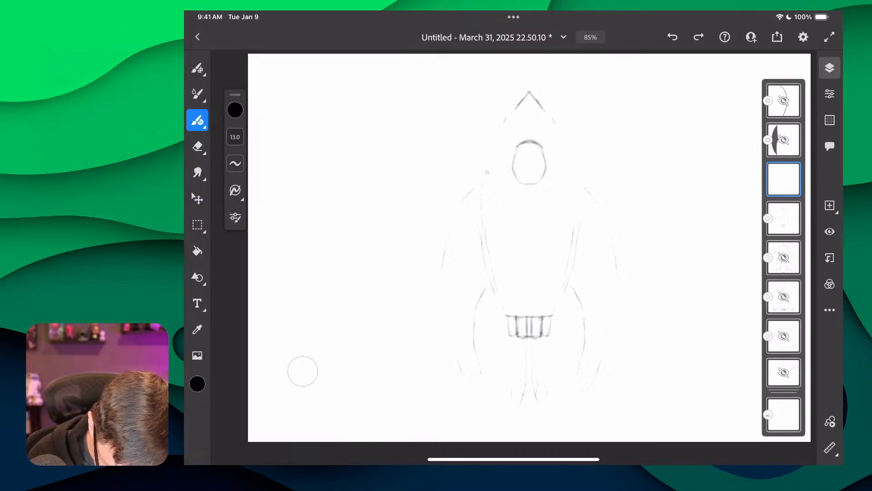
pyautogui.moveTo(495, 166)
pyautogui.mouseDown()
pyautogui.moveTo(463, 202)
pyautogui.moveTo(441, 259)
pyautogui.moveTo(446, 335)
pyautogui.moveTo(487, 417)
pyautogui.mouseUp()
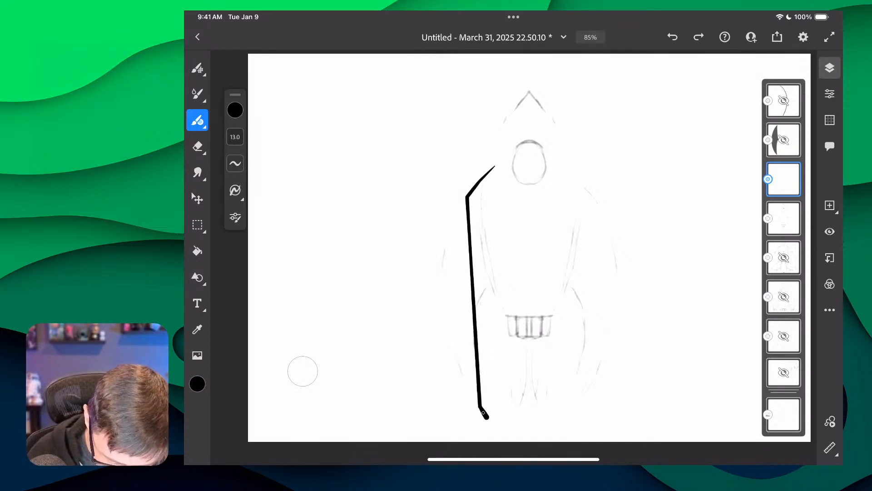
pyautogui.hotkey('ctrl', 'z')
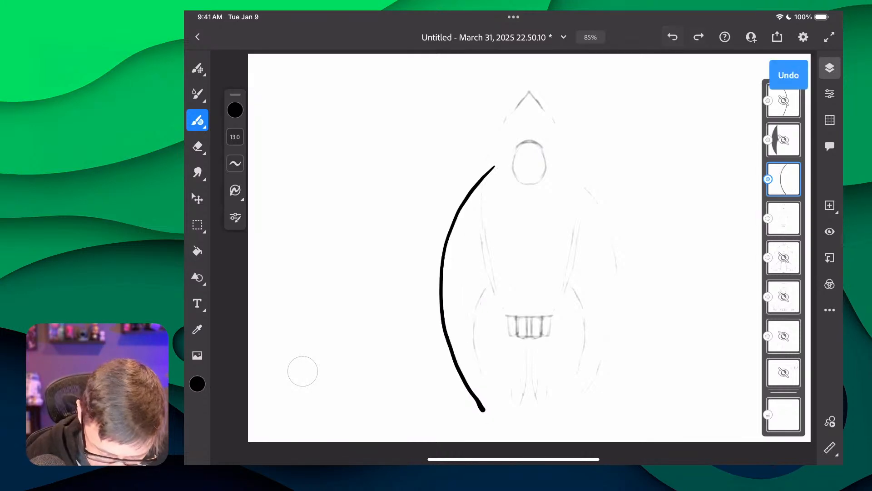
pyautogui.hotkey('ctrl', 'z')
# Draw the rocket's left wing with three overlapping black vector strokes: the outer curve, the inner hull edge and the lower inner edge.
pyautogui.moveTo(484, 175)
pyautogui.mouseDown()
pyautogui.moveTo(455, 217)
pyautogui.moveTo(441, 305)
pyautogui.moveTo(455, 358)
pyautogui.moveTo(486, 405)
pyautogui.moveTo(482, 397)
pyautogui.mouseUp()
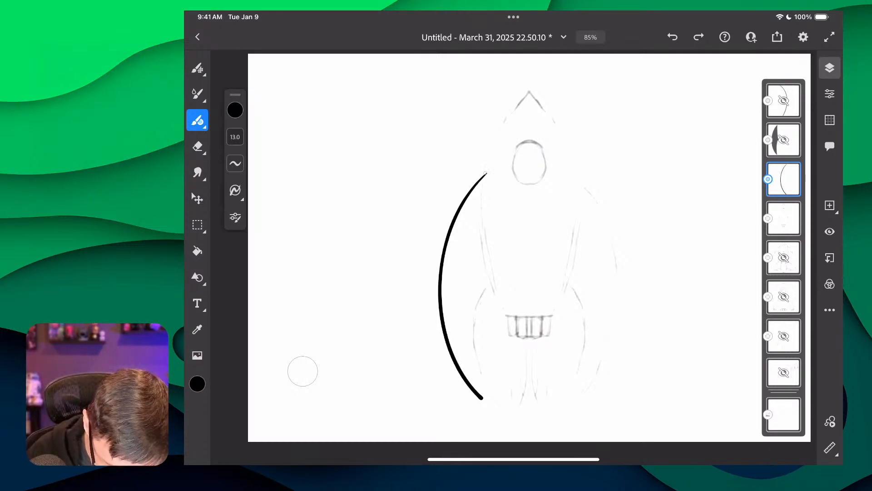
pyautogui.moveTo(488, 157)
pyautogui.mouseDown()
pyautogui.moveTo(478, 216)
pyautogui.moveTo(504, 315)
pyautogui.moveTo(501, 304)
pyautogui.mouseUp()
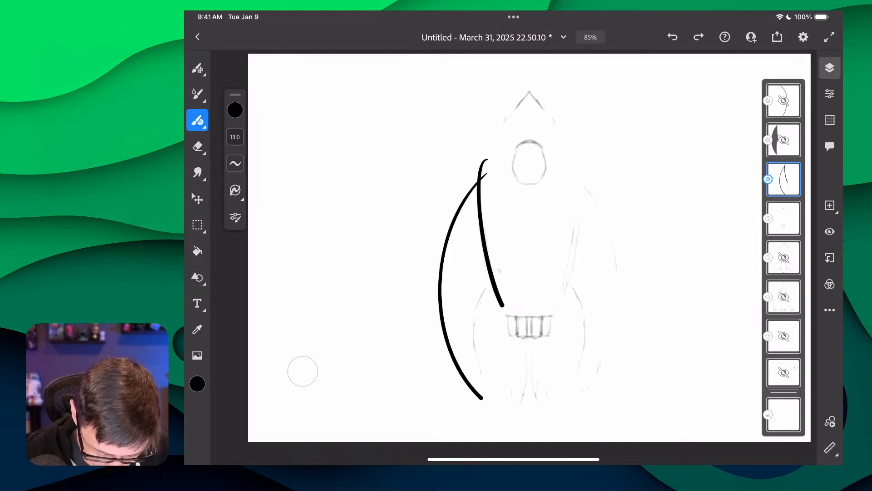
pyautogui.moveTo(501, 273)
pyautogui.mouseDown()
pyautogui.moveTo(478, 302)
pyautogui.moveTo(467, 411)
pyautogui.mouseUp()
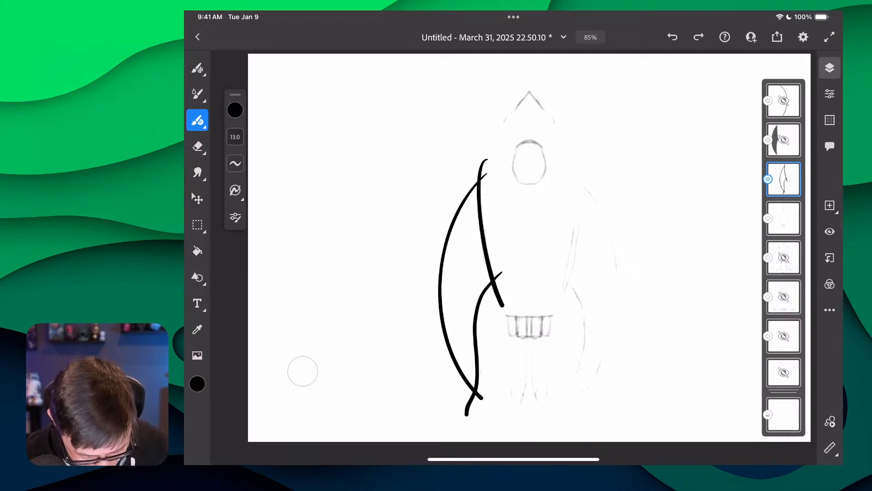
# Trim the overshooting stroke ends at the left wing's corners and fill the closed outline with black.
pyautogui.click(303, 371)
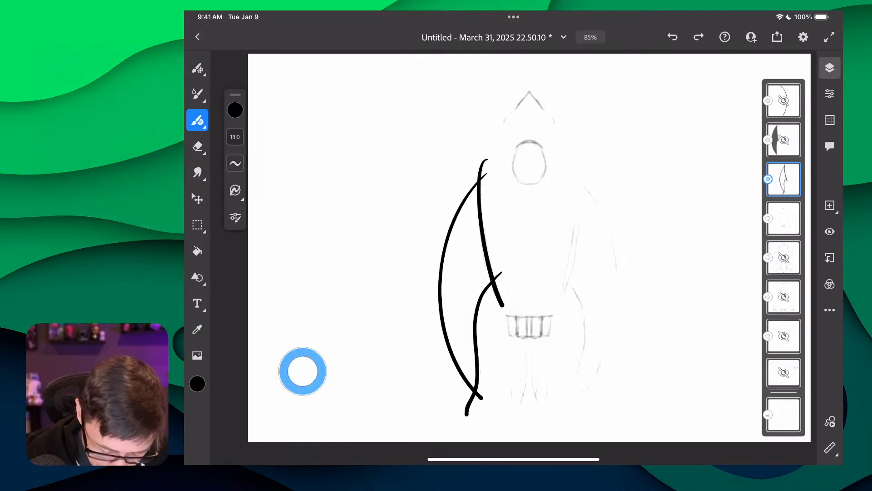
pyautogui.click(483, 166)
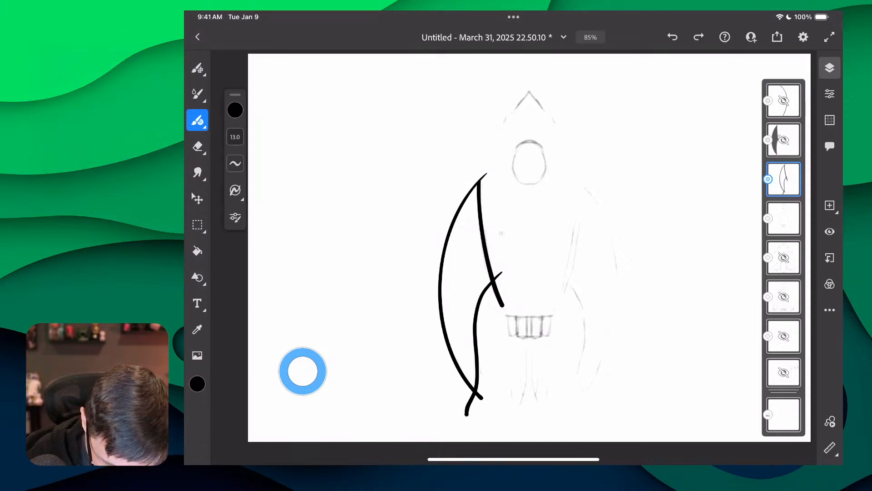
pyautogui.click(499, 294)
pyautogui.click(498, 276)
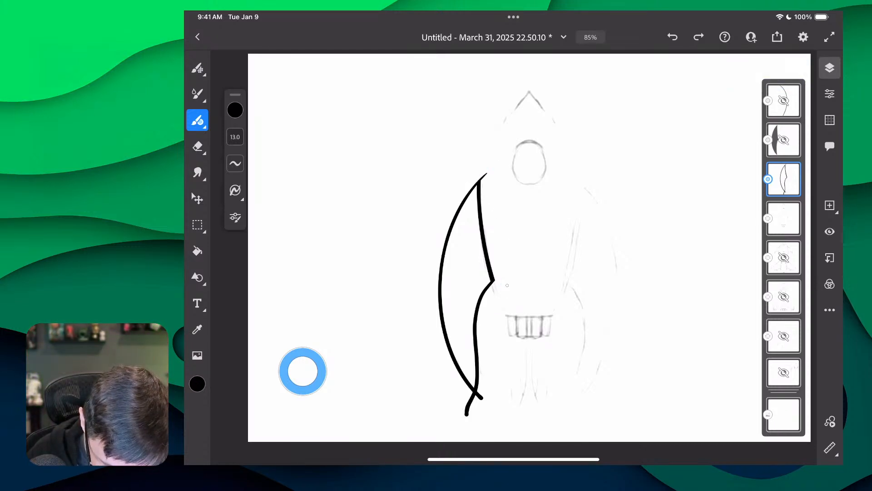
pyautogui.click(484, 177)
pyautogui.click(470, 405)
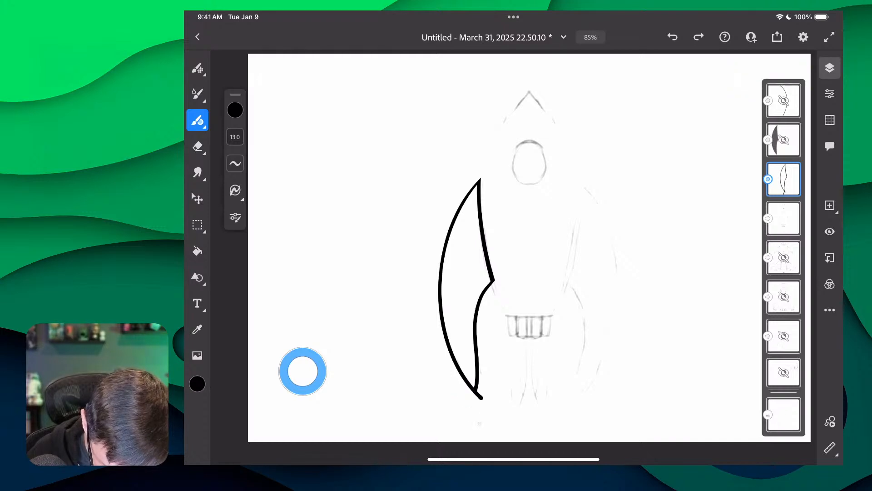
pyautogui.click(479, 396)
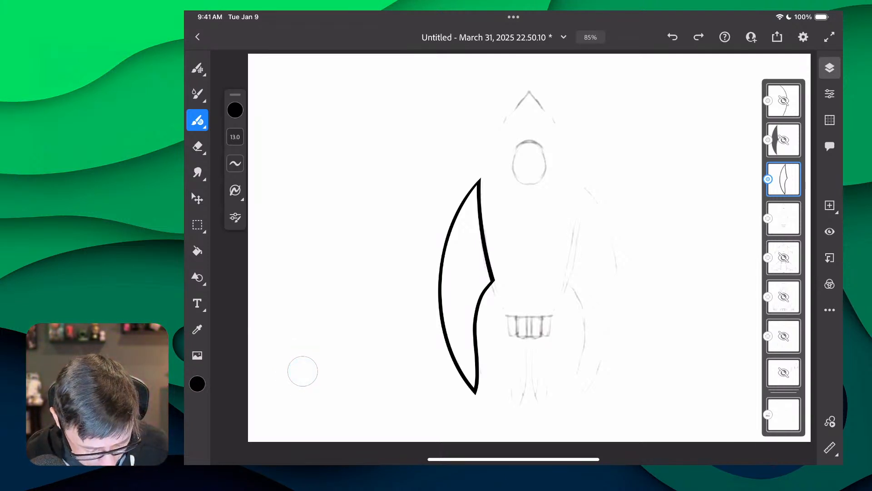
pyautogui.press('g')
pyautogui.click(462, 286)
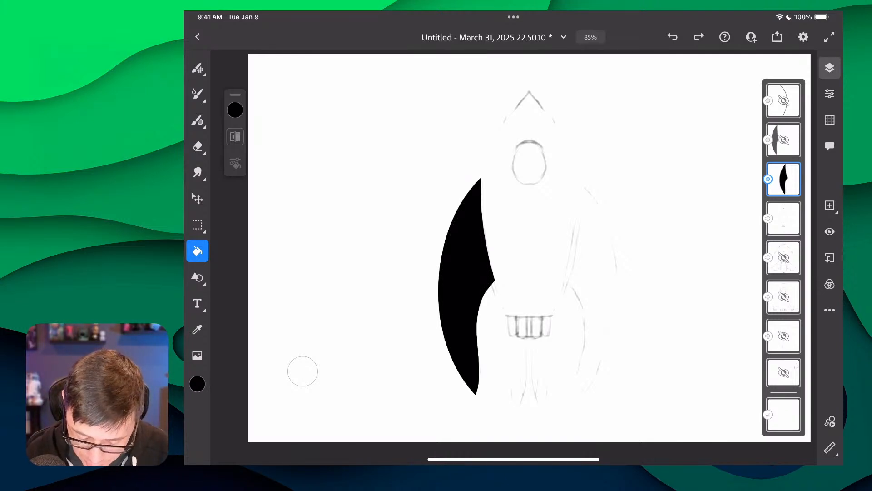
# Add an empty layer between the filled wing and the rocket sketch, and switch back to the vector brush.
pyautogui.click(783, 218)
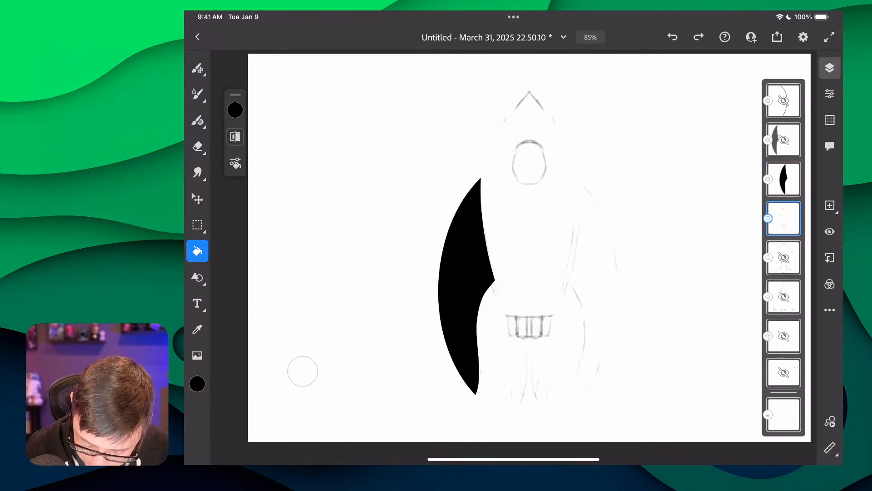
pyautogui.click(829, 205)
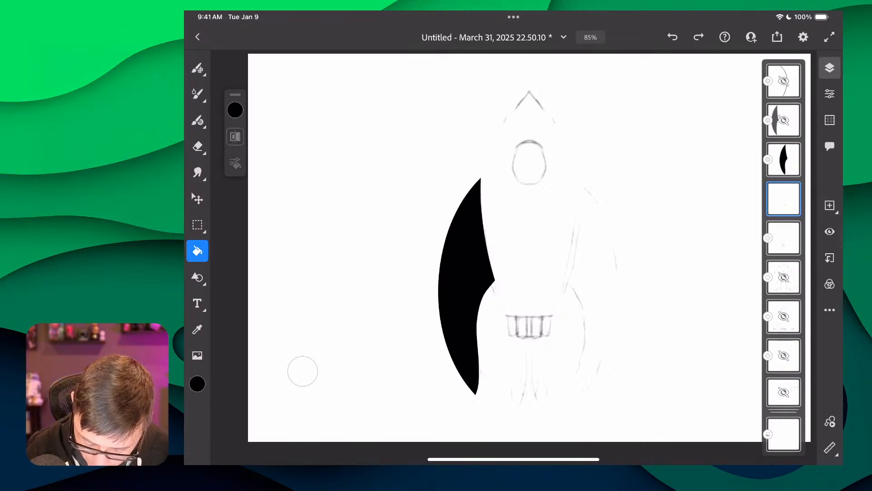
pyautogui.click(197, 120)
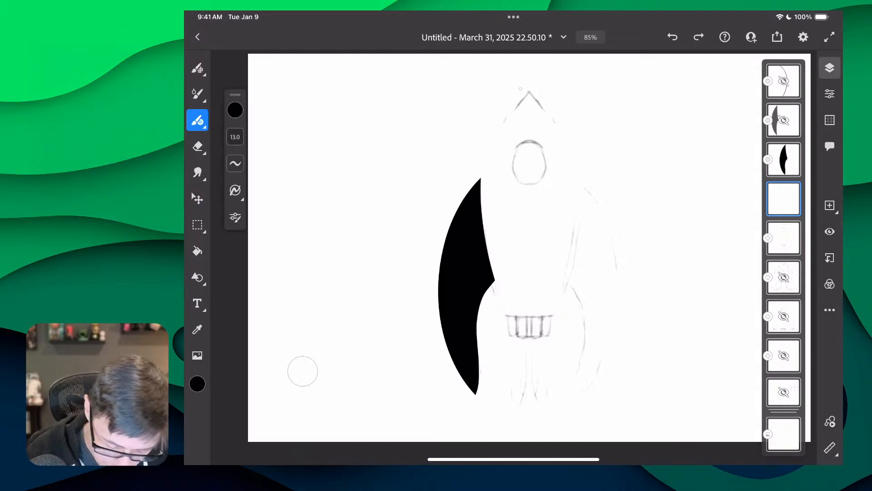
pyautogui.moveTo(527, 89)
pyautogui.mouseDown()
pyautogui.moveTo(567, 153)
pyautogui.moveTo(577, 200)
pyautogui.moveTo(571, 252)
pyautogui.moveTo(541, 327)
pyautogui.mouseUp()
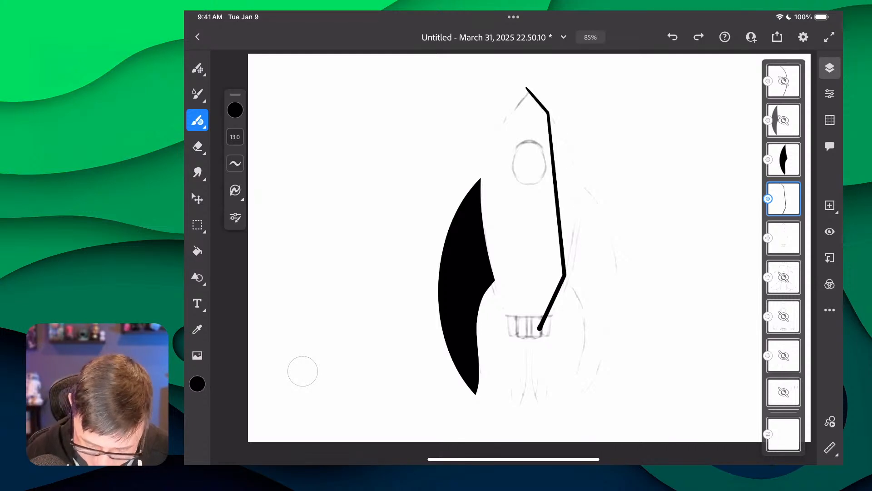
pyautogui.click(672, 37)
pyautogui.click(673, 37)
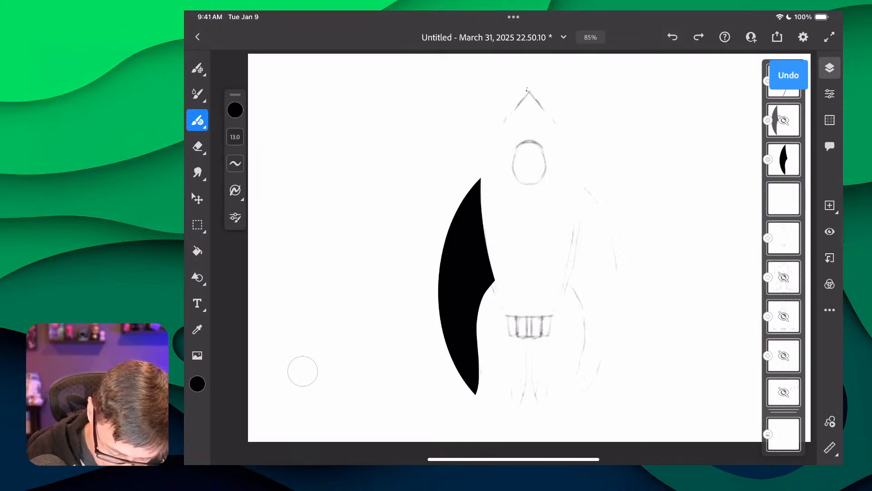
# Draw one smooth black curve along the right side of the rocket body, from the nose tip to the engine block.
pyautogui.moveTo(550, 125)
pyautogui.mouseDown()
pyautogui.moveTo(573, 214)
pyautogui.moveTo(543, 326)
pyautogui.moveTo(552, 317)
pyautogui.mouseUp()
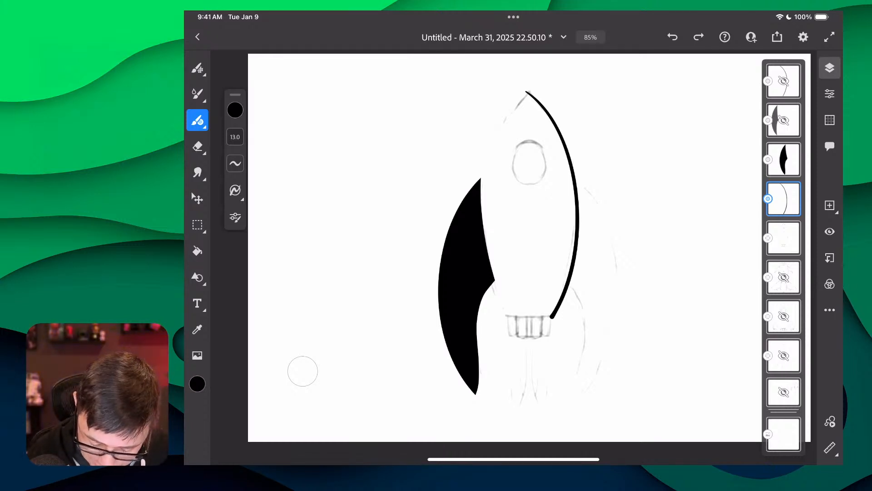
# Show the options for opening a copy of the drawing in Illustrator on iPad or desktop.
pyautogui.click(777, 37)
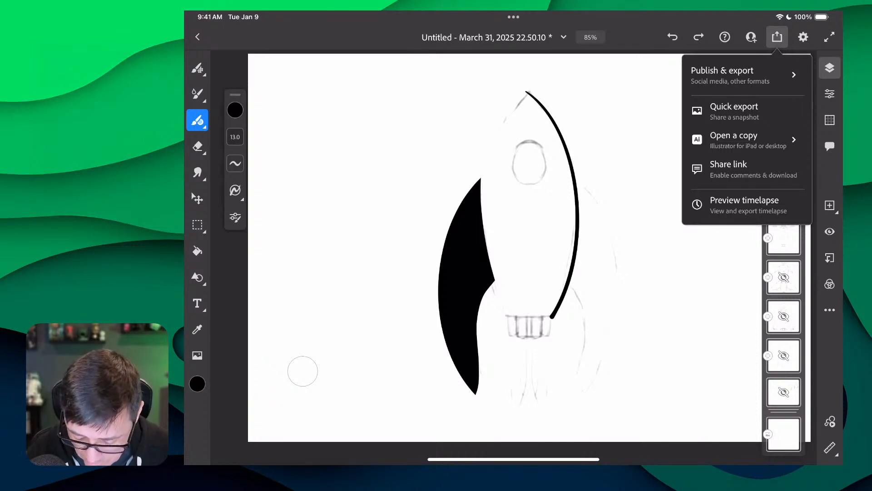
pyautogui.click(734, 139)
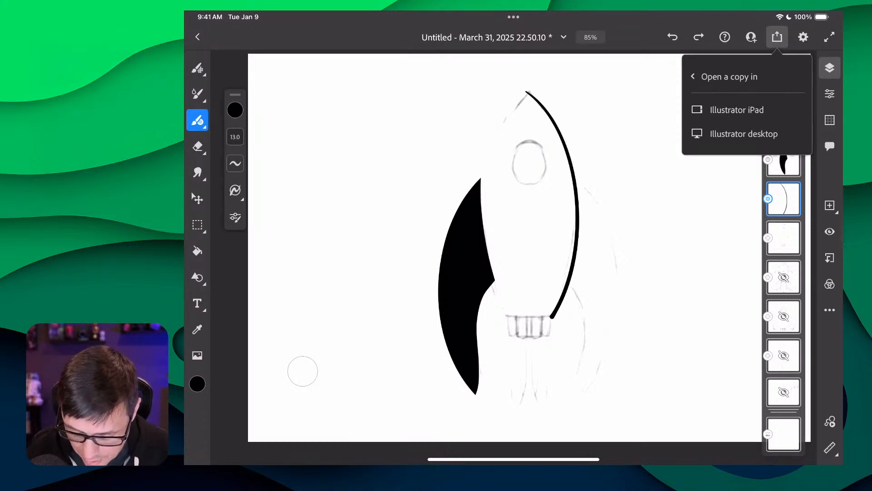
pyautogui.click(724, 77)
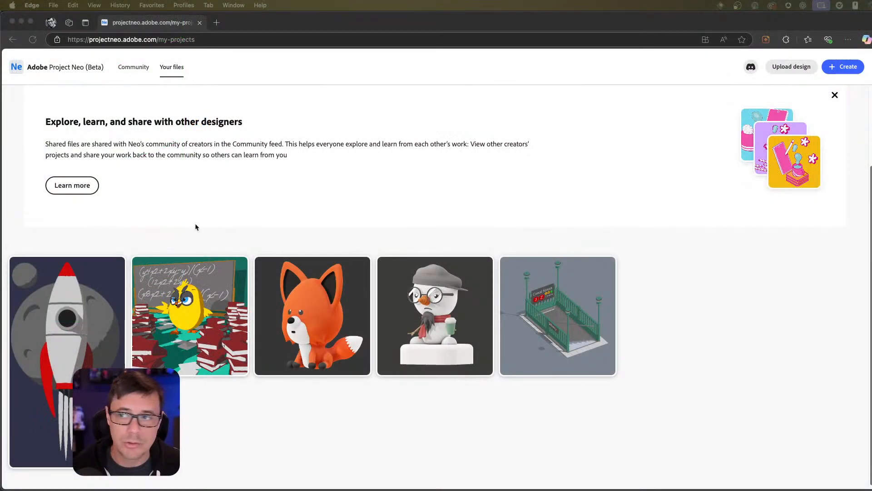
# Switch to Illustrator, bring up the untitled rocket document and check the wing and hull curve by selecting each path.
pyautogui.moveTo(376, 488)
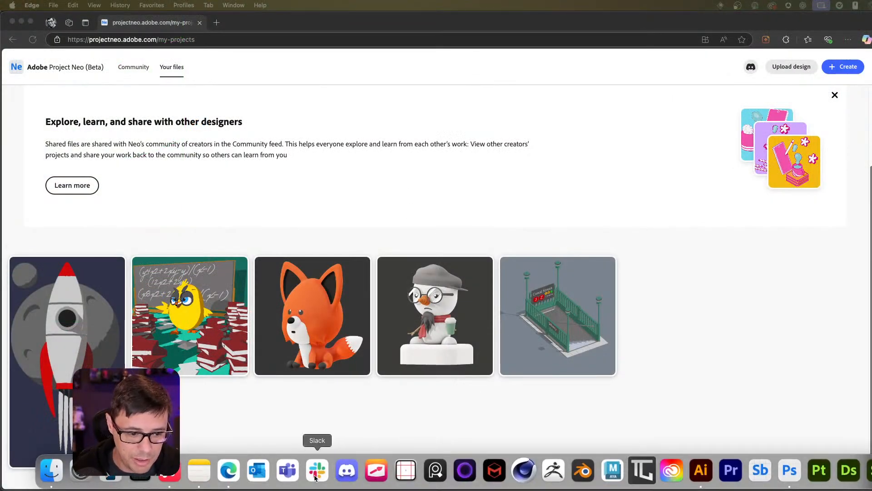
pyautogui.click(701, 470)
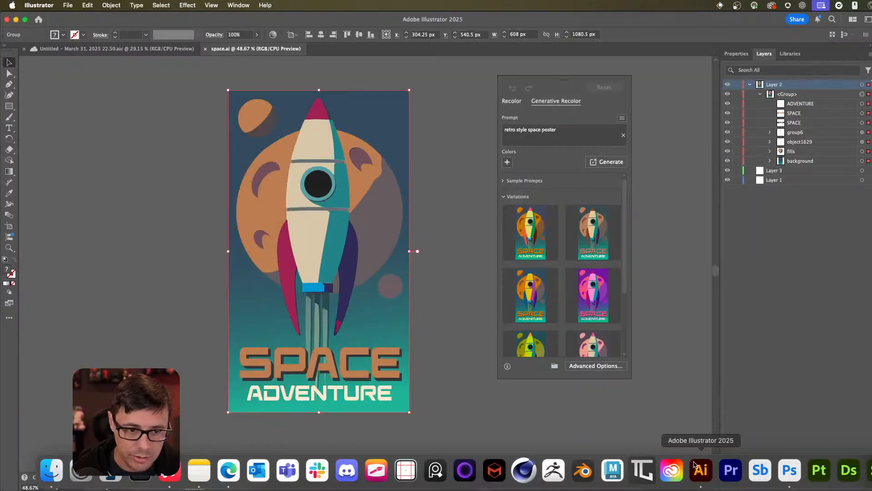
pyautogui.click(113, 49)
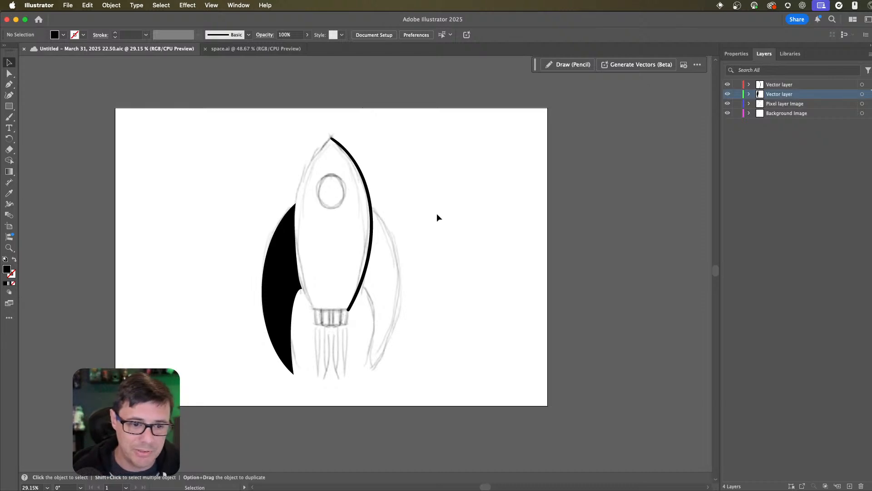
pyautogui.click(280, 288)
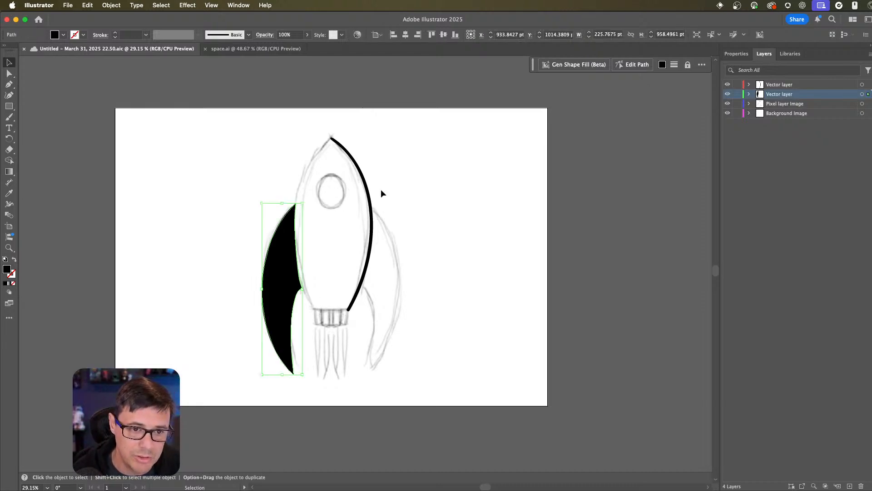
pyautogui.click(366, 196)
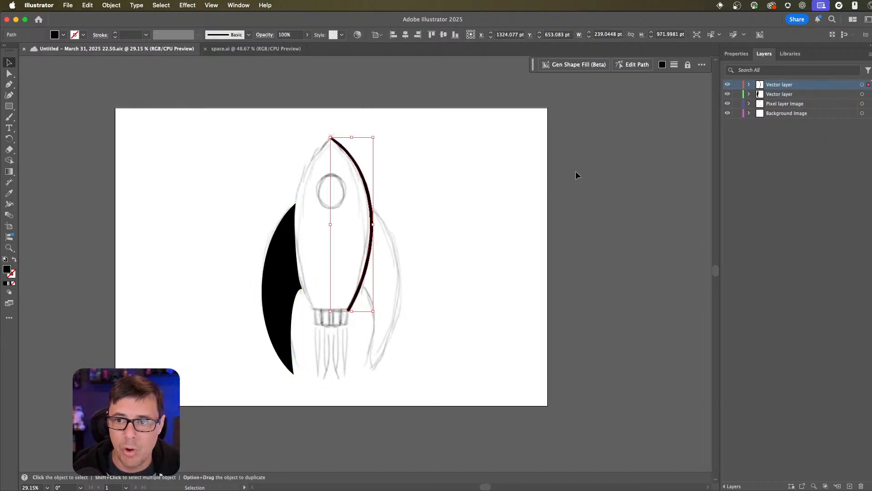
pyautogui.click(513, 168)
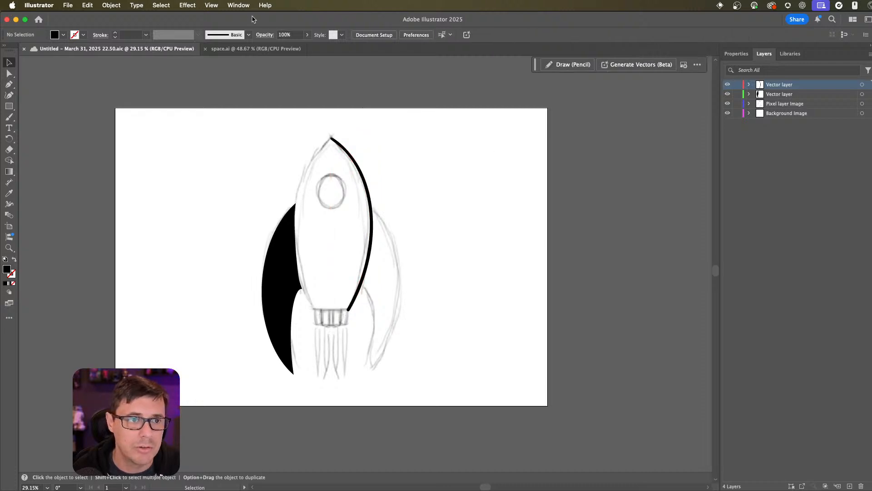
# Add the rocket's right hull curve as an asset for export and select Asset 1 and Asset 2.
pyautogui.click(238, 5)
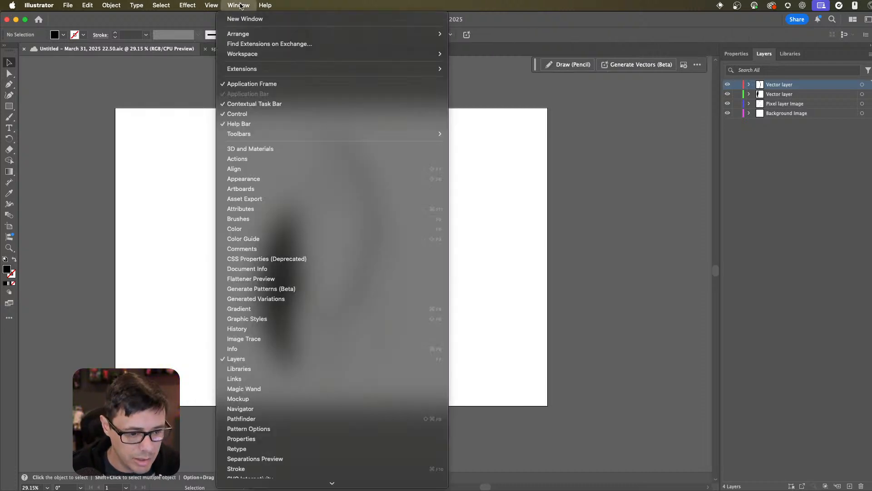
pyautogui.click(318, 198)
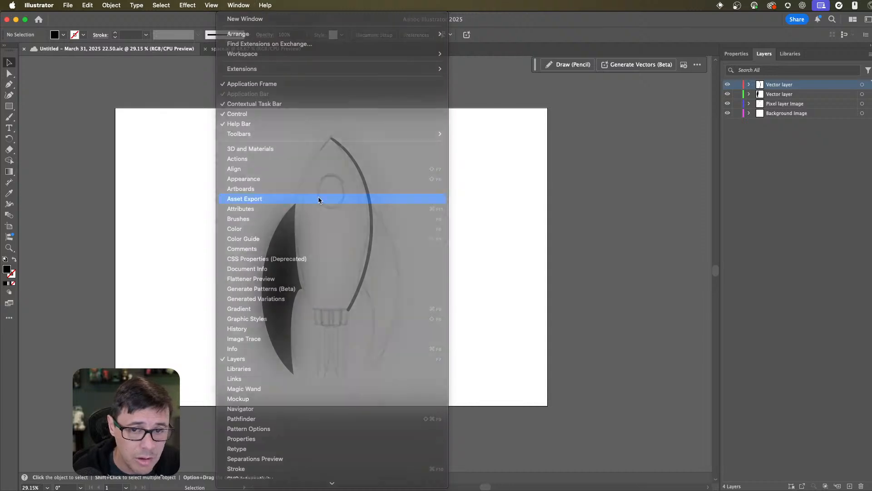
pyautogui.moveTo(601, 142); pyautogui.dragTo(636, 103)
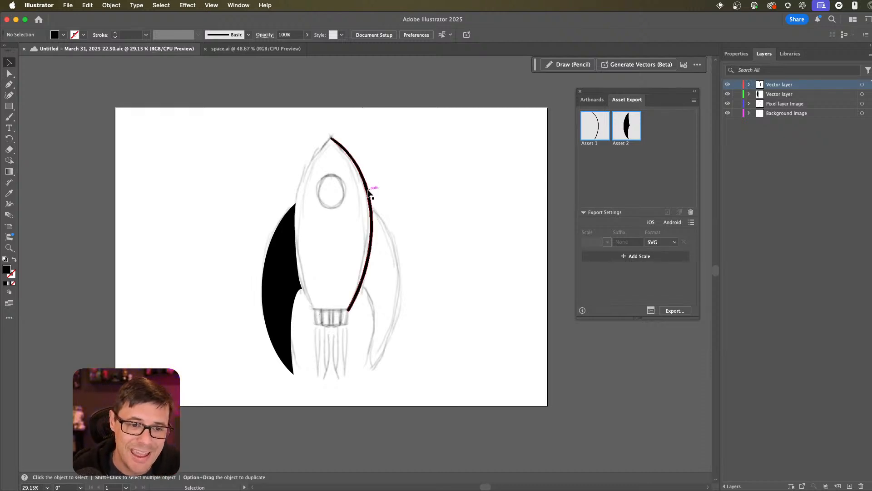
pyautogui.moveTo(369, 193); pyautogui.dragTo(662, 191)
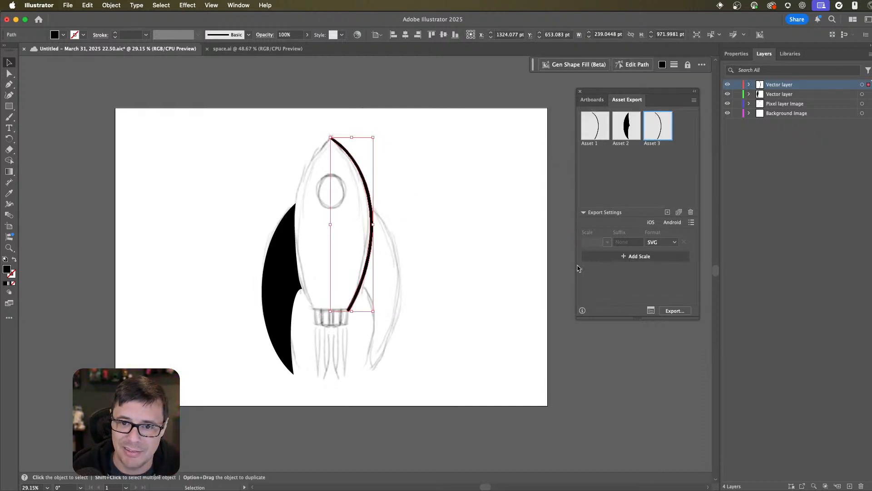
pyautogui.click(598, 132)
pyautogui.keyDown('shift'); pyautogui.click(631, 132); pyautogui.keyUp('shift')
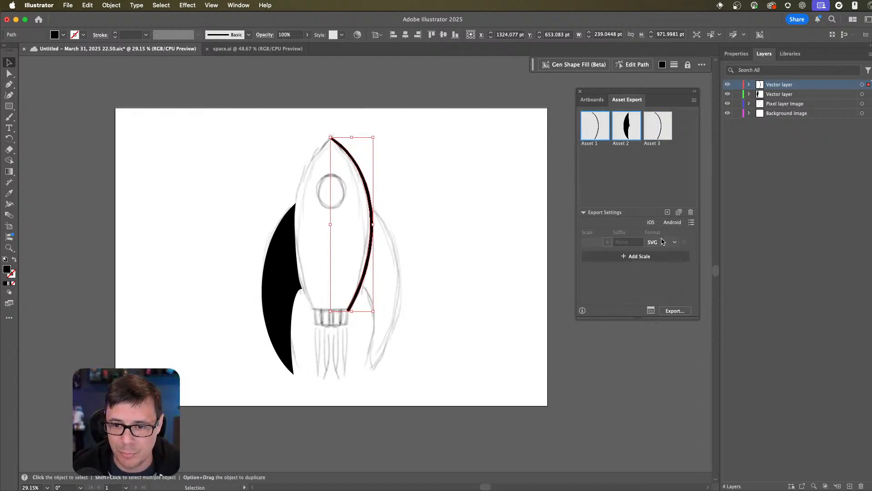
# Switch to Project Neo in the browser and create a new design.
pyautogui.moveTo(402, 489)
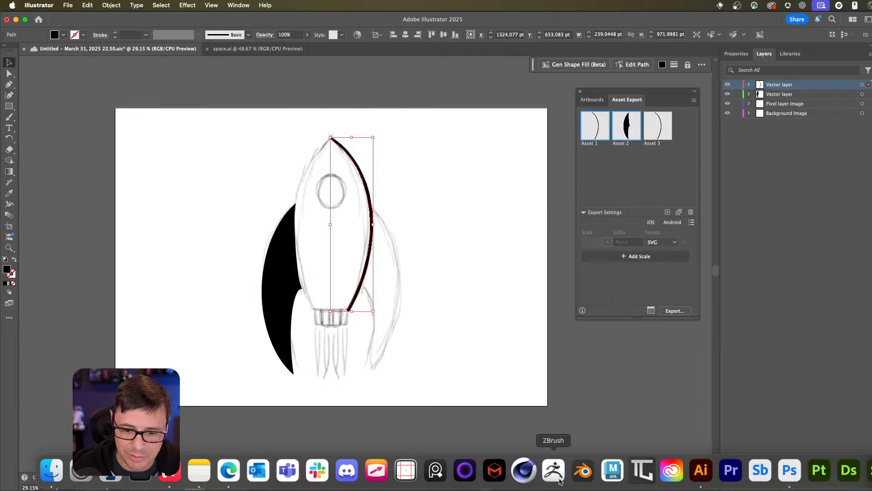
pyautogui.click(234, 473)
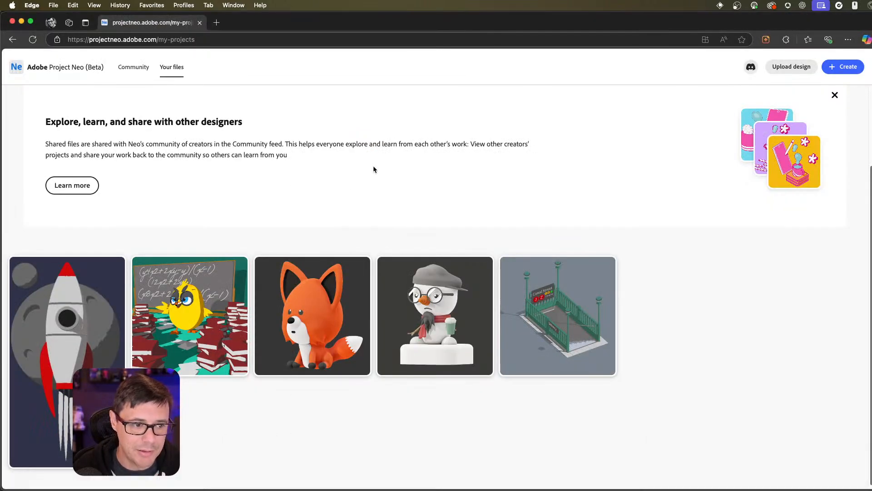
pyautogui.click(843, 66)
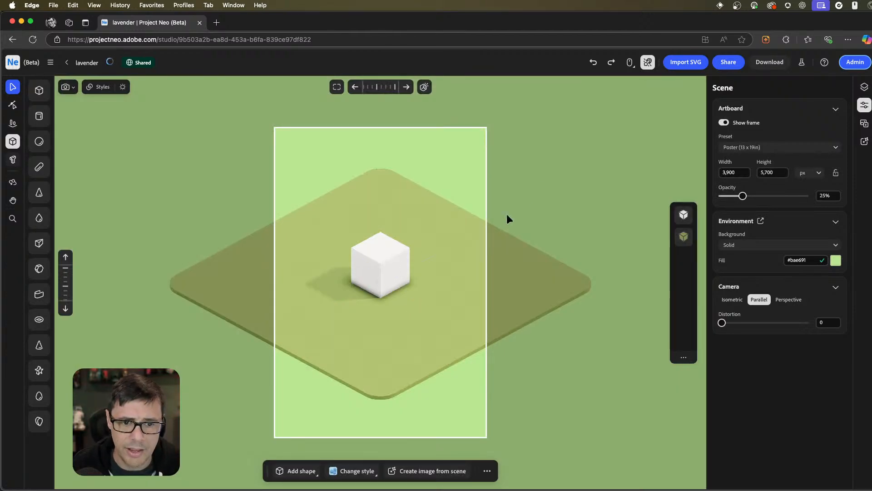
# Mirror the white cube along the X axis and slide it away from the centre to an X position of 0.291.
pyautogui.moveTo(509, 220); pyautogui.dragTo(481, 237, button='right')
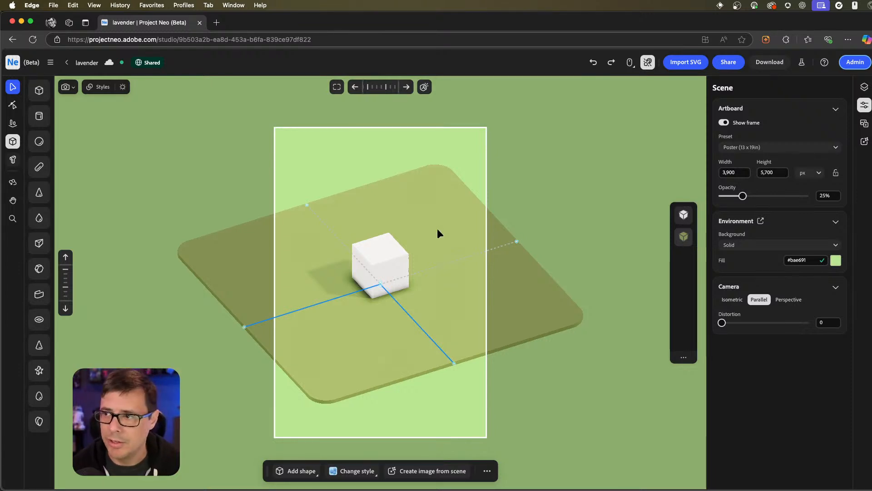
pyautogui.click(398, 253)
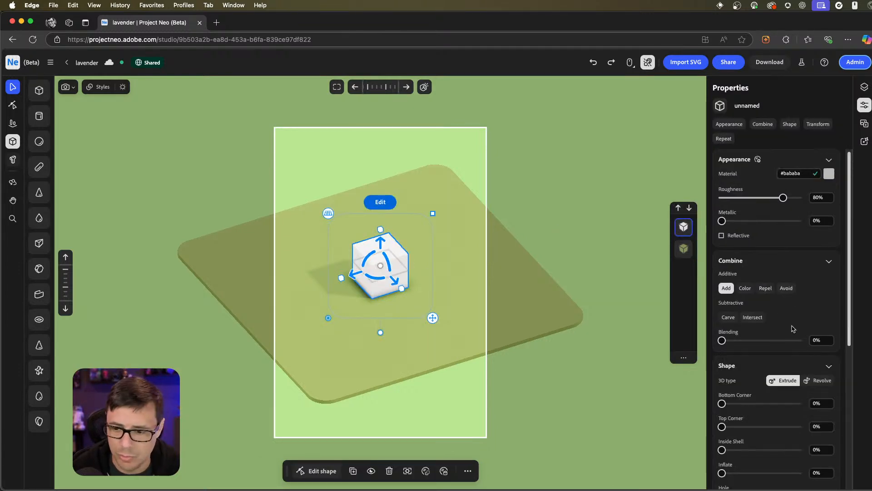
pyautogui.scroll(-5, 792, 329)
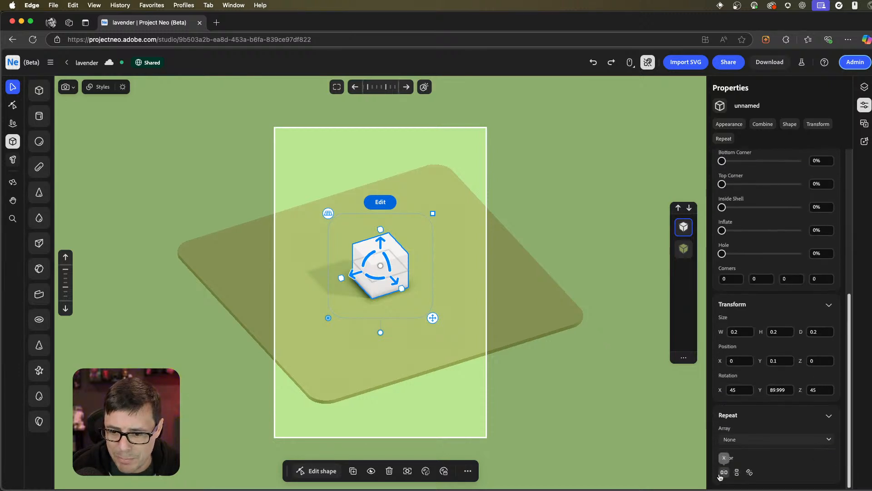
pyautogui.click(724, 472)
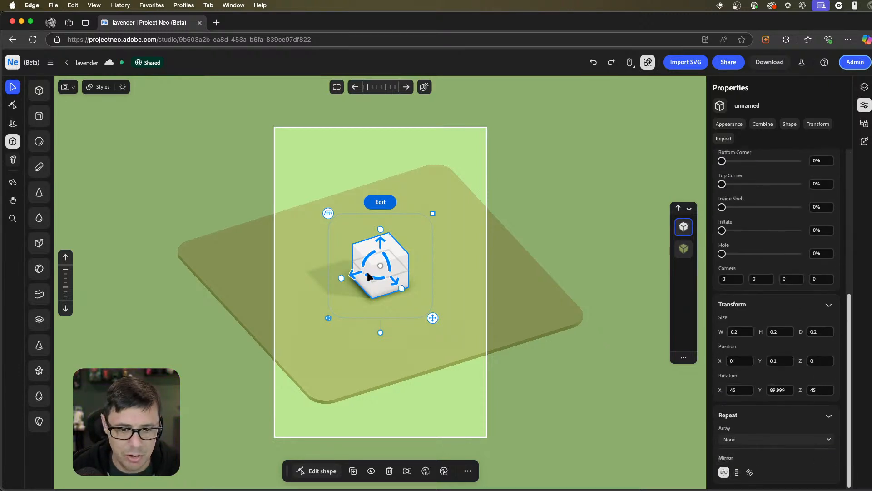
pyautogui.moveTo(355, 275); pyautogui.dragTo(303, 289)
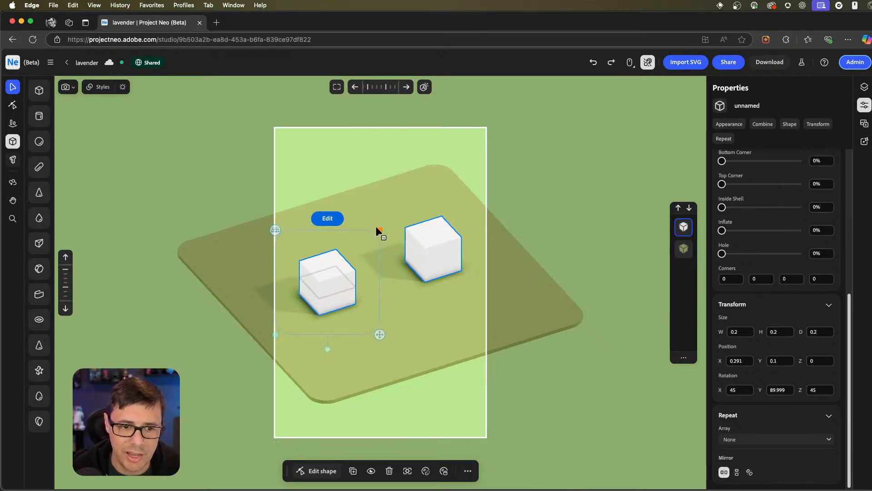
# Scale the mirrored cube down uniformly to 0.14 and move it outward to an X position of 0.388.
pyautogui.moveTo(378, 228); pyautogui.dragTo(366, 247)
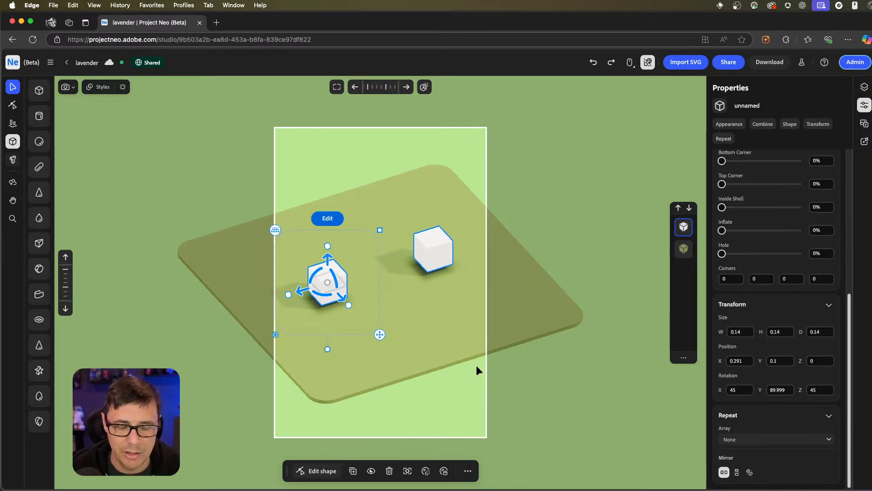
pyautogui.moveTo(297, 297); pyautogui.dragTo(310, 292)
pyautogui.moveTo(422, 346)
pyautogui.mouseDown(button='right')
pyautogui.moveTo(398, 342)
pyautogui.moveTo(423, 329)
pyautogui.moveTo(433, 334)
pyautogui.mouseUp(button='right')
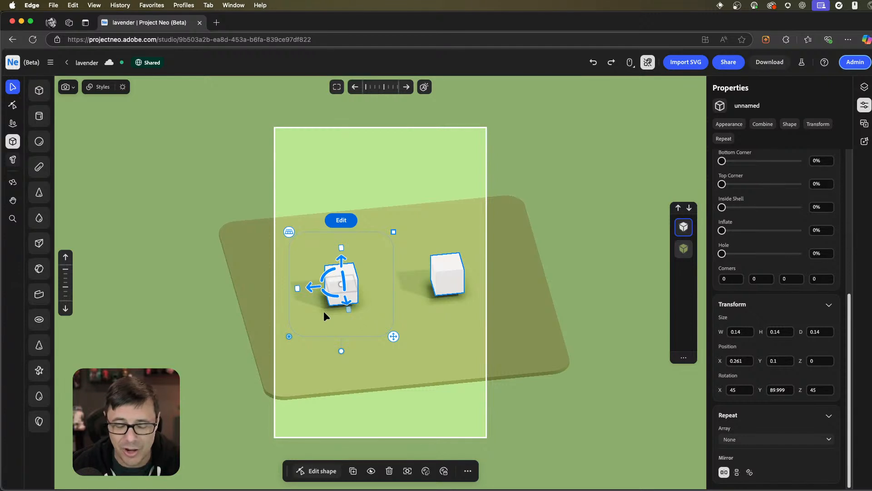
pyautogui.moveTo(312, 286); pyautogui.dragTo(284, 291)
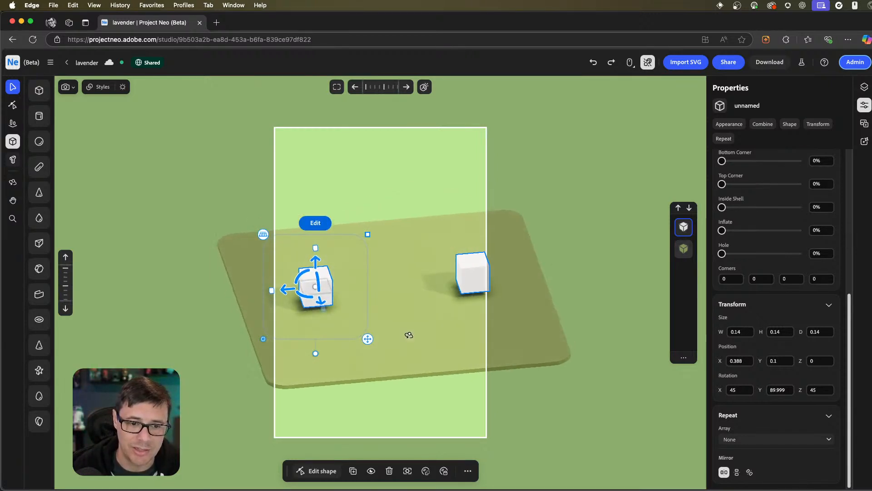
pyautogui.moveTo(433, 305); pyautogui.dragTo(429, 310, button='middle')
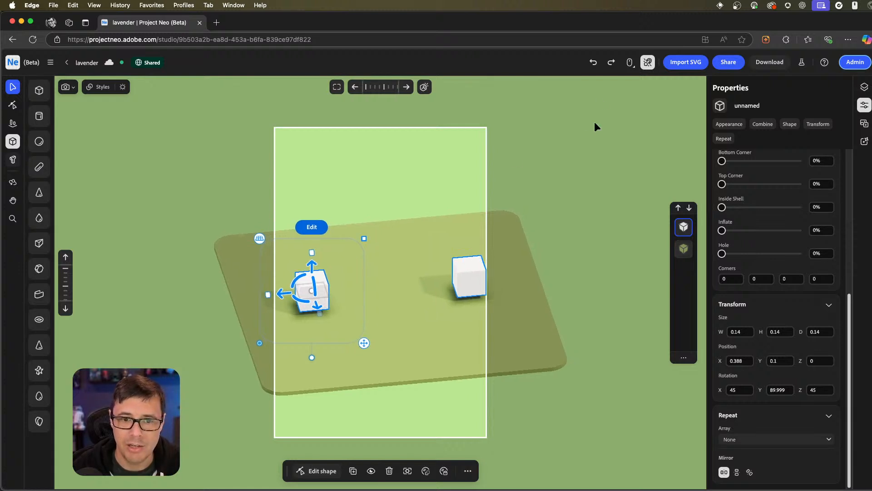
# Preview Asset 1.svg from the Desktop and import it into the scene.
pyautogui.click(685, 63)
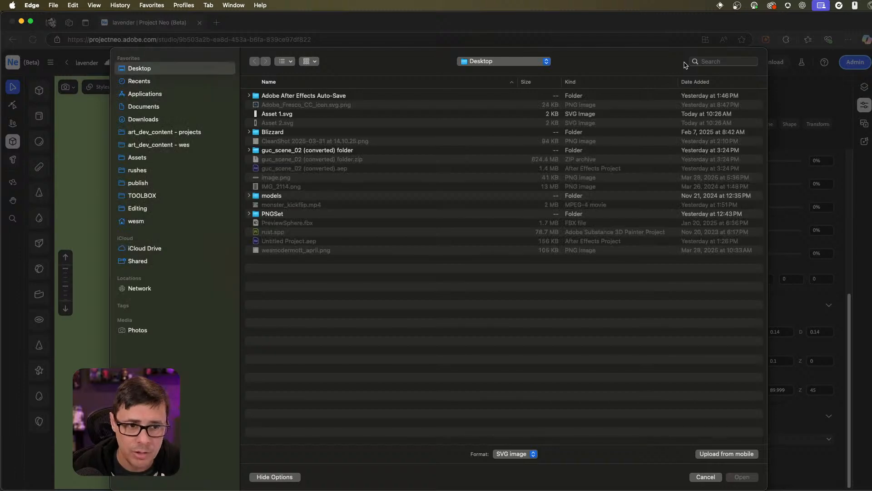
pyautogui.click(288, 117)
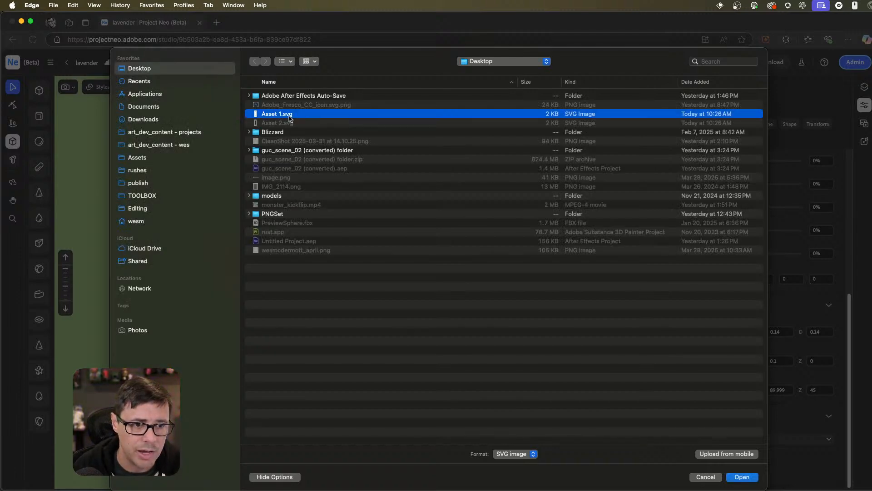
pyautogui.press('space')
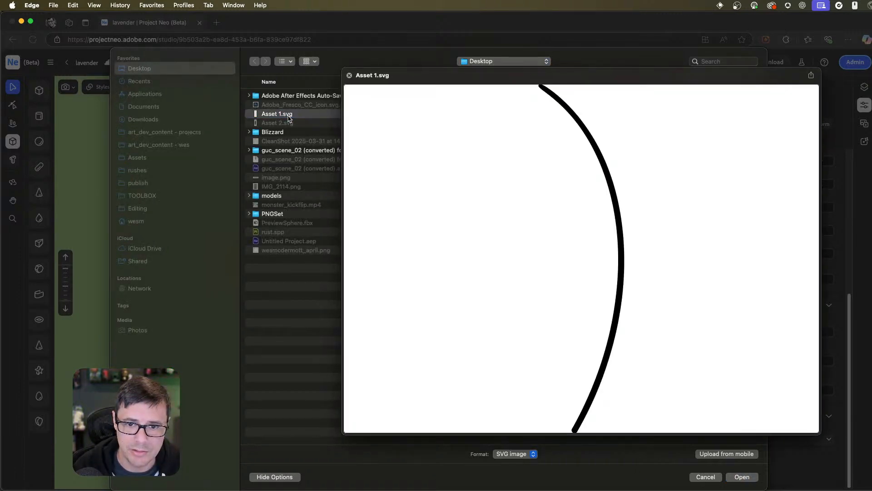
pyautogui.press('space')
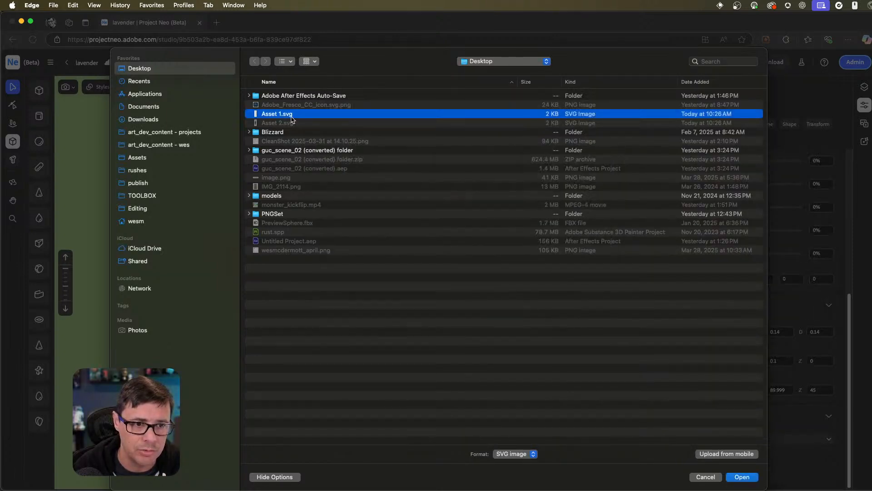
pyautogui.click(745, 477)
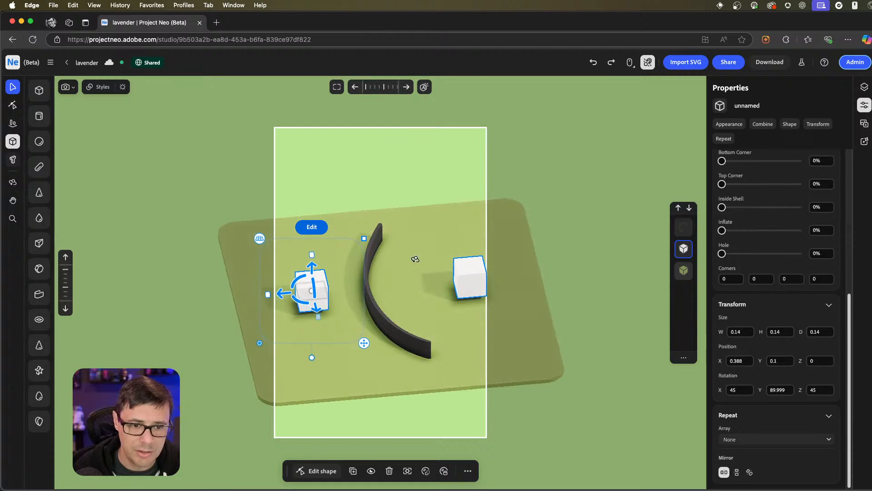
# Raise the imported hull curve above the ground plane and reduce its extrusion to a thin strip, at a Y position of 0.36.
pyautogui.click(399, 334)
pyautogui.moveTo(395, 279); pyautogui.dragTo(396, 221)
pyautogui.moveTo(444, 310); pyautogui.dragTo(403, 206, button='right')
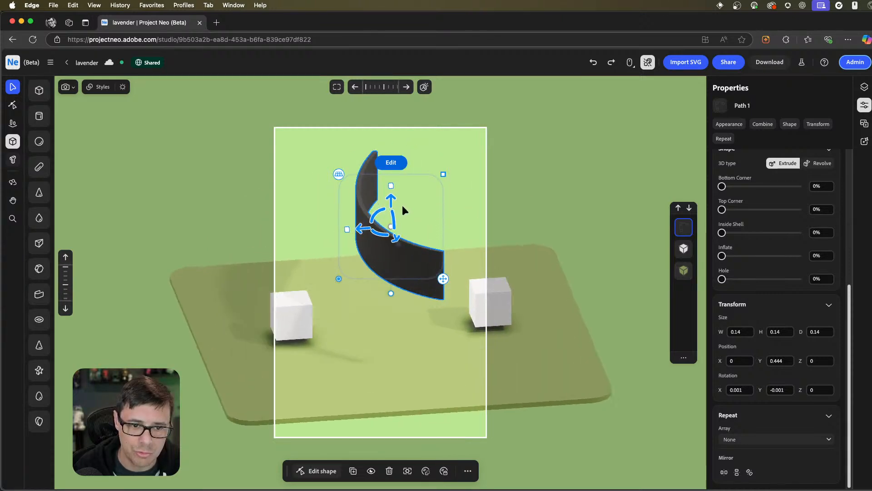
pyautogui.moveTo(391, 186); pyautogui.dragTo(396, 245)
pyautogui.moveTo(448, 270); pyautogui.dragTo(440, 278, button='right')
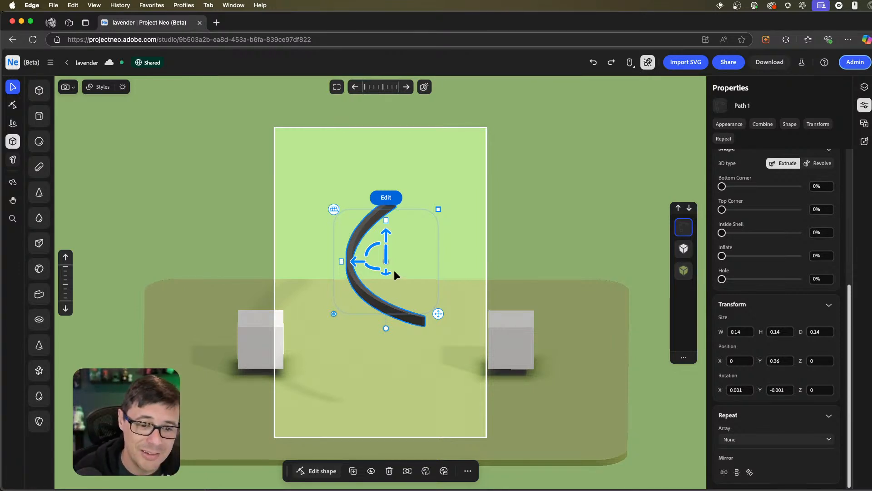
# Rotate the imported hull curve 90° about the X axis to stand it upright.
pyautogui.moveTo(454, 248); pyautogui.dragTo(484, 247)
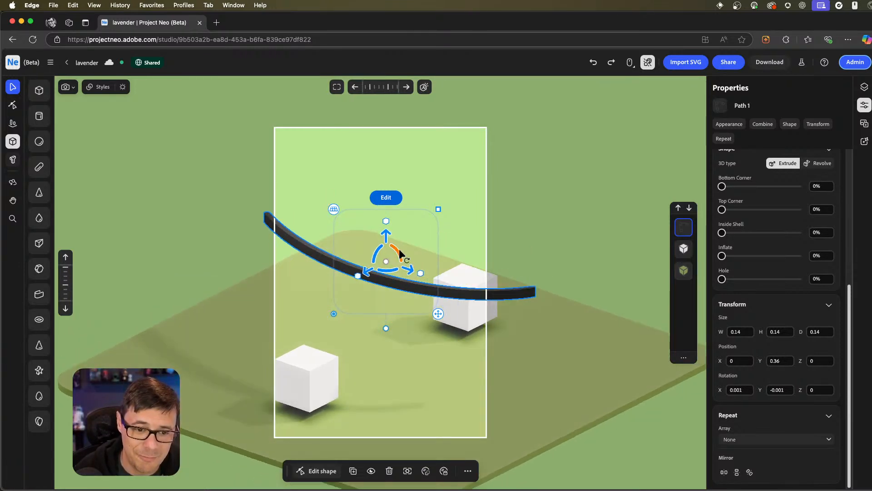
pyautogui.moveTo(398, 251); pyautogui.dragTo(392, 275)
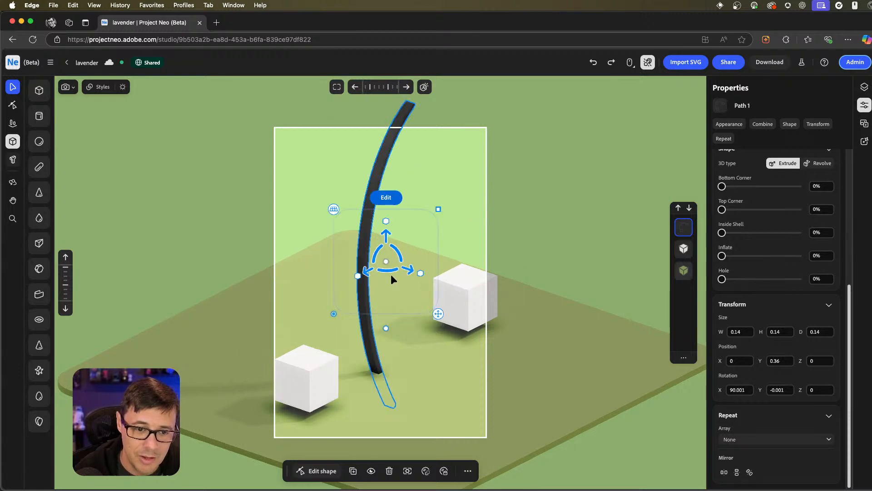
# Raise the upright hull curve to a Y position of 0.484 and offset it sideways to an X position of 0.134.
pyautogui.moveTo(385, 230); pyautogui.dragTo(393, 190)
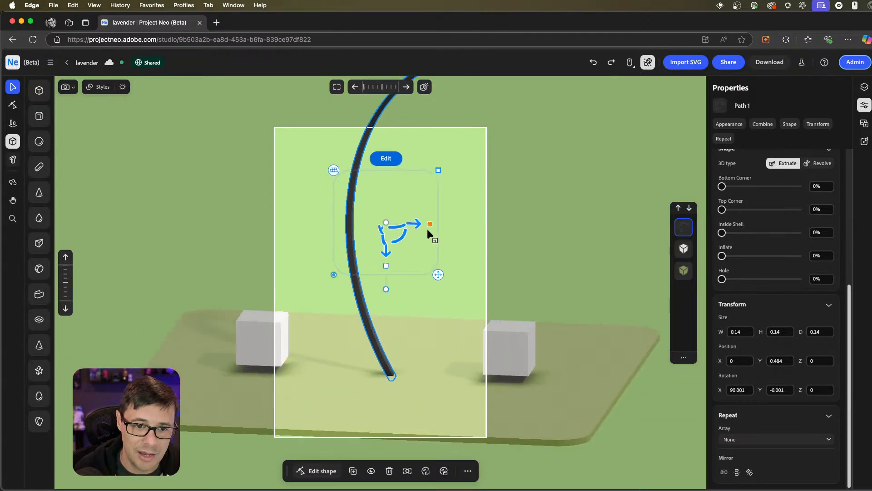
pyautogui.moveTo(416, 221); pyautogui.dragTo(373, 222)
pyautogui.moveTo(406, 229)
pyautogui.mouseDown(button='right')
pyautogui.moveTo(417, 232)
pyautogui.moveTo(415, 224)
pyautogui.mouseUp(button='right')
pyautogui.moveTo(413, 221); pyautogui.dragTo(420, 252, button='middle')
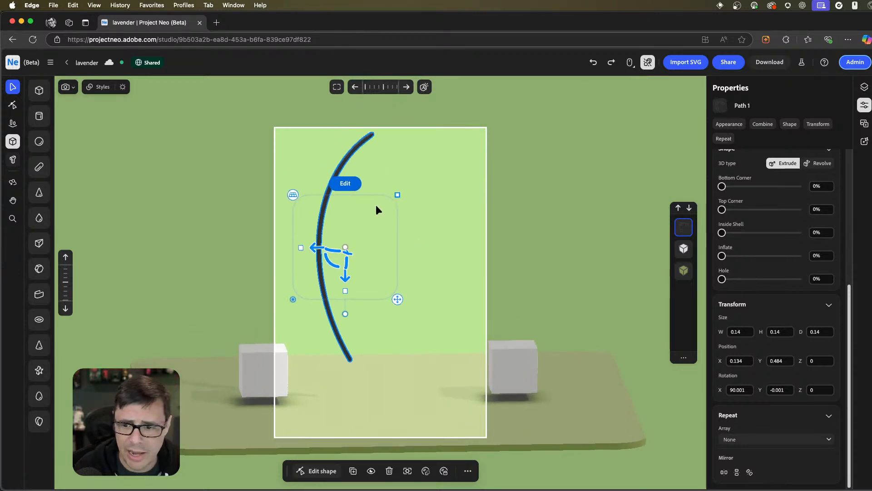
# Change the hull curve's 3D type to Revolve and set its distance to 0.085 to form a closed, pointed rocket body.
pyautogui.scroll(5, 756, 218)
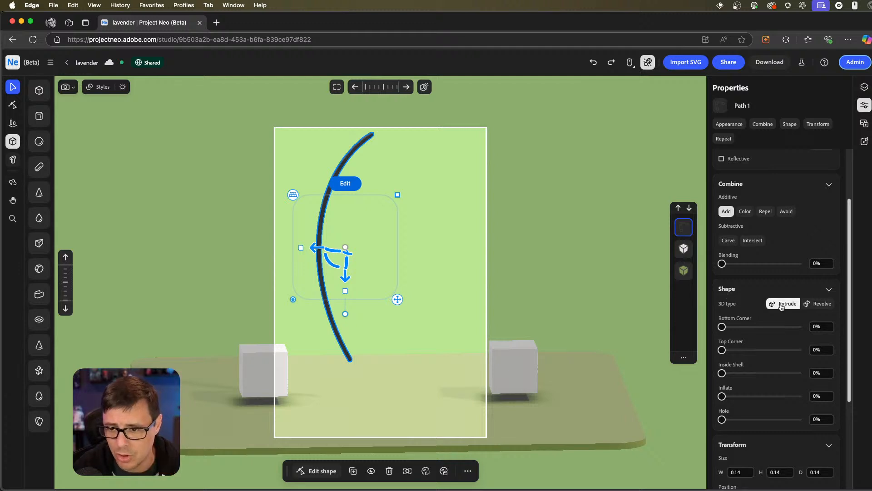
pyautogui.moveTo(397, 254); pyautogui.dragTo(481, 265, button='right')
pyautogui.click(821, 304)
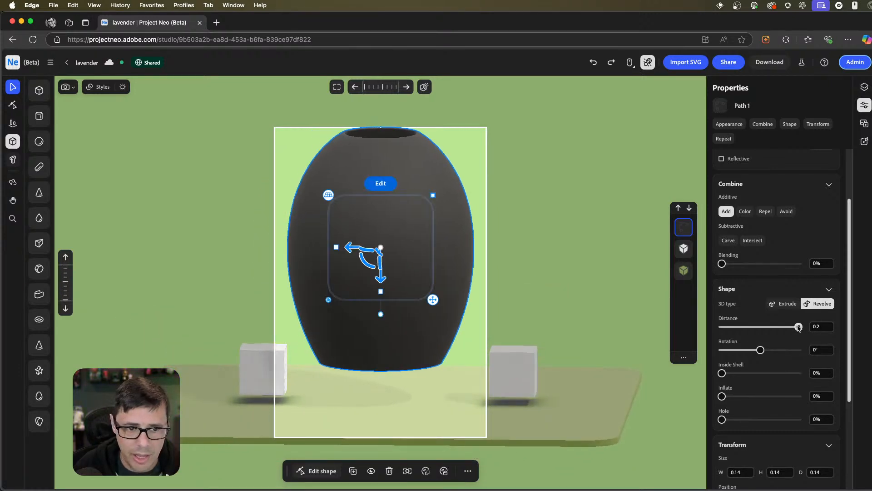
pyautogui.moveTo(799, 328); pyautogui.dragTo(757, 342)
pyautogui.moveTo(450, 200)
pyautogui.mouseDown(button='right')
pyautogui.moveTo(456, 215)
pyautogui.moveTo(449, 211)
pyautogui.mouseUp(button='right')
pyautogui.moveTo(757, 327); pyautogui.dragTo(755, 328)
# Inflate the revolved hull by 7% and deselect it.
pyautogui.scroll(5, 410, 221)
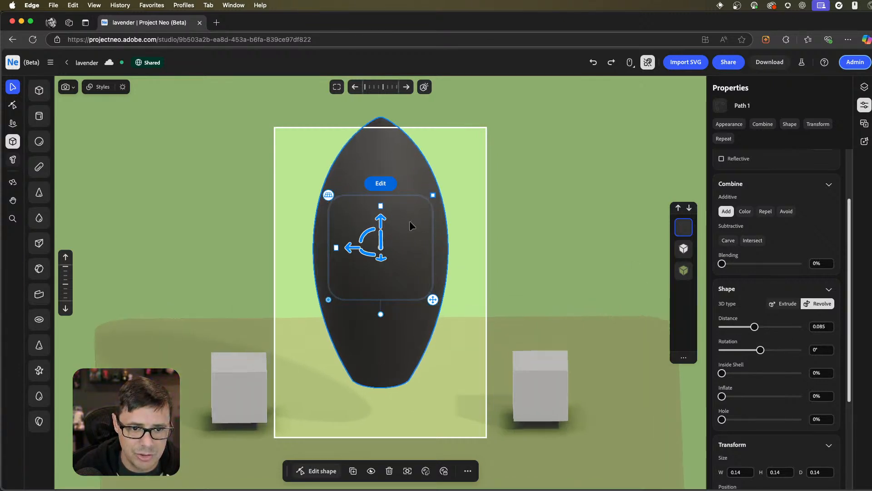
pyautogui.moveTo(409, 225); pyautogui.dragTo(413, 221, button='middle')
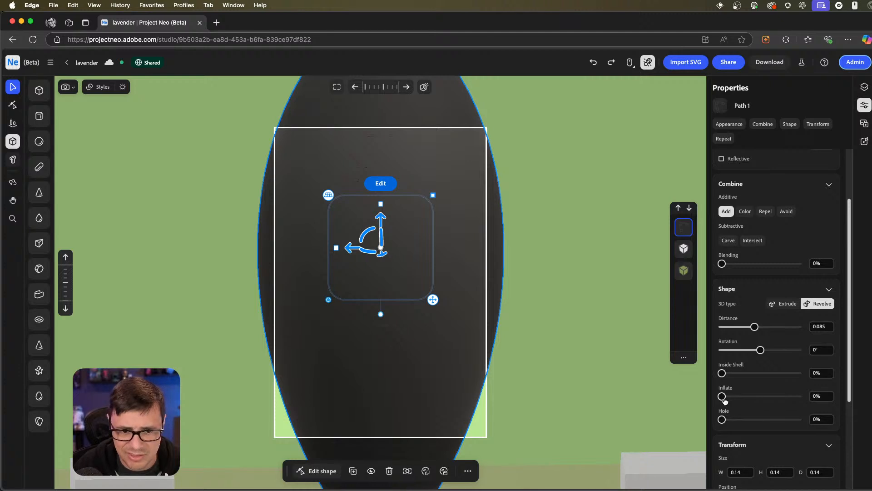
pyautogui.moveTo(723, 397); pyautogui.dragTo(728, 396)
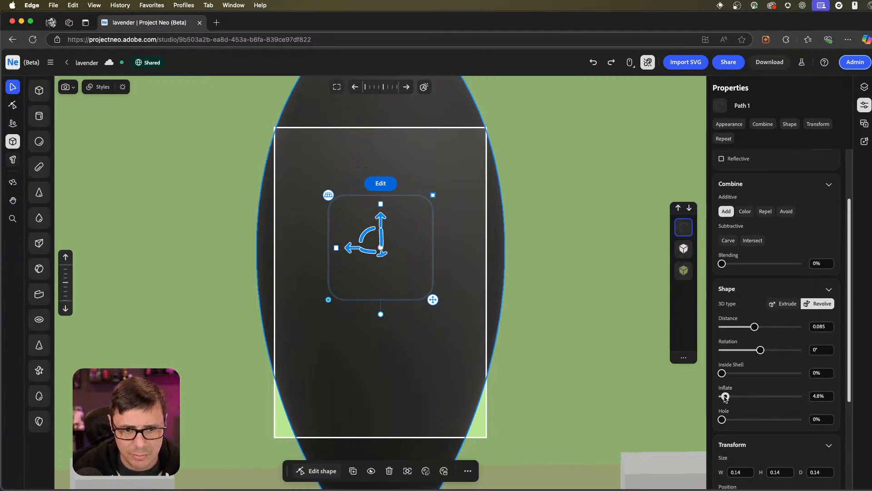
pyautogui.scroll(-5, 431, 258)
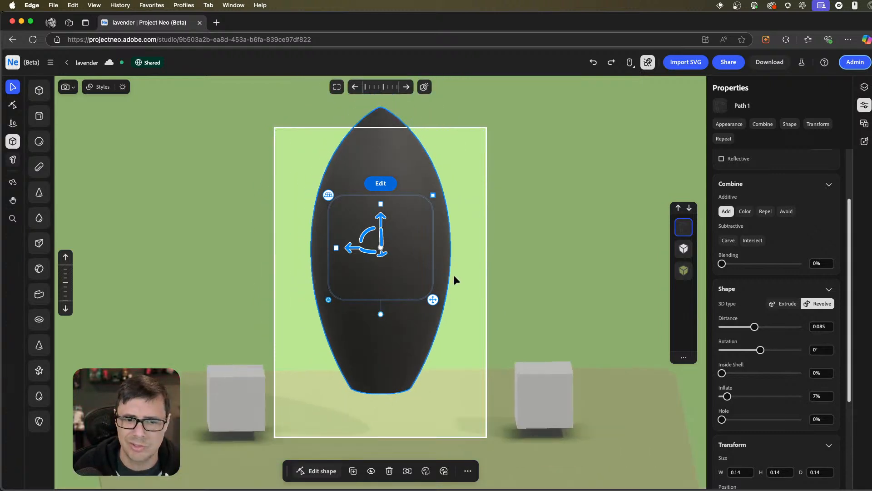
pyautogui.moveTo(453, 275)
pyautogui.mouseDown(button='right')
pyautogui.moveTo(451, 268)
pyautogui.moveTo(463, 284)
pyautogui.mouseUp(button='right')
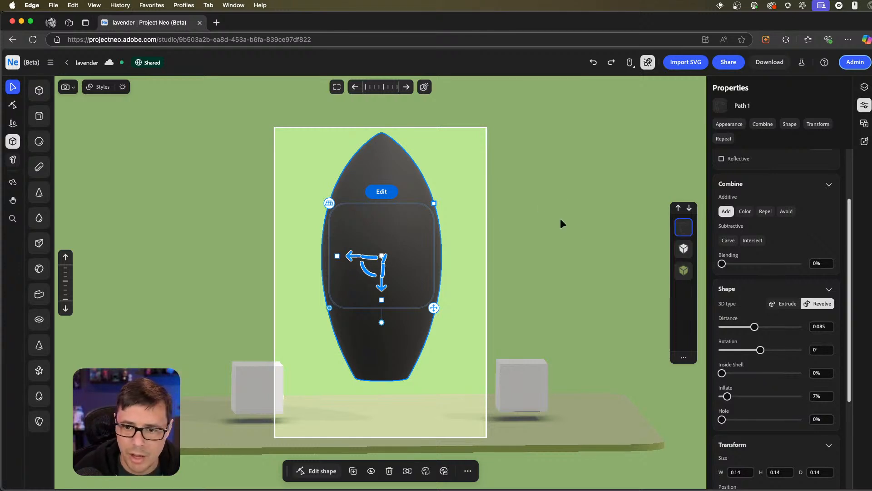
pyautogui.click(557, 236)
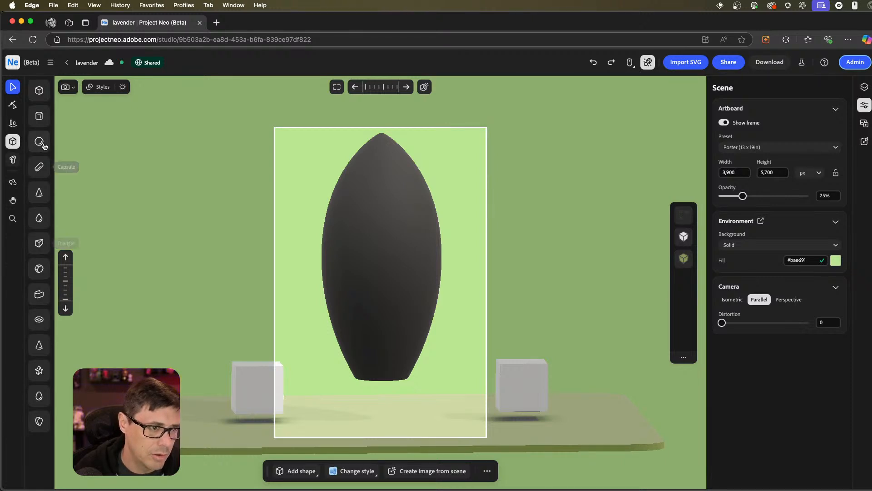
# Place an egg shape on top of the cube beside the hull and scale the egg up uniformly.
pyautogui.click(39, 395)
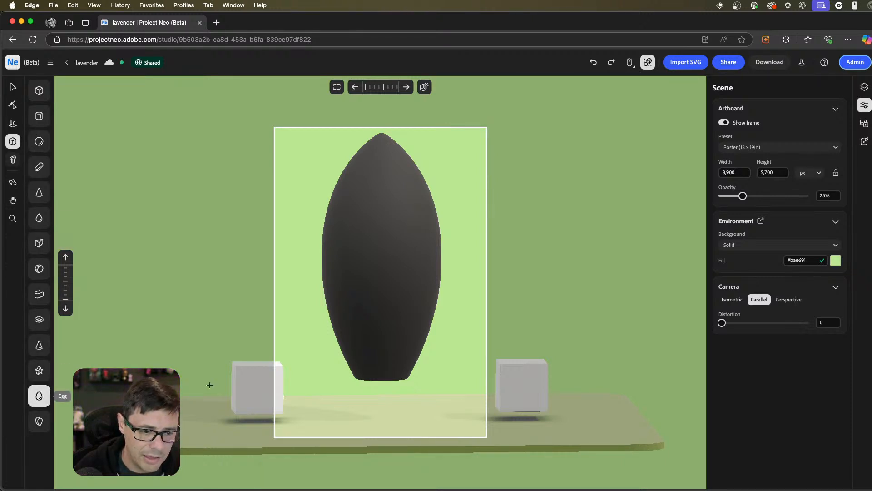
pyautogui.moveTo(211, 403); pyautogui.dragTo(212, 406, button='right')
pyautogui.click(257, 357)
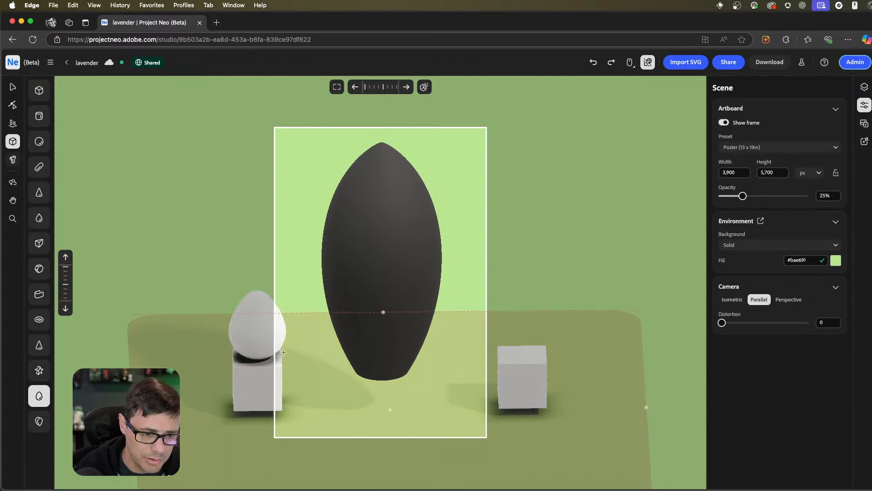
pyautogui.moveTo(277, 356); pyautogui.dragTo(361, 311, button='middle')
pyautogui.scroll(3, 365, 286)
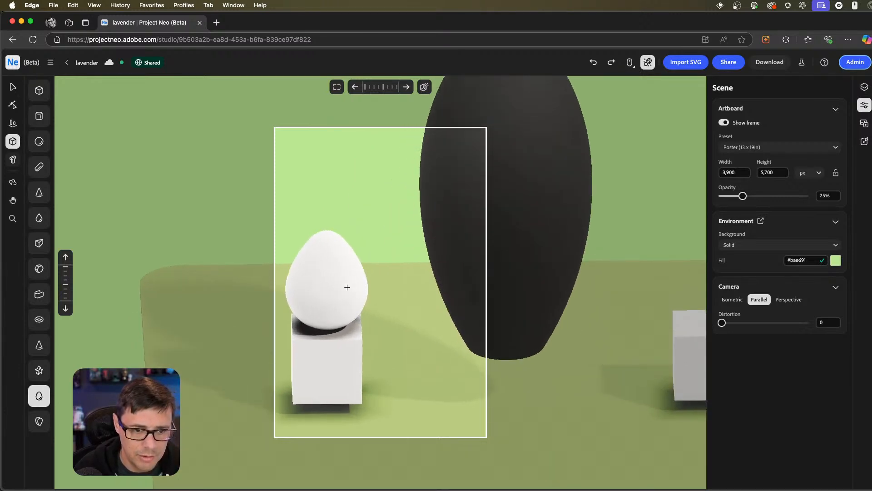
pyautogui.click(345, 289)
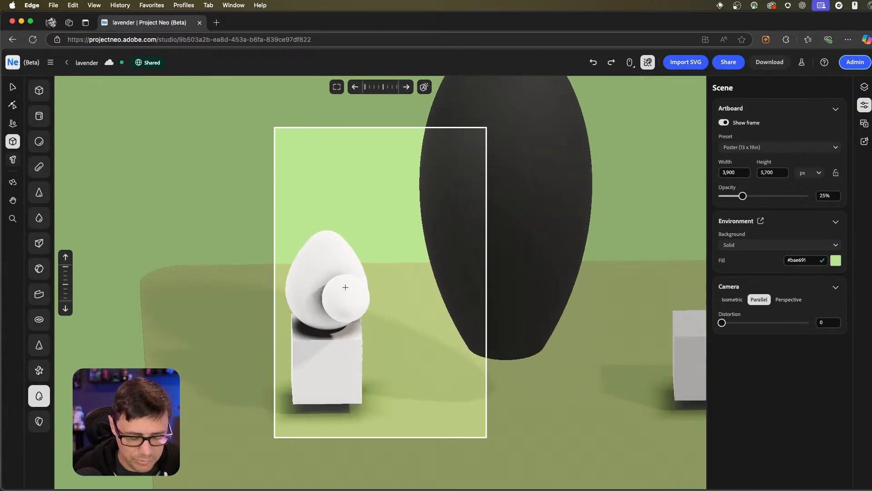
pyautogui.press('super+z')
pyautogui.press('v')
pyautogui.click(338, 258)
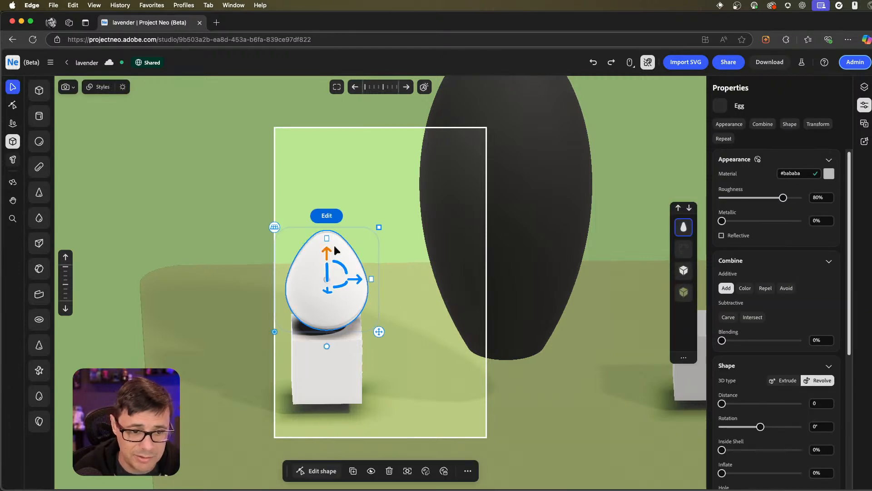
pyautogui.moveTo(331, 242); pyautogui.dragTo(338, 180)
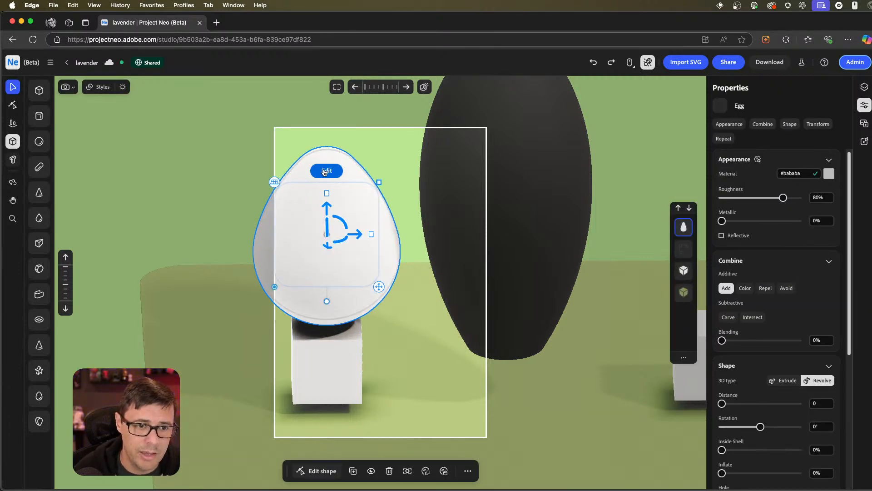
# Reshape the egg's profile into a long, slim body with a pointed tip and raise it above the cube.
pyautogui.click(326, 171)
pyautogui.moveTo(325, 219); pyautogui.dragTo(323, 195)
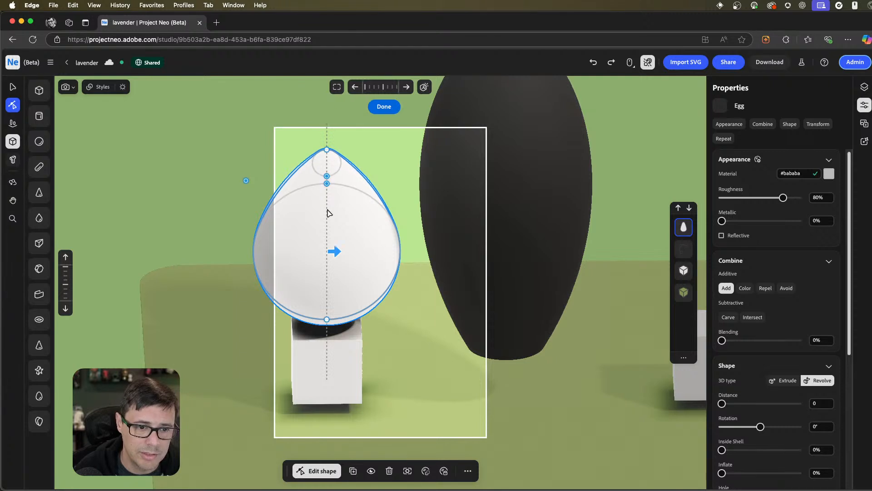
pyautogui.moveTo(327, 331); pyautogui.dragTo(327, 411)
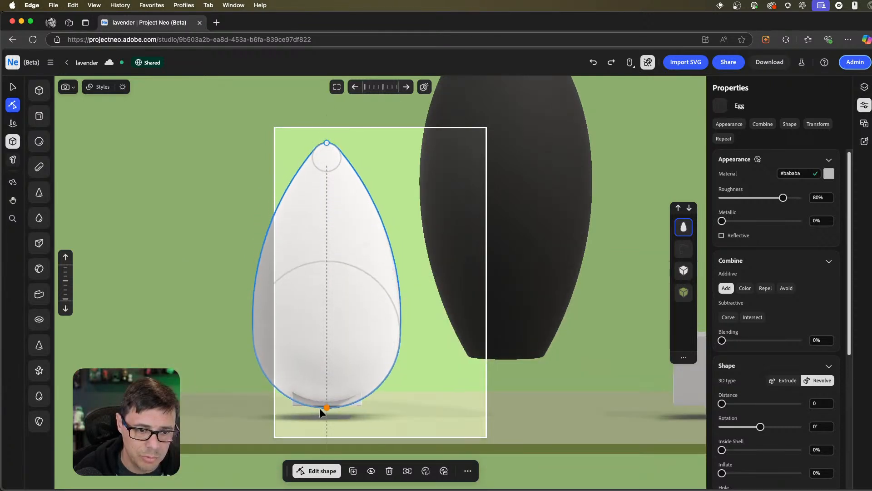
pyautogui.moveTo(326, 267); pyautogui.dragTo(322, 325)
pyautogui.moveTo(324, 179); pyautogui.dragTo(326, 157)
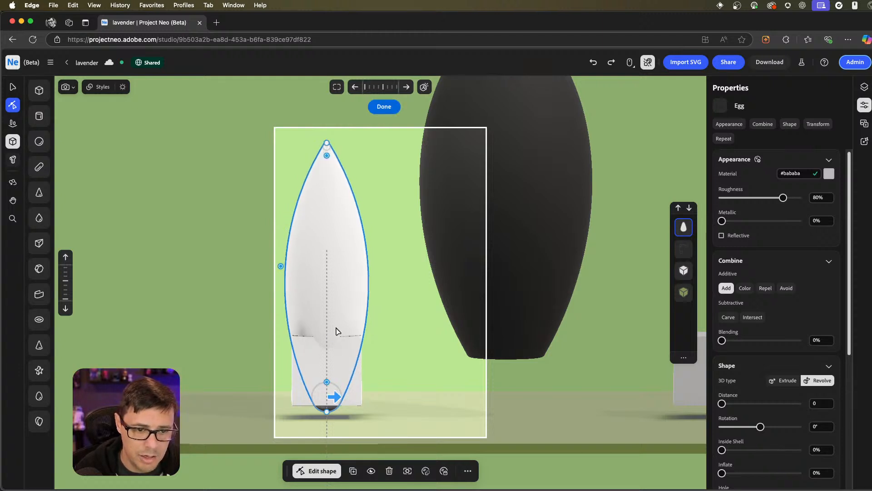
pyautogui.press('Escape')
pyautogui.moveTo(327, 252); pyautogui.dragTo(322, 143)
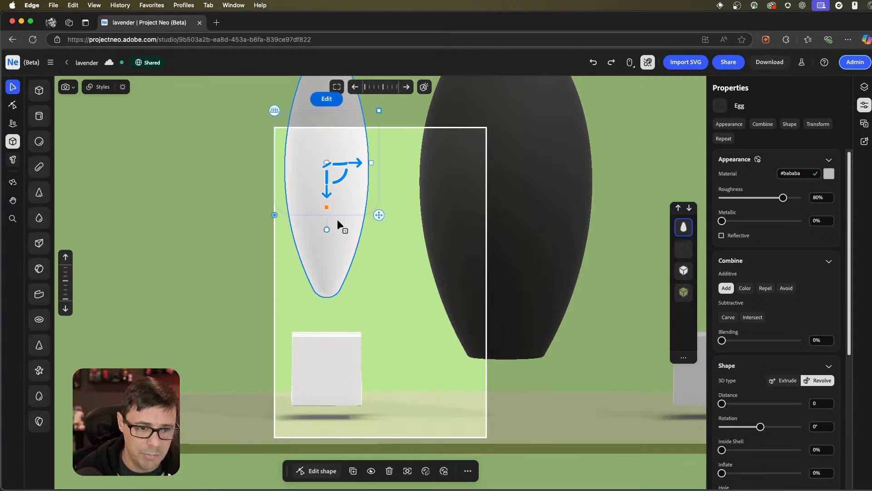
# Set the mirrored cube to Carve, raise it over the egg's lower end, and reorder the egg beneath it so its base is cut.
pyautogui.click(339, 377)
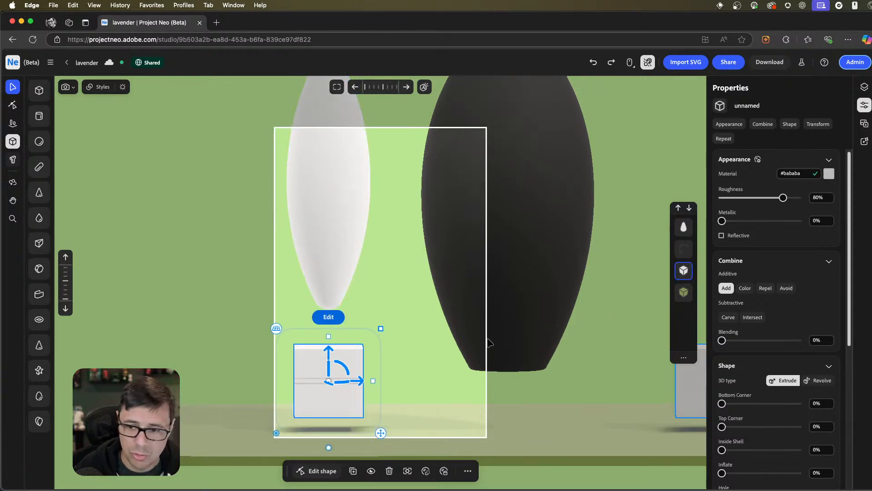
pyautogui.click(727, 318)
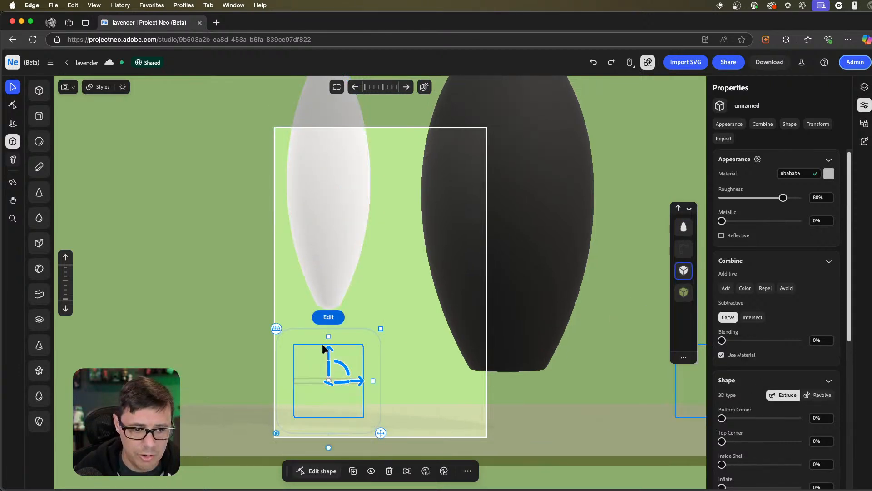
pyautogui.moveTo(332, 351); pyautogui.dragTo(337, 286)
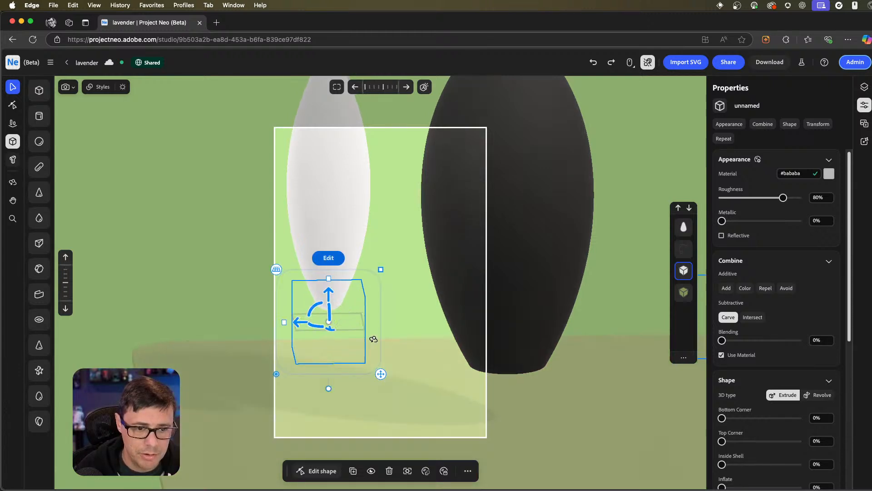
pyautogui.moveTo(373, 339); pyautogui.dragTo(636, 287)
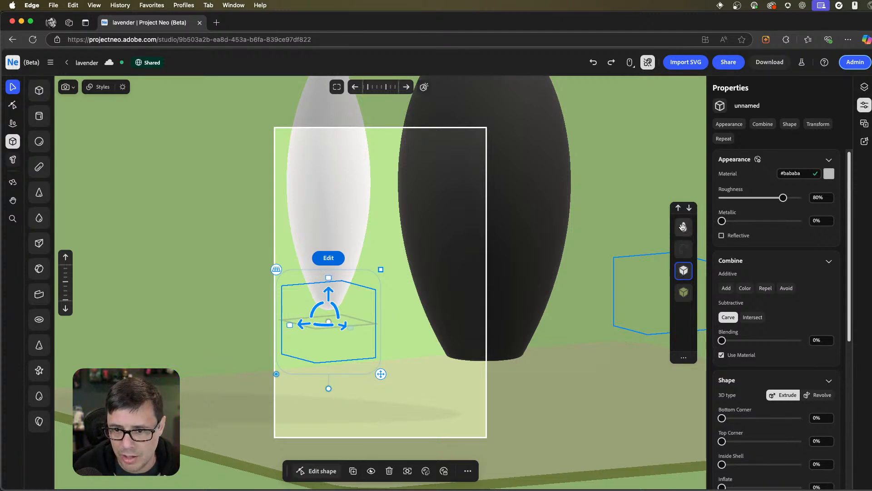
pyautogui.moveTo(682, 227); pyautogui.dragTo(684, 291)
pyautogui.moveTo(333, 286); pyautogui.dragTo(363, 277, button='right')
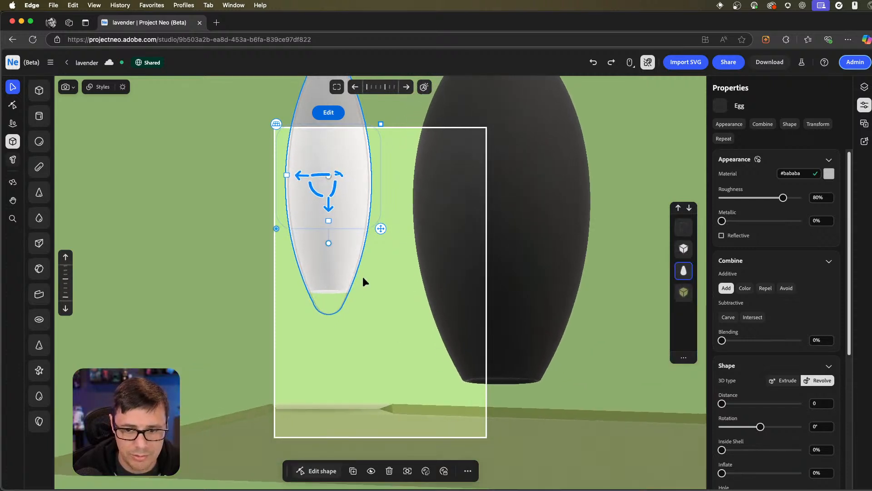
pyautogui.moveTo(362, 277); pyautogui.dragTo(383, 285, button='middle')
# Raise the carving cube slightly to cut more off the egg's base.
pyautogui.click(683, 249)
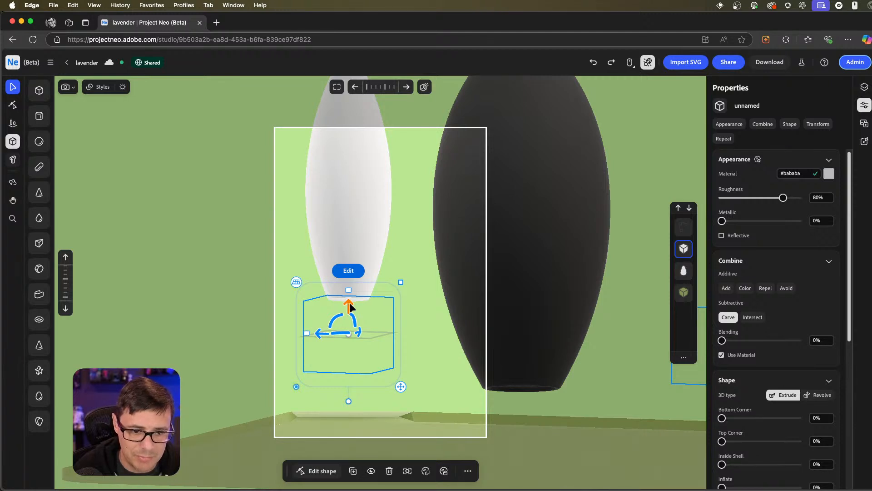
pyautogui.moveTo(349, 307); pyautogui.dragTo(352, 292)
pyautogui.moveTo(391, 263); pyautogui.dragTo(400, 291, button='right')
pyautogui.scroll(-2, 400, 297)
pyautogui.moveTo(410, 286); pyautogui.dragTo(395, 285, button='middle')
# Widen the egg's profile in shape editing to approximate the dark hull's proportions, and finish the edit.
pyautogui.click(331, 262)
pyautogui.moveTo(379, 264); pyautogui.dragTo(378, 266)
pyautogui.click(340, 203)
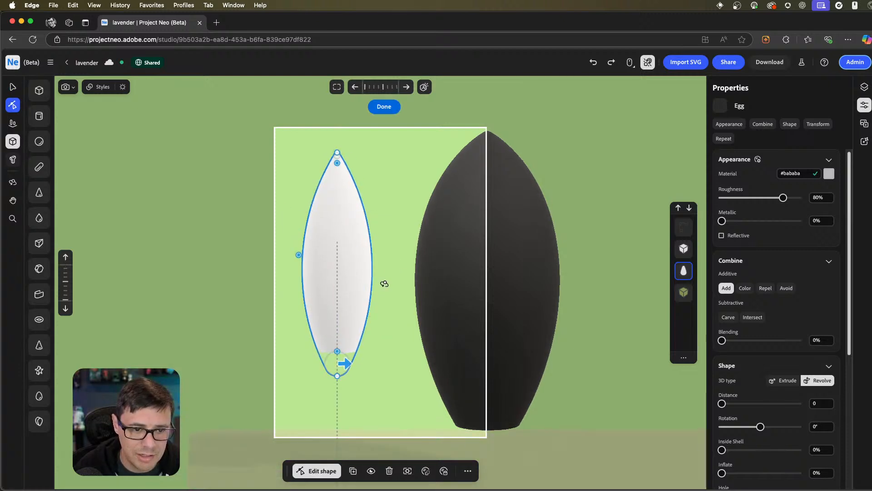
pyautogui.moveTo(298, 255); pyautogui.dragTo(288, 258)
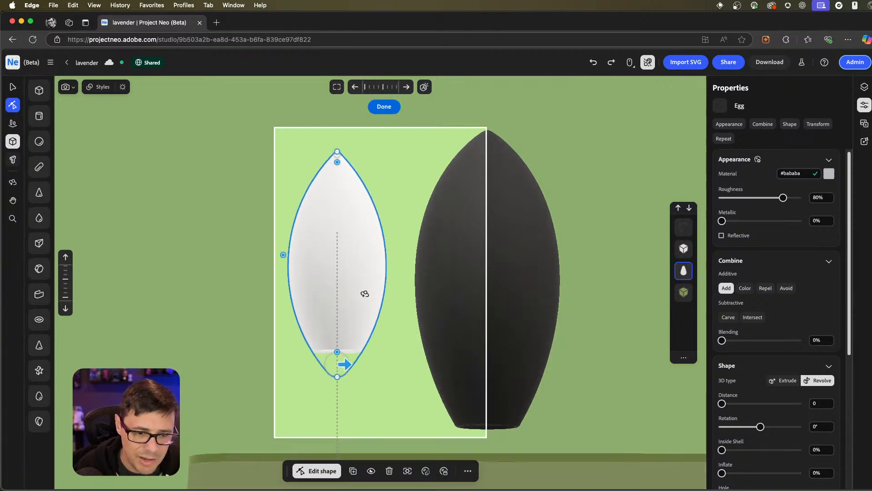
pyautogui.moveTo(355, 300); pyautogui.dragTo(411, 227)
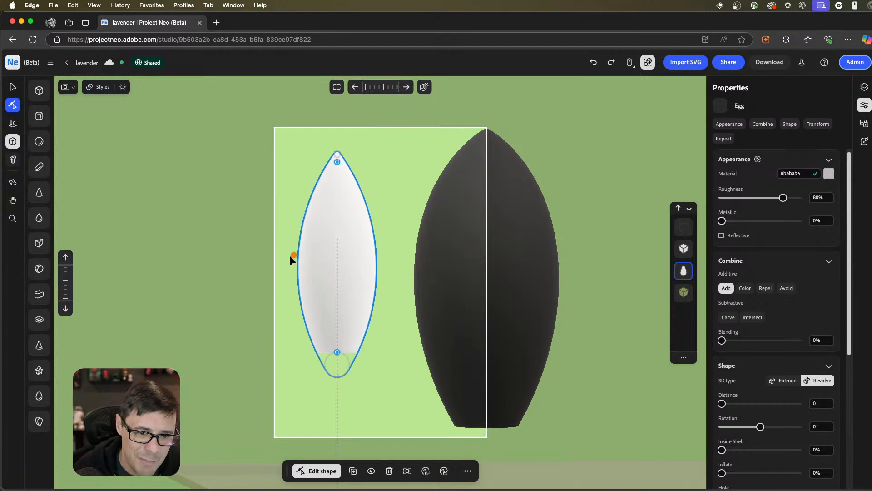
pyautogui.click(384, 106)
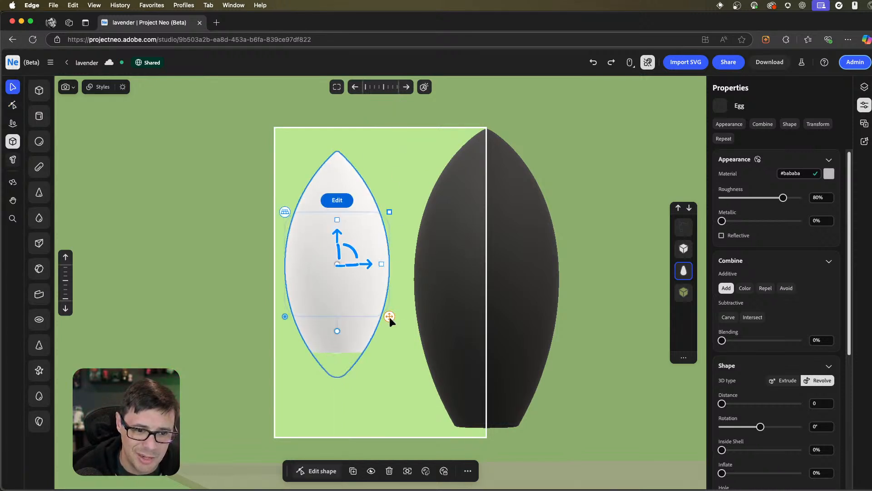
# Delete the egg-based body from the scene.
pyautogui.moveTo(384, 352); pyautogui.dragTo(411, 313)
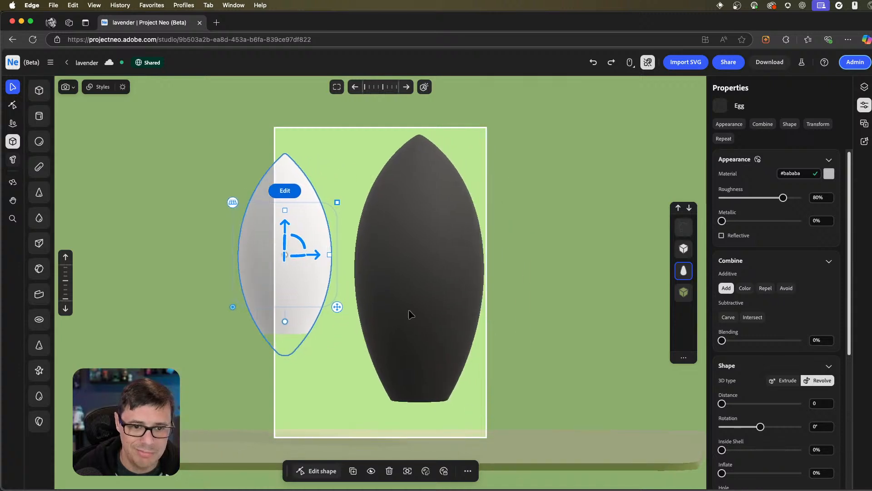
pyautogui.click(411, 313)
pyautogui.click(301, 273)
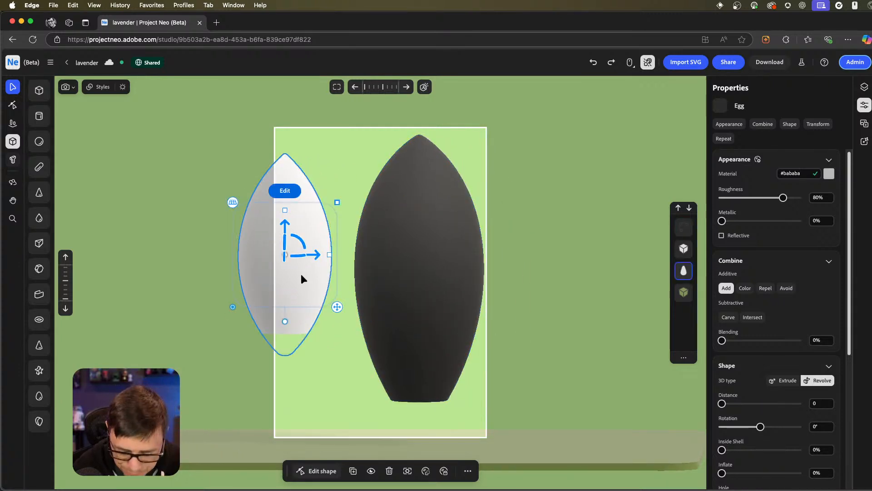
pyautogui.press('Escape')
pyautogui.moveTo(335, 284); pyautogui.dragTo(409, 285)
# Select the revolved hull and switch the scene's rendering style to Vector Art.
pyautogui.click(407, 234)
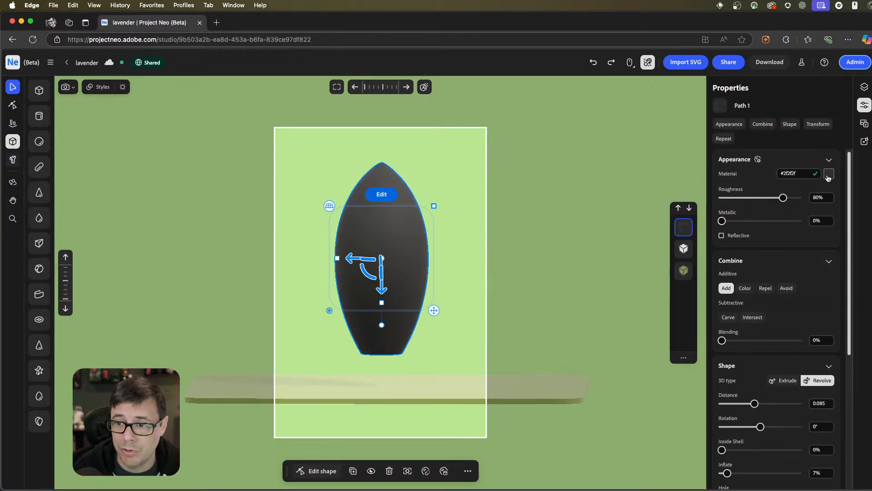
pyautogui.click(100, 87)
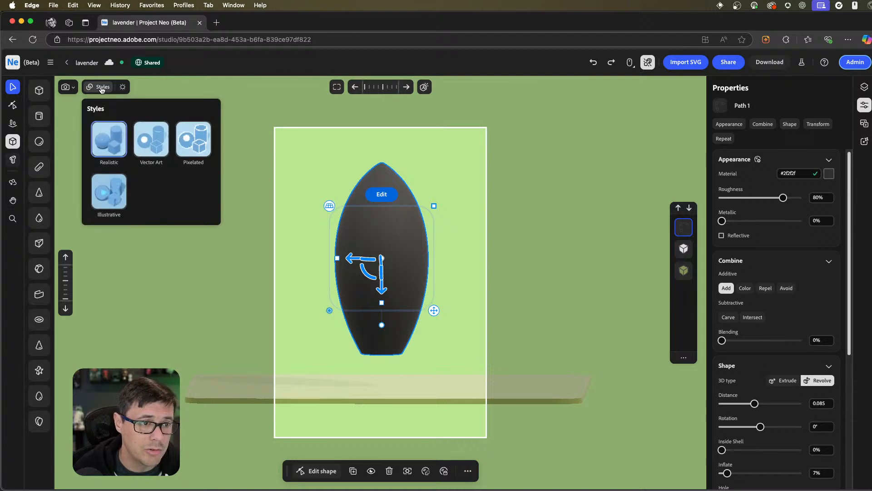
pyautogui.click(159, 146)
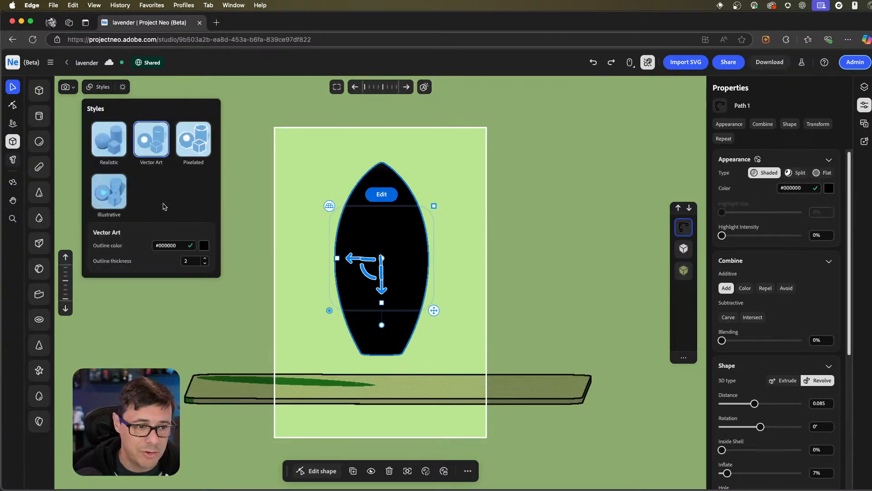
# Set the Vector Art outline thickness to 0 and delete the flat green slab below the hull.
pyautogui.click(205, 264)
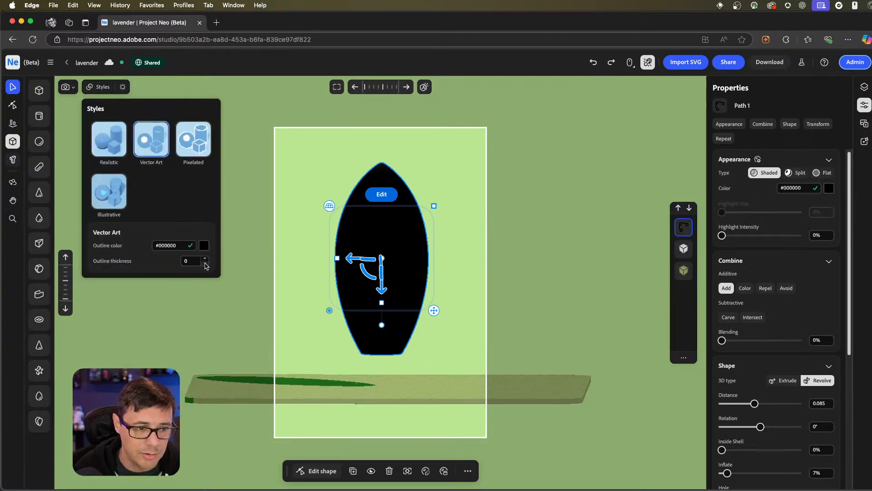
pyautogui.click(259, 266)
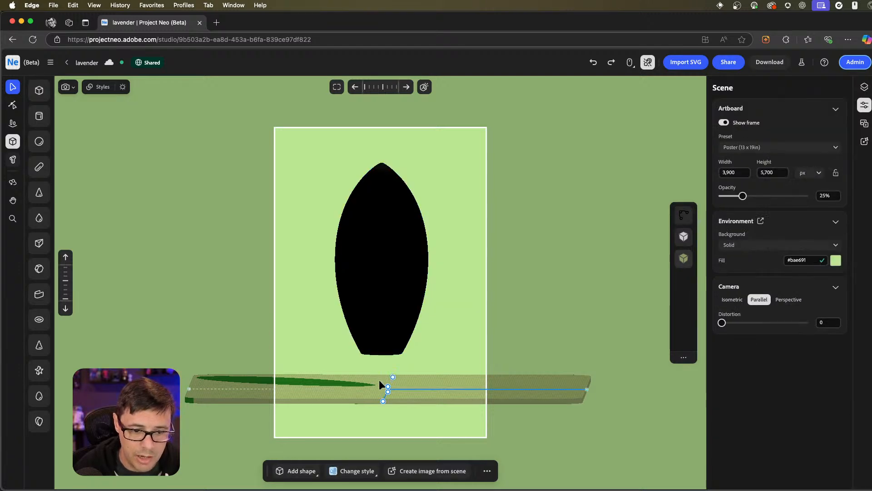
pyautogui.click(380, 382)
pyautogui.press('Delete')
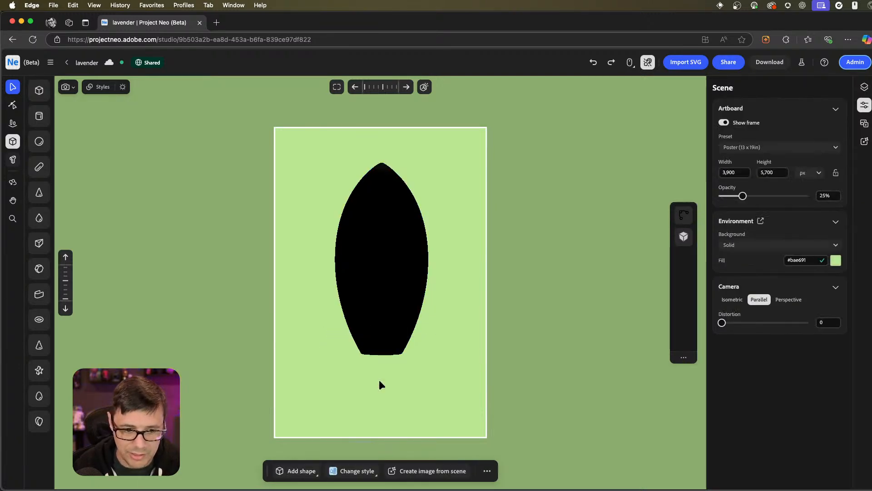
# Switch the hull's appearance type to Flat and colour it medium grey #969696.
pyautogui.click(407, 255)
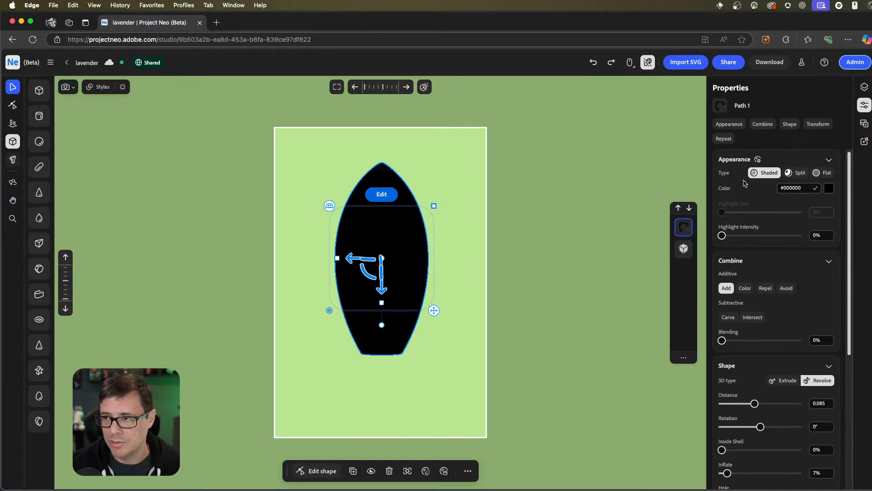
pyautogui.click(823, 173)
pyautogui.click(829, 189)
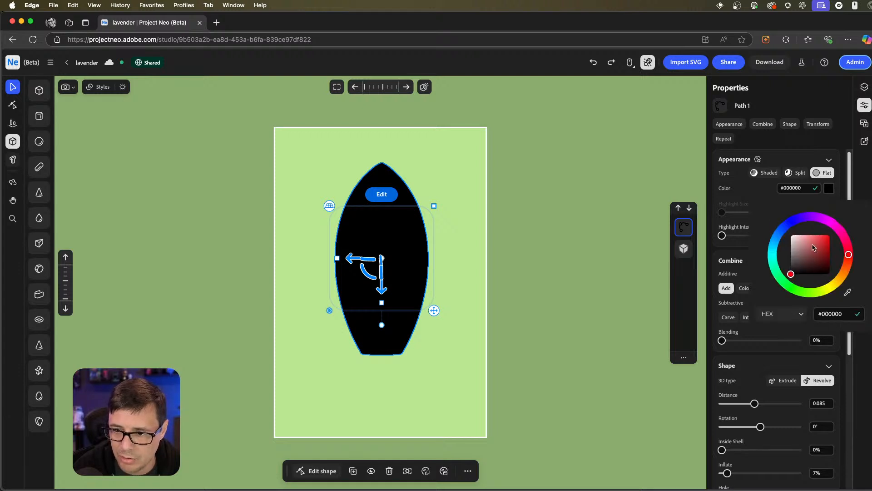
pyautogui.moveTo(800, 259); pyautogui.dragTo(789, 252)
pyautogui.click(602, 199)
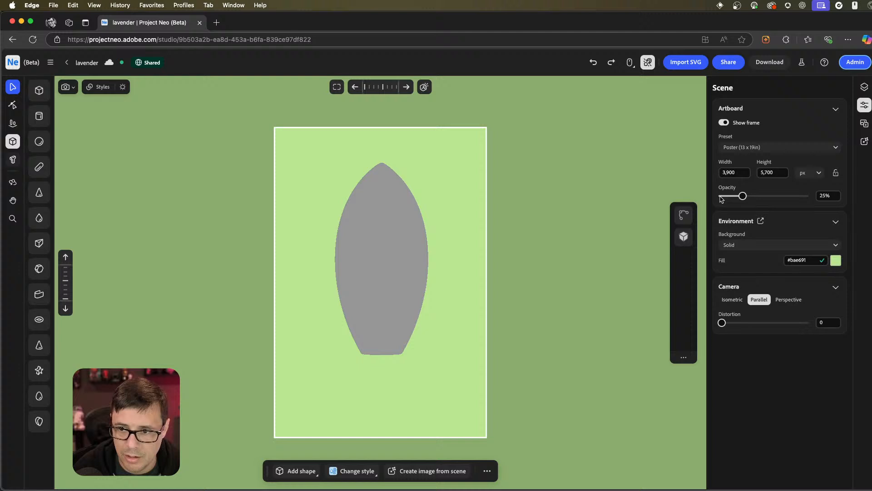
# Switch the hull's appearance to Split, with shadow colour #595858 and a highlight intensity of 0.9%.
pyautogui.click(424, 246)
pyautogui.click(794, 173)
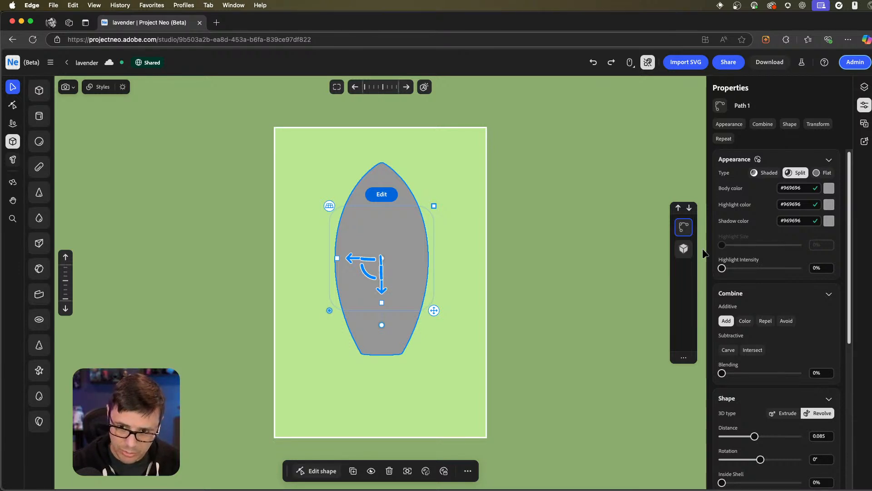
pyautogui.click(829, 222)
pyautogui.moveTo(789, 291); pyautogui.dragTo(791, 296)
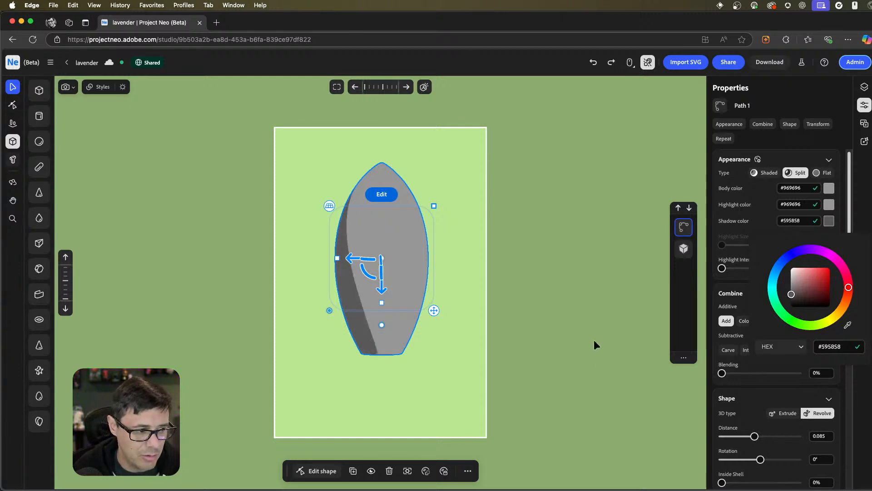
pyautogui.moveTo(732, 268)
pyautogui.mouseDown()
pyautogui.moveTo(745, 269)
pyautogui.moveTo(722, 269)
pyautogui.mouseUp()
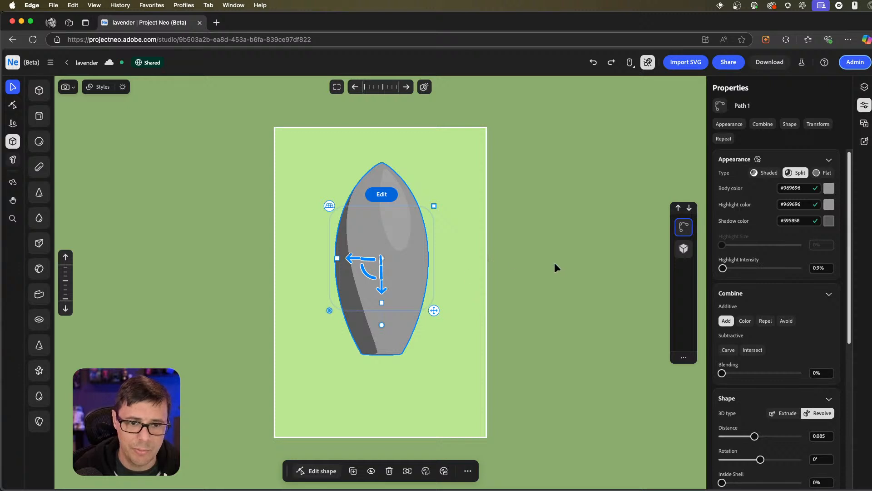
# Adjust the rotation of the scene's light slightly to widen the shadow band on the hull.
pyautogui.click(464, 231)
pyautogui.moveTo(450, 270)
pyautogui.mouseDown()
pyautogui.moveTo(463, 274)
pyautogui.moveTo(431, 276)
pyautogui.moveTo(452, 276)
pyautogui.mouseUp()
pyautogui.click(388, 258)
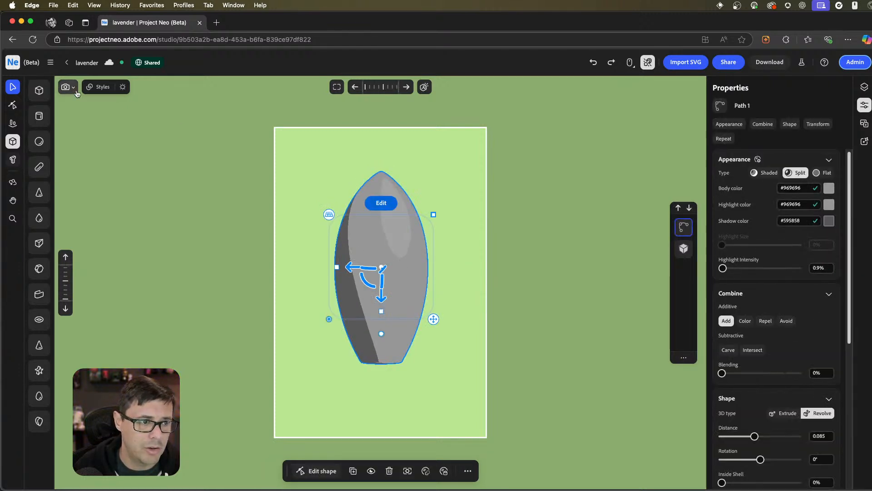
pyautogui.click(123, 87)
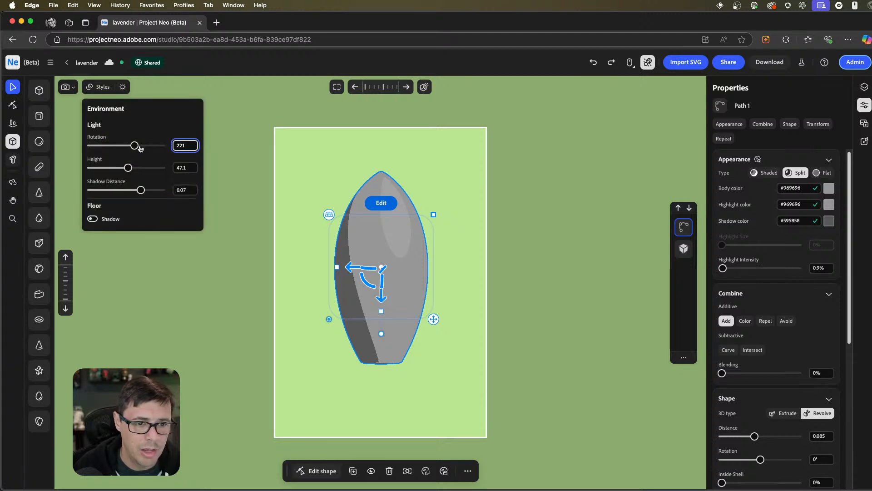
pyautogui.moveTo(141, 148)
pyautogui.mouseDown()
pyautogui.moveTo(113, 148)
pyautogui.moveTo(135, 153)
pyautogui.mouseUp()
pyautogui.click(516, 124)
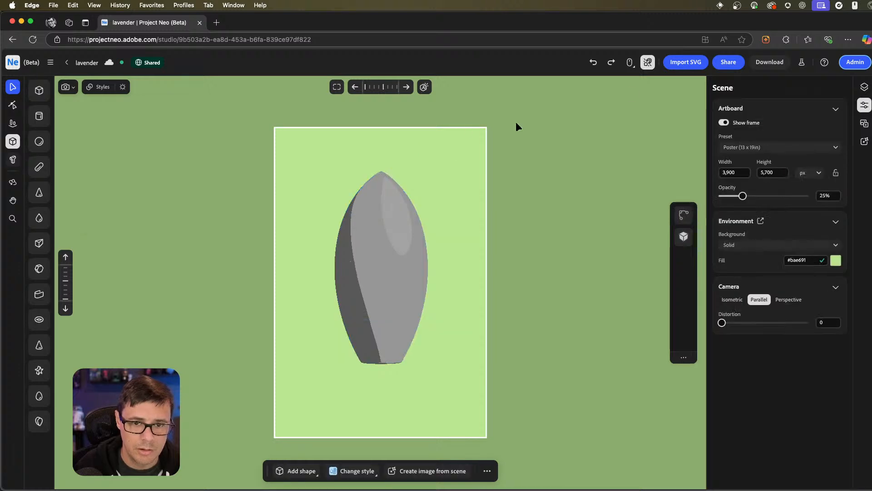
# Import the fin shape from Asset 2.svg on the Desktop.
pyautogui.click(676, 63)
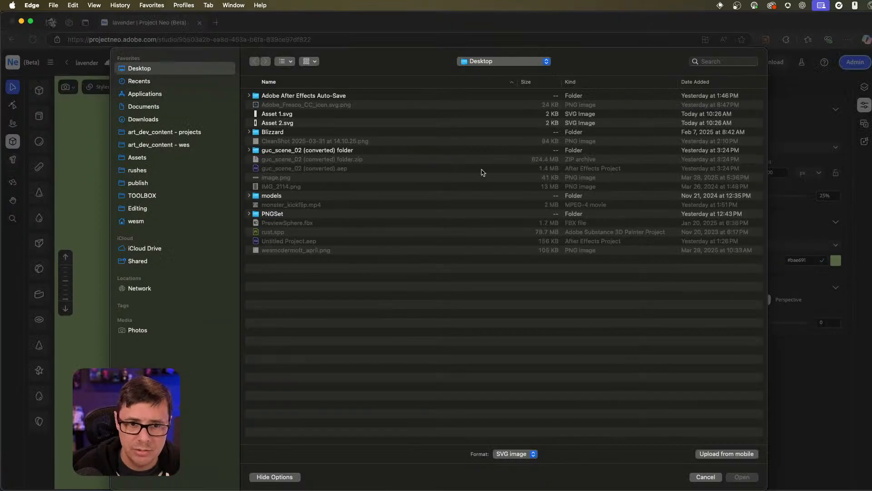
pyautogui.click(291, 124)
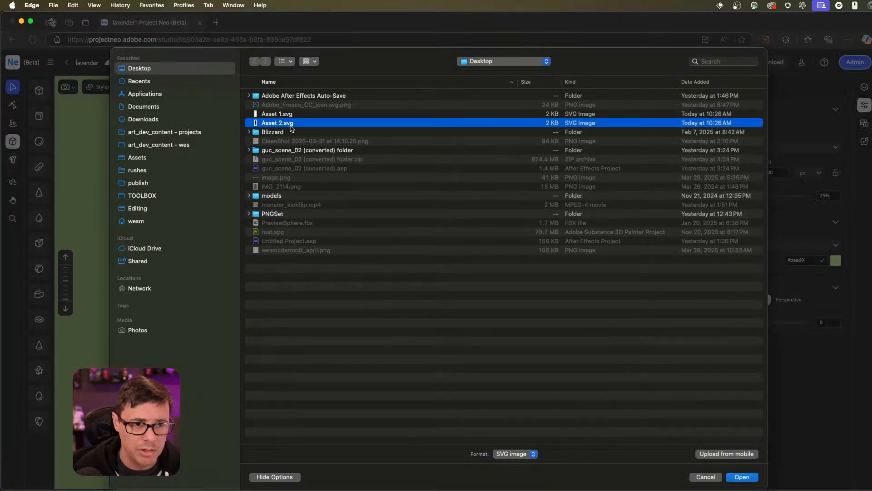
pyautogui.press('space')
pyautogui.press('space')
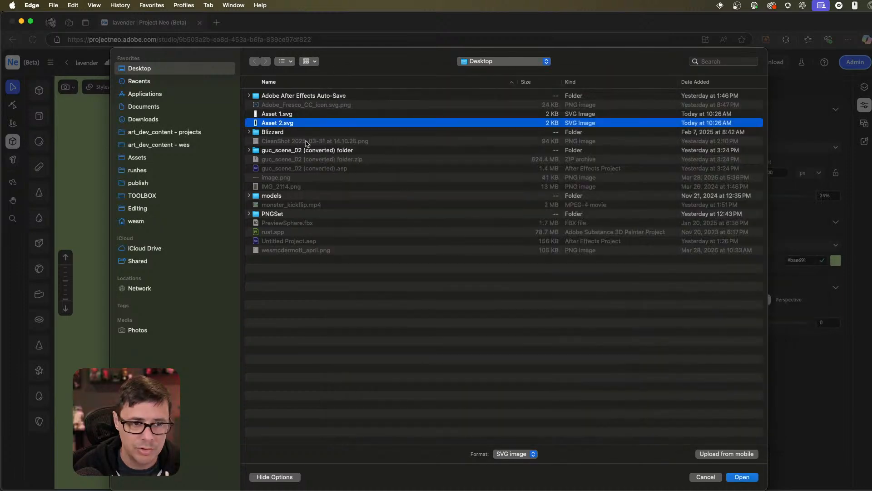
pyautogui.click(738, 478)
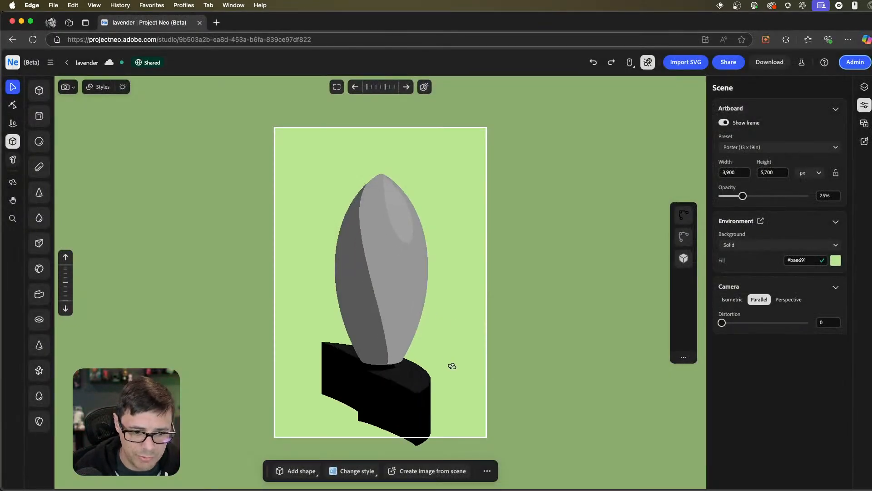
# Switch the imported fin's appearance type to Flat and colour it dark red #8f3725.
pyautogui.click(420, 395)
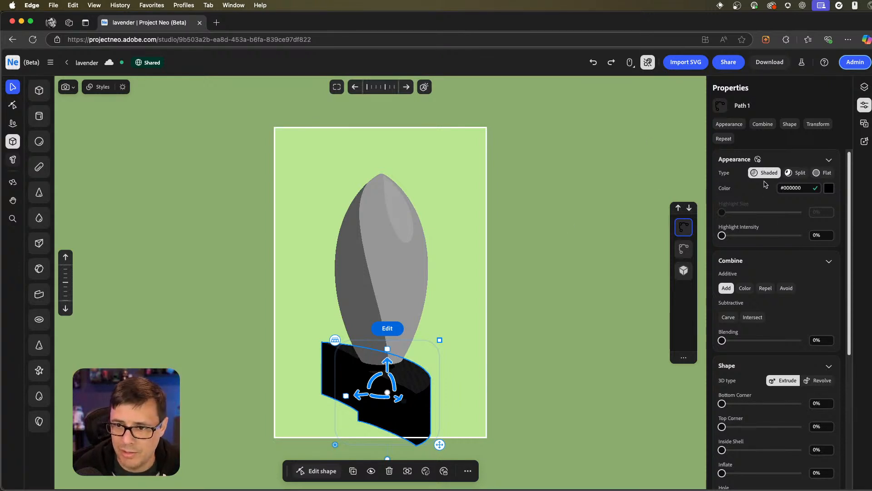
pyautogui.click(98, 87)
pyautogui.click(588, 133)
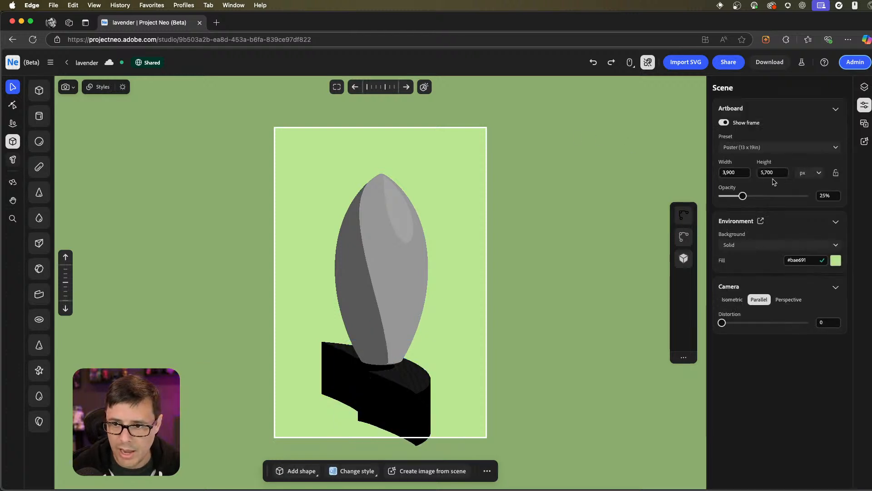
pyautogui.click(406, 402)
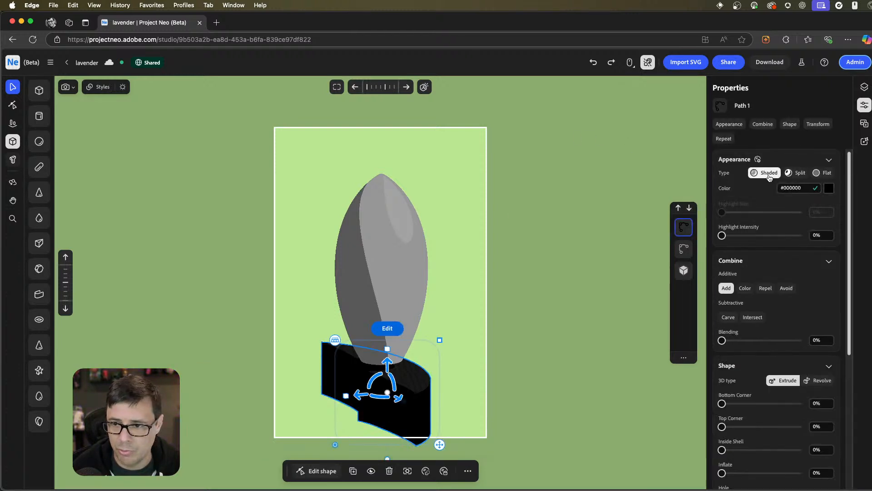
pyautogui.click(826, 173)
pyautogui.click(829, 189)
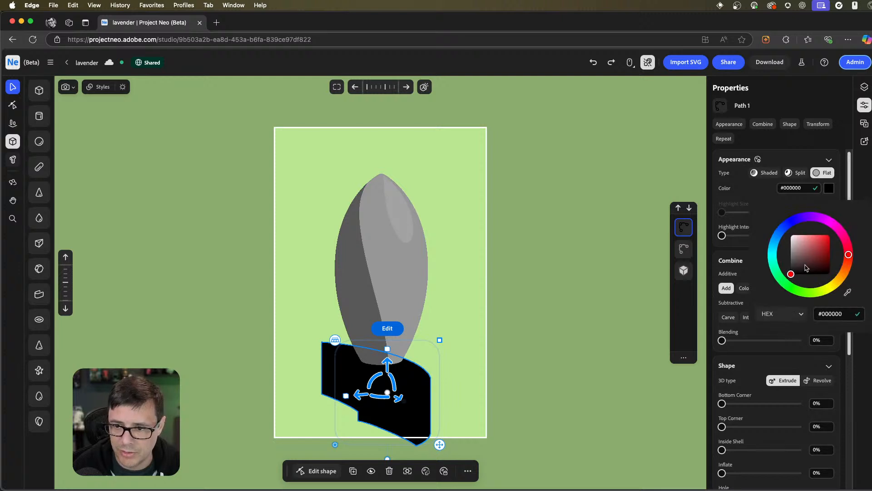
pyautogui.moveTo(819, 265)
pyautogui.mouseDown()
pyautogui.moveTo(813, 256)
pyautogui.moveTo(847, 262)
pyautogui.moveTo(821, 253)
pyautogui.mouseUp()
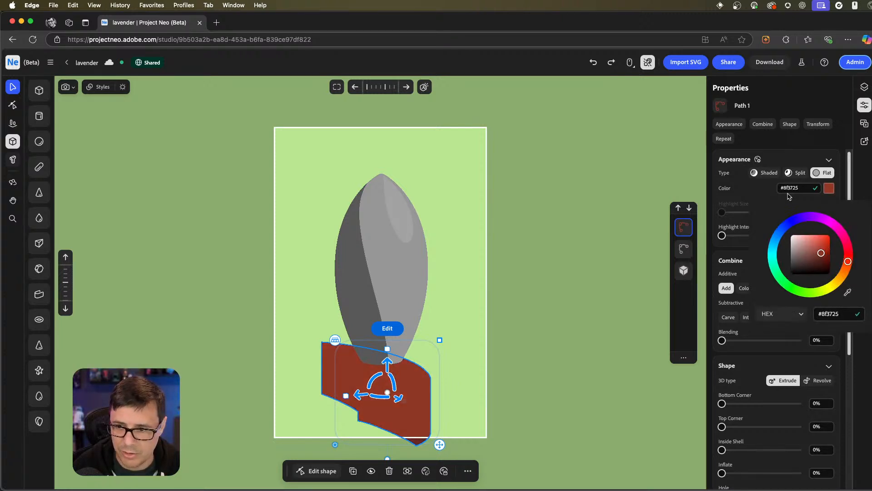
# Switch the fin's appearance to Split and set its shadow colour to dark brown #452018.
pyautogui.click(805, 157)
pyautogui.click(796, 173)
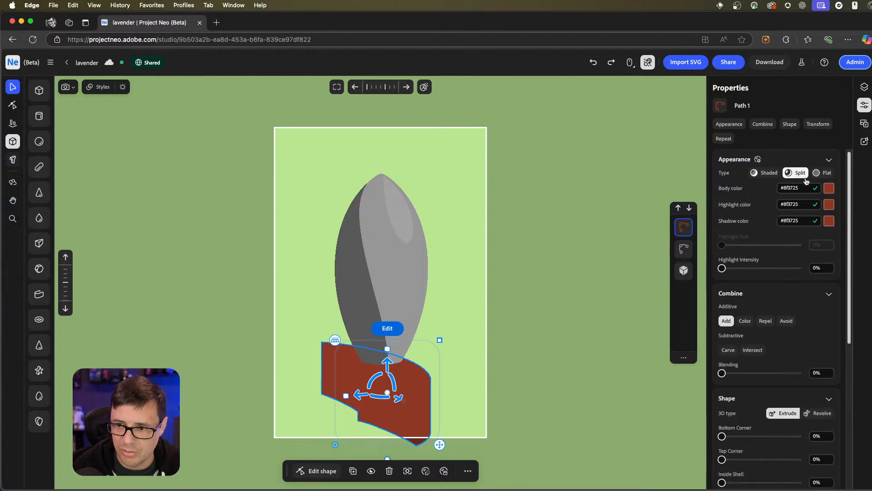
pyautogui.click(828, 222)
pyautogui.moveTo(819, 285); pyautogui.dragTo(817, 298)
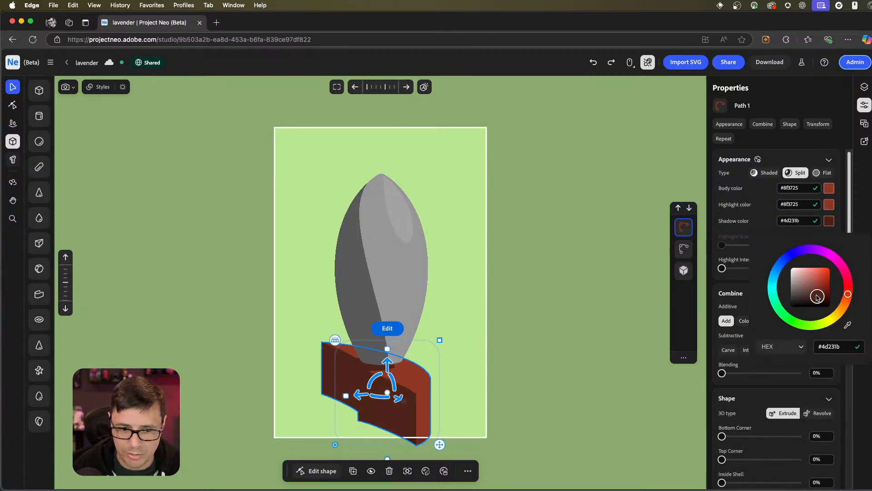
# Thin the fin's extrusion into a flat plate and rotate it 90° about X to stand upright beside the hull.
pyautogui.moveTo(466, 336); pyautogui.dragTo(468, 282, button='middle')
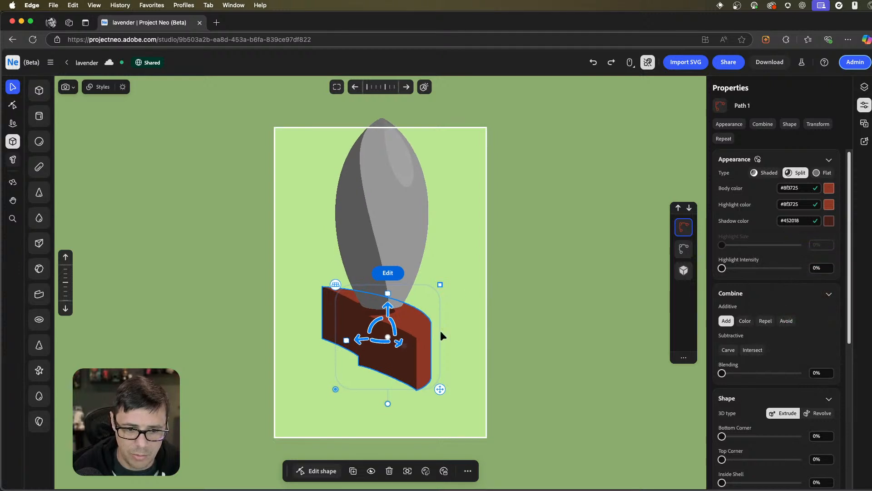
pyautogui.scroll(3, 470, 318)
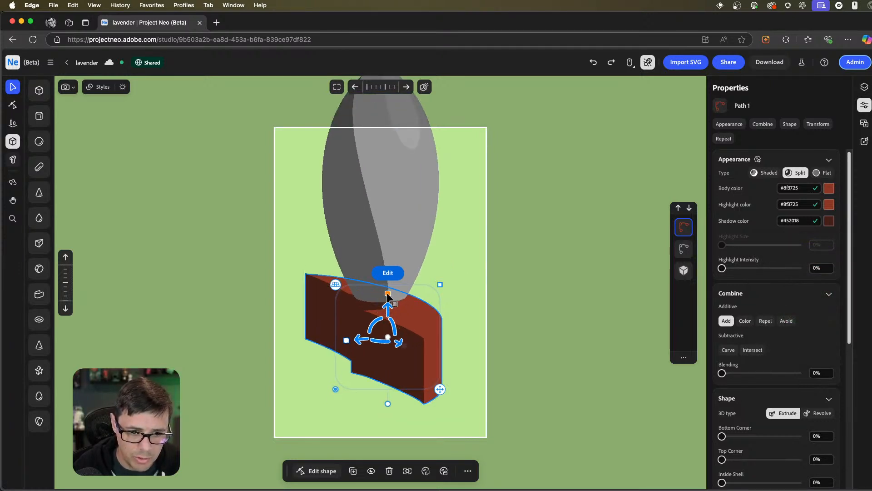
pyautogui.moveTo(388, 295); pyautogui.dragTo(391, 332)
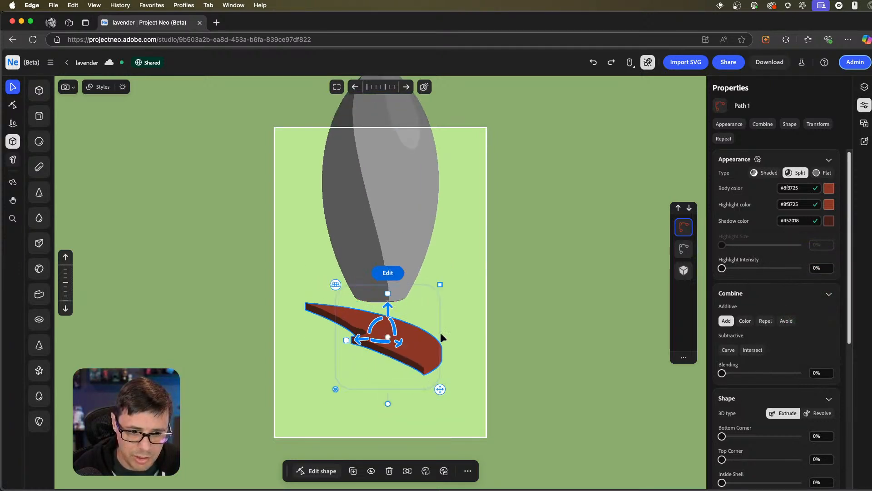
pyautogui.moveTo(440, 333); pyautogui.dragTo(455, 341, button='right')
pyautogui.moveTo(399, 333); pyautogui.dragTo(465, 337)
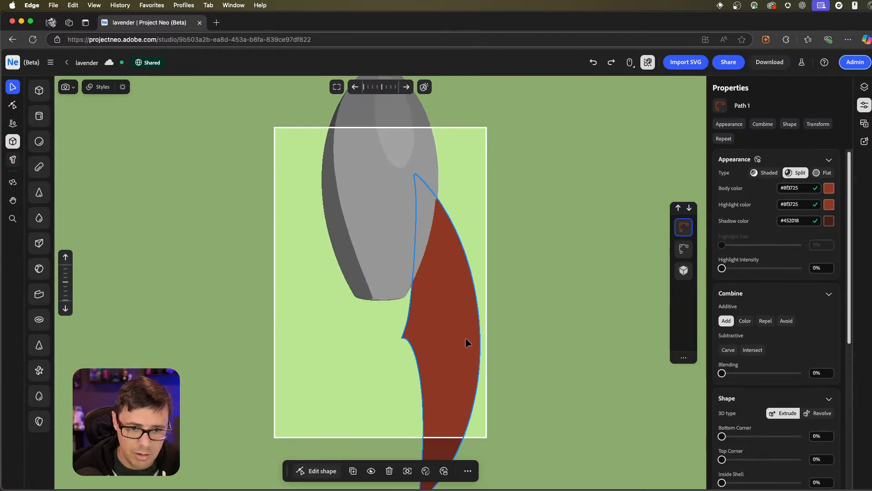
# Raise the fin, scale it down and move it against the hull's lower side, at about X -0.15, Y 0.15.
pyautogui.moveTo(440, 310); pyautogui.dragTo(444, 260)
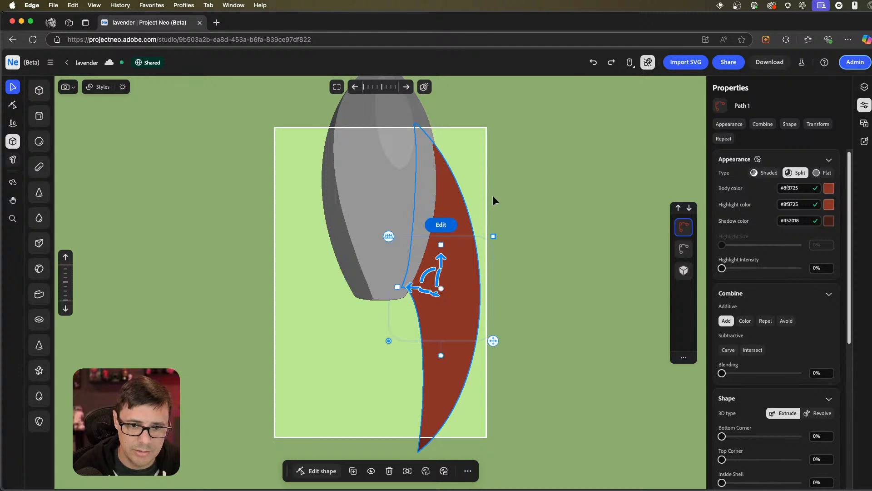
pyautogui.moveTo(486, 235); pyautogui.dragTo(478, 250)
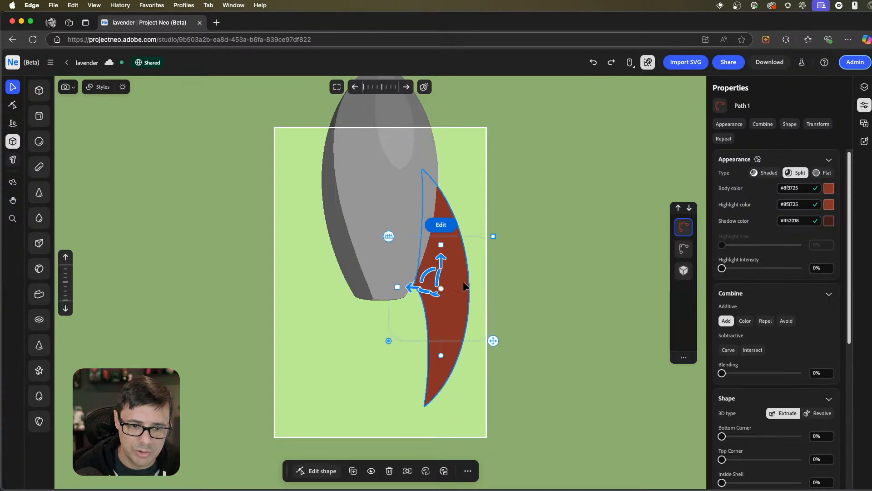
pyautogui.moveTo(415, 288); pyautogui.dragTo(408, 289)
pyautogui.click(459, 233)
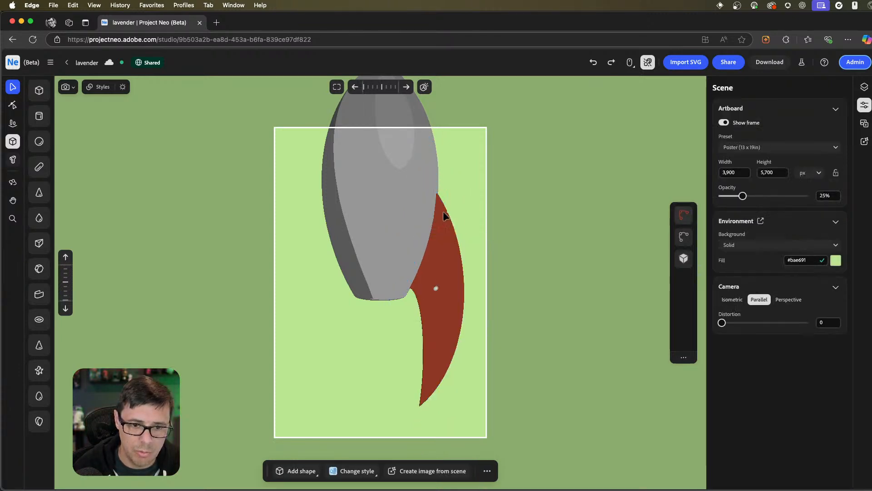
# Mirror the fin along X and move it across to the opposite side of the hull, at about X 0.2.
pyautogui.moveTo(444, 212); pyautogui.dragTo(443, 288, button='middle')
pyautogui.scroll(-1, 429, 261)
pyautogui.moveTo(443, 288); pyautogui.dragTo(435, 311, button='right')
pyautogui.click(434, 312)
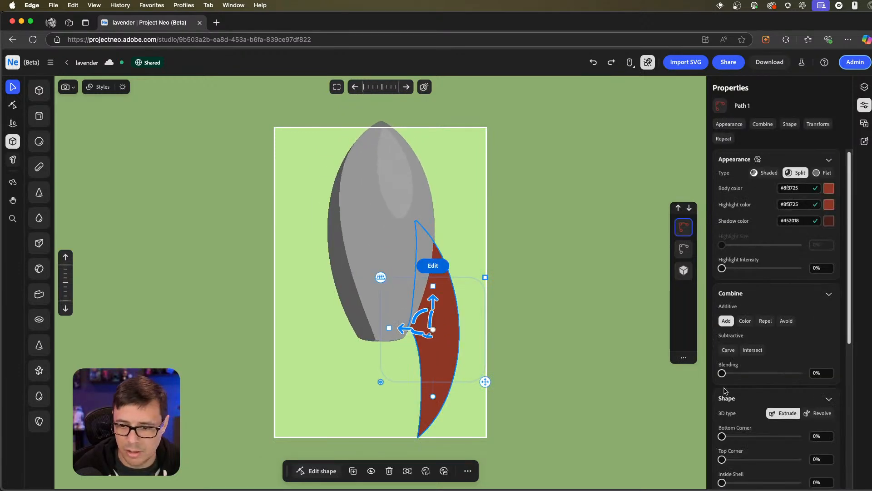
pyautogui.scroll(-10, 735, 404)
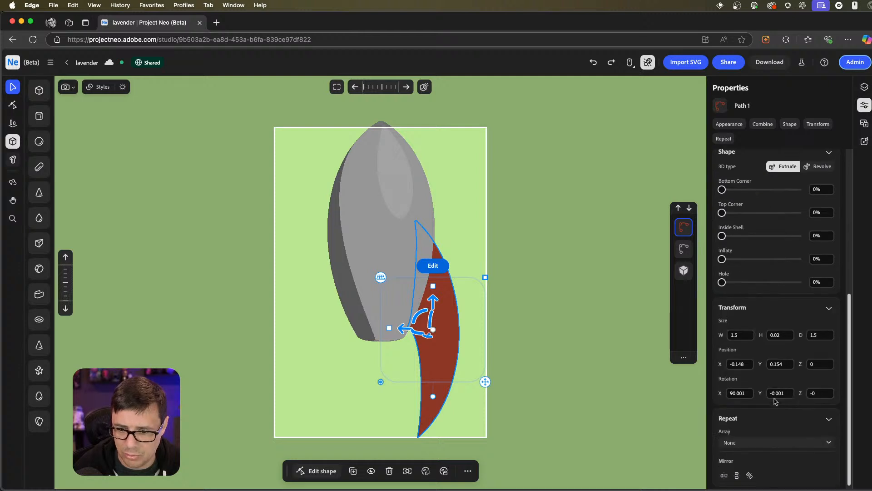
pyautogui.click(723, 472)
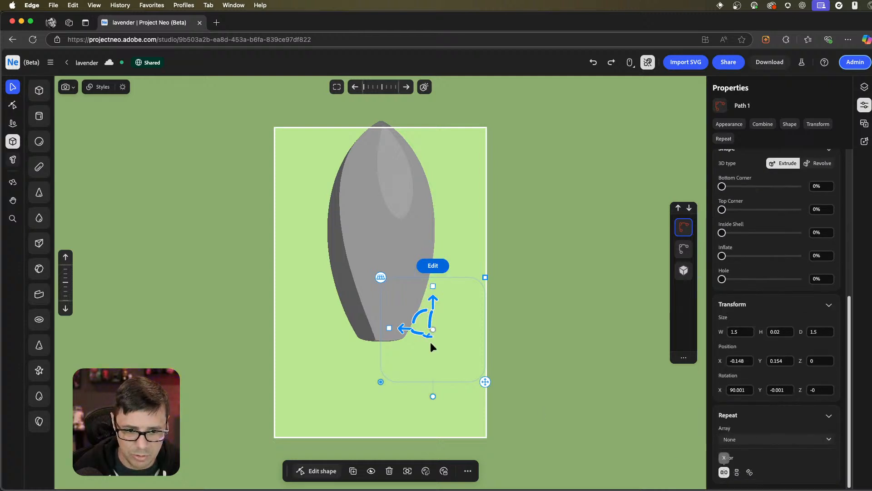
pyautogui.moveTo(404, 324); pyautogui.dragTo(298, 334)
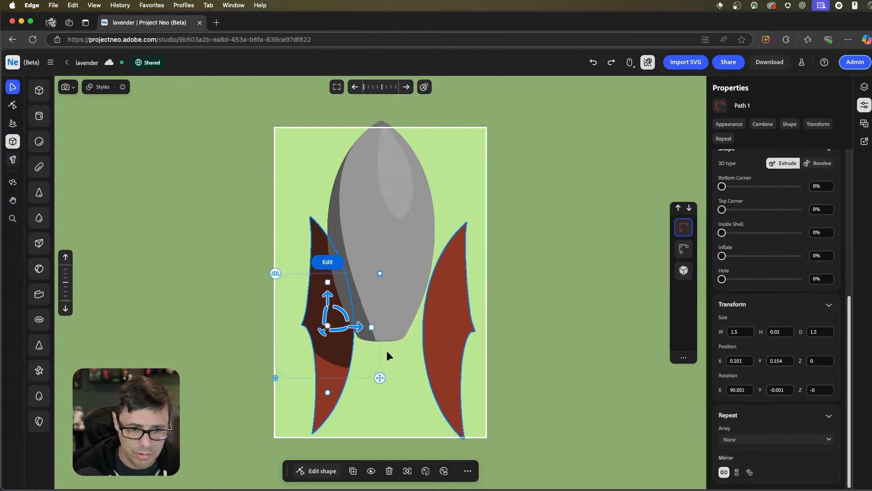
# Move the mirrored fins across each other so their rounded edges face outward on both sides of the hull.
pyautogui.moveTo(401, 355); pyautogui.dragTo(422, 336, button='middle')
pyautogui.moveTo(321, 307)
pyautogui.mouseDown()
pyautogui.moveTo(310, 306)
pyautogui.moveTo(322, 311)
pyautogui.mouseUp()
pyautogui.click(429, 348)
pyautogui.moveTo(428, 344); pyautogui.dragTo(404, 316, button='middle')
pyautogui.click(356, 335)
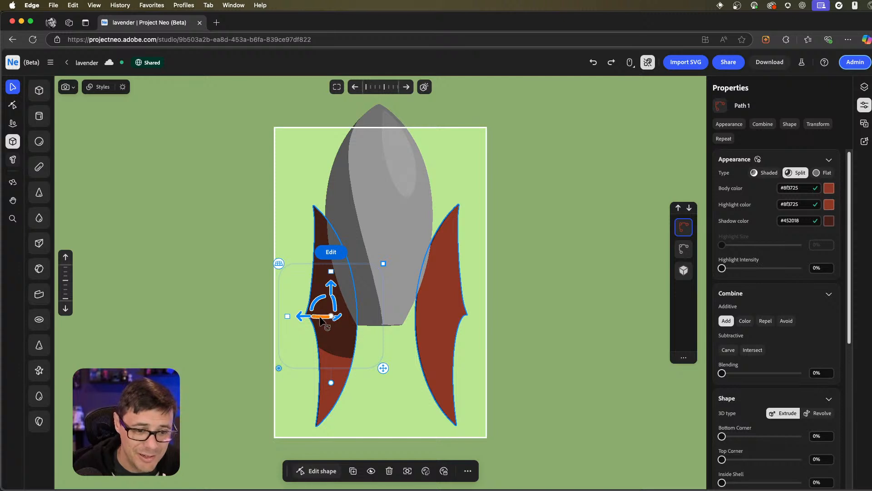
pyautogui.moveTo(320, 317); pyautogui.dragTo(385, 321)
pyautogui.moveTo(502, 246); pyautogui.dragTo(402, 356, button='middle')
pyautogui.click(402, 357)
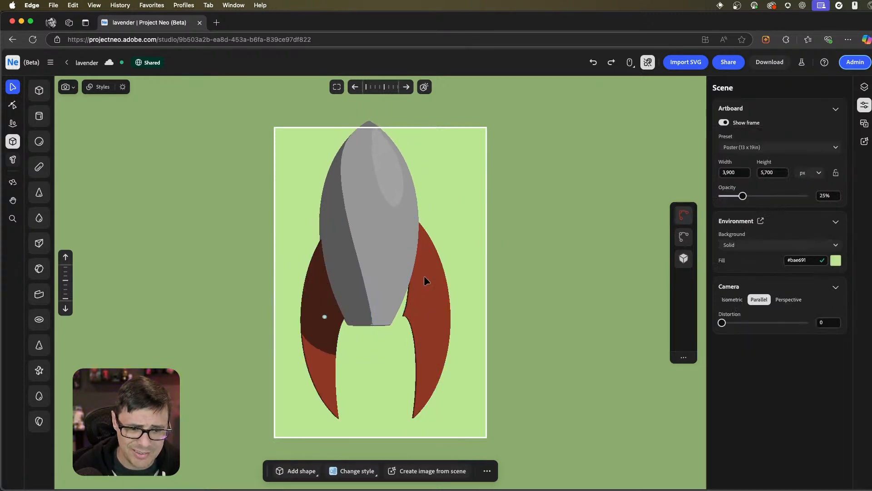
# Centre the hull between the two fins, enlarge it slightly and raise it a little.
pyautogui.moveTo(425, 280); pyautogui.dragTo(432, 230, button='middle')
pyautogui.click(434, 280)
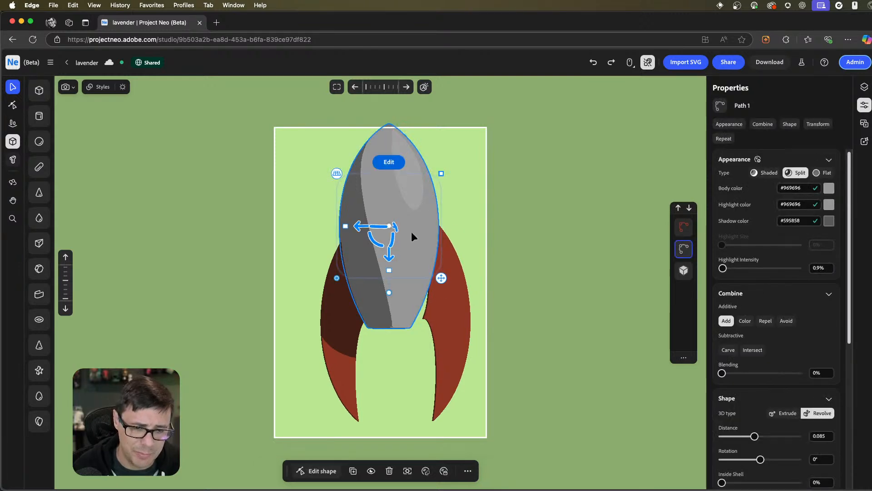
pyautogui.moveTo(357, 227); pyautogui.dragTo(366, 227)
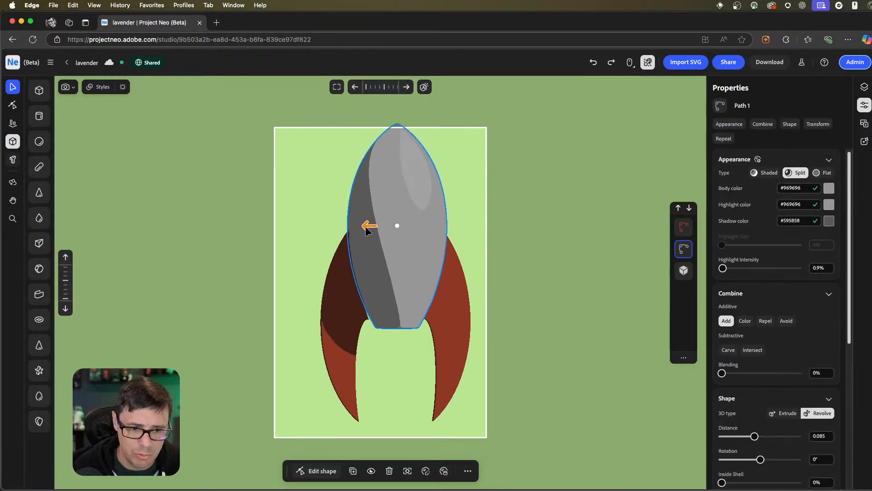
pyautogui.moveTo(449, 173); pyautogui.dragTo(451, 171)
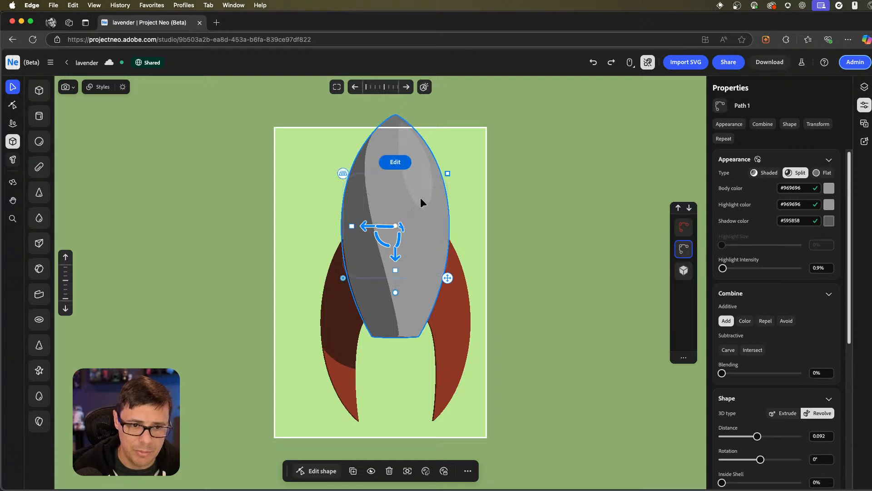
pyautogui.moveTo(394, 260); pyautogui.dragTo(394, 253)
pyautogui.click(471, 200)
pyautogui.moveTo(471, 195); pyautogui.dragTo(452, 219, button='middle')
pyautogui.scroll(-2, 447, 230)
pyautogui.moveTo(439, 244)
pyautogui.mouseDown(button='right')
pyautogui.moveTo(486, 265)
pyautogui.moveTo(393, 261)
pyautogui.moveTo(445, 257)
pyautogui.moveTo(435, 243)
pyautogui.mouseUp(button='right')
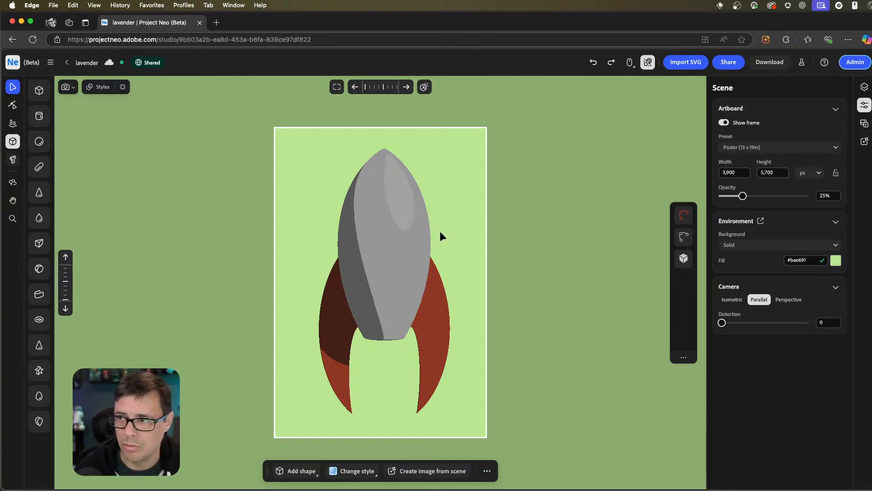
# Place a sphere about 0.205 in diameter on the upper front of the hull for the window.
pyautogui.click(39, 142)
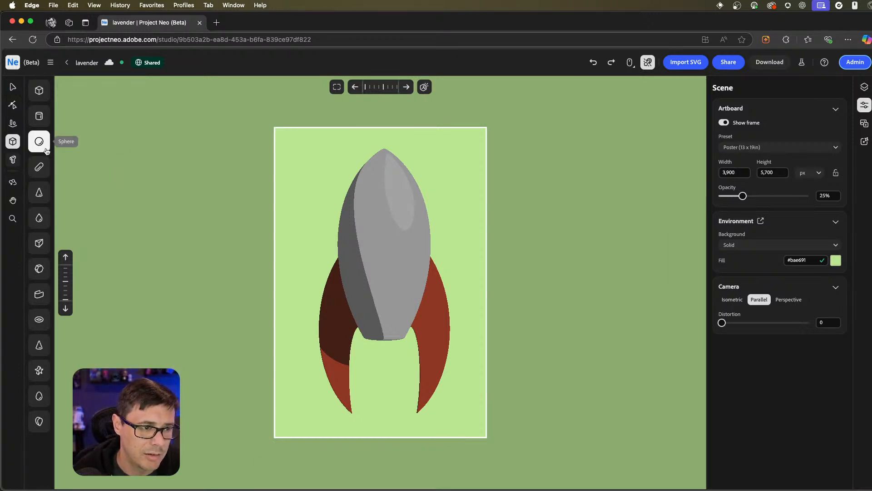
pyautogui.click(382, 215)
pyautogui.moveTo(391, 272); pyautogui.dragTo(463, 283, button='right')
pyautogui.press('v')
pyautogui.click(450, 218)
pyautogui.click(450, 214)
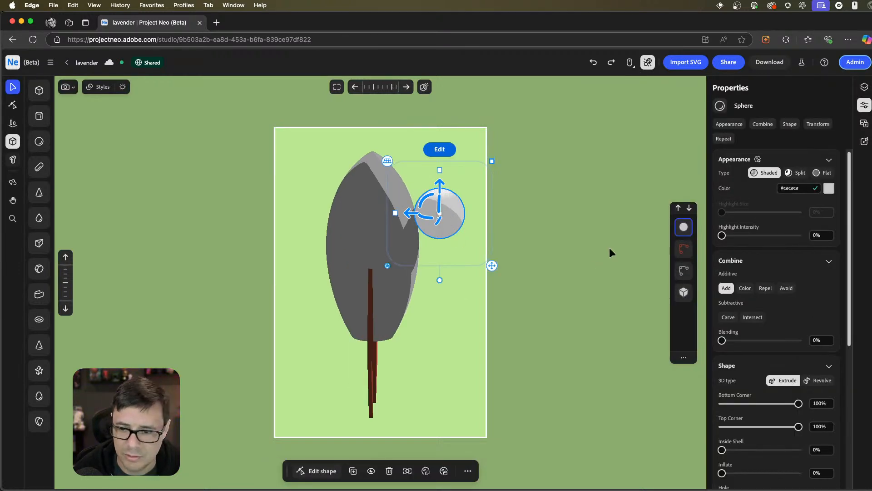
# Set the sphere to Carve and push it into the hull to cut a round window recess.
pyautogui.click(728, 317)
pyautogui.moveTo(400, 211); pyautogui.dragTo(379, 212)
pyautogui.moveTo(466, 277); pyautogui.dragTo(363, 264, button='right')
pyautogui.scroll(5, 416, 241)
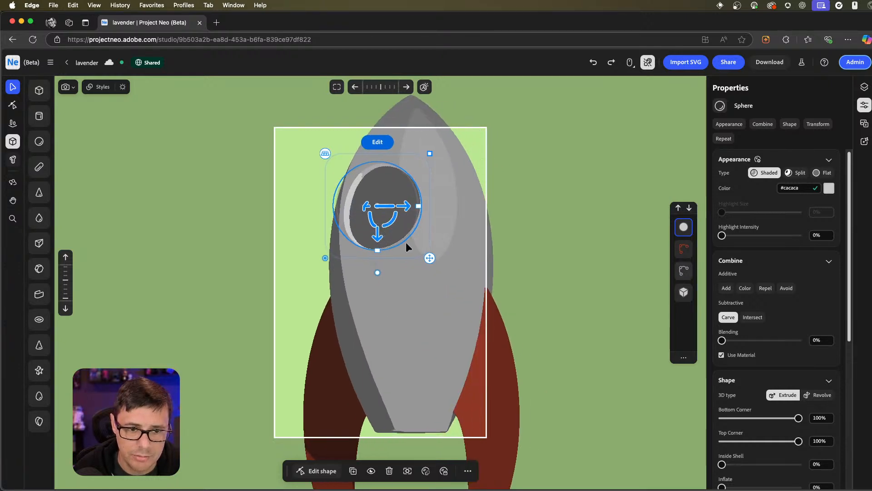
pyautogui.moveTo(405, 243); pyautogui.dragTo(479, 245, button='right')
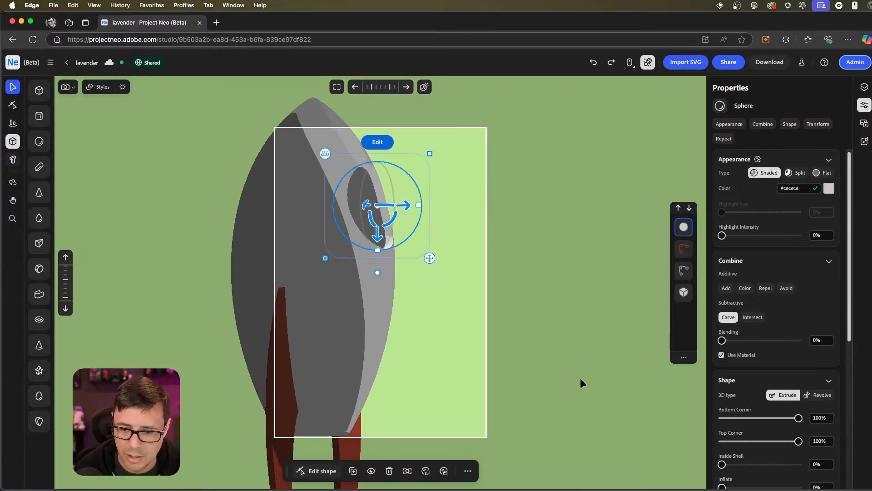
pyautogui.moveTo(447, 277); pyautogui.dragTo(453, 263, button='middle')
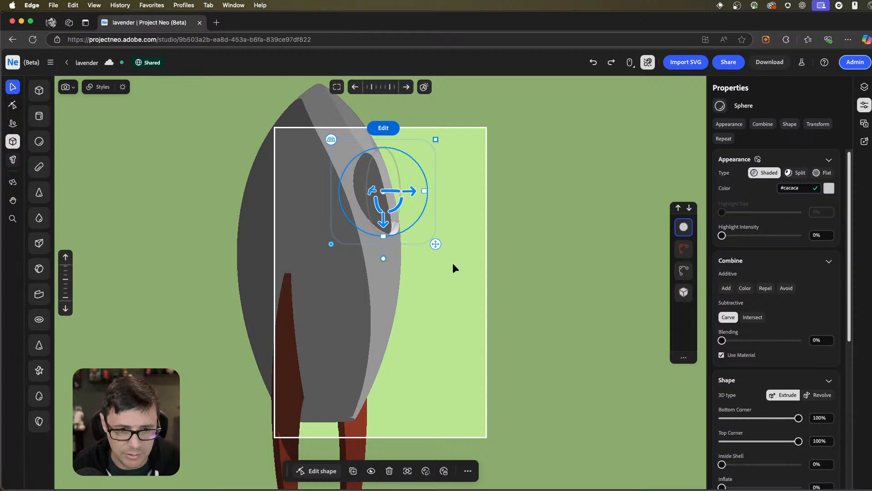
# Duplicate the window sphere, set the copy to Add, and make it a ring with Hole 0.8% and Inflate 3.6%.
pyautogui.scroll(-5, 752, 409)
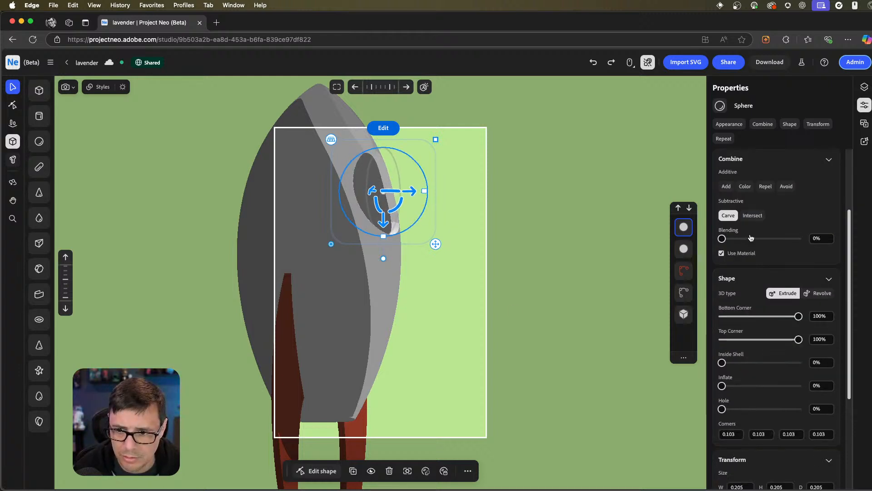
pyautogui.click(728, 186)
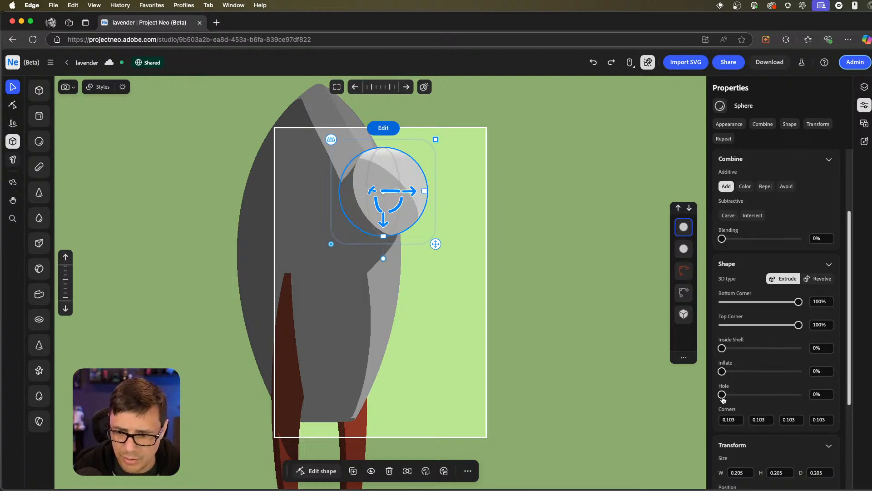
pyautogui.moveTo(723, 398)
pyautogui.mouseDown()
pyautogui.moveTo(751, 395)
pyautogui.moveTo(721, 394)
pyautogui.mouseUp()
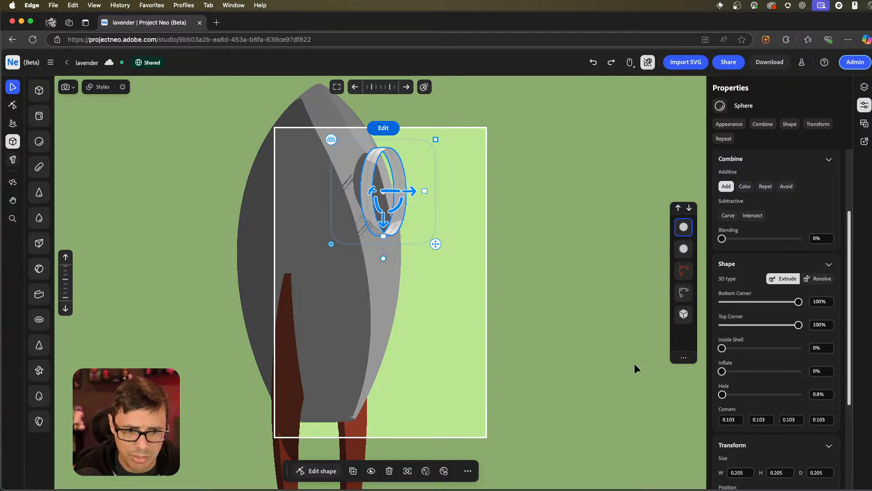
pyautogui.moveTo(441, 224); pyautogui.dragTo(406, 224, button='right')
pyautogui.moveTo(722, 371); pyautogui.dragTo(725, 371)
pyautogui.moveTo(459, 241); pyautogui.dragTo(458, 218, button='right')
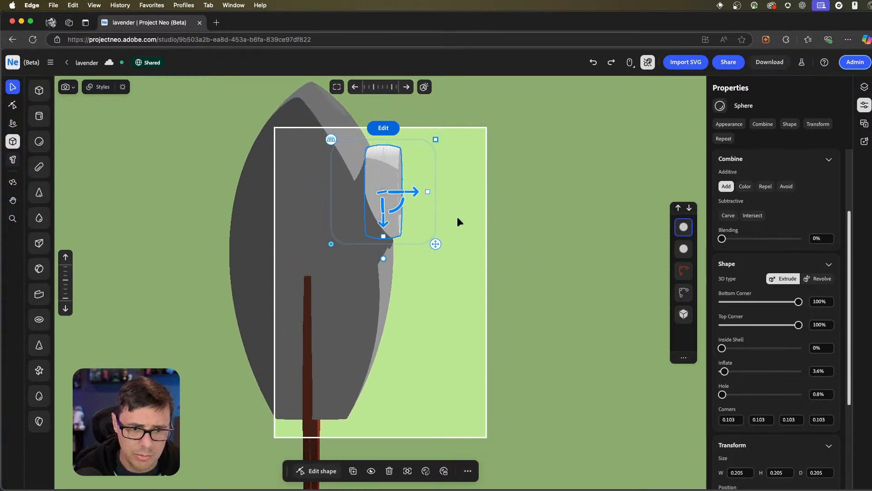
# Tilt the window ring to follow the slope of the hull's upper front surface.
pyautogui.moveTo(394, 206); pyautogui.dragTo(401, 194)
pyautogui.moveTo(448, 235); pyautogui.dragTo(368, 187, button='right')
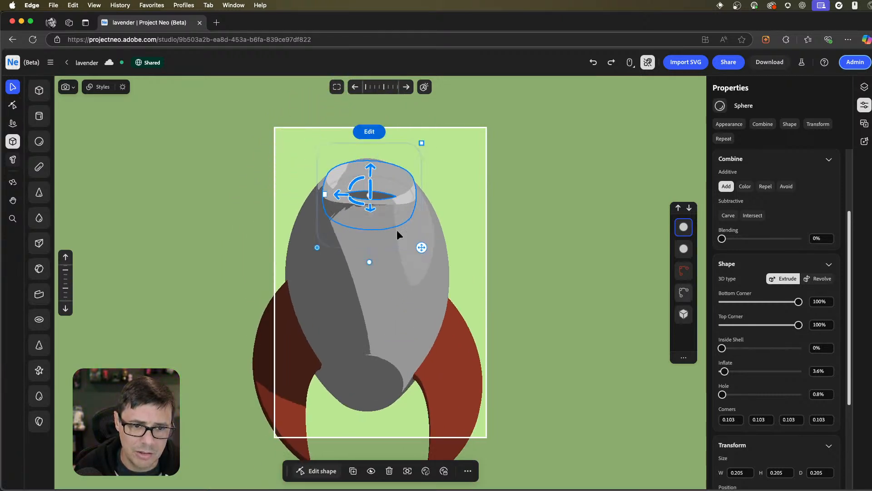
pyautogui.moveTo(397, 230); pyautogui.dragTo(434, 257, button='right')
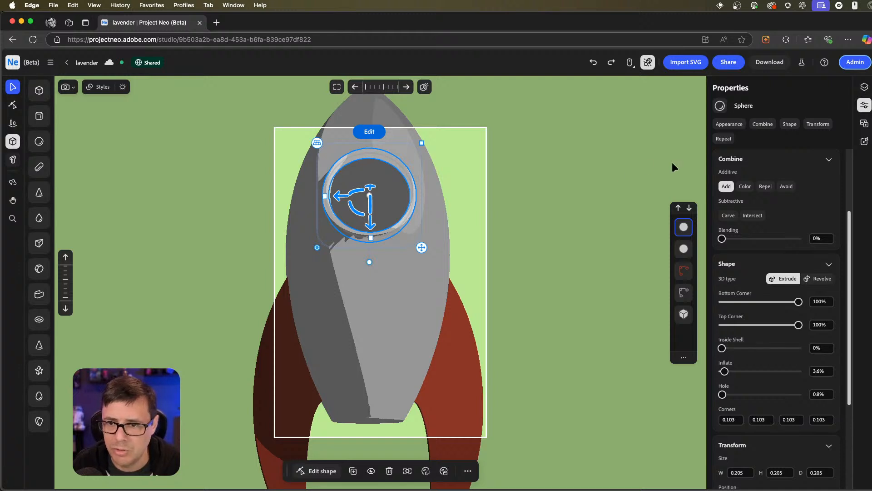
# Switch the window ring's appearance to Split and colour it dark grey #474747.
pyautogui.click(738, 125)
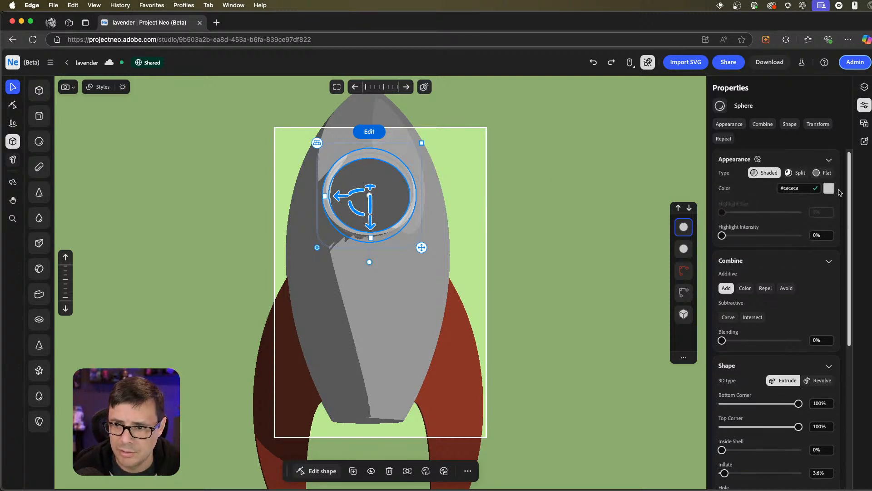
pyautogui.click(825, 173)
pyautogui.click(830, 190)
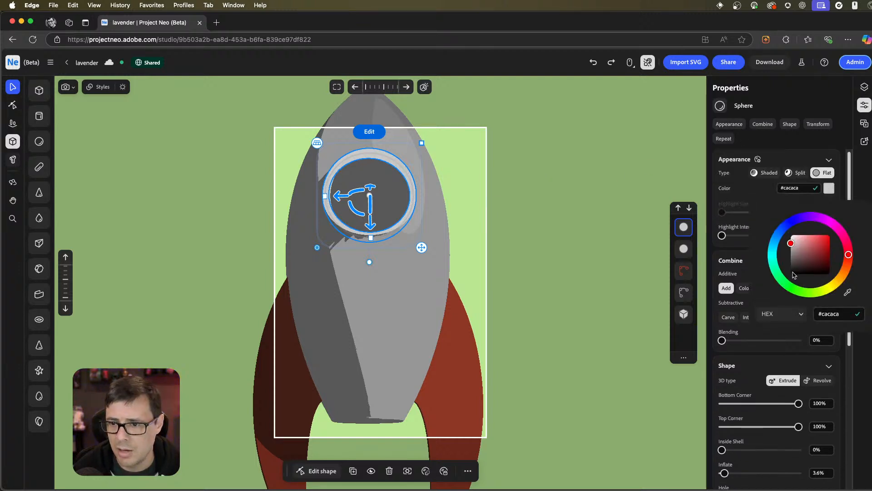
pyautogui.moveTo(795, 268); pyautogui.dragTo(788, 266)
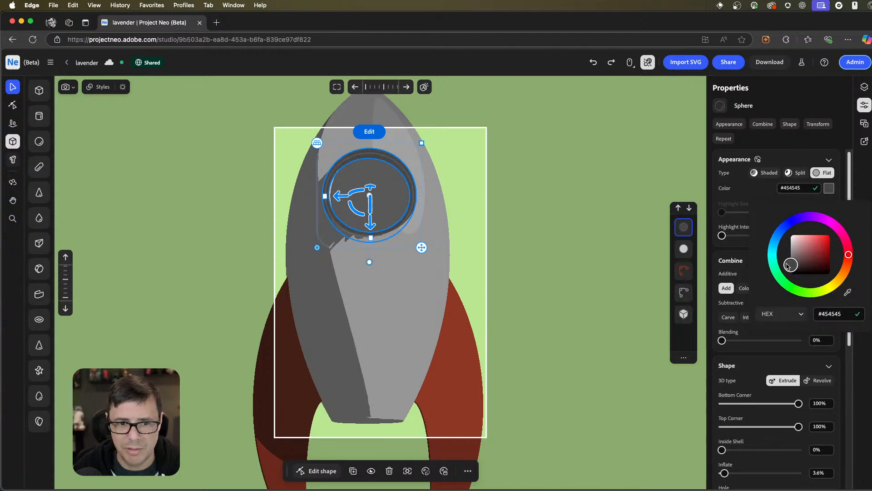
pyautogui.click(800, 173)
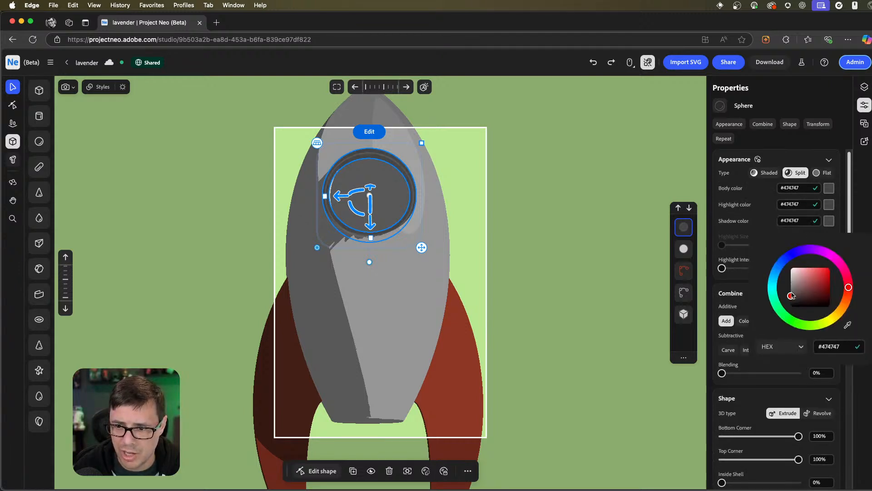
pyautogui.click(584, 254)
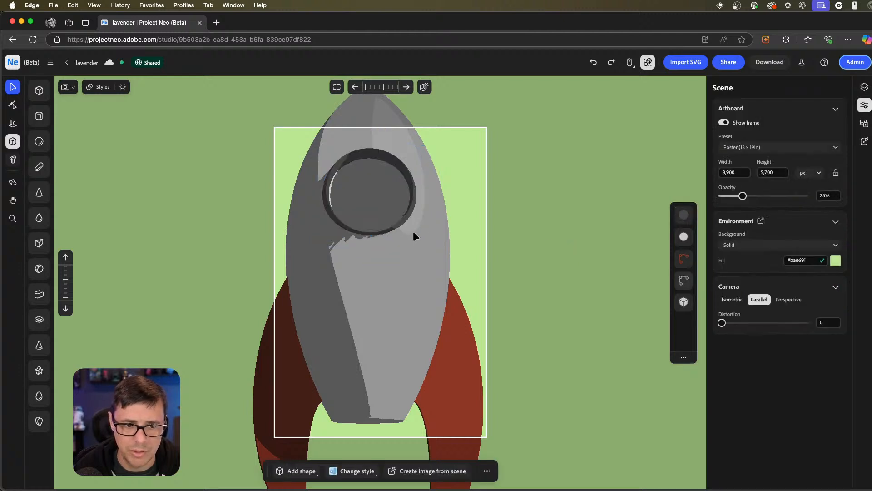
pyautogui.scroll(-3, 454, 229)
pyautogui.moveTo(431, 252); pyautogui.dragTo(420, 274, button='right')
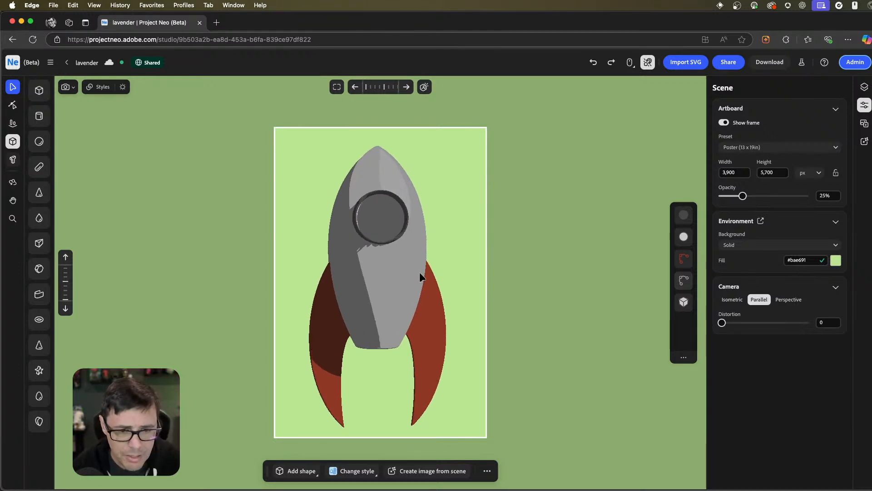
pyautogui.moveTo(440, 290)
pyautogui.mouseDown(button='right')
pyautogui.moveTo(440, 275)
pyautogui.moveTo(447, 278)
pyautogui.mouseUp(button='right')
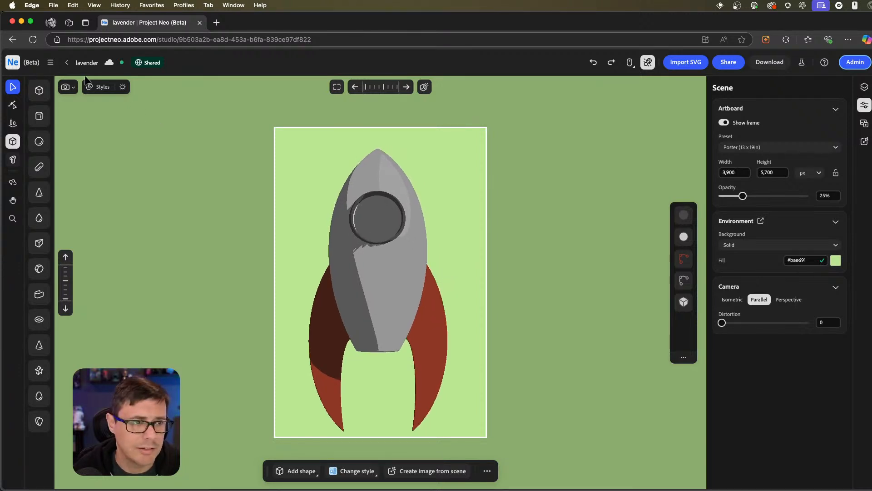
# Open the finished Rocket project from Your files and view the rocket and moon from slightly different angles.
pyautogui.click(68, 64)
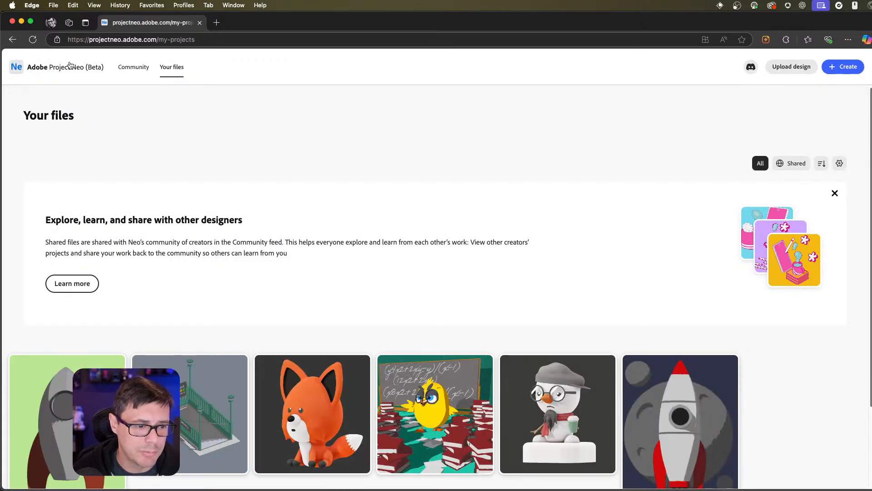
pyautogui.scroll(-3, 298, 243)
pyautogui.click(670, 321)
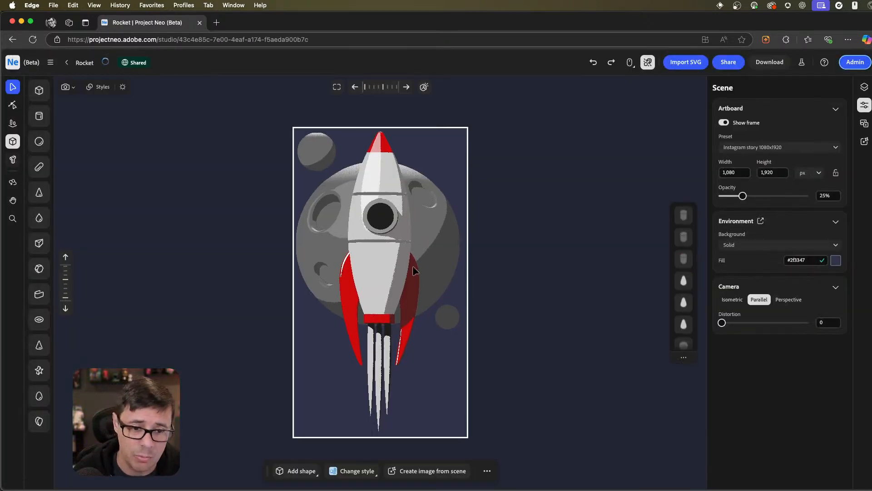
pyautogui.scroll(-2, 417, 273)
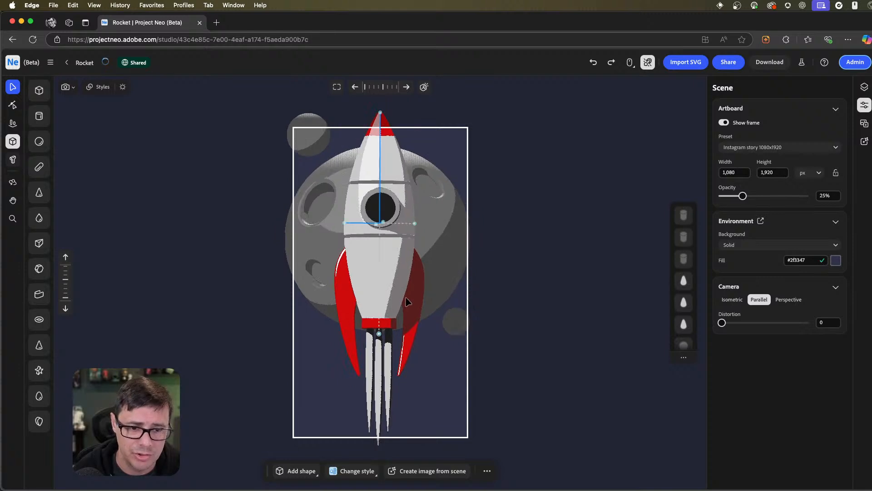
pyautogui.moveTo(407, 301)
pyautogui.mouseDown(button='middle')
pyautogui.moveTo(467, 303)
pyautogui.moveTo(373, 299)
pyautogui.moveTo(416, 296)
pyautogui.mouseUp(button='middle')
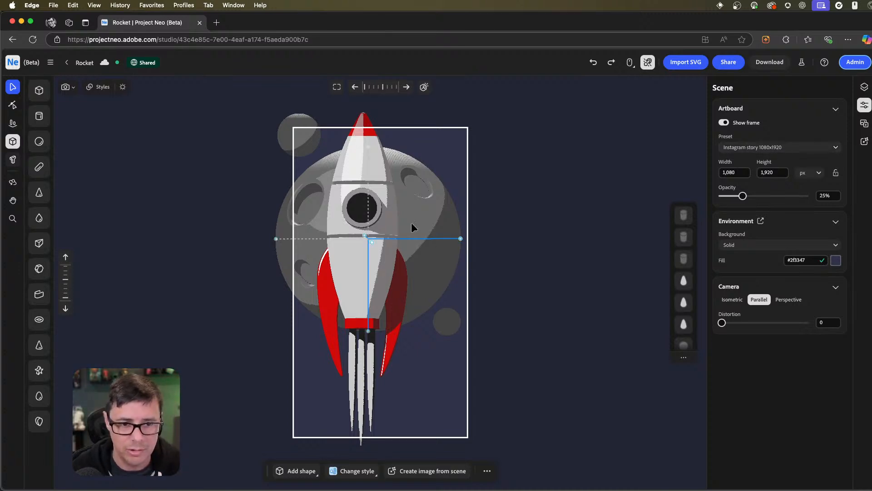
pyautogui.moveTo(410, 222); pyautogui.dragTo(426, 229, button='middle')
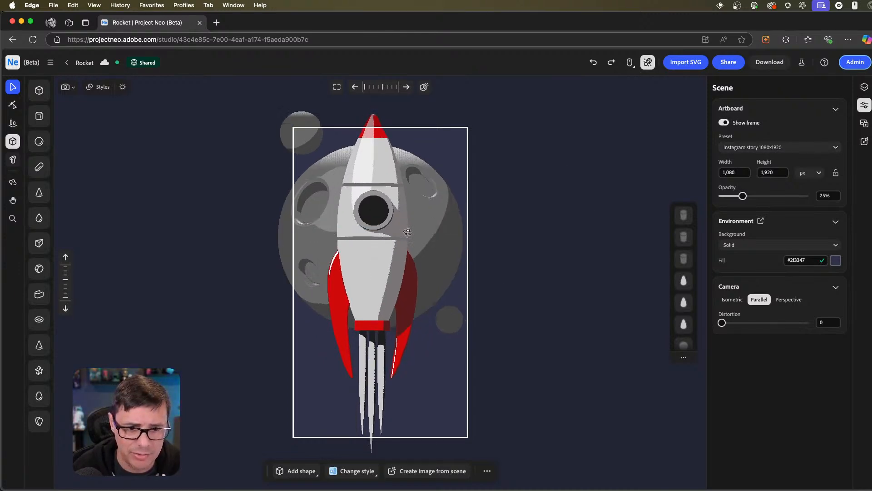
pyautogui.scroll(-1, 435, 272)
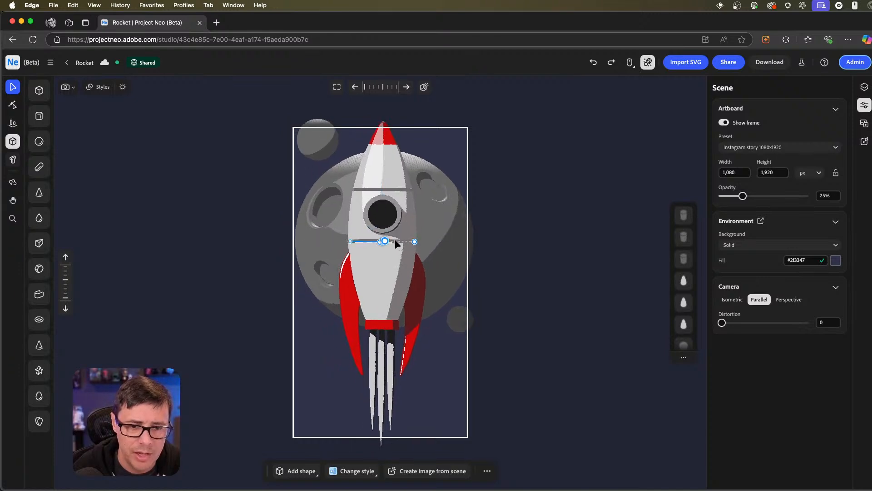
pyautogui.moveTo(395, 240); pyautogui.dragTo(404, 262, button='right')
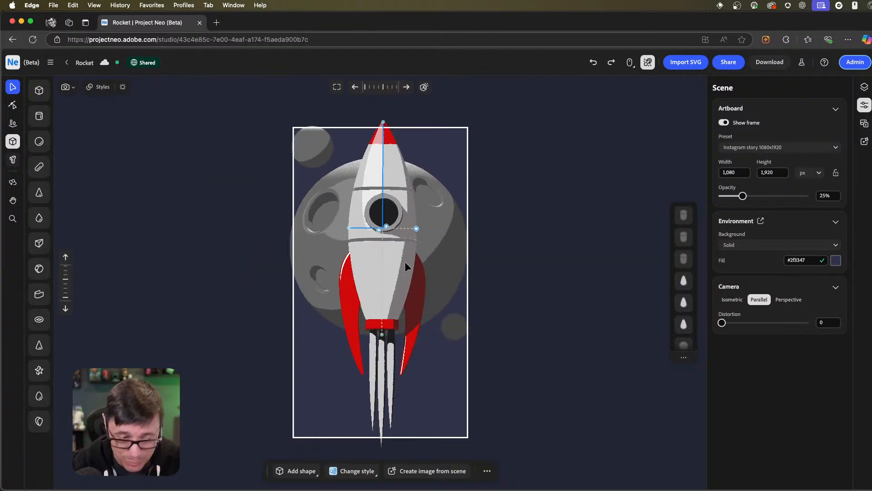
# Restore the Snapshot 1 camera view, inspect the moon's upper-right crater from another angle, and return to Snapshot 1.
pyautogui.click(73, 87)
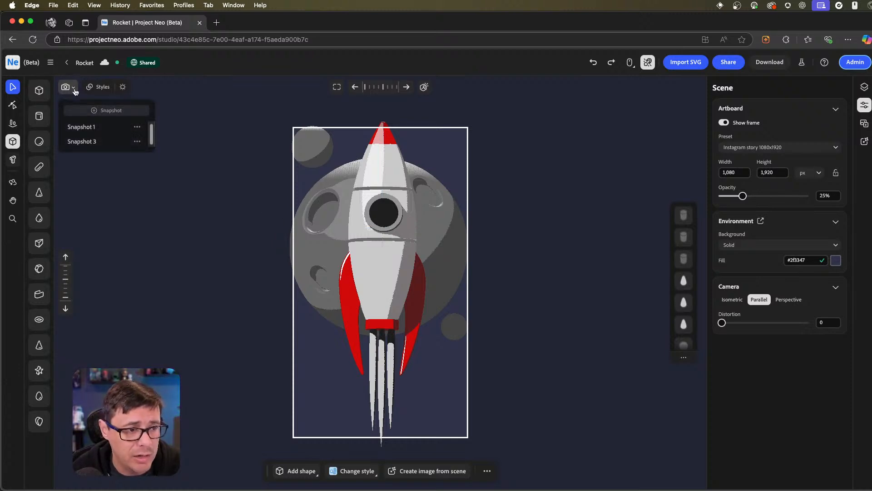
pyautogui.click(86, 131)
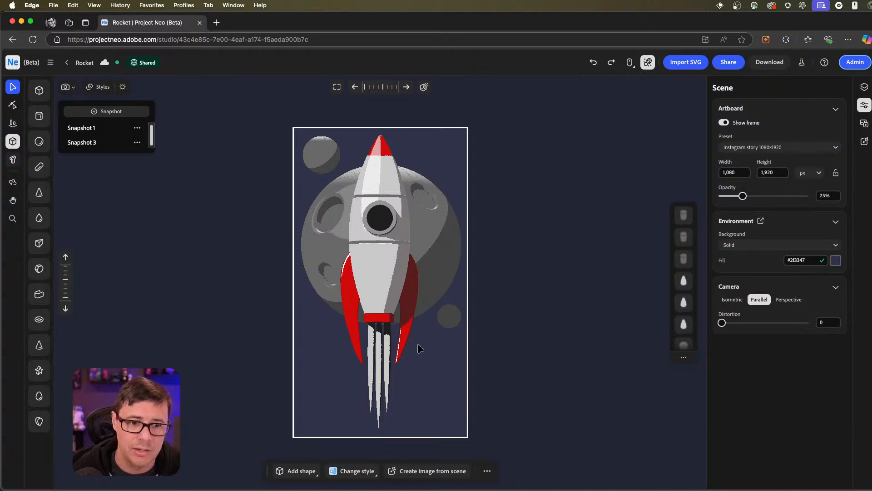
pyautogui.click(431, 207)
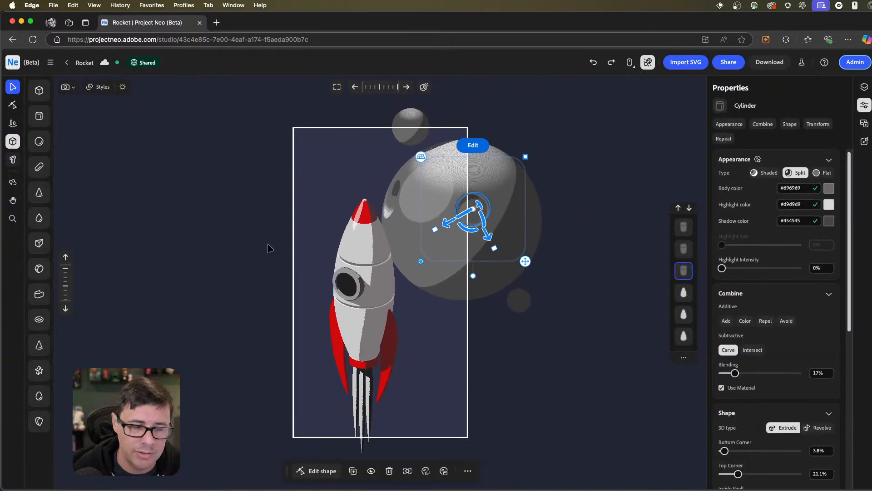
pyautogui.click(67, 87)
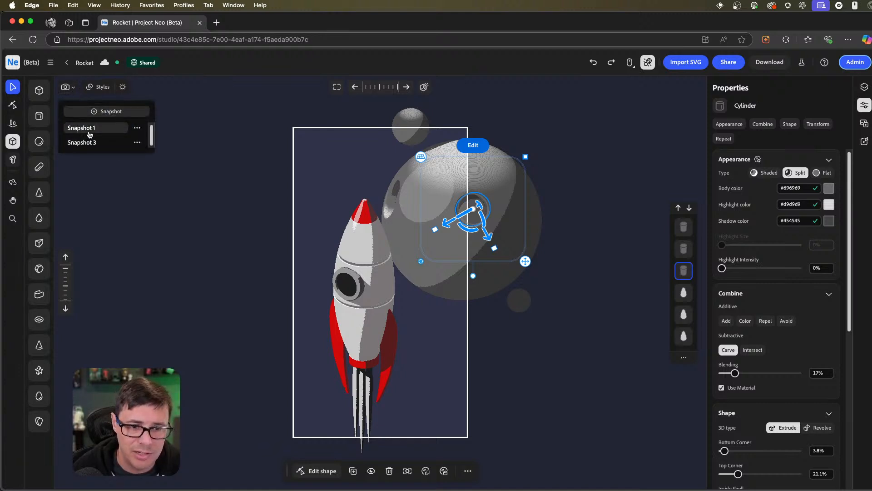
pyautogui.click(89, 130)
pyautogui.click(201, 339)
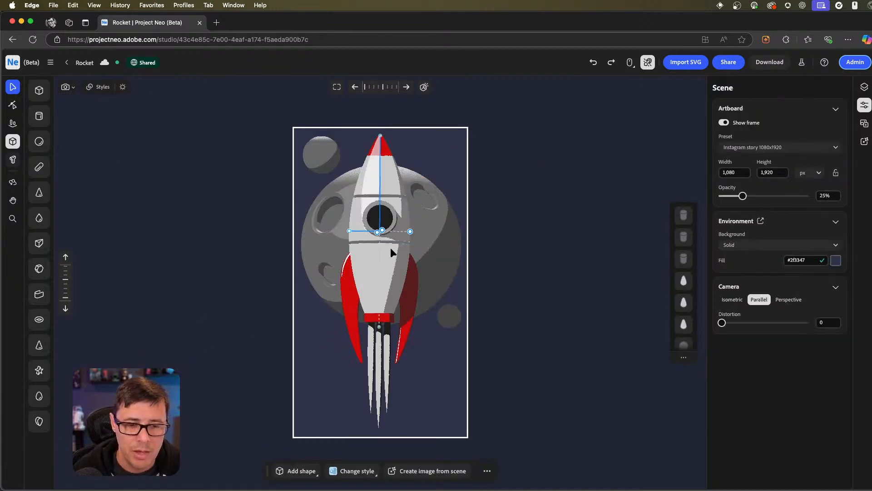
# Examine the moon sphere and the cylinder that carves its large crater from several angles.
pyautogui.moveTo(391, 247); pyautogui.dragTo(495, 256, button='middle')
pyautogui.scroll(4, 438, 231)
pyautogui.moveTo(439, 254); pyautogui.dragTo(420, 233, button='middle')
pyautogui.click(414, 280)
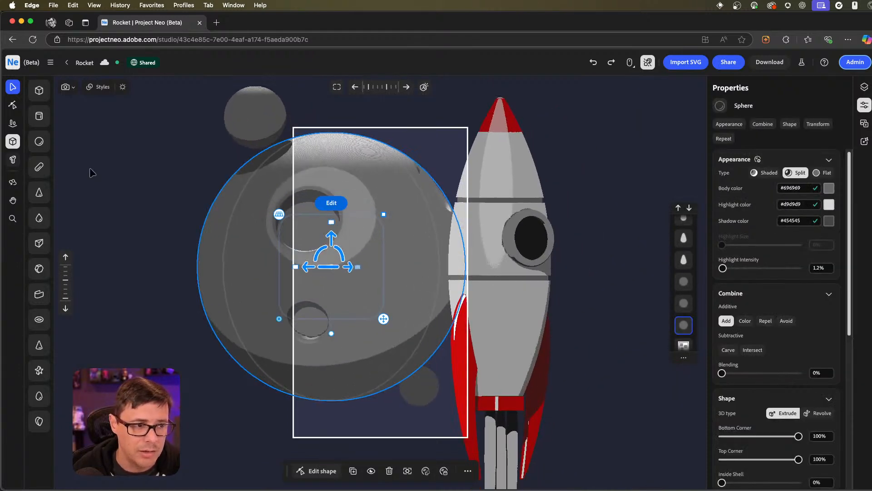
pyautogui.click(312, 205)
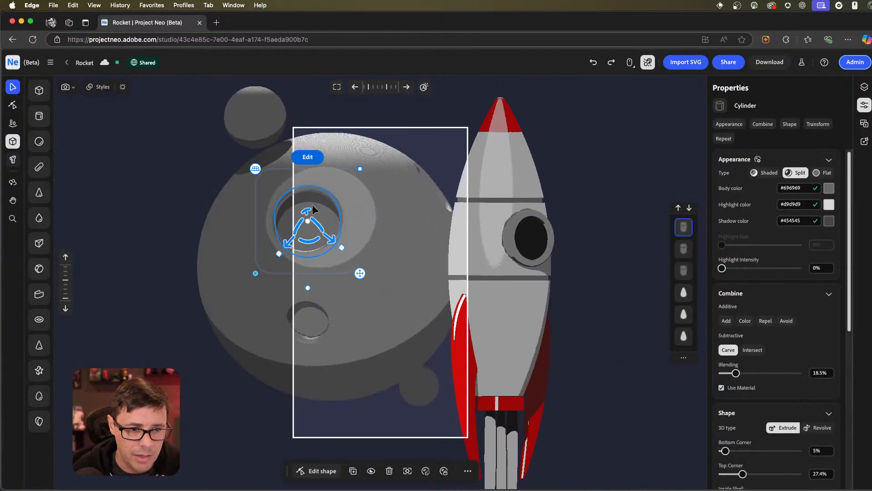
pyautogui.moveTo(357, 262); pyautogui.dragTo(348, 271, button='middle')
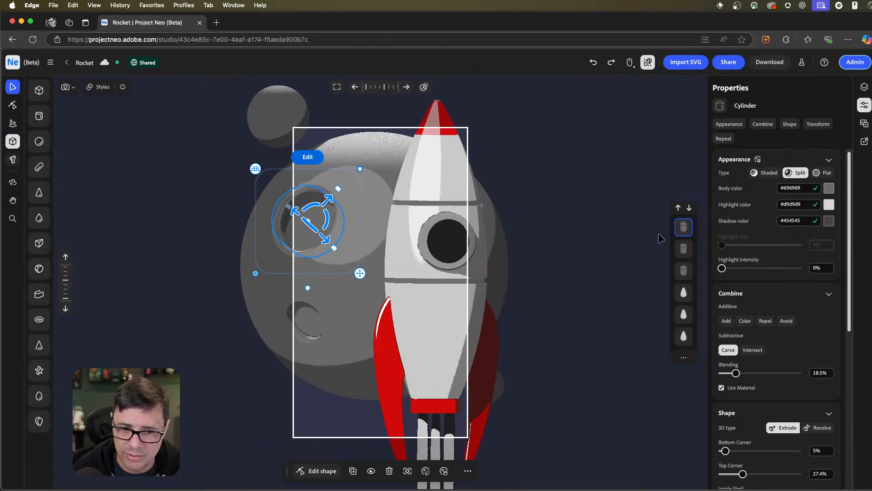
# Move the large crater's carving cylinder off the moon and back onto its surface.
pyautogui.moveTo(357, 192); pyautogui.dragTo(424, 186, button='middle')
pyautogui.moveTo(372, 209); pyautogui.dragTo(301, 169)
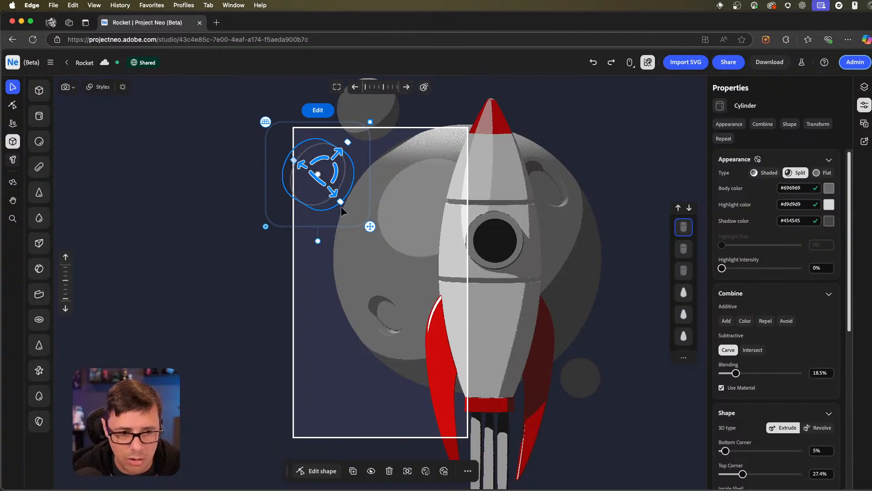
pyautogui.moveTo(301, 165); pyautogui.dragTo(369, 214)
# Try the large crater cylinder's Blending at 0% and set it to 38.6% to soften the crater rim.
pyautogui.scroll(-3, 392, 238)
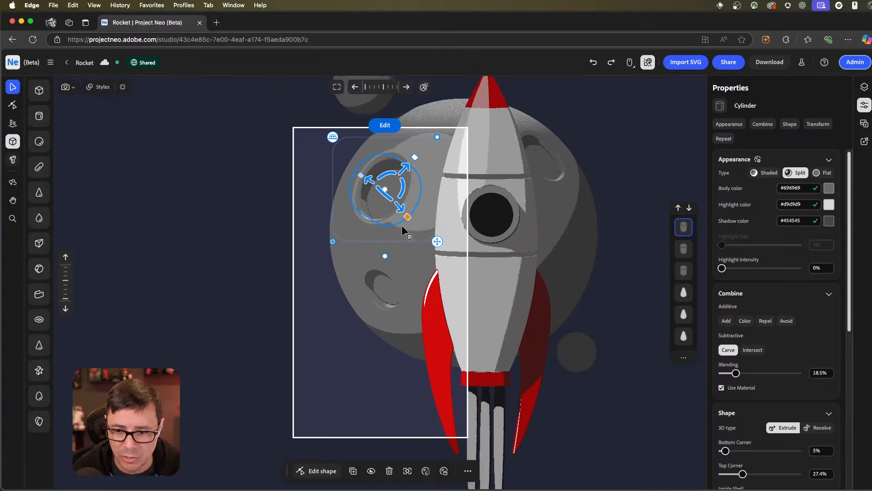
pyautogui.moveTo(738, 373); pyautogui.dragTo(721, 374)
pyautogui.scroll(5, 406, 197)
pyautogui.moveTo(407, 197); pyautogui.dragTo(434, 243, button='middle')
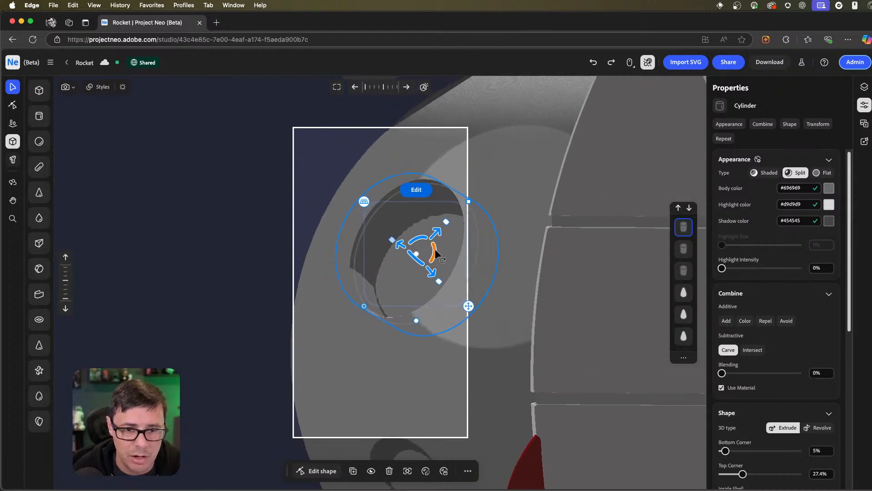
pyautogui.moveTo(436, 252); pyautogui.dragTo(442, 233, button='right')
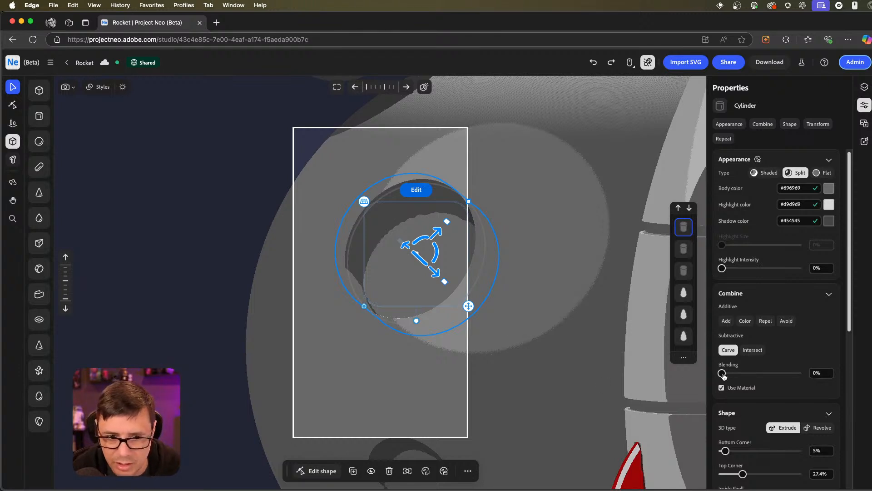
pyautogui.moveTo(722, 375); pyautogui.dragTo(752, 376)
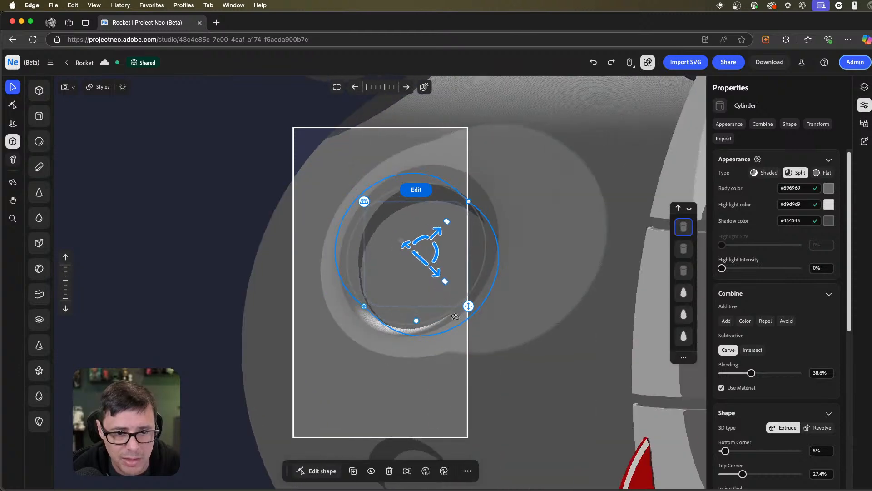
# Check the blended crater behind the rocket and restore the Snapshot 1 camera view.
pyautogui.scroll(-5, 455, 316)
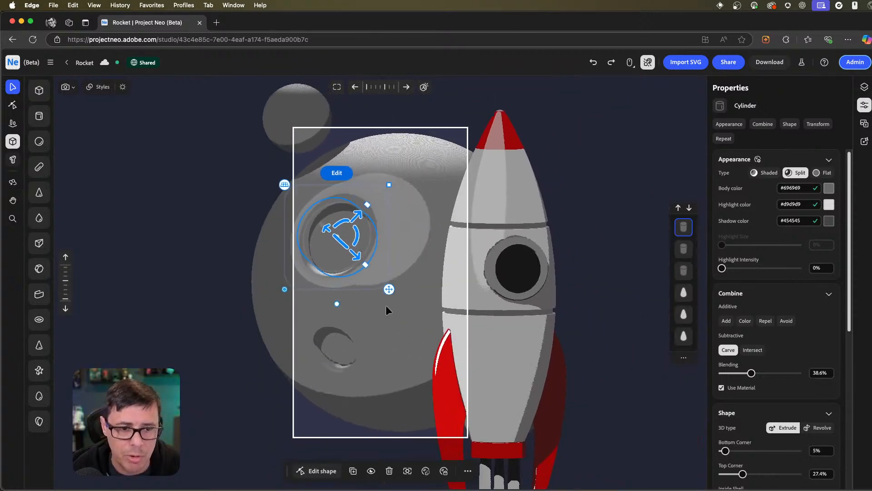
pyautogui.moveTo(386, 305); pyautogui.dragTo(359, 305, button='right')
pyautogui.moveTo(409, 307); pyautogui.dragTo(364, 297, button='middle')
pyautogui.moveTo(400, 298); pyautogui.dragTo(389, 300, button='right')
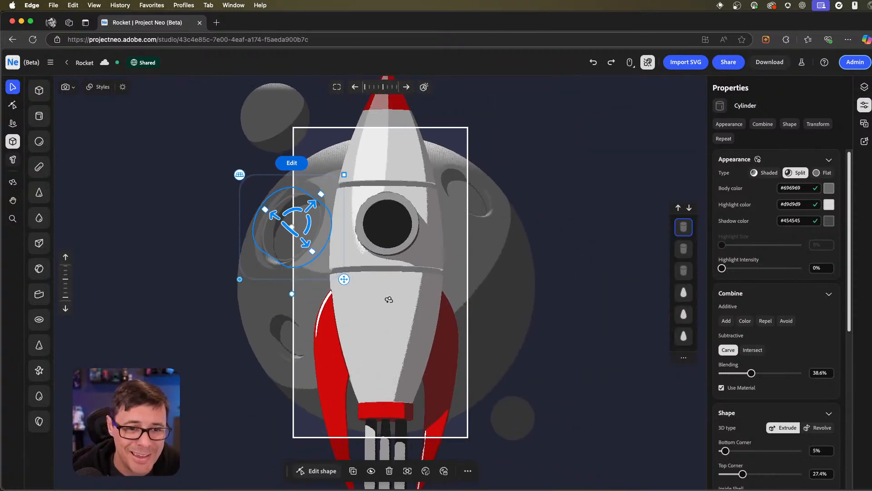
pyautogui.click(67, 86)
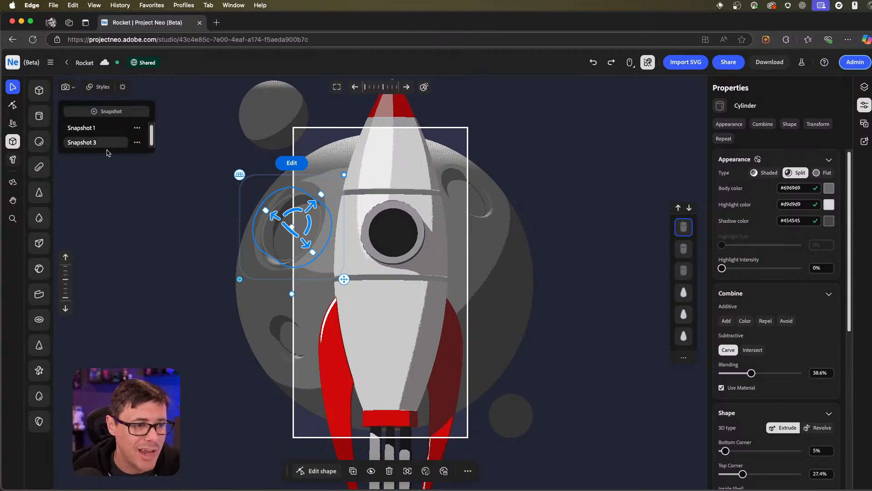
pyautogui.click(93, 130)
pyautogui.click(469, 303)
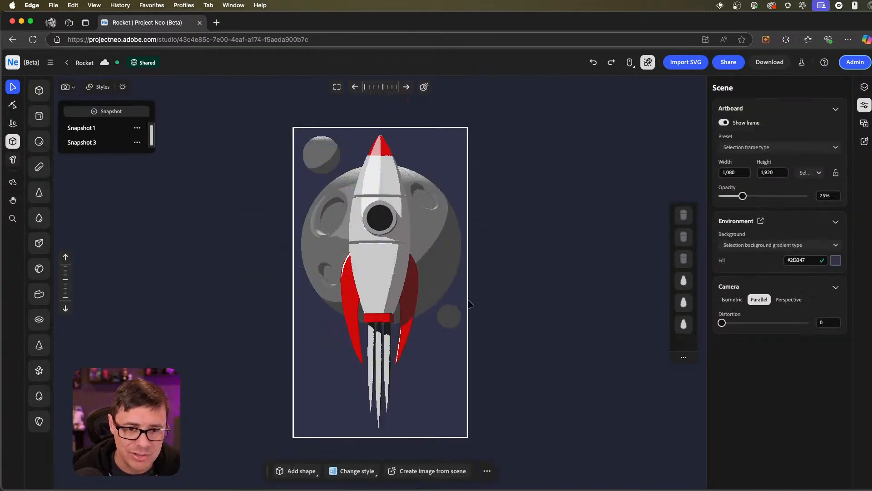
# Duplicate the moon's large crater cylinder and place the copy on the moon's right side, below the upper-right crater.
pyautogui.click(423, 189)
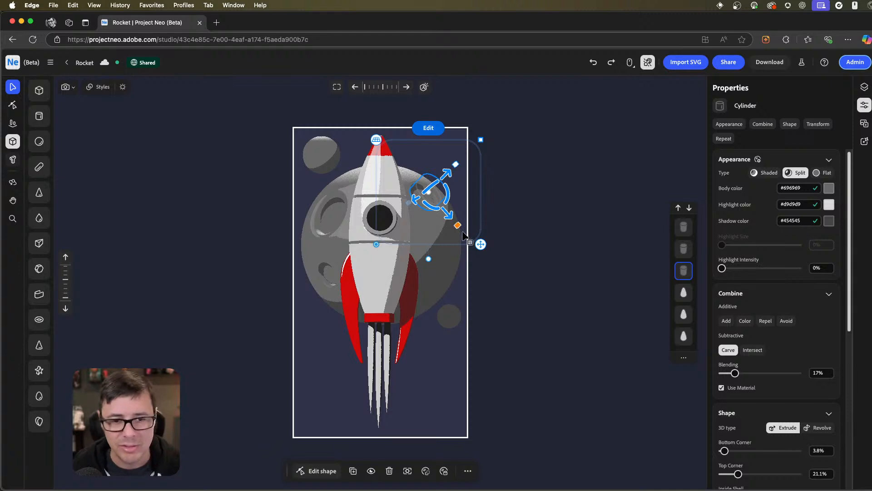
pyautogui.click(326, 217)
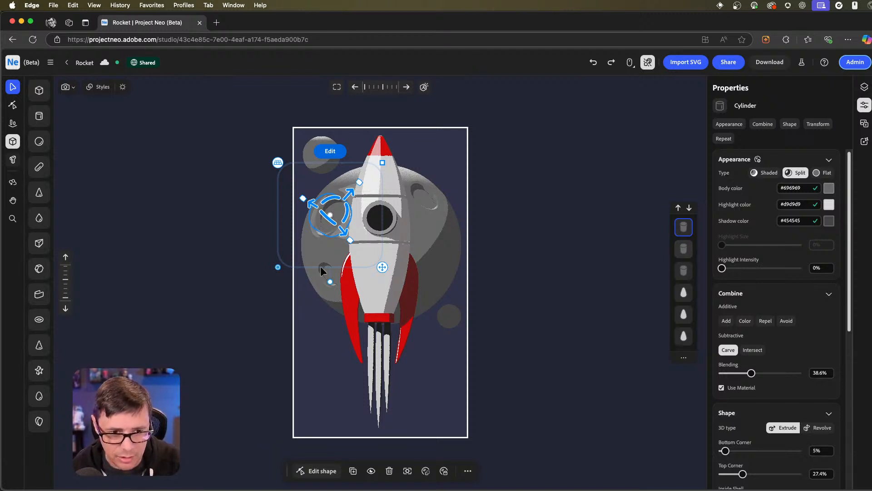
pyautogui.press('super+d')
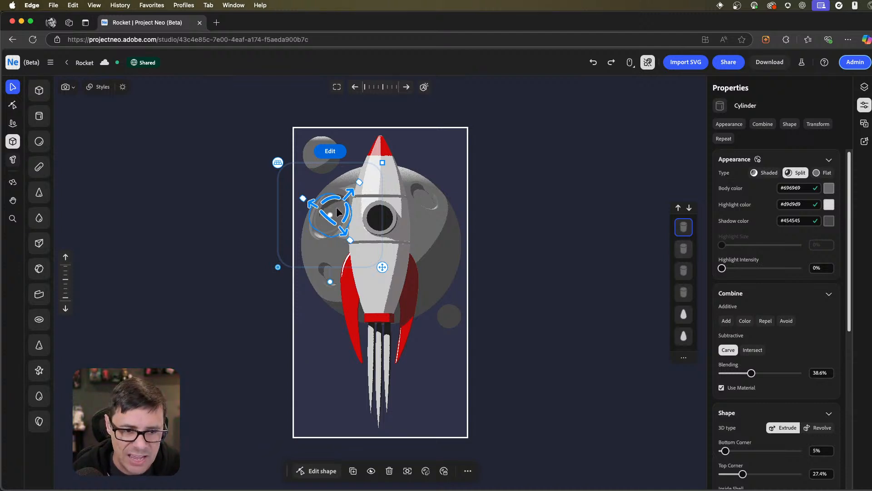
pyautogui.moveTo(330, 214); pyautogui.dragTo(384, 179)
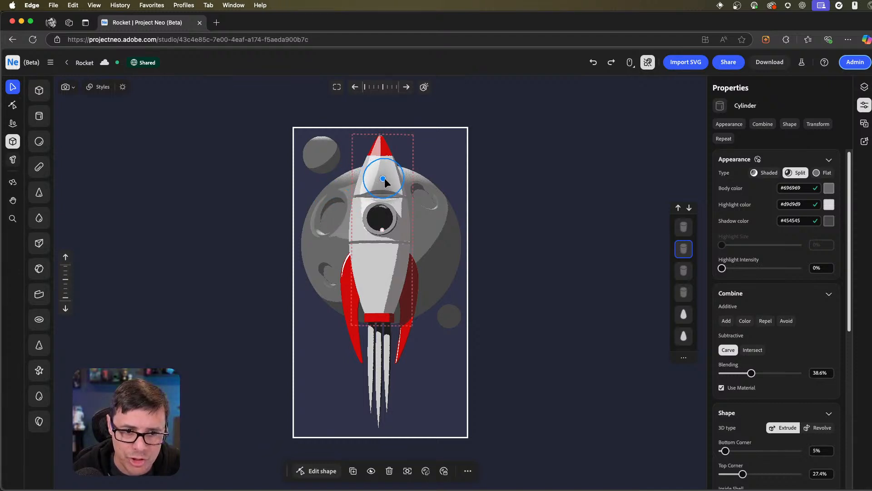
pyautogui.moveTo(434, 189); pyautogui.dragTo(437, 248)
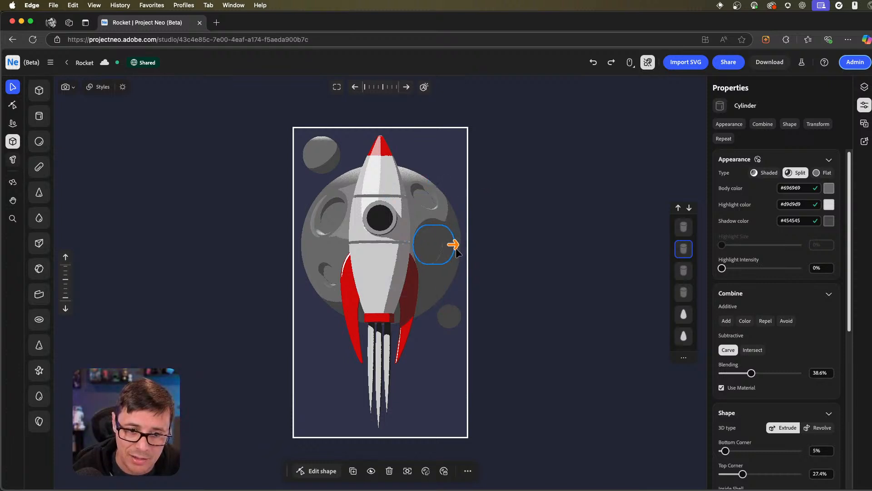
pyautogui.click(572, 325)
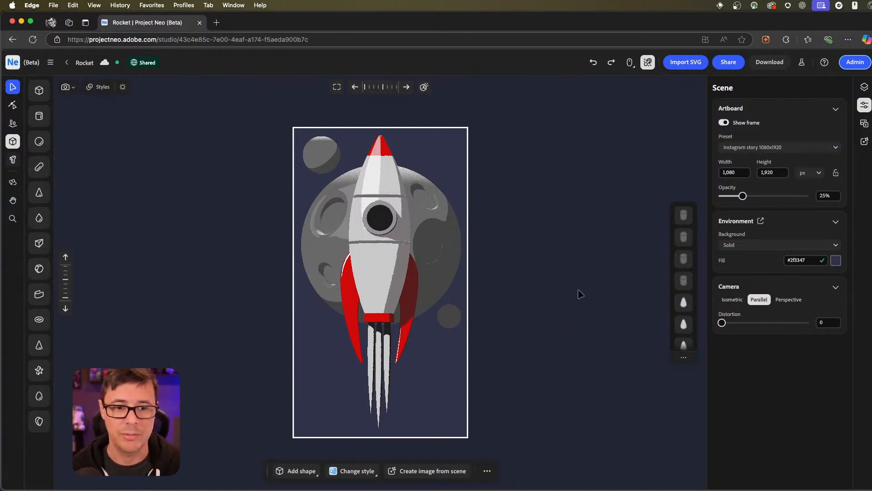
# Scale down the copied crater cylinder on the moon's right side.
pyautogui.click(431, 252)
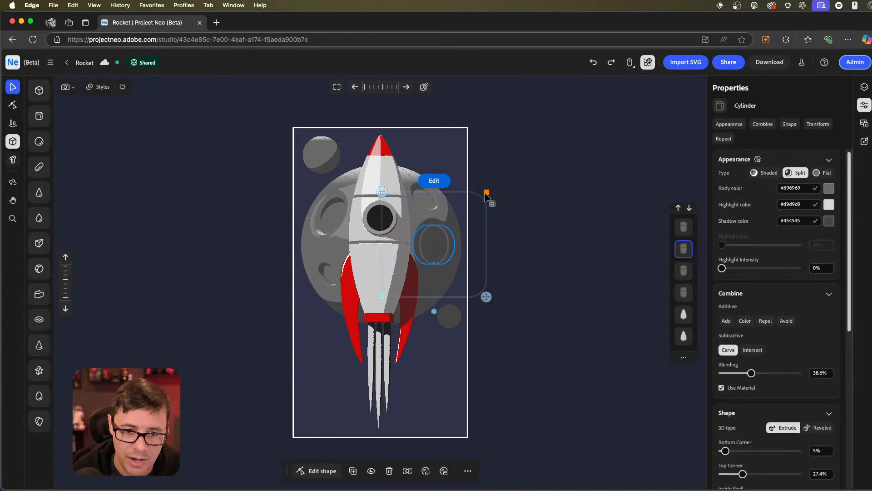
pyautogui.moveTo(478, 208); pyautogui.dragTo(475, 213)
pyautogui.click(586, 309)
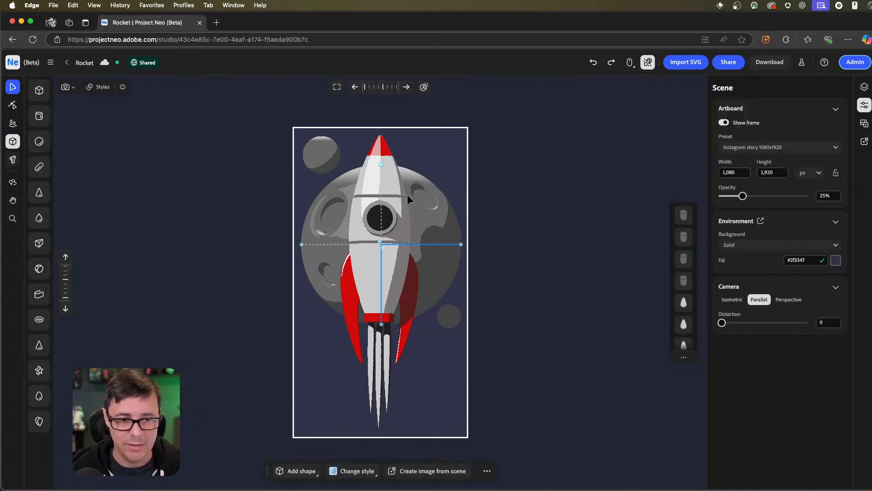
# Try the scene light's Rotation at 348.2 and set it to 311.2.
pyautogui.click(123, 86)
pyautogui.moveTo(157, 148); pyautogui.dragTo(162, 152)
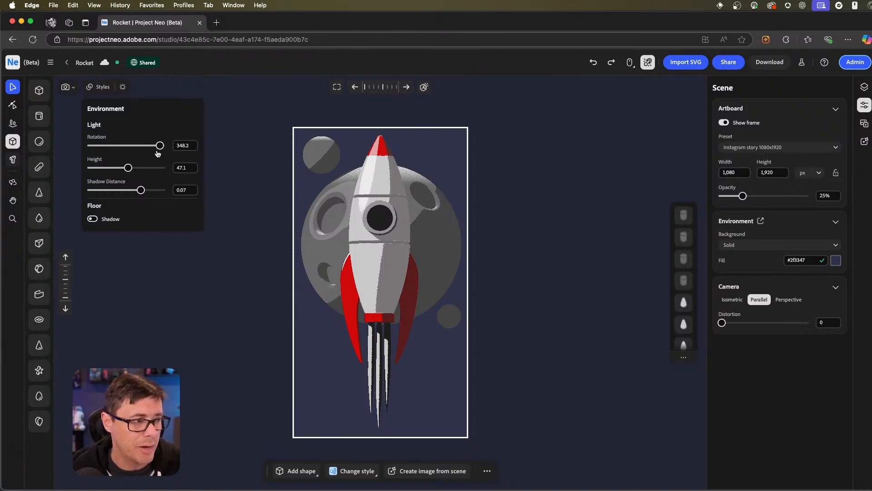
pyautogui.moveTo(160, 148); pyautogui.dragTo(154, 154)
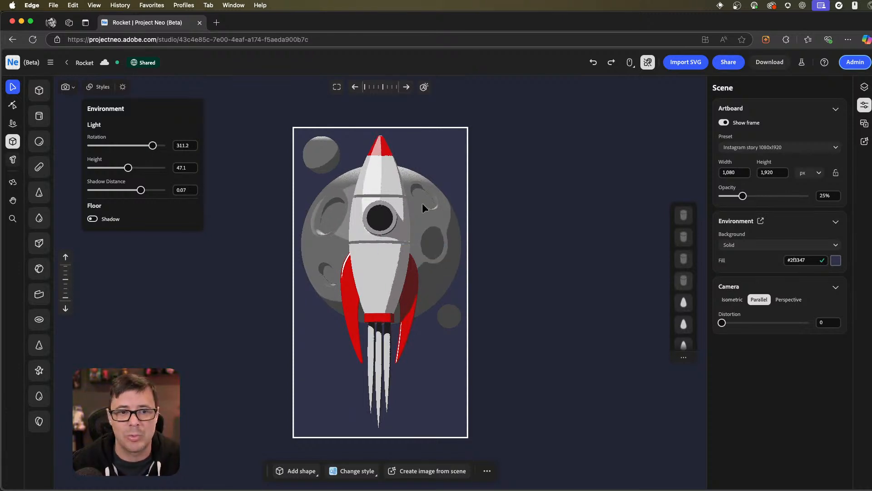
pyautogui.click(521, 158)
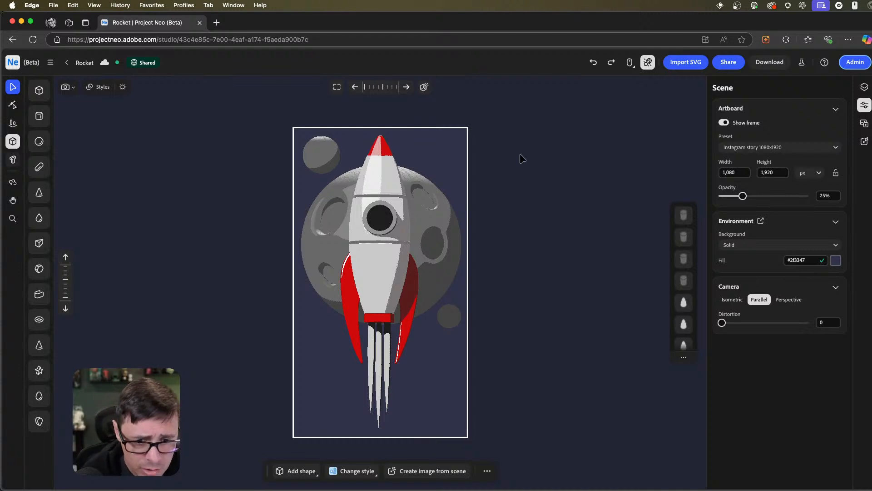
# Inspect the small background spheres at the artboard's upper left and lower right.
pyautogui.click(320, 152)
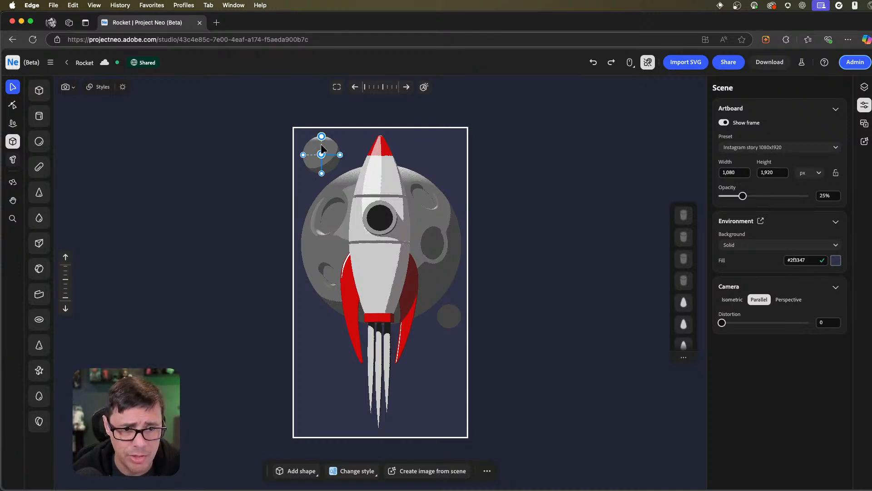
pyautogui.click(452, 317)
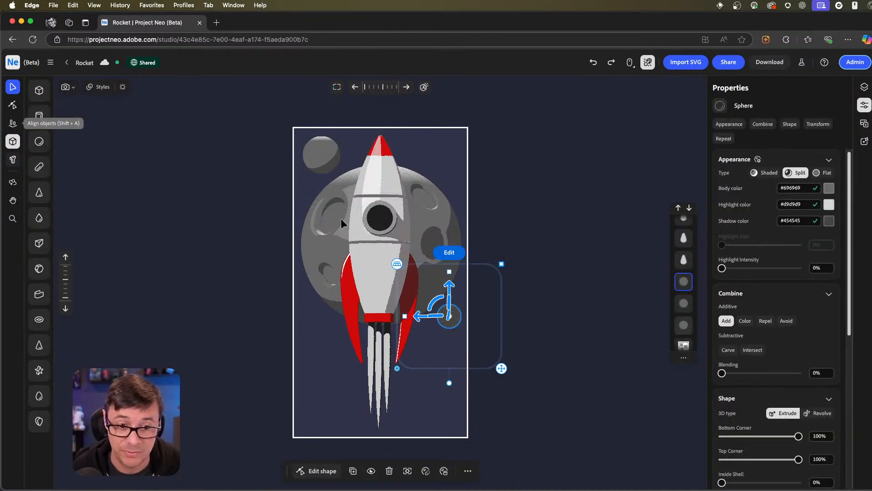
pyautogui.click(587, 361)
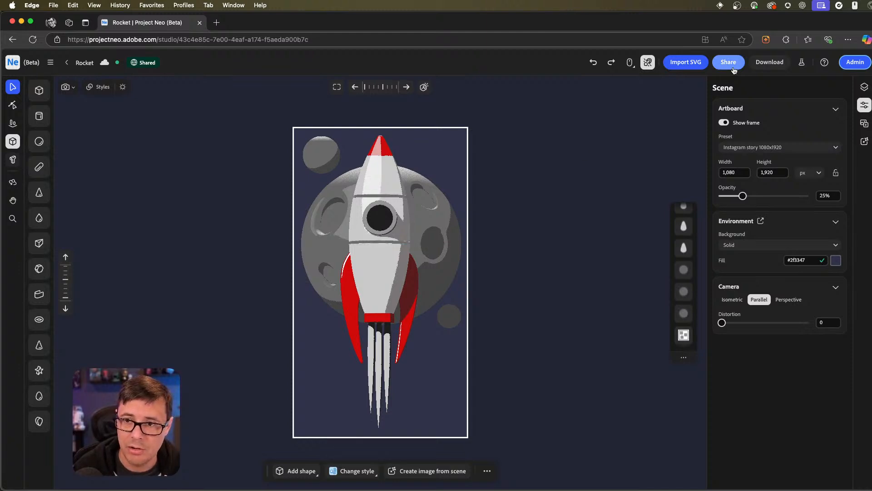
# Choose MP4 Video as the download format with the Boomerang animation, and preview it.
pyautogui.click(766, 66)
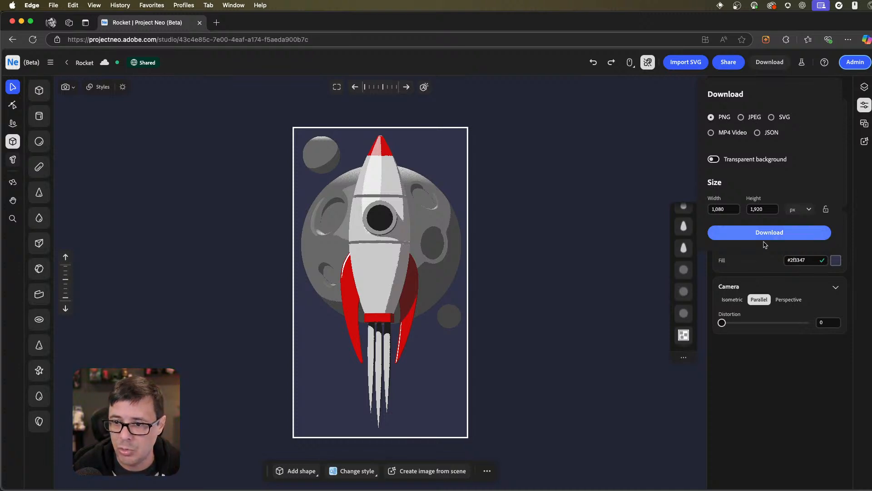
pyautogui.click(711, 132)
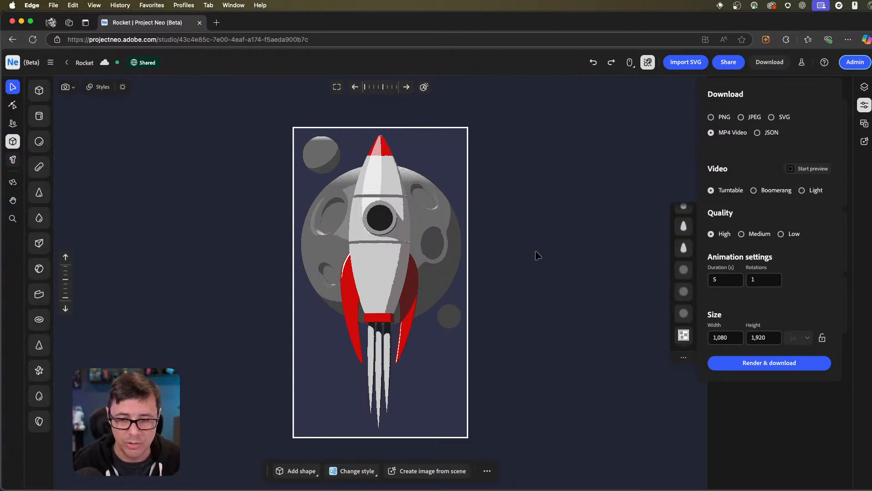
pyautogui.click(754, 190)
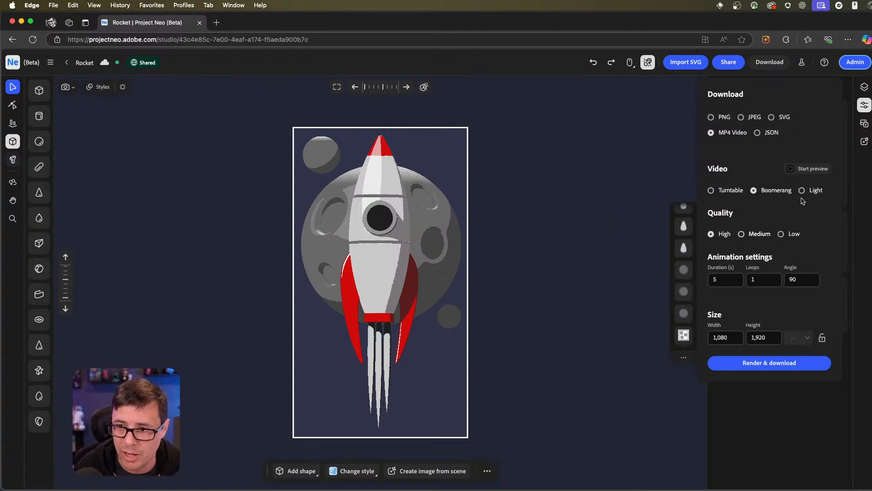
pyautogui.click(811, 168)
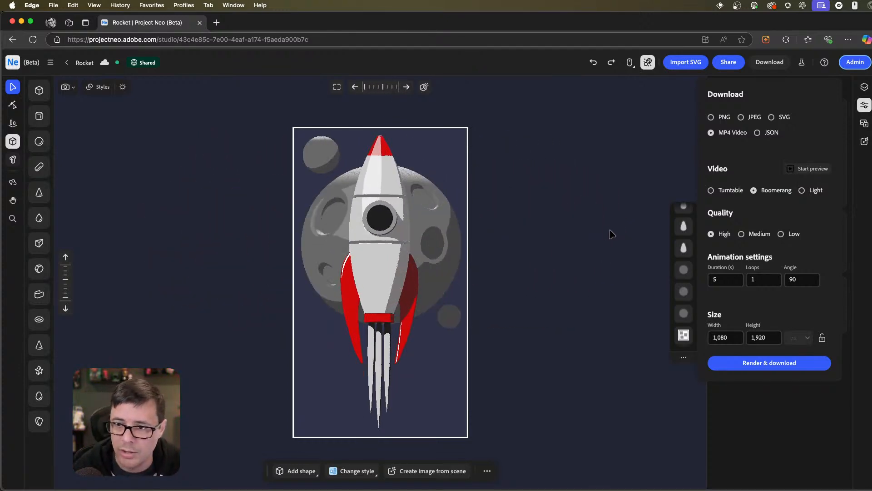
# Choose the Turntable animation for the MP4 video download and preview it.
pyautogui.click(727, 192)
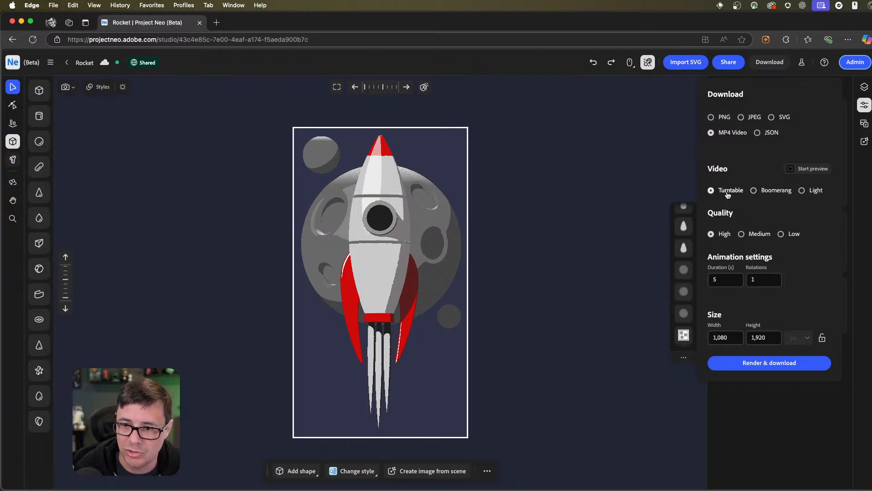
pyautogui.click(804, 168)
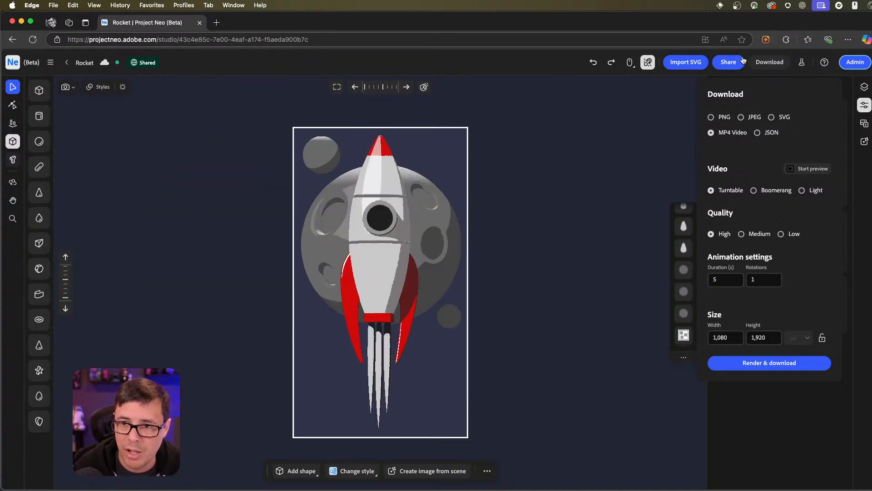
# Send the rocket design to Illustrator as vectors, allow the Creative Cloud desktop app to open it, and switch to Illustrator.
pyautogui.click(729, 63)
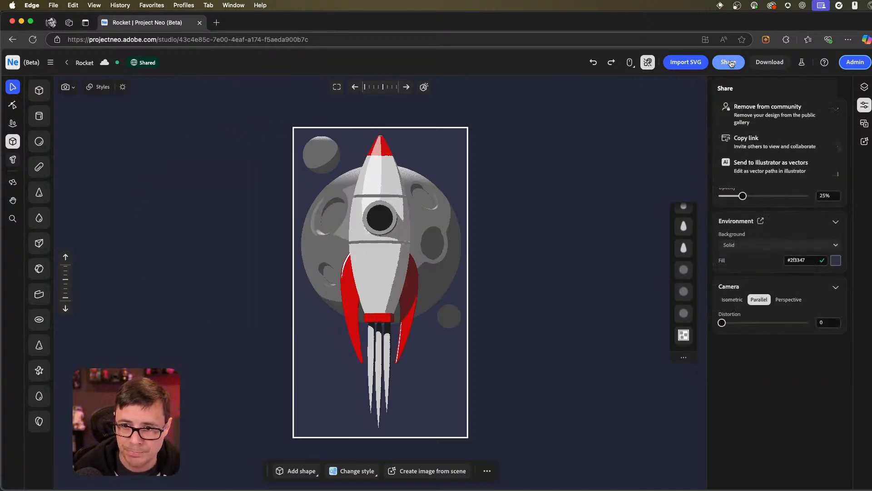
pyautogui.click(747, 167)
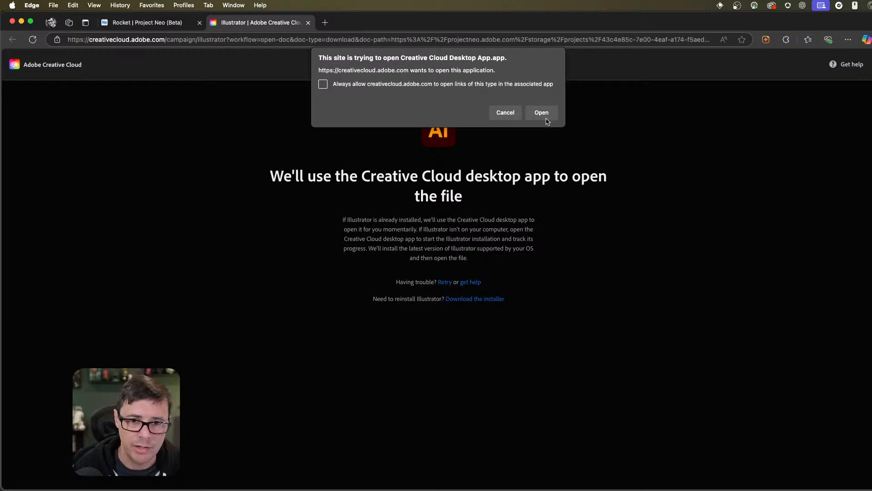
pyautogui.click(545, 116)
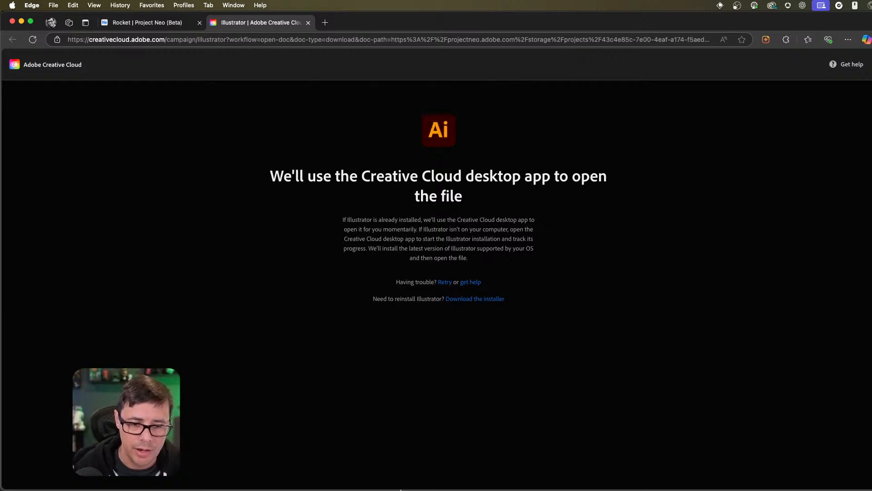
pyautogui.moveTo(404, 488)
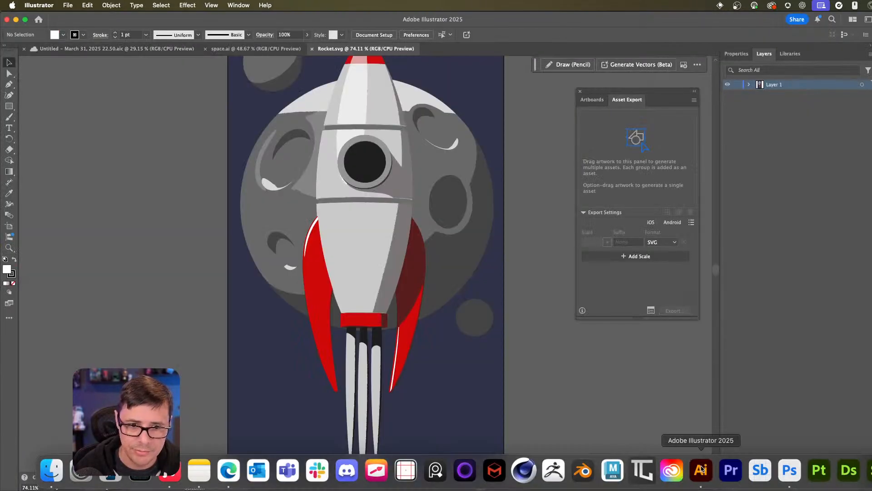
# Examine the layer structure of Rocket.svg by expanding Layer 1 and its fills group.
pyautogui.press('super+minus')
pyautogui.press('super+minus')
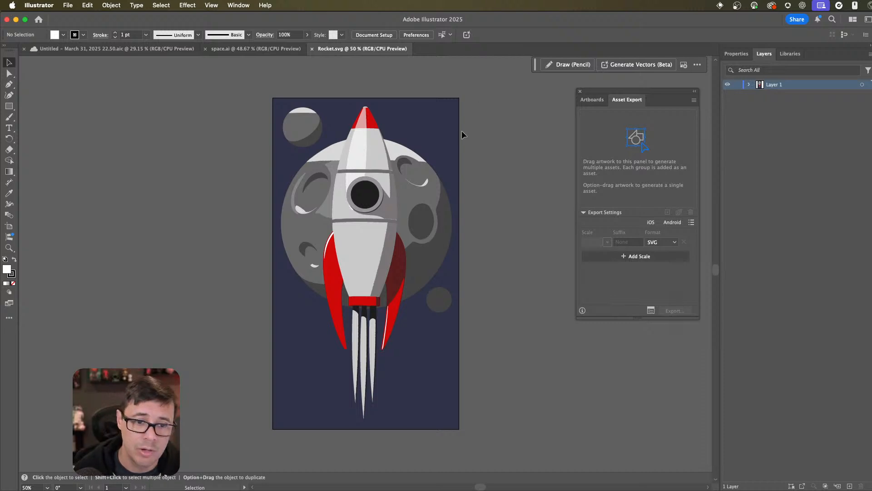
pyautogui.click(749, 85)
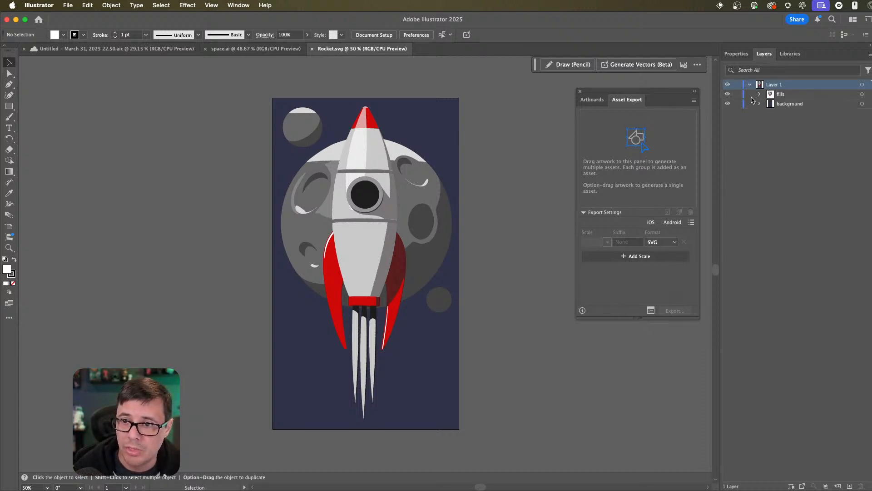
pyautogui.click(758, 94)
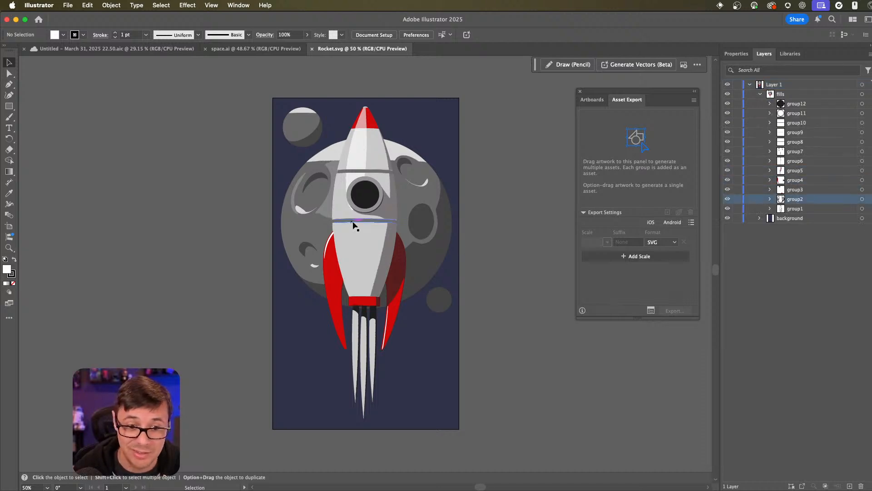
# Isolate the fills group and move an anchor point upward on the upper edge of the moon's large right-hand crater using Direct Selection.
pyautogui.click(385, 245)
pyautogui.doubleClick(432, 187)
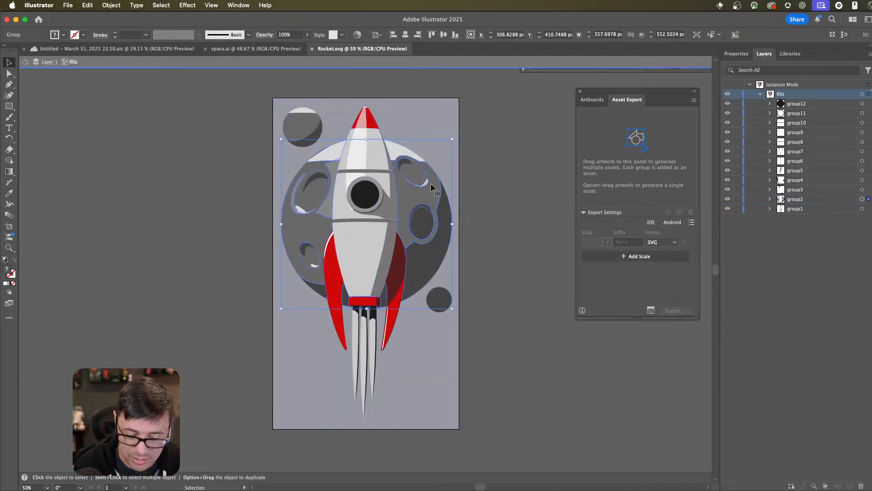
pyautogui.press('super+=')
pyautogui.press('super+=')
pyautogui.press('super+=')
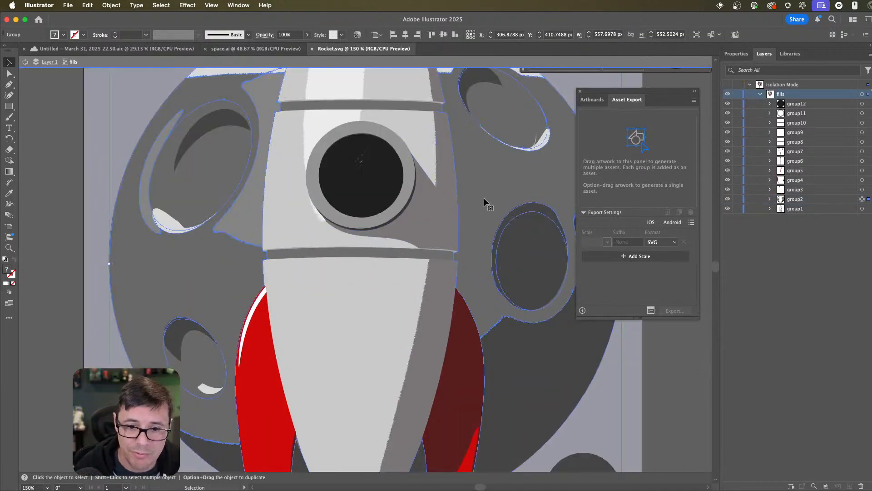
pyautogui.press('a')
pyautogui.moveTo(514, 211); pyautogui.dragTo(512, 200)
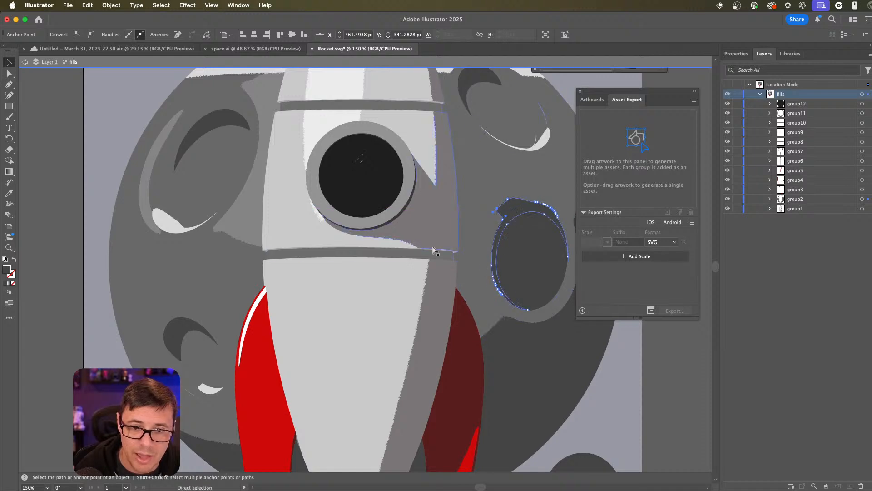
# Inspect the moon group's outline and anchor points, and leave the isolated fills group.
pyautogui.press('v')
pyautogui.click(463, 265)
pyautogui.press('a')
pyautogui.press('super+minus')
pyautogui.press('super+minus')
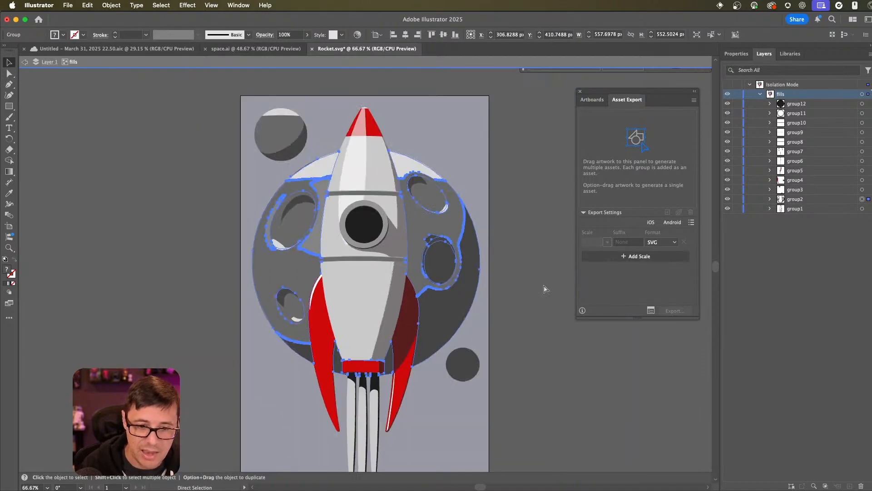
pyautogui.press('v')
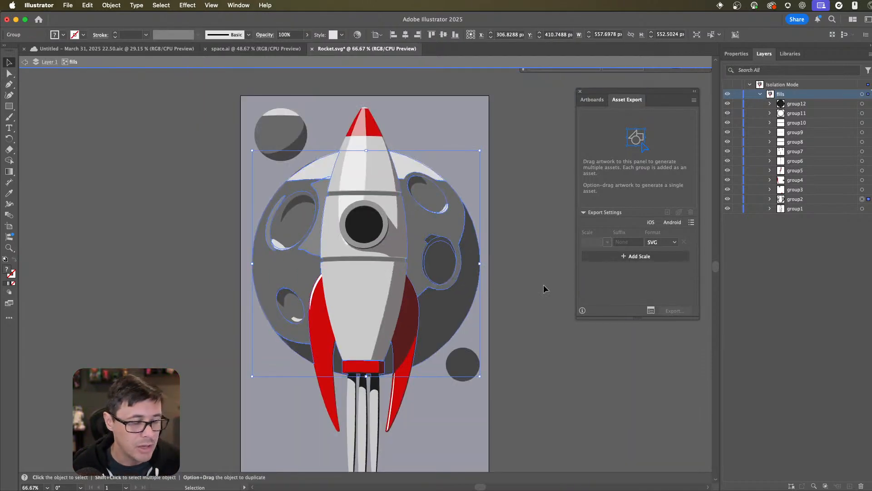
pyautogui.moveTo(424, 183); pyautogui.dragTo(439, 170)
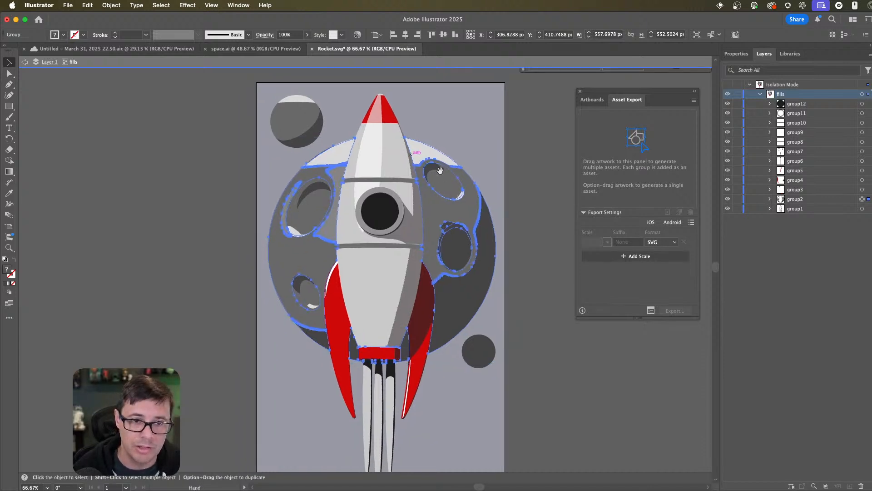
pyautogui.click(24, 63)
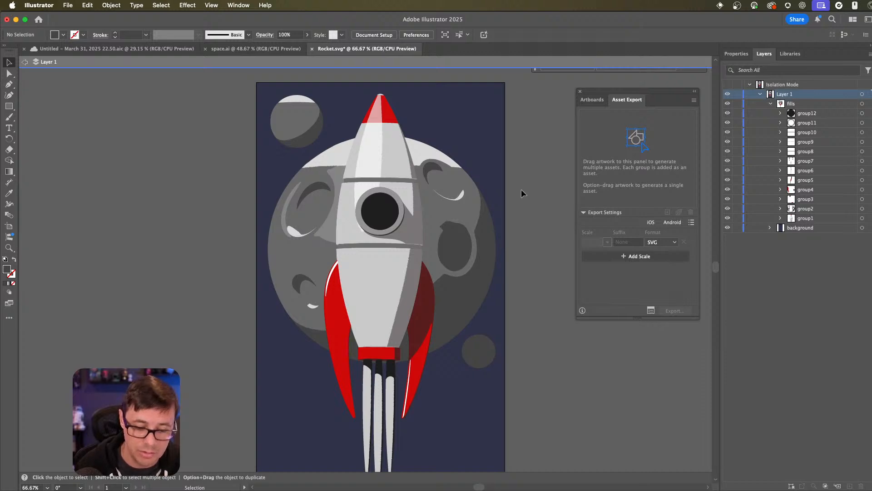
pyautogui.press('super+minus')
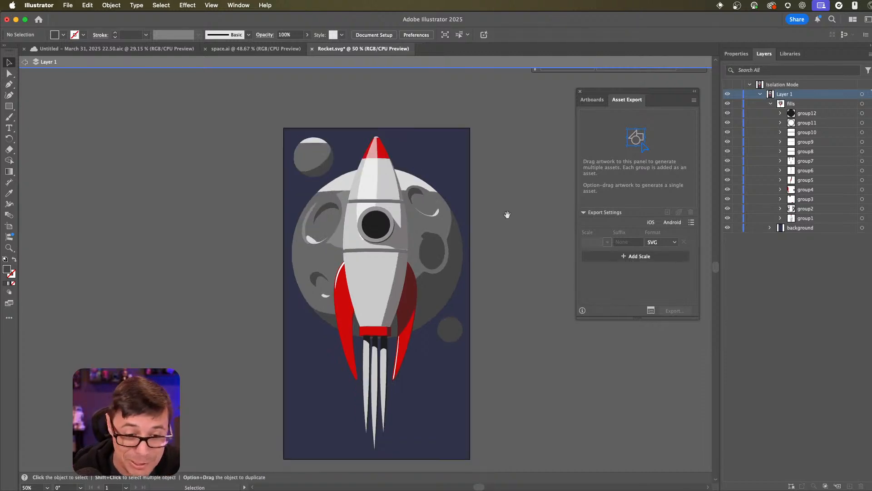
pyautogui.scroll(-2, 489, 217)
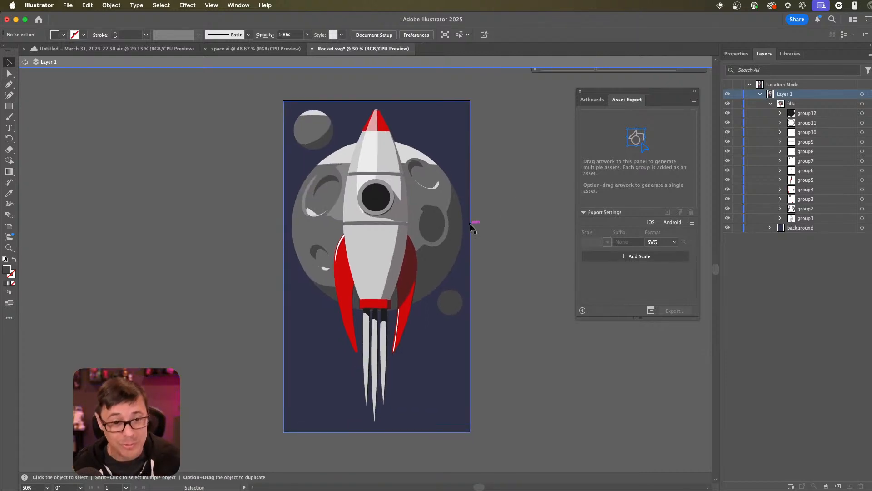
# Switch to the space.ai document and select the entire Space Adventure poster artwork.
pyautogui.click(235, 50)
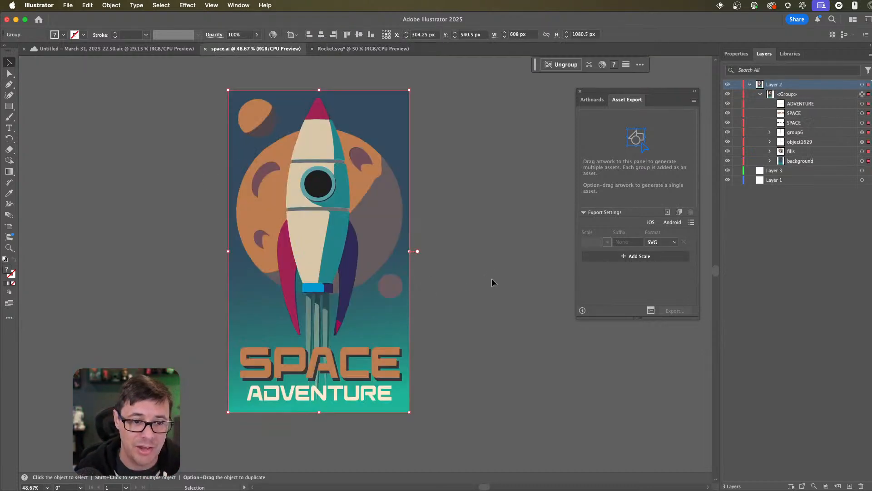
pyautogui.hscroll(-3, 491, 278)
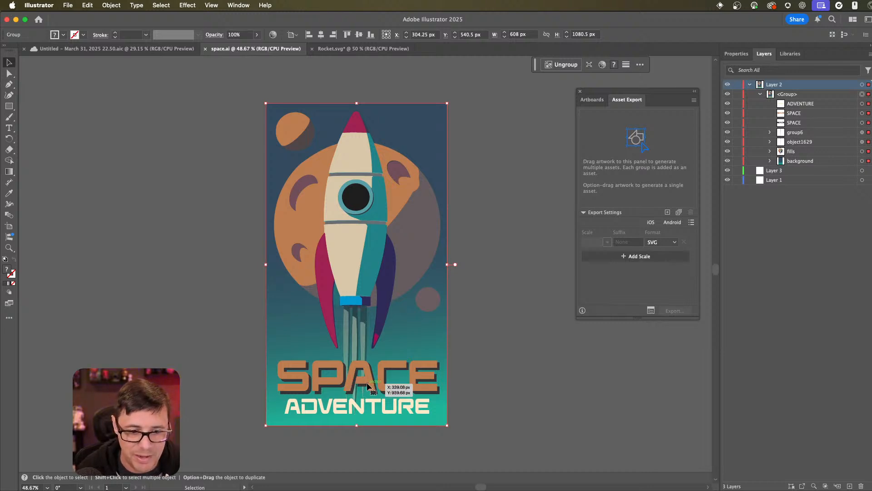
pyautogui.click(168, 187)
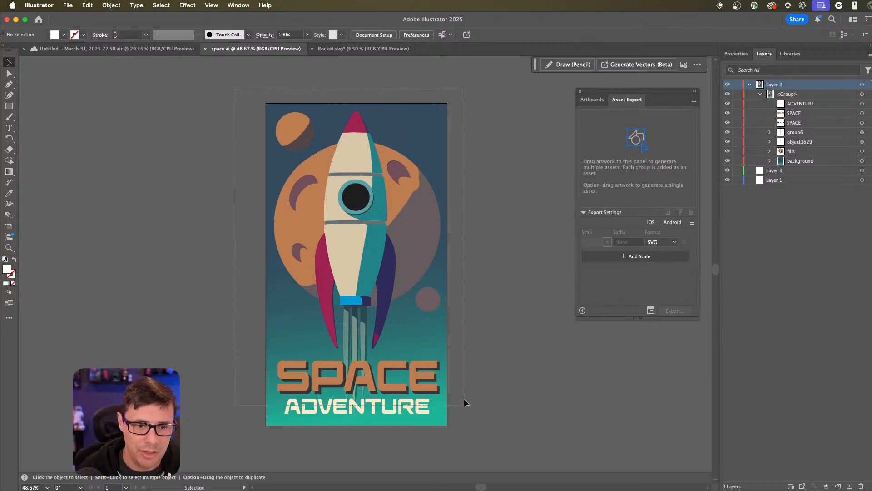
pyautogui.press('super+a')
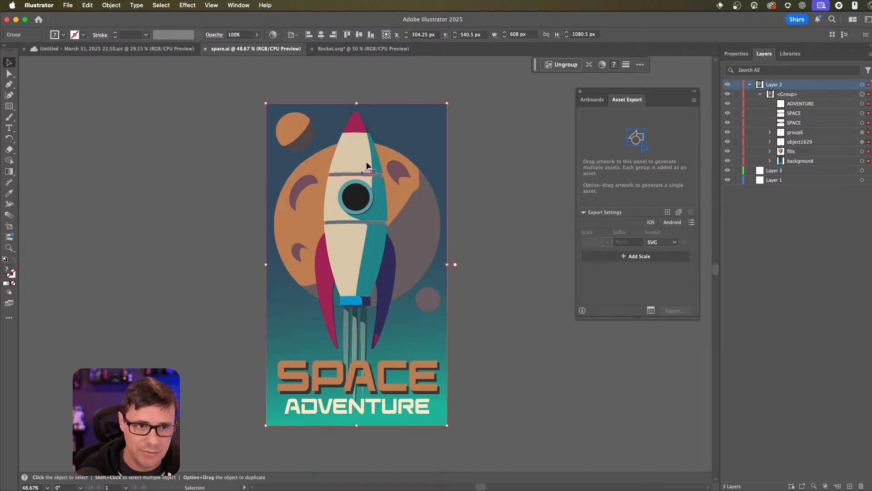
# Generate color variations of the poster with Generative Recolor from the prompt "retro style space poster".
pyautogui.click(273, 36)
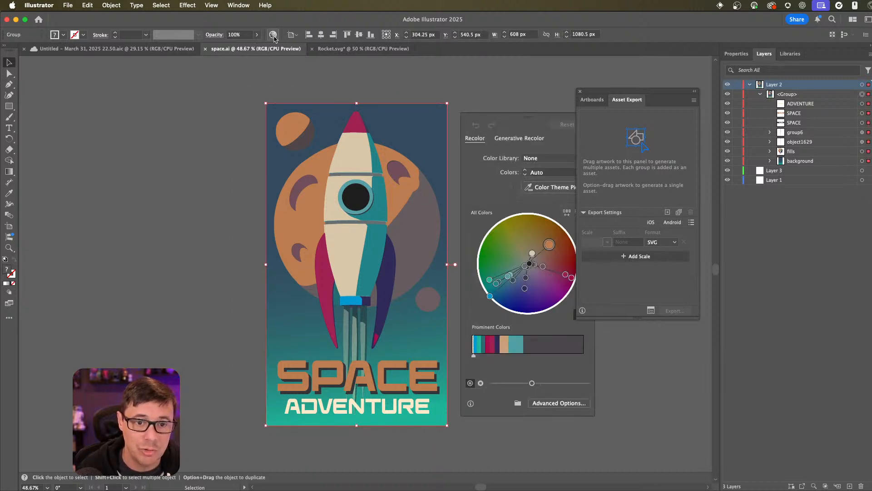
pyautogui.click(580, 92)
pyautogui.click(536, 137)
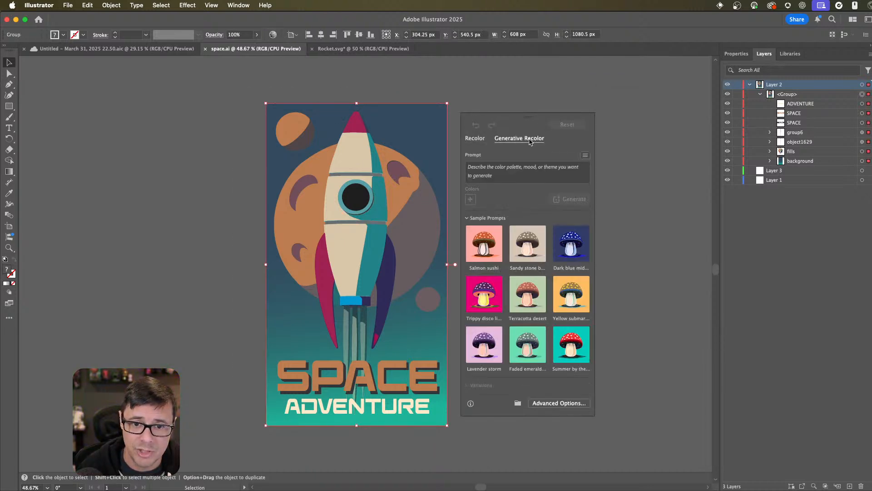
pyautogui.click(500, 175)
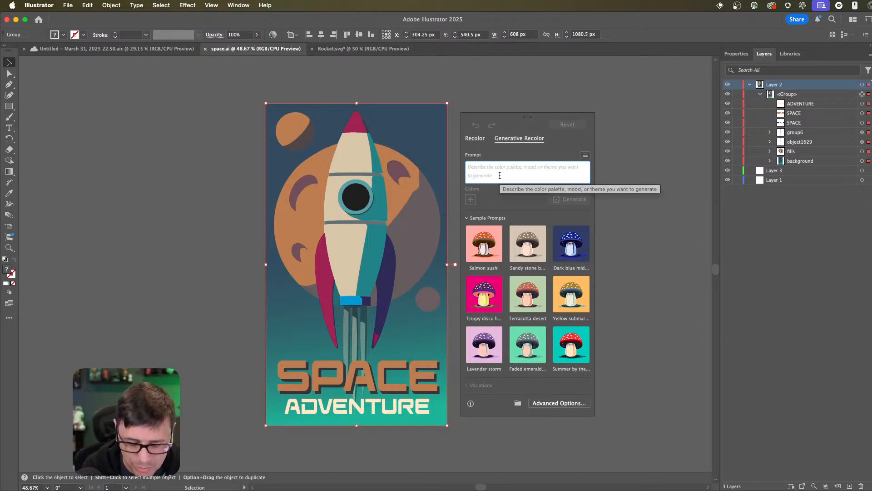
pyautogui.write('re')
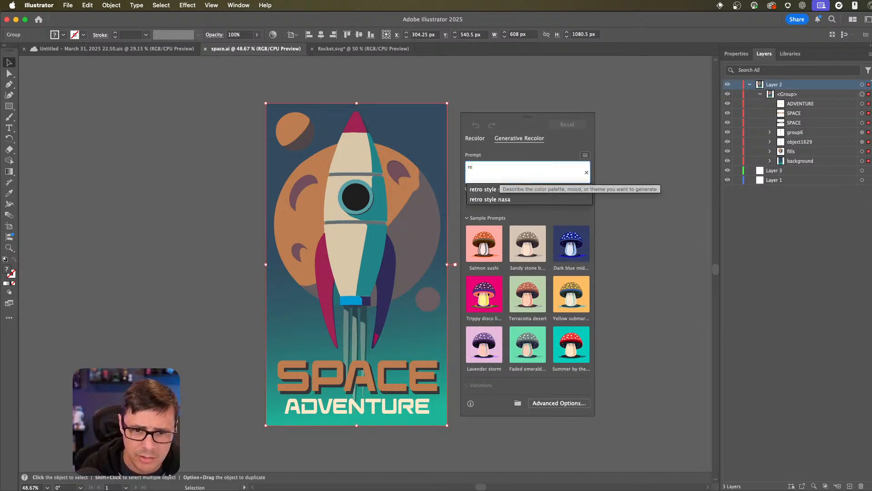
pyautogui.click(487, 190)
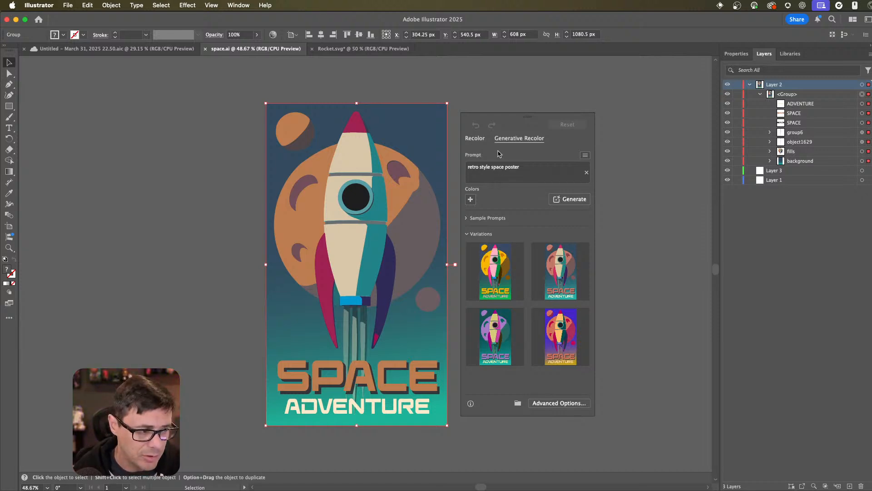
# Switch to the Rocket project in Project Neo in Edge, and choose SVG as the download format with Split faces enabled.
pyautogui.press('super+Tab')
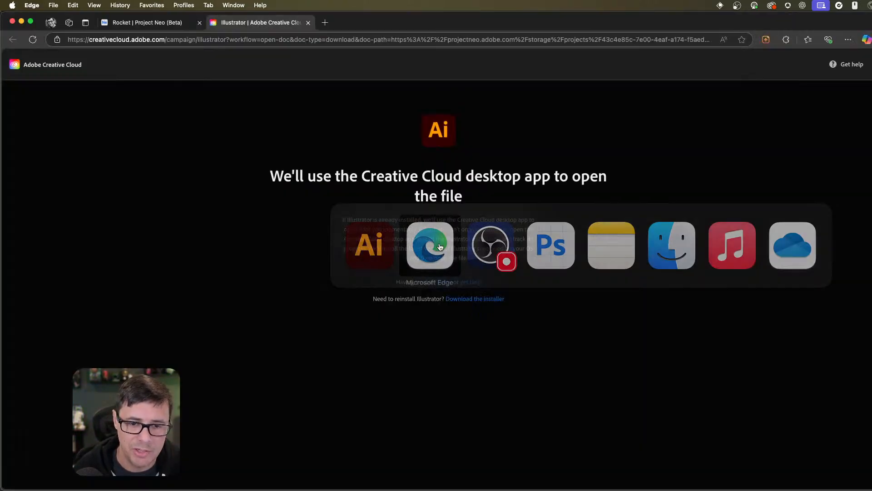
pyautogui.click(155, 23)
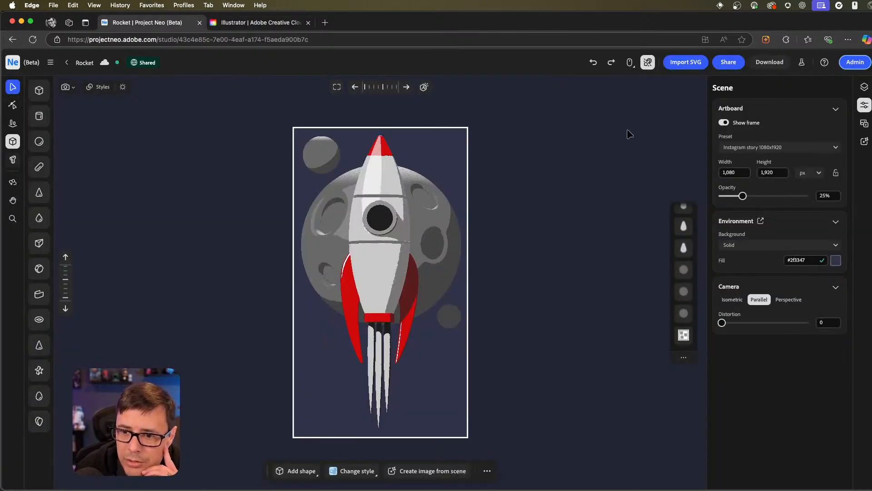
pyautogui.click(775, 63)
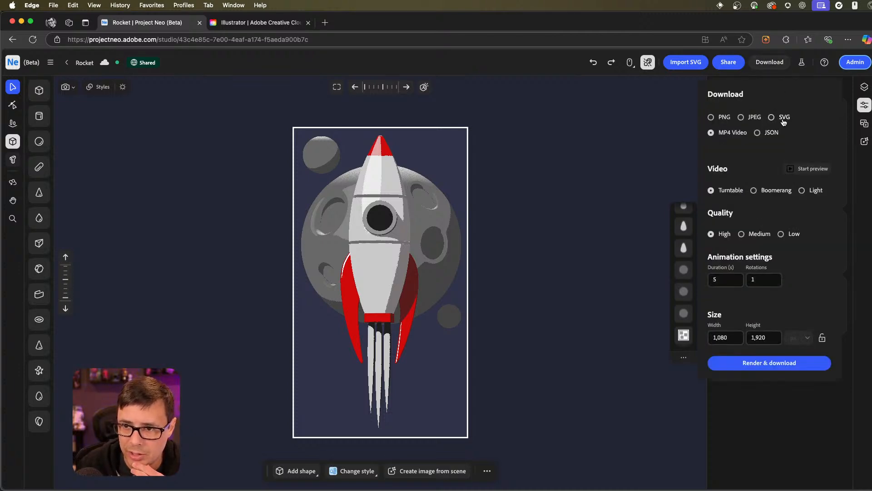
pyautogui.click(783, 118)
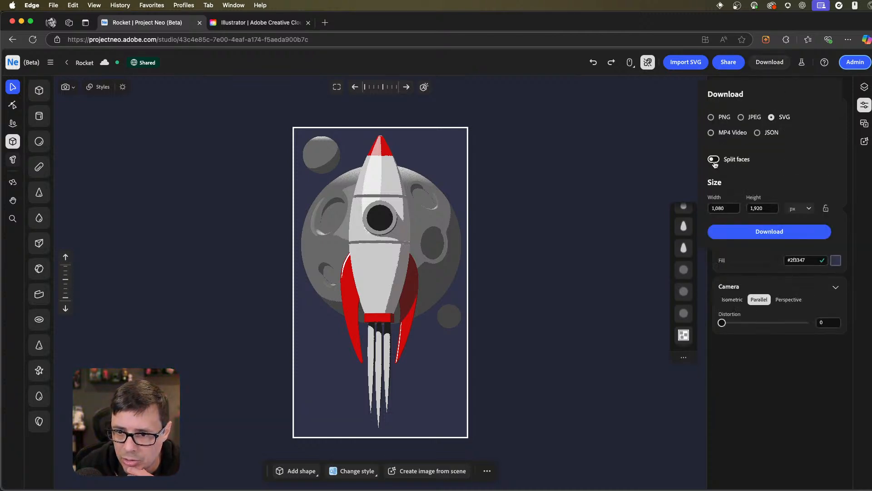
pyautogui.click(713, 160)
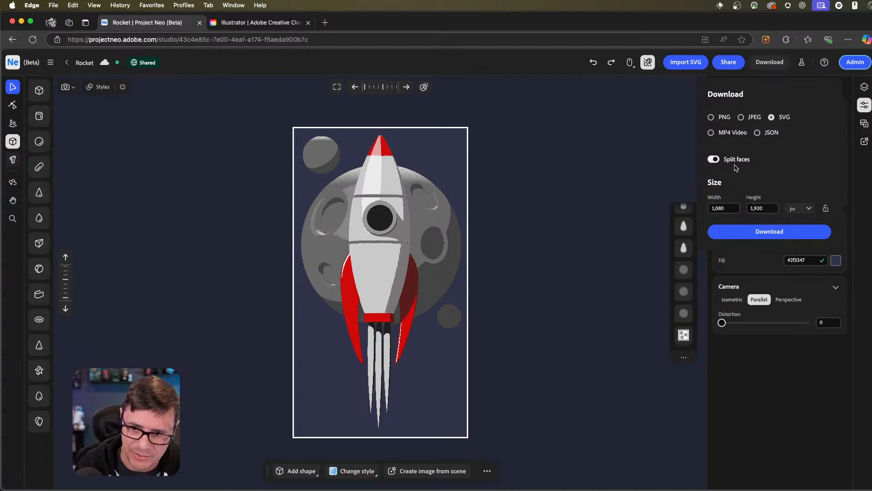
pyautogui.click(635, 182)
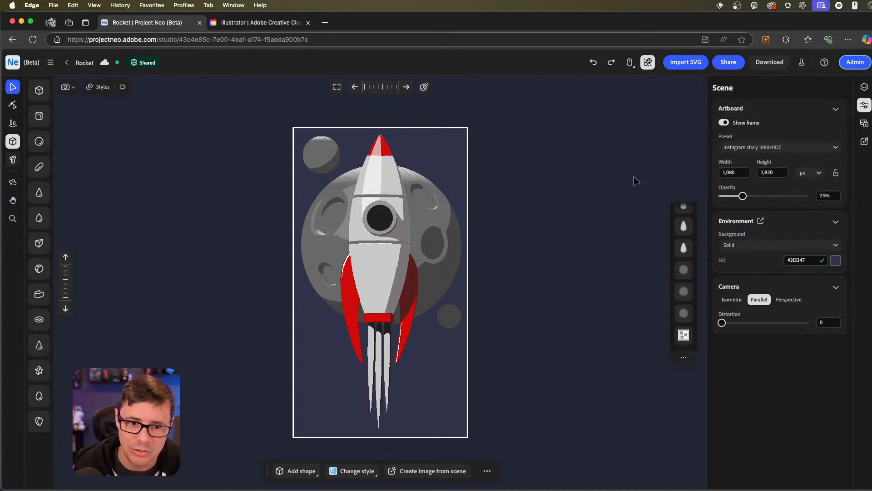
# Review the sharing options for the Rocket project, including sending it to Illustrator as vectors.
pyautogui.click(726, 62)
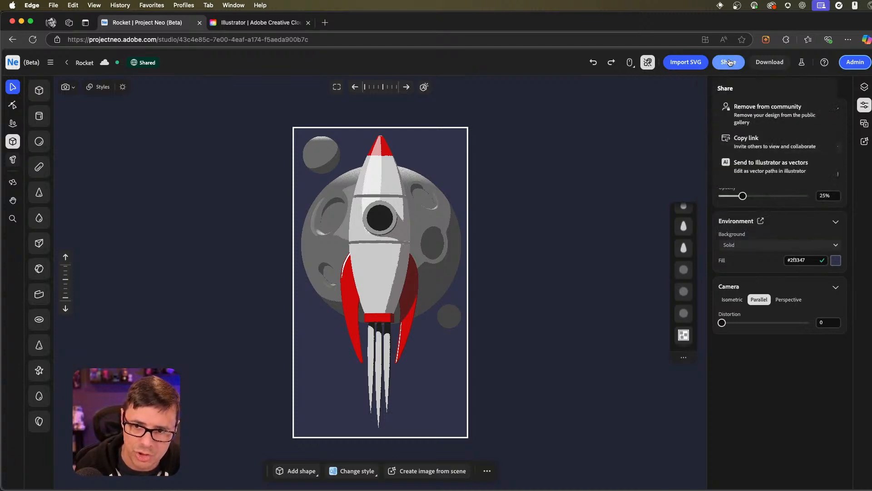
pyautogui.click(600, 187)
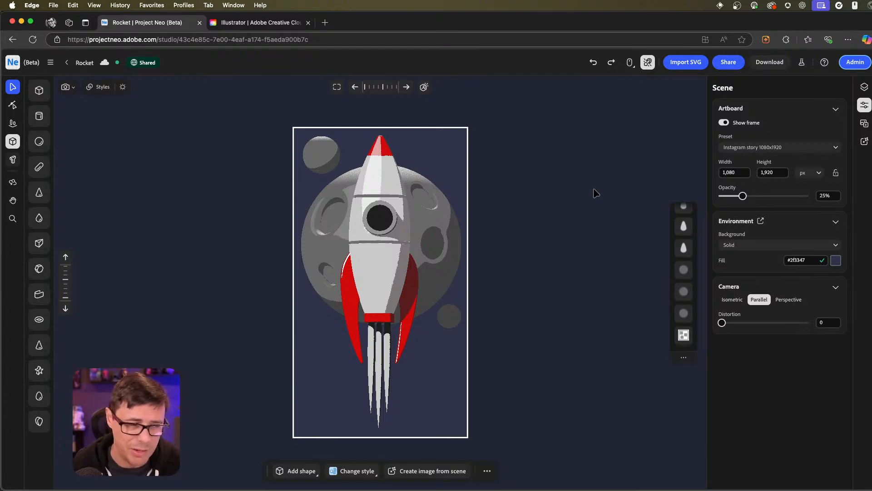
# Switch to Illustrator and recolor the Space Adventure poster with the second variation generated for "retro style space poster".
pyautogui.press('super+Tab')
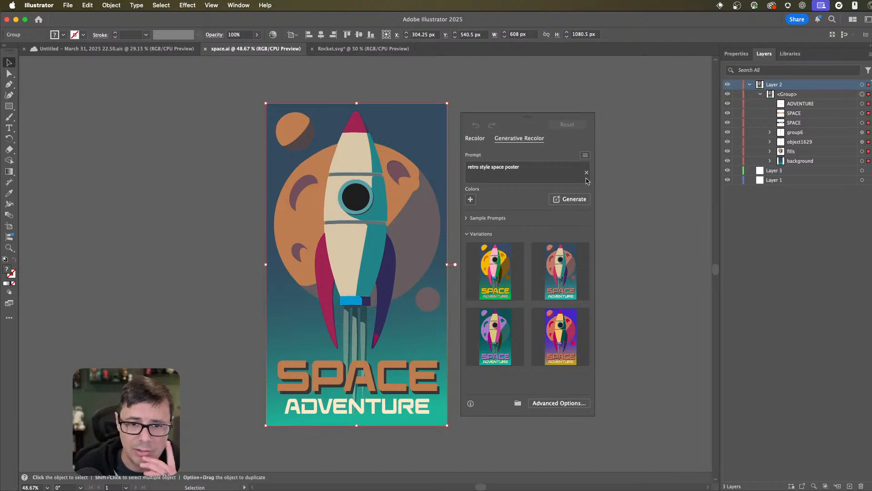
pyautogui.scroll(-2, 545, 245)
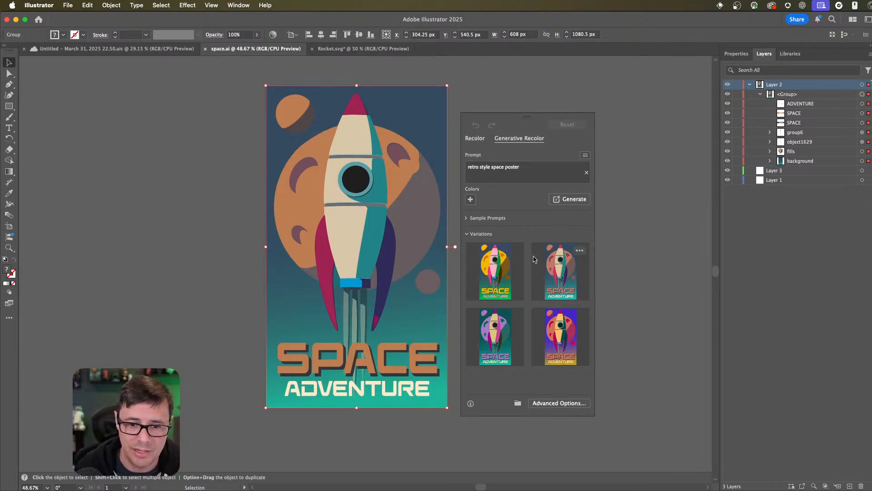
pyautogui.click(567, 340)
pyautogui.click(563, 272)
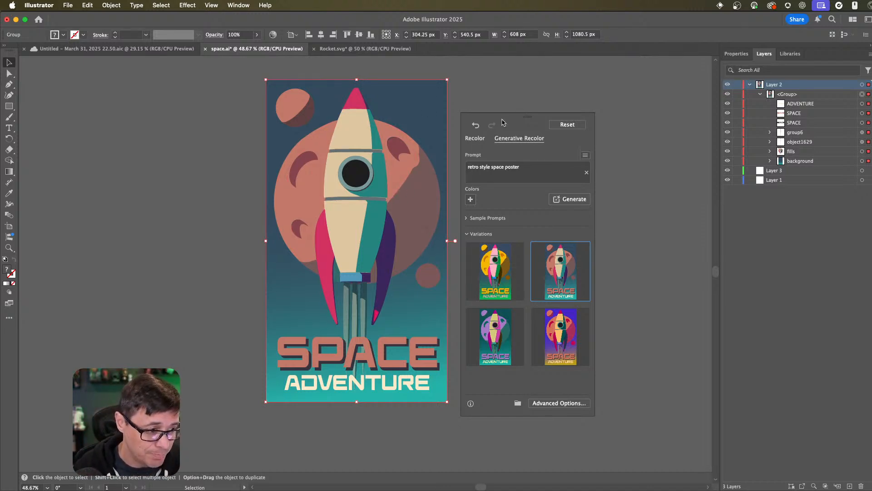
# Switch to the space_sq.psd document in Photoshop (Beta), hide the Embroidery and Rocket copy layers, and show Layer 1 copy.
pyautogui.moveTo(454, 481)
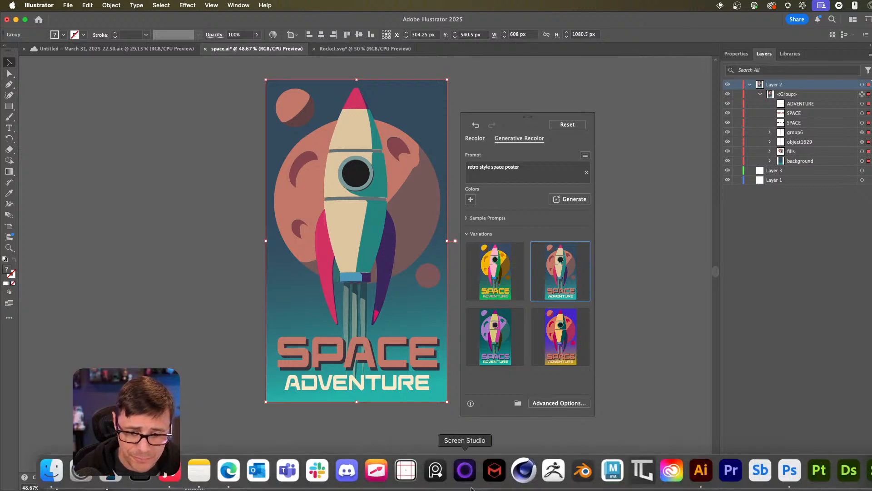
pyautogui.click(790, 471)
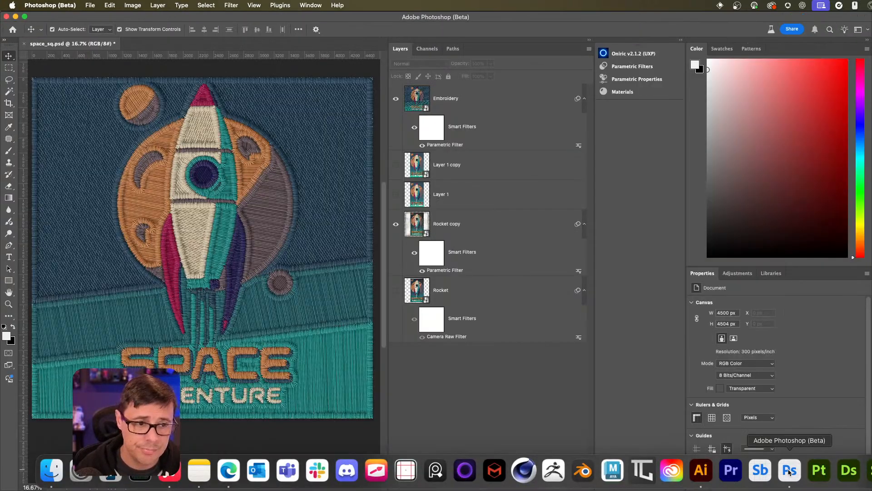
pyautogui.click(409, 220)
pyautogui.click(409, 98)
pyautogui.click(395, 99)
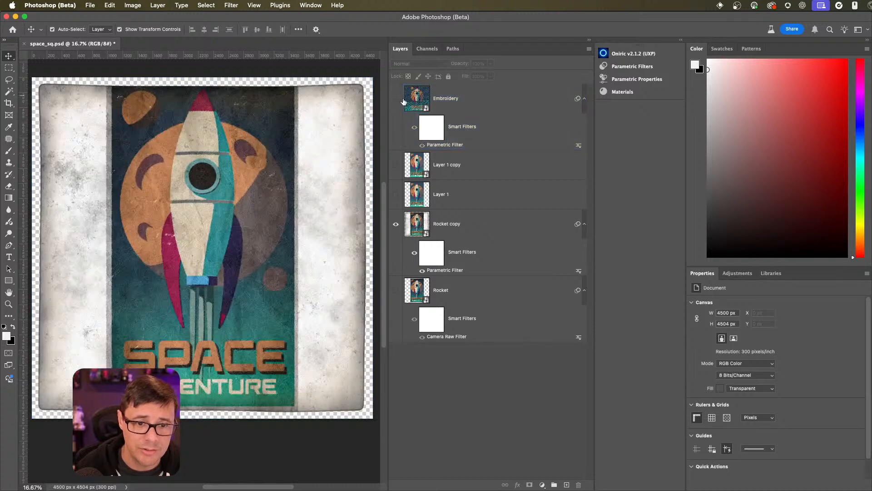
pyautogui.click(404, 169)
pyautogui.click(396, 164)
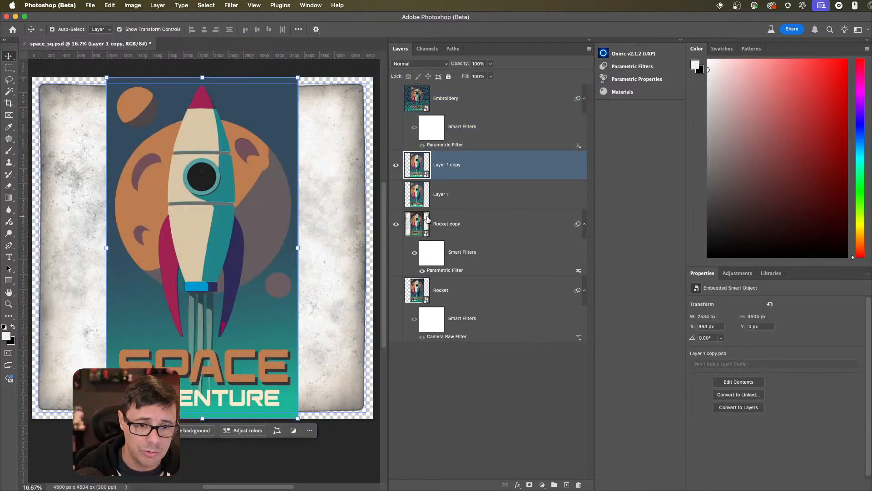
pyautogui.click(395, 223)
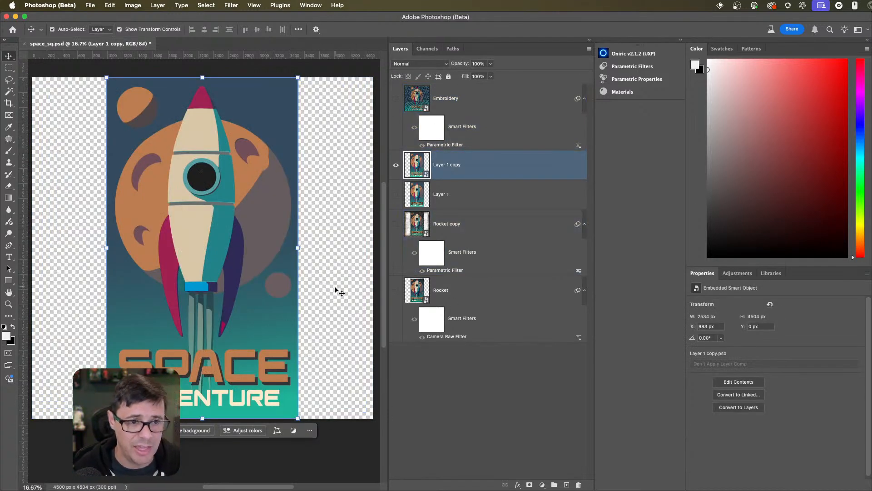
pyautogui.click(452, 353)
pyautogui.click(491, 157)
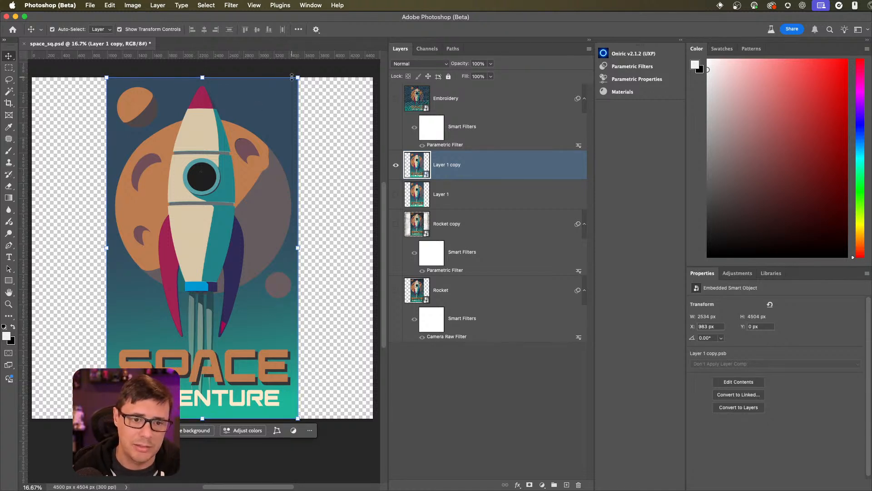
# Try the Ps Painterlay Brushstroke parametric filter on Layer 1 copy with a shading radius of 6.533.
pyautogui.click(625, 69)
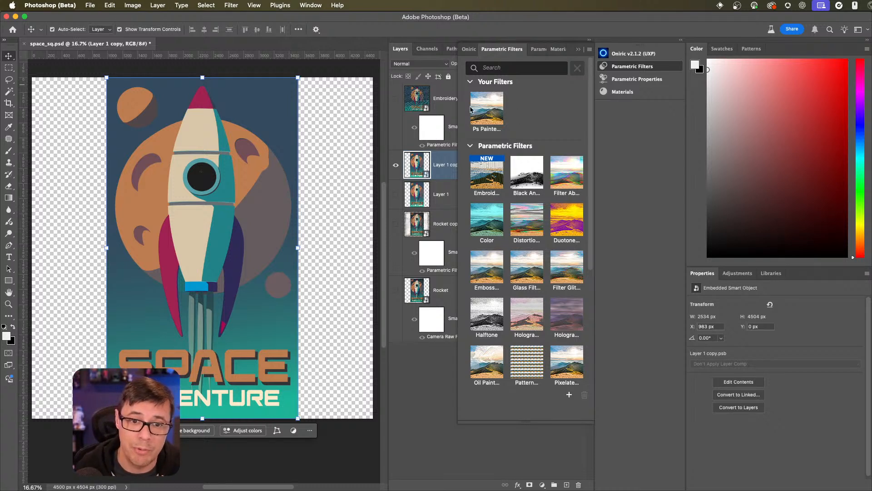
pyautogui.click(487, 105)
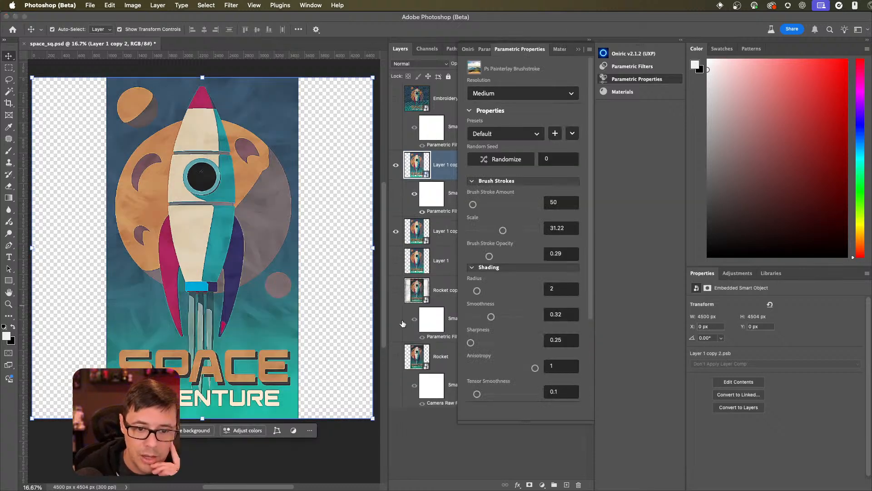
pyautogui.moveTo(478, 293); pyautogui.dragTo(515, 297)
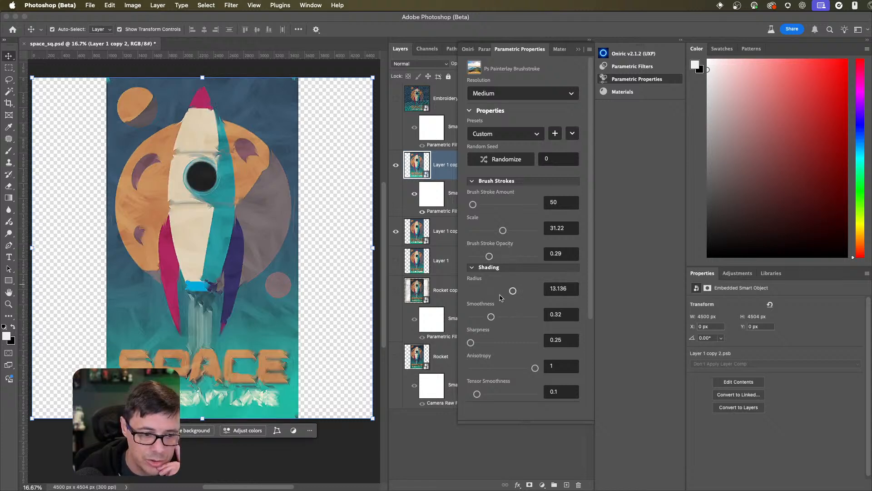
pyautogui.moveTo(512, 291); pyautogui.dragTo(492, 290)
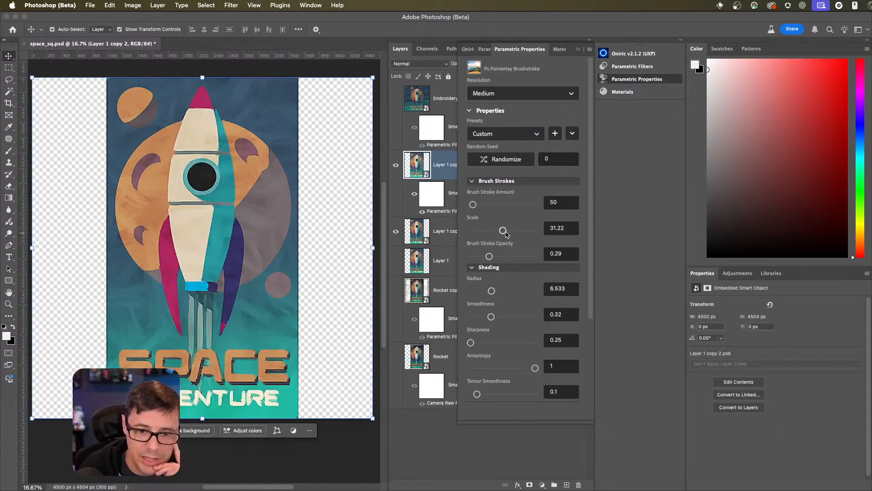
# Set the brushstroke filter's scale to 47.06, stroke amount to 42, radius to 10.328, smoothness to 0.23 and sharpness to 0.42.
pyautogui.moveTo(506, 234)
pyautogui.mouseDown()
pyautogui.moveTo(515, 231)
pyautogui.moveTo(487, 234)
pyautogui.moveTo(519, 231)
pyautogui.mouseUp()
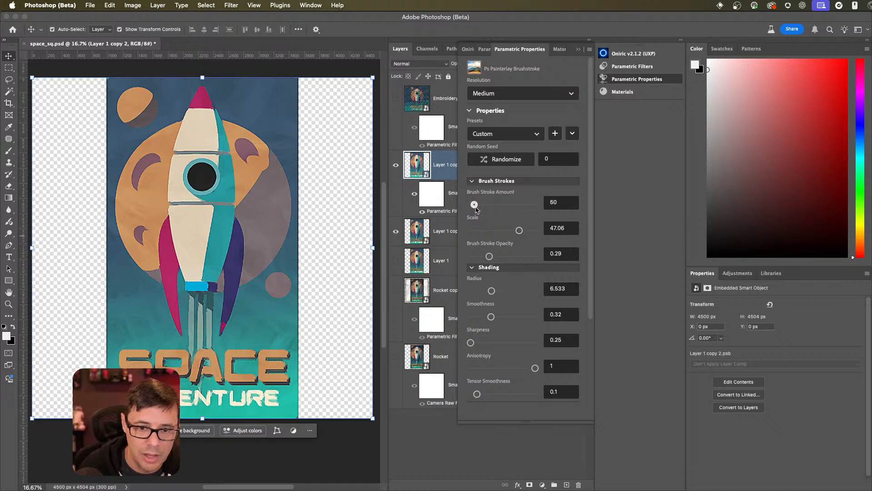
pyautogui.moveTo(476, 208); pyautogui.dragTo(472, 209)
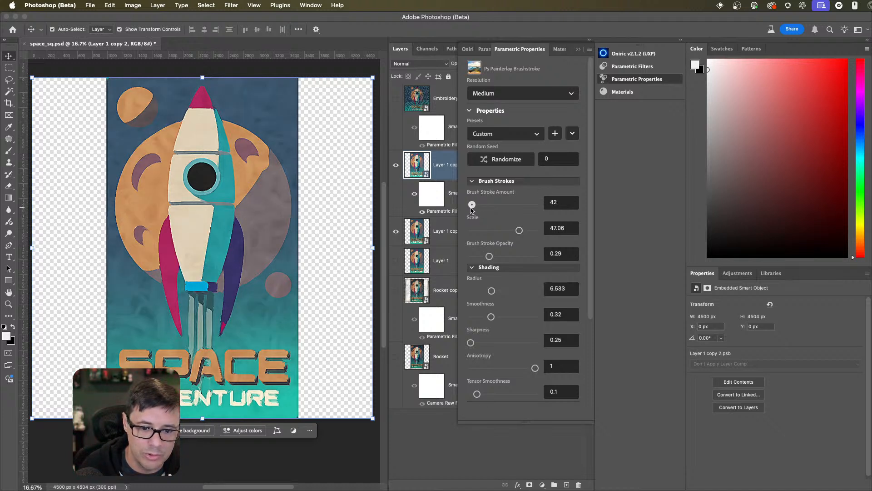
pyautogui.moveTo(471, 342); pyautogui.dragTo(505, 292)
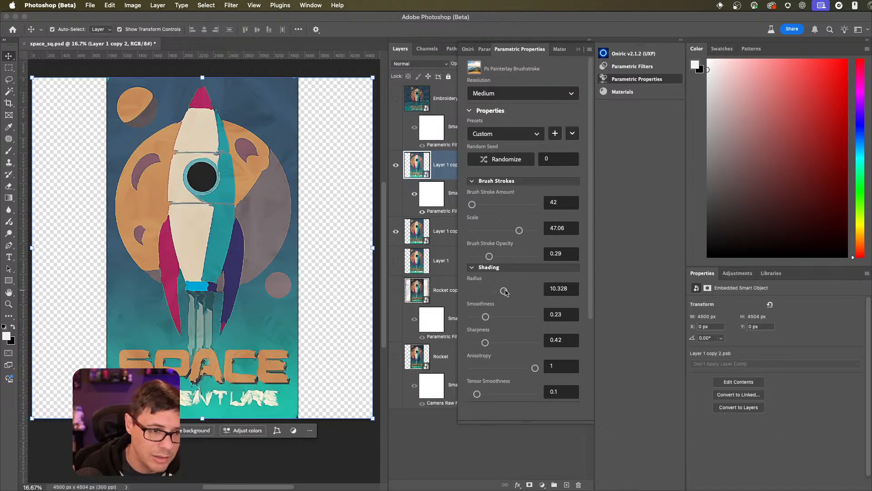
# Examine the brushstroke effect up close on the rocket's body, fins and exhaust.
pyautogui.press('super+plus')
pyautogui.press('super+plus')
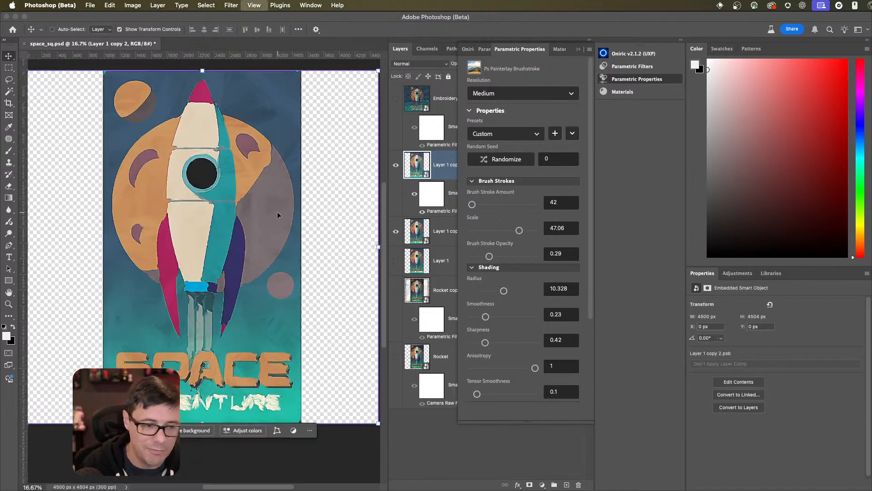
pyautogui.moveTo(314, 284); pyautogui.dragTo(272, 308)
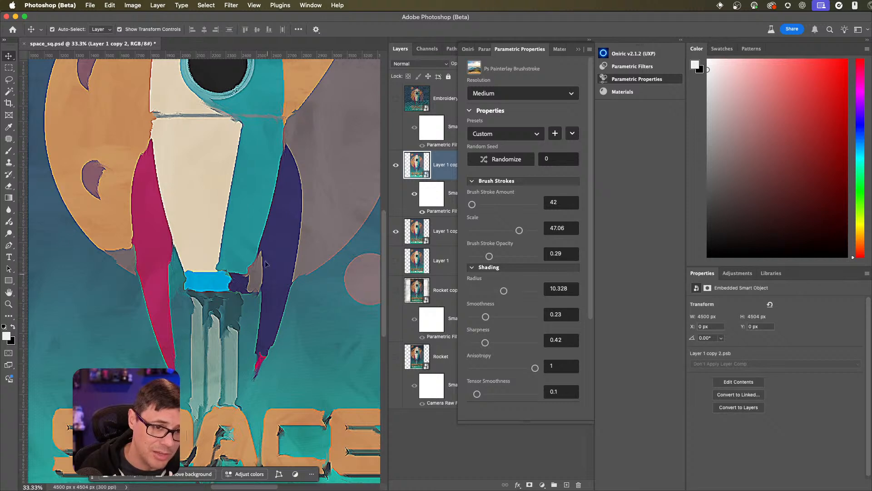
pyautogui.moveTo(279, 161); pyautogui.dragTo(244, 330)
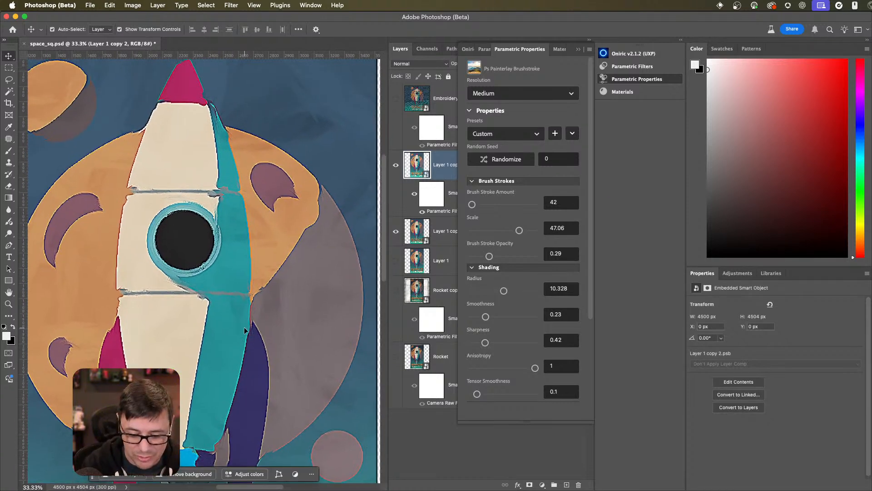
pyautogui.press('super+minus')
pyautogui.press('super+minus')
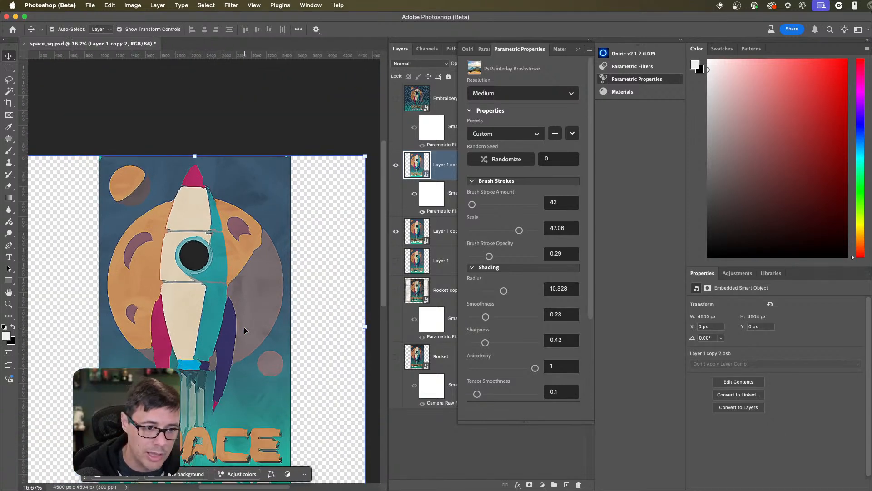
pyautogui.moveTo(244, 326); pyautogui.dragTo(273, 247)
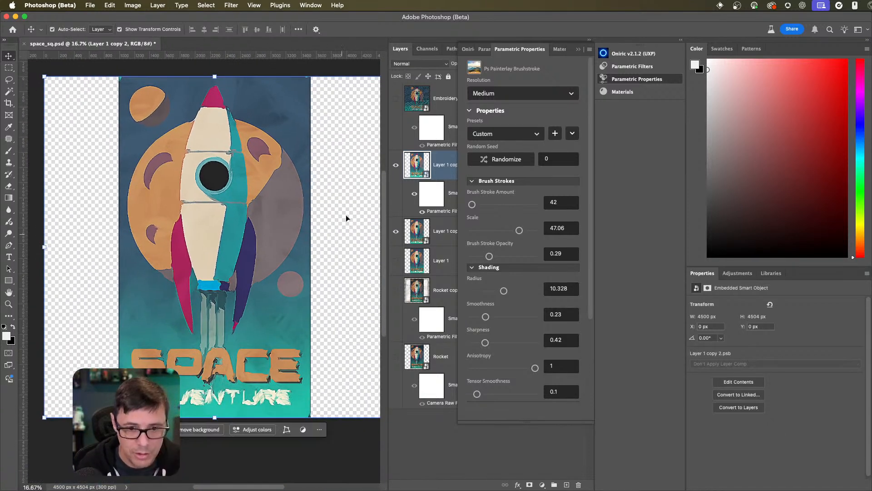
pyautogui.click(397, 140)
pyautogui.click(397, 140)
# Undo all the brushstroke setting changes and the Painterlay filter itself.
pyautogui.press('super+z')
pyautogui.press('super+z')
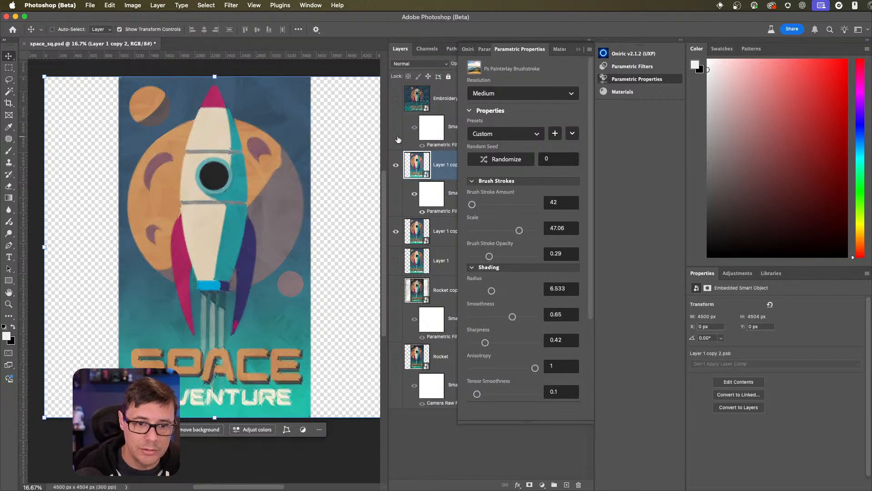
pyautogui.press('super+z')
pyautogui.press('super+z')
pyautogui.press('super+z')
pyautogui.press('super+z')
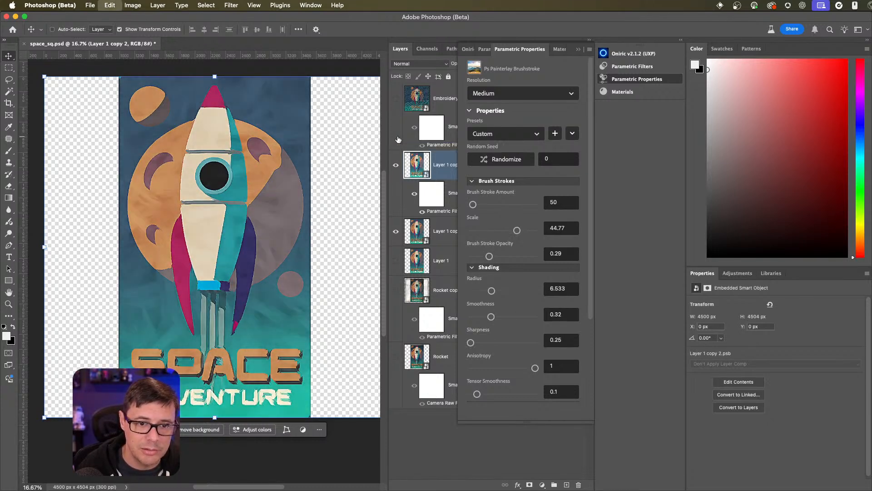
pyautogui.press('super+z')
pyautogui.press('super+z')
pyautogui.press('super+z')
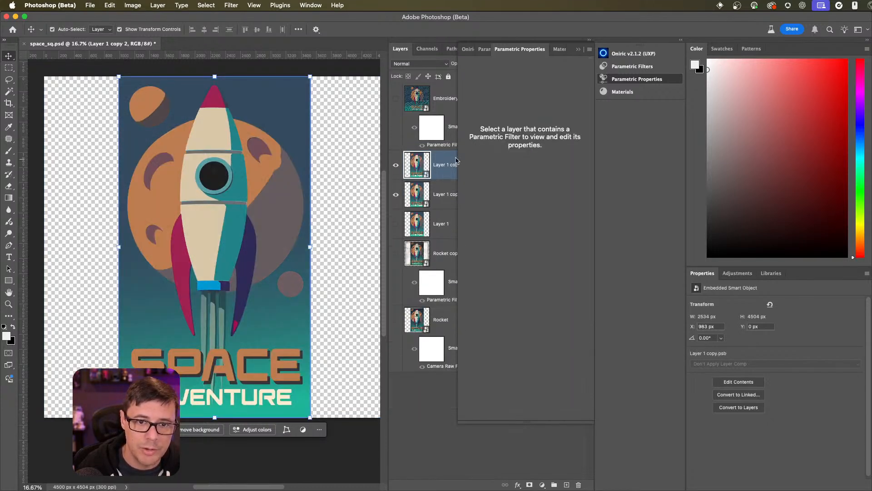
# Apply the Embroidery parametric filter to the poster copy at High resolution with a density of 236.
pyautogui.click(634, 67)
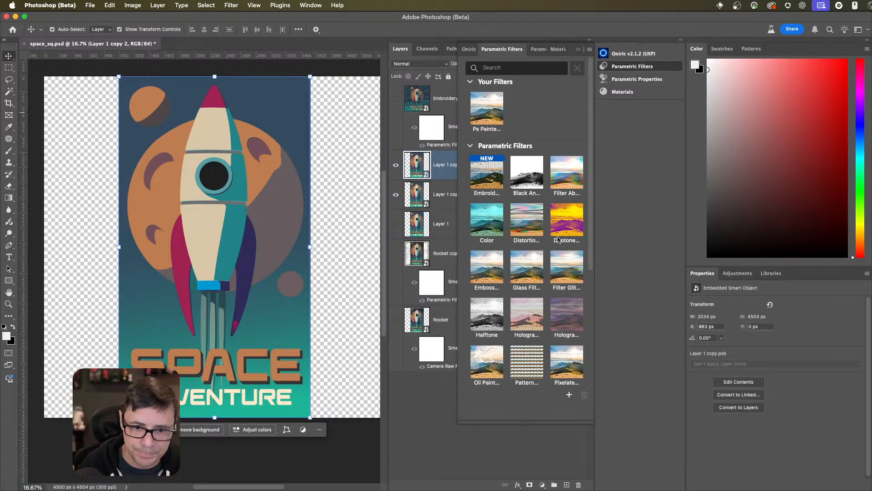
pyautogui.click(489, 175)
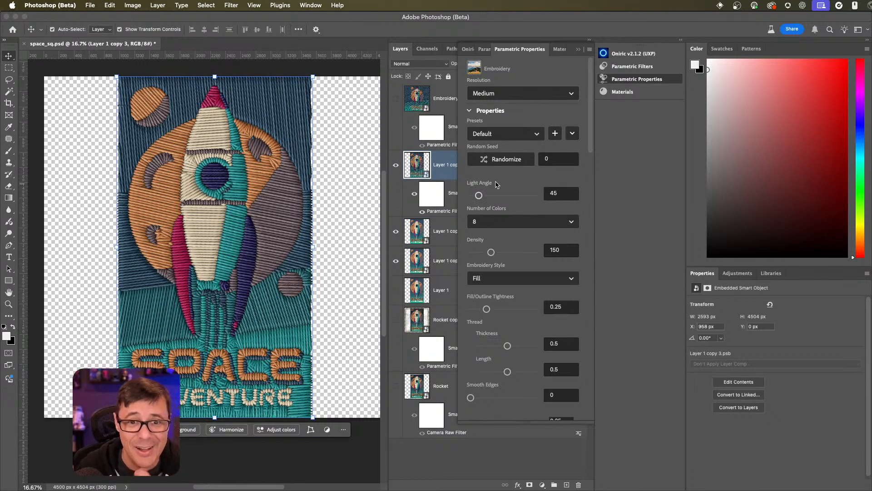
pyautogui.click(497, 95)
pyautogui.click(506, 139)
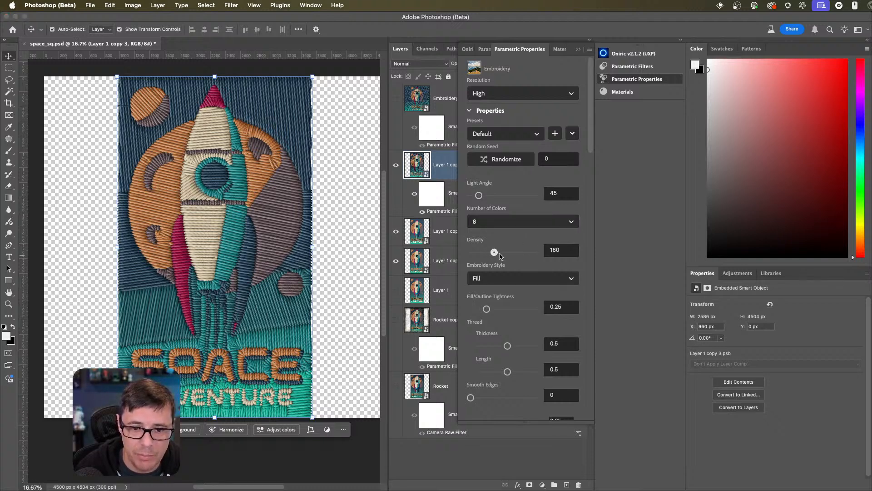
pyautogui.moveTo(491, 252); pyautogui.dragTo(517, 253)
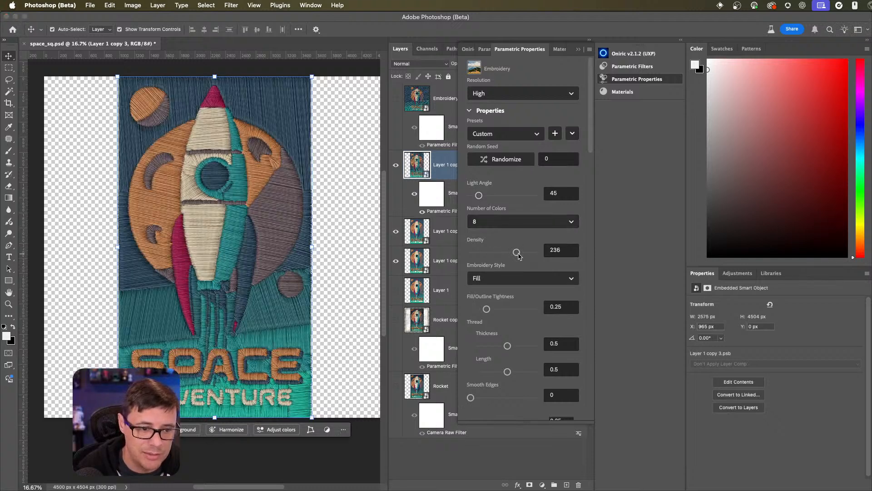
# Try the Outline and Topstitch embroidery styles on the poster.
pyautogui.click(511, 279)
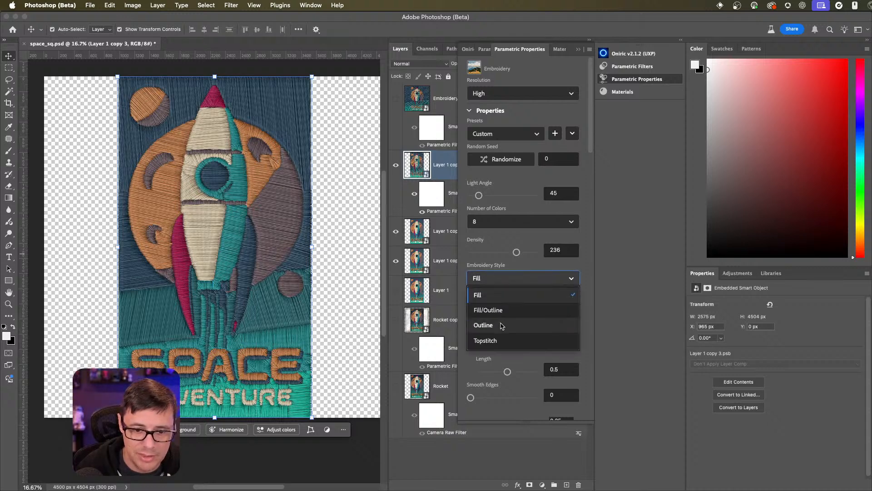
pyautogui.click(501, 325)
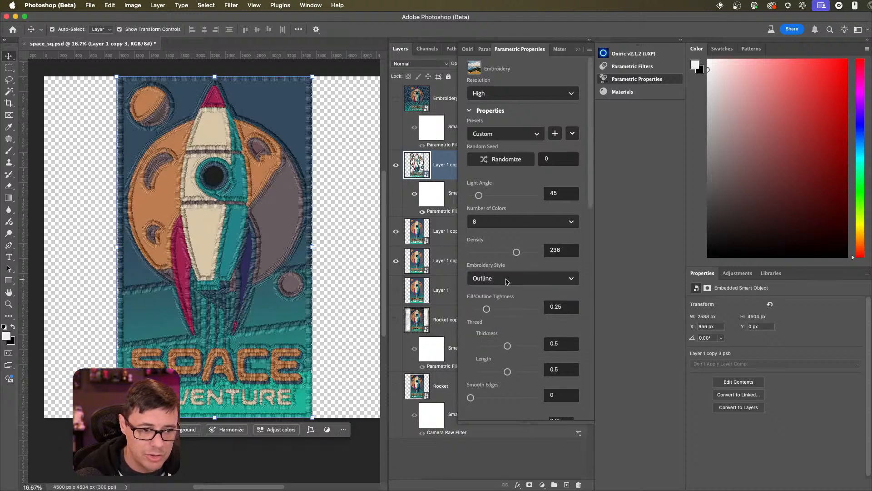
pyautogui.click(508, 279)
pyautogui.click(495, 343)
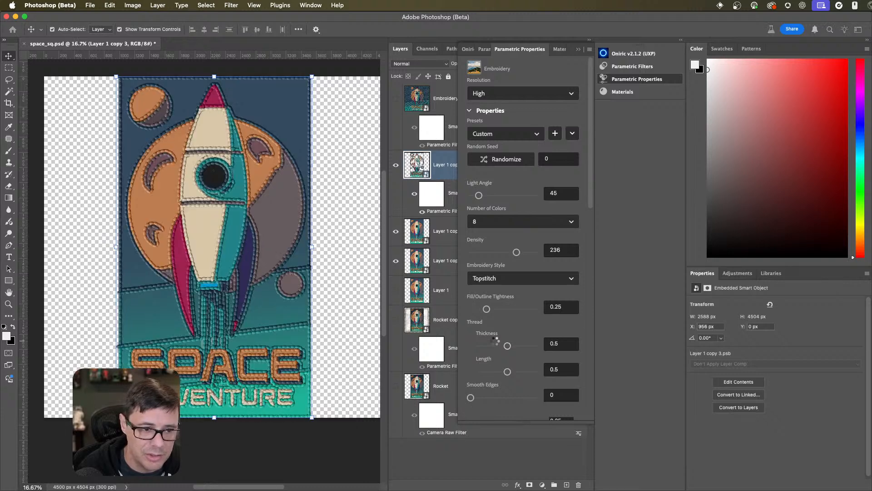
pyautogui.keyDown('shift'); pyautogui.click(265, 223); pyautogui.keyUp('shift')
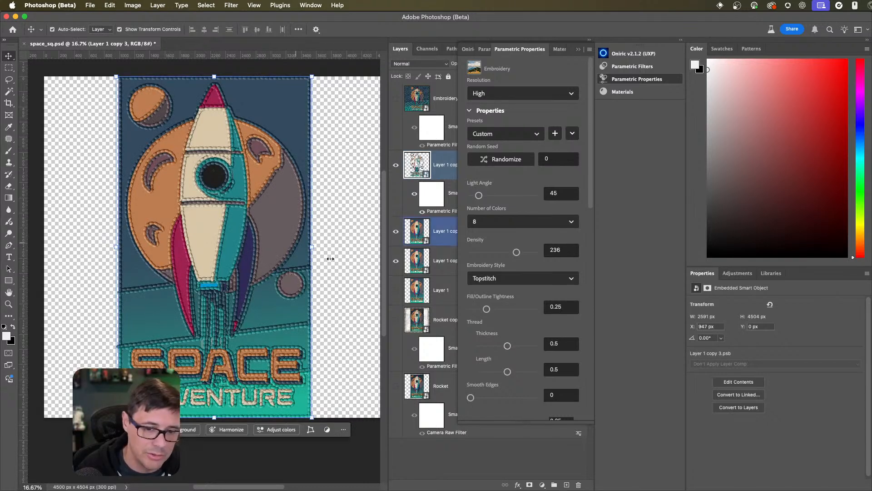
# Set the embroidery style to Fill/Outline with a fill height of 0.11 and check the stitching up close.
pyautogui.click(511, 278)
pyautogui.click(498, 311)
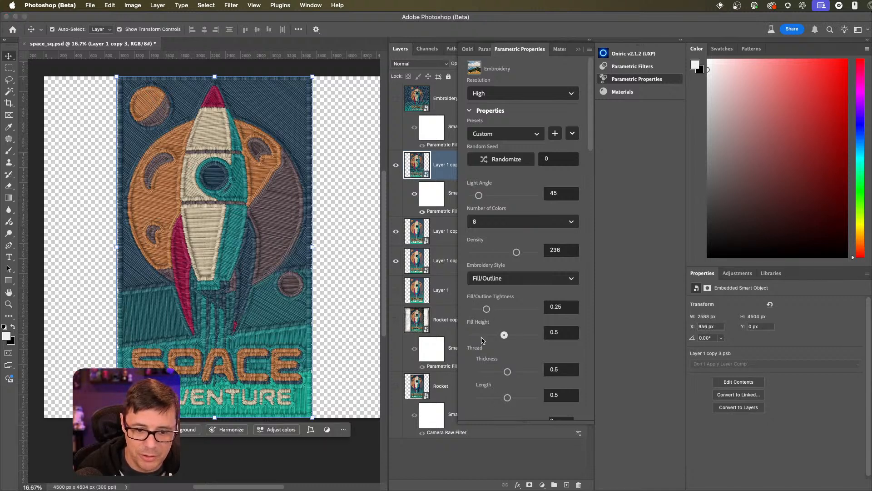
pyautogui.moveTo(498, 335); pyautogui.dragTo(478, 336)
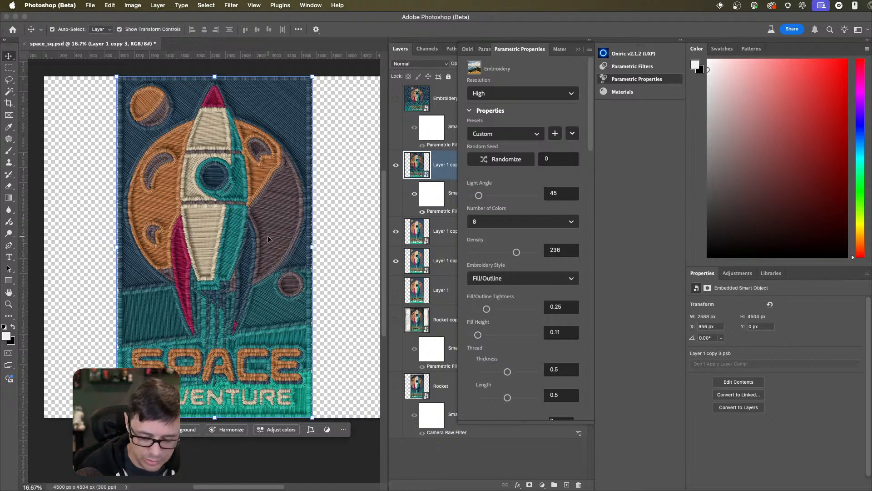
pyautogui.press('super+plus')
pyautogui.scroll(3, 334, 214)
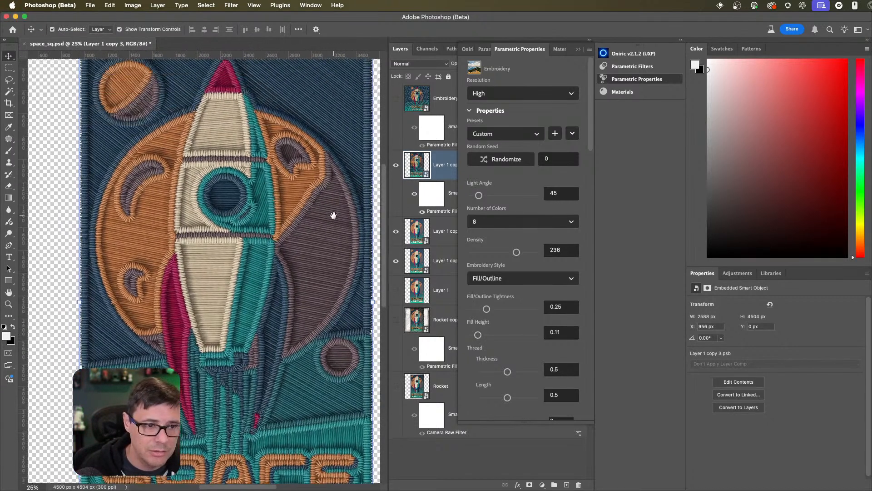
# Set the embroidery thread thickness to 0.59 and length to 0.32, then inspect the stitching up close and on the full poster.
pyautogui.scroll(-2, 327, 218)
pyautogui.moveTo(322, 240); pyautogui.dragTo(293, 245)
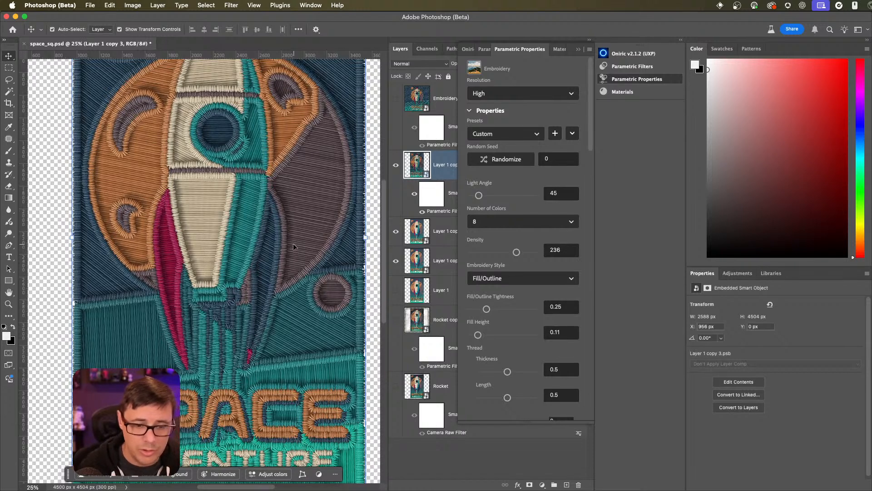
pyautogui.moveTo(508, 372); pyautogui.dragTo(498, 398)
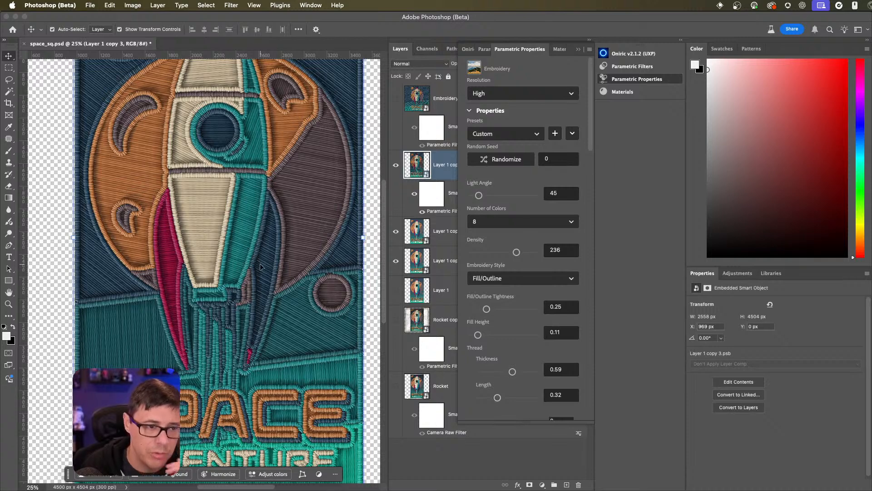
pyautogui.press('super+equal')
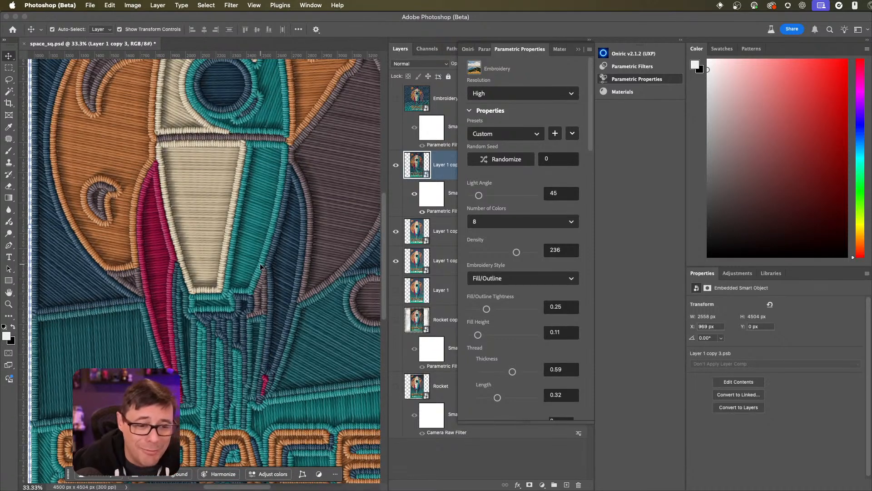
pyautogui.press('super+minus')
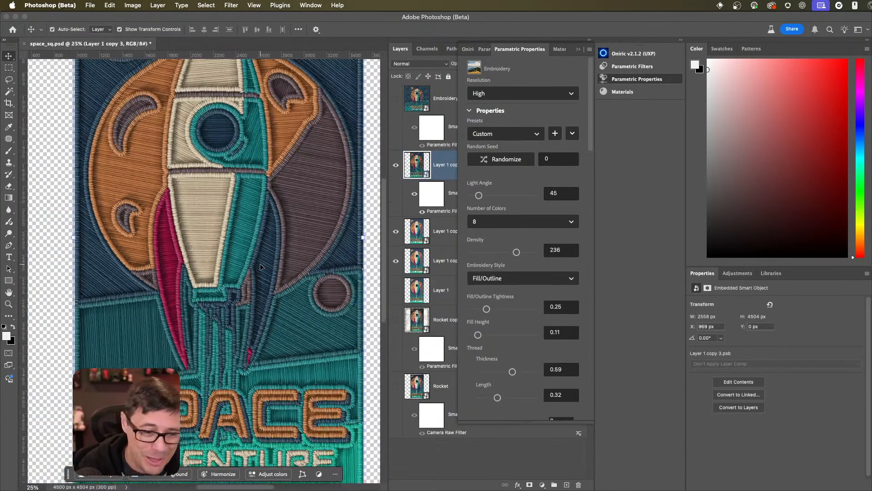
pyautogui.moveTo(289, 222); pyautogui.dragTo(262, 216)
pyautogui.press('super+minus')
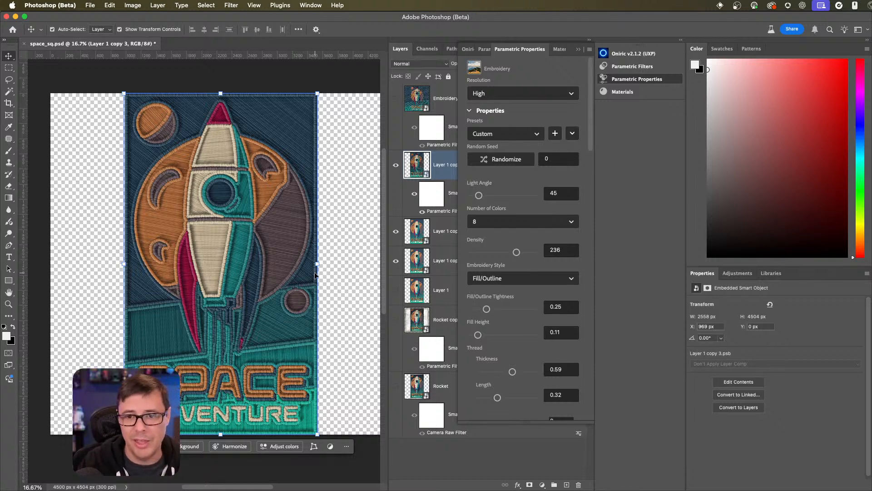
# Switch to the Project Neo rocket scene and review its rendering styles and the sharing options for sending it to Illustrator as vectors.
pyautogui.press('super+Tab')
pyautogui.click(490, 246)
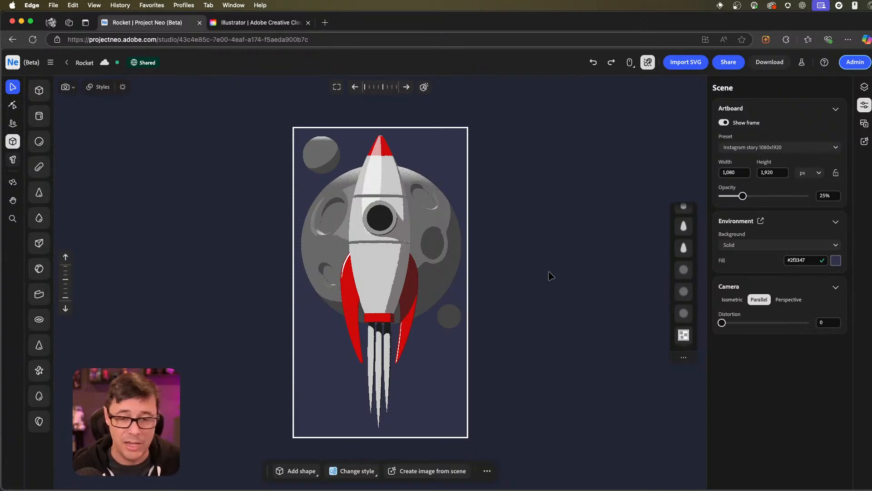
pyautogui.click(728, 62)
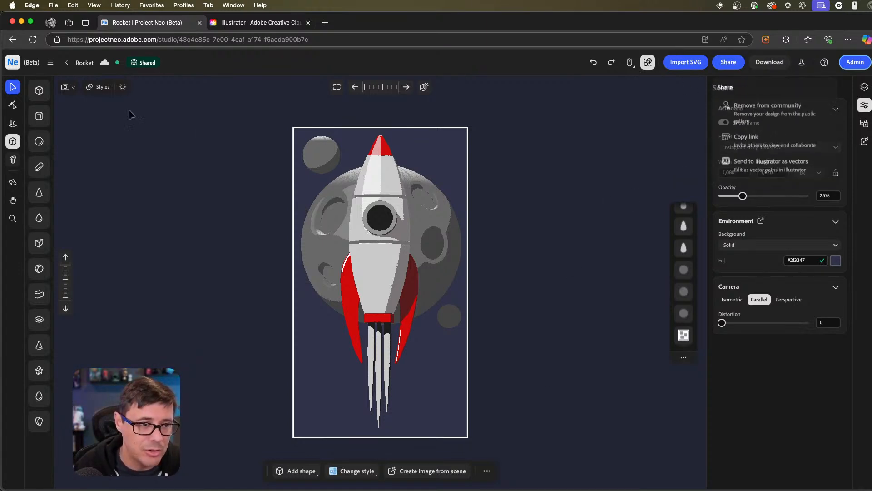
pyautogui.click(98, 87)
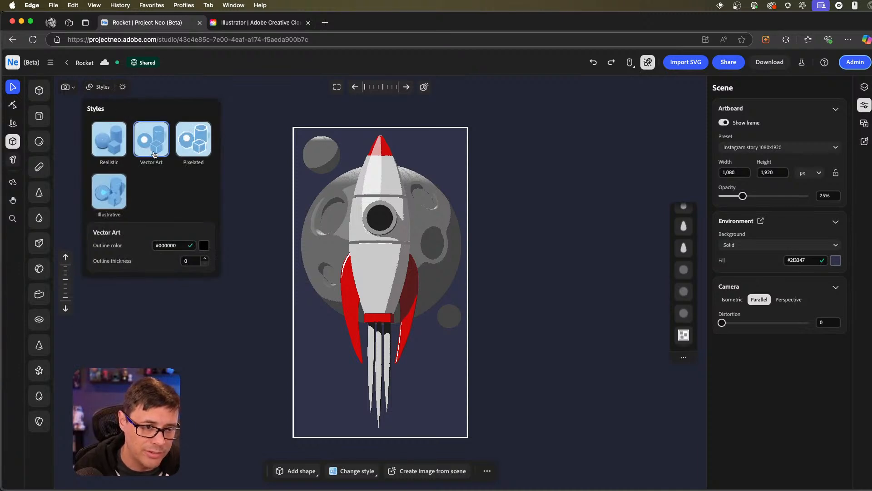
pyautogui.click(640, 102)
pyautogui.click(727, 62)
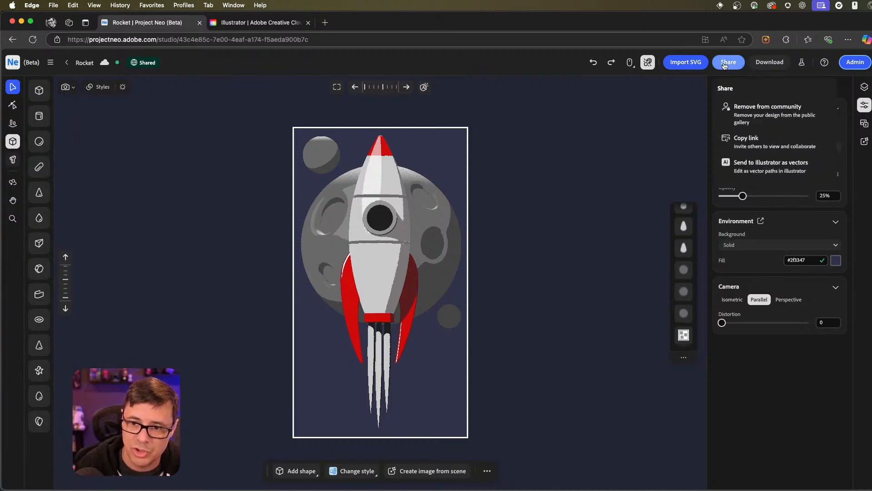
# Switch to Illustrator to review the recolored space poster and its Generative Recolor variations.
pyautogui.press('super+Tab')
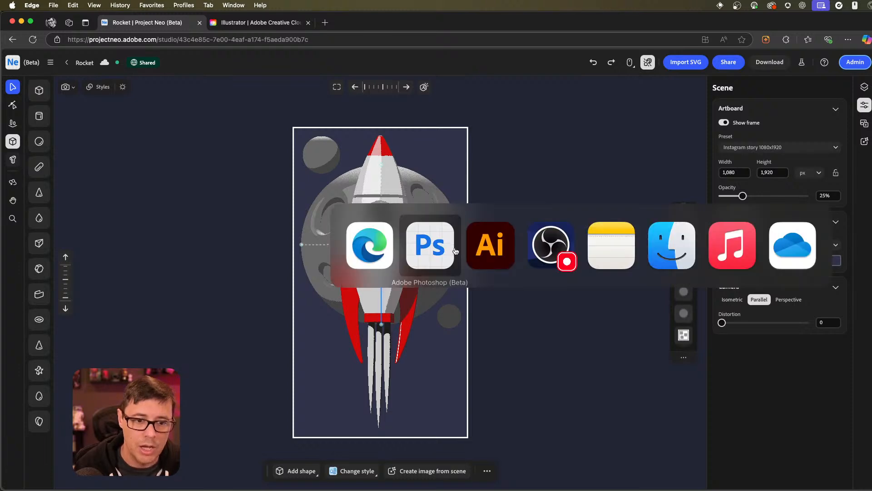
pyautogui.press('super+Tab')
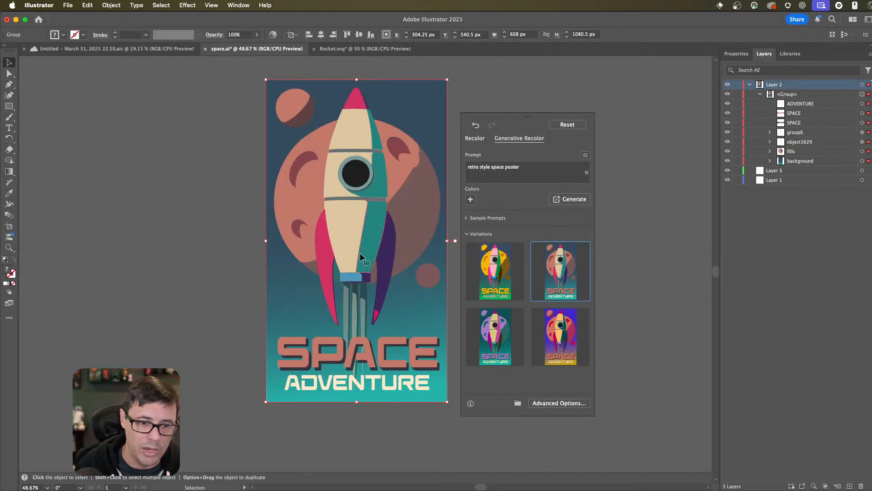